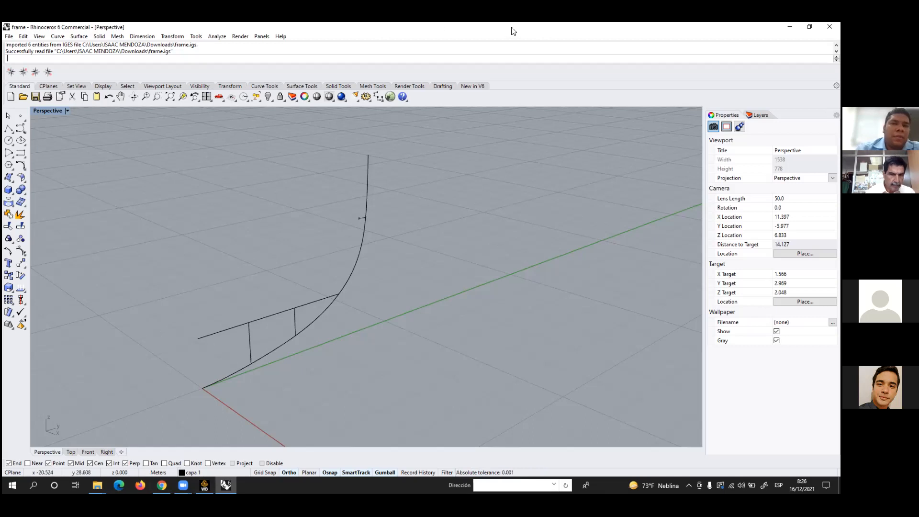
click(542, 30)
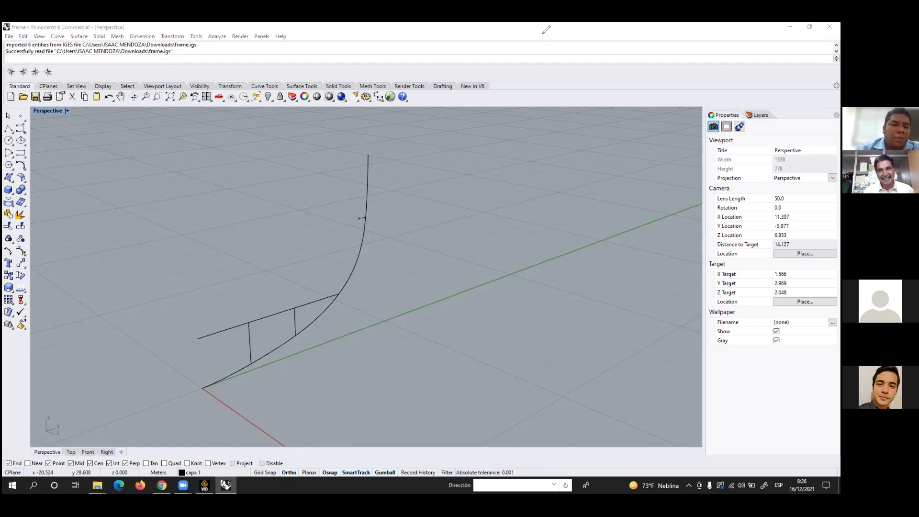
mouse_move(145, 470)
mouse_down()
mouse_move(173, 475)
mouse_move(162, 462)
mouse_up()
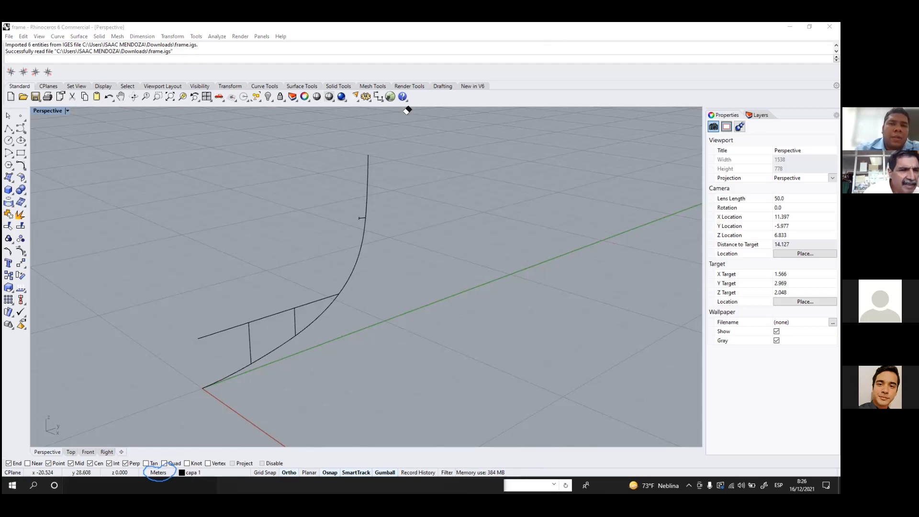
click(168, 464)
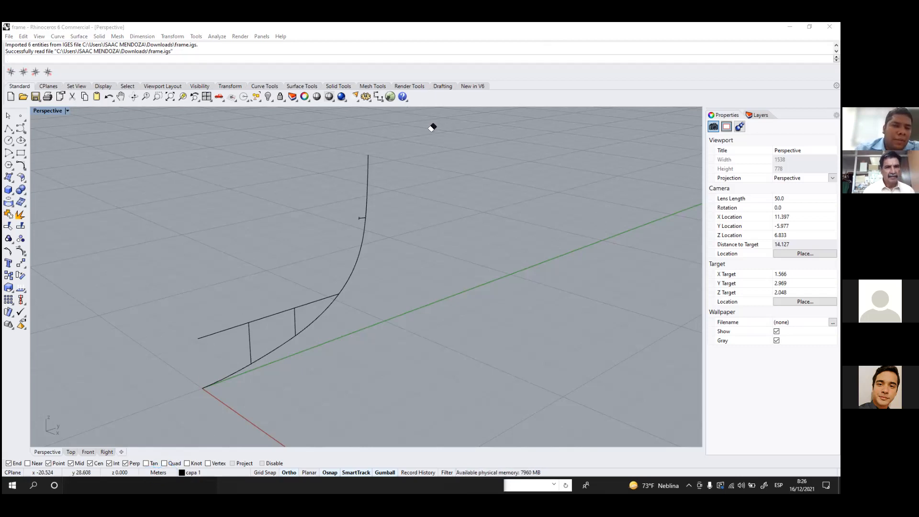
Extrude all six frame curves straight along the x axis by 3.78 m as open surfaces
scroll(163, 259, down, 3)
scroll(307, 256, down, 3)
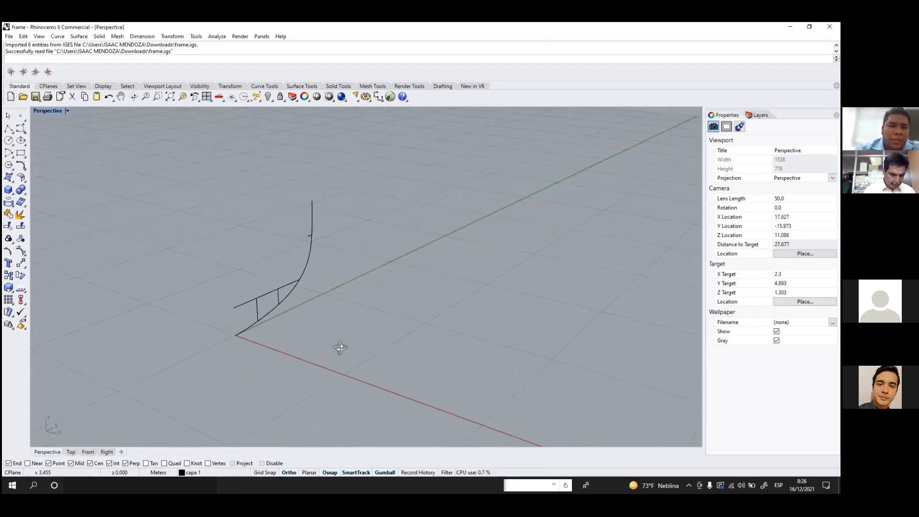
drag(339, 349, 174, 150)
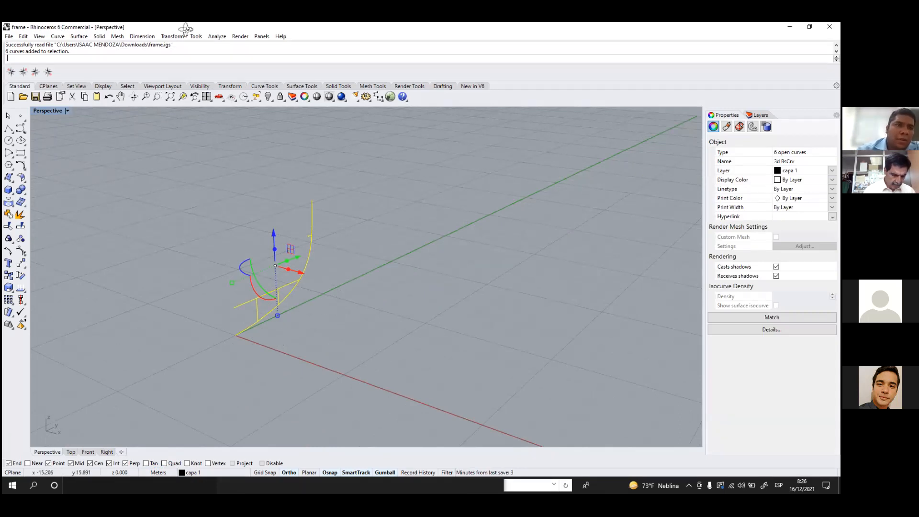
click(79, 37)
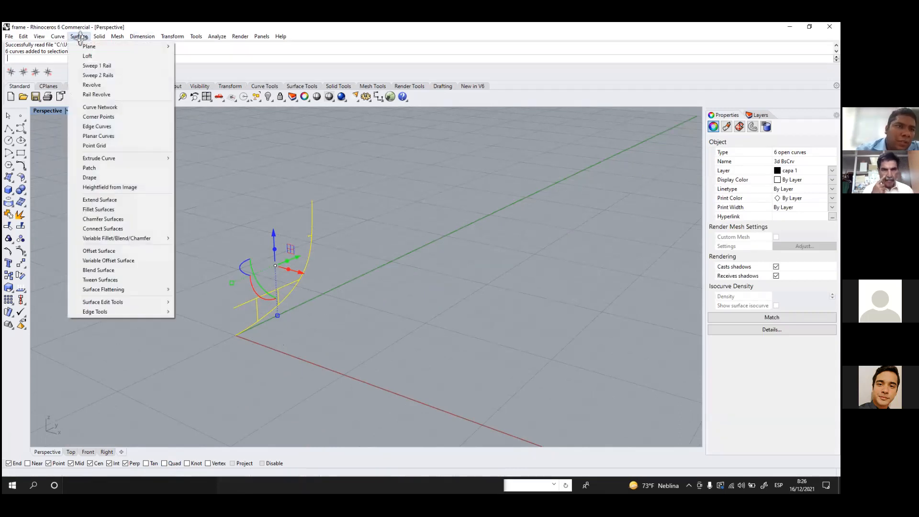
mouse_move(121, 158)
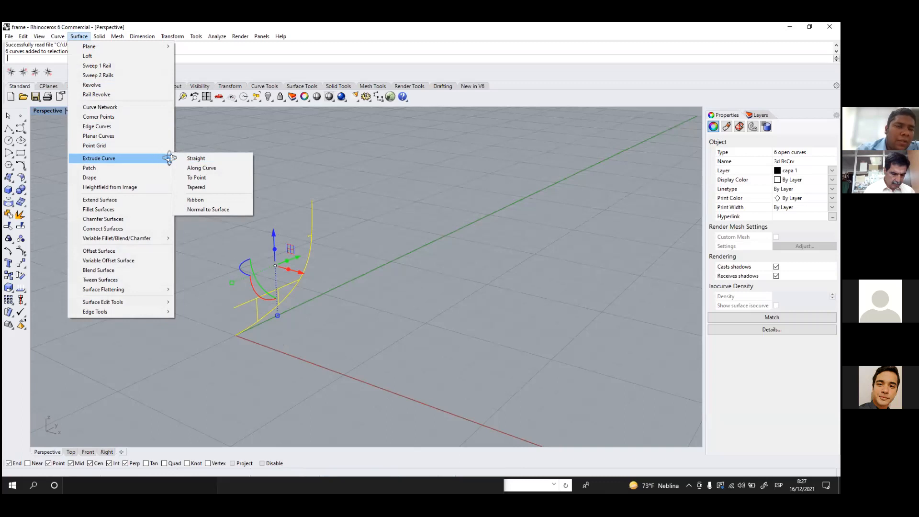
click(195, 158)
scroll(194, 230, up, 2)
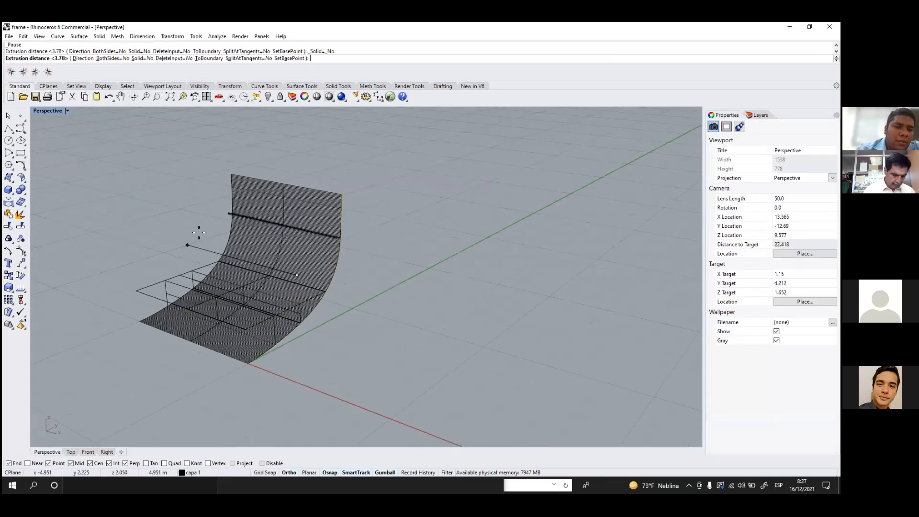
scroll(199, 232, up, 4)
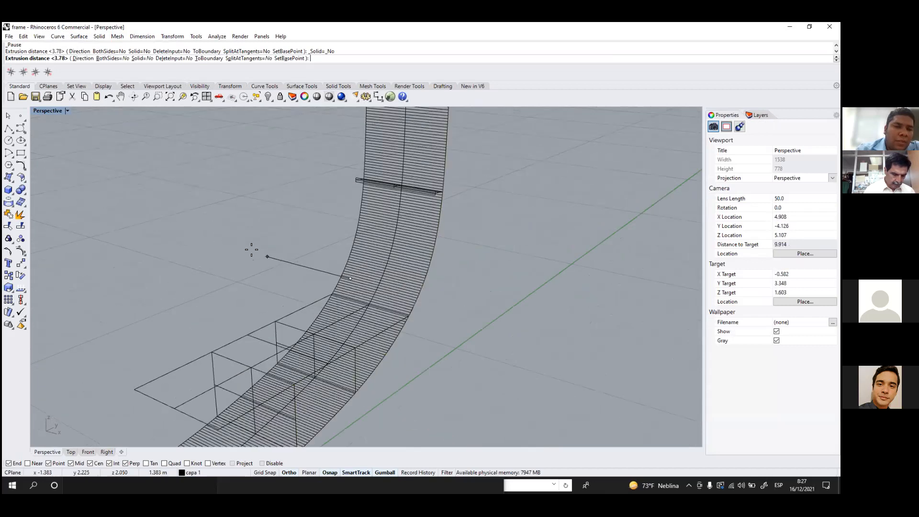
scroll(206, 224, down, 2)
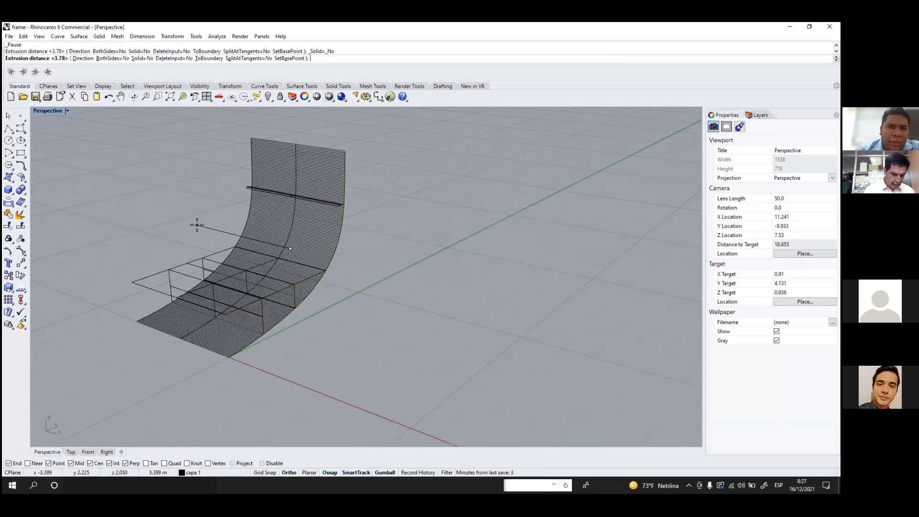
scroll(169, 211, down, 4)
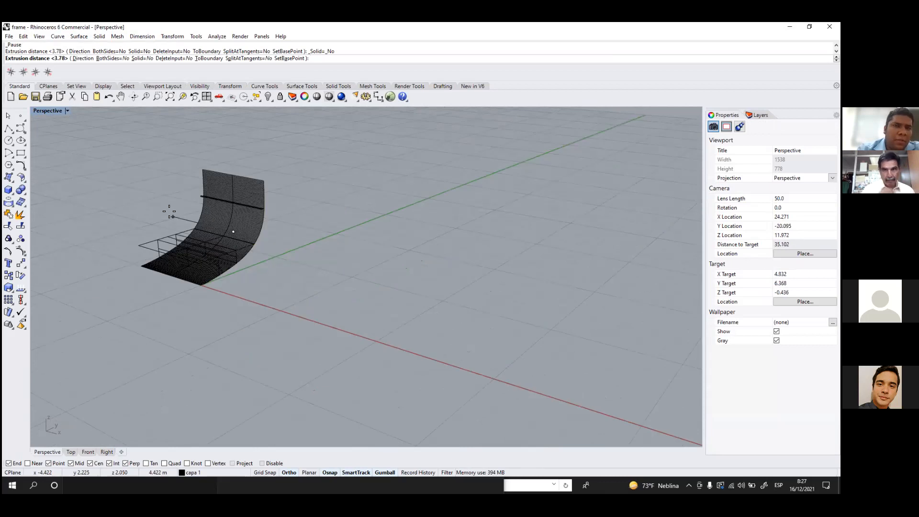
scroll(176, 214, up, 3)
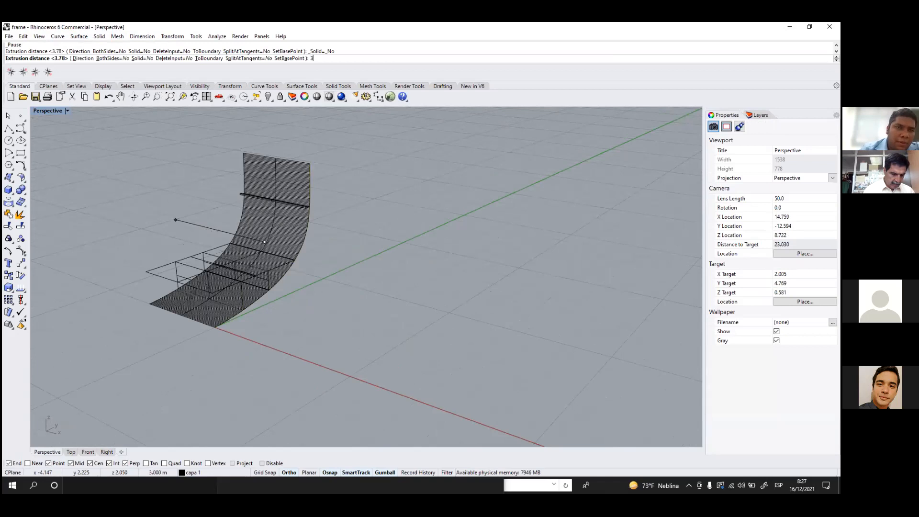
text(78)
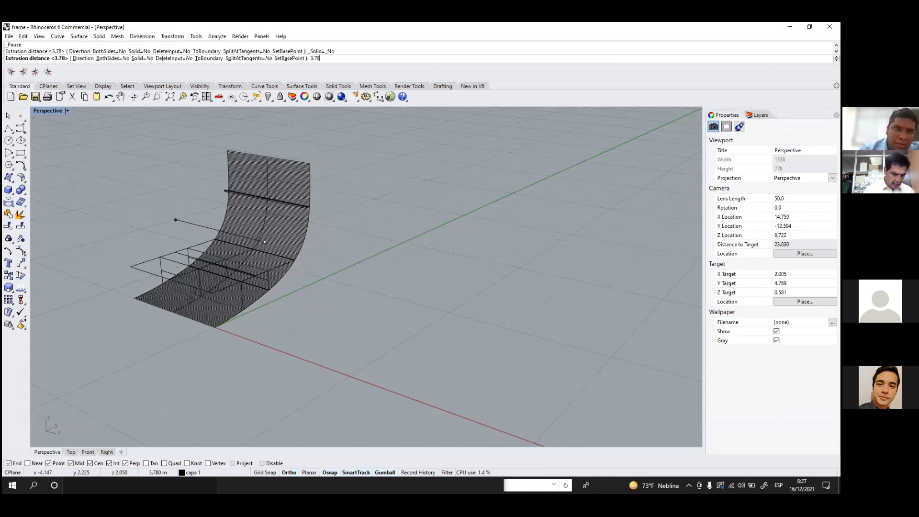
key(Return)
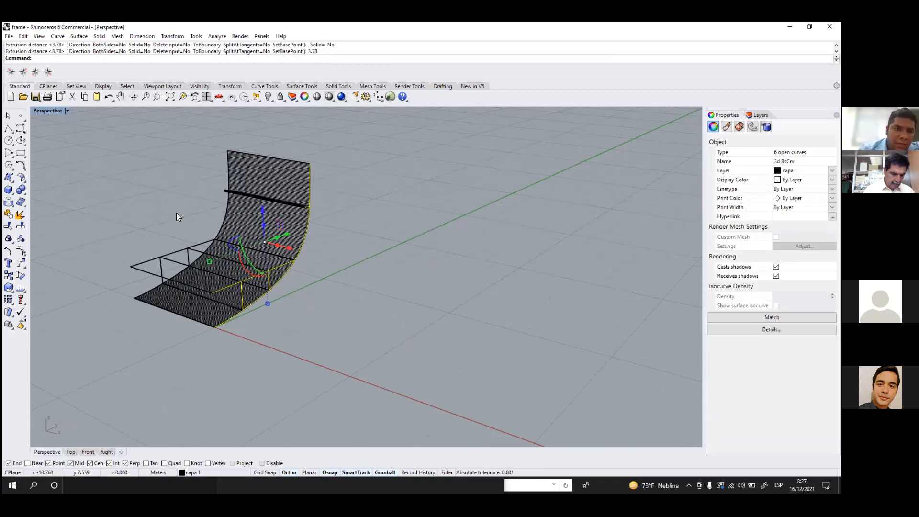
click(361, 262)
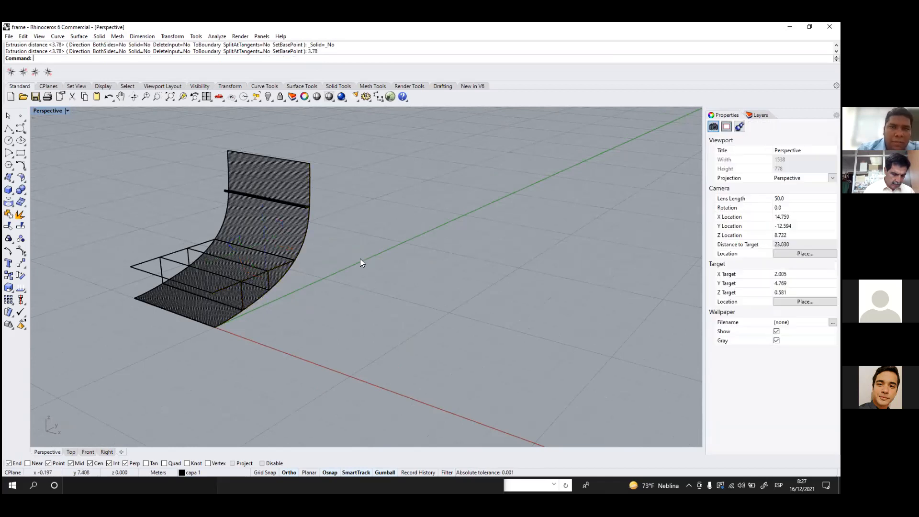
Switch to Chrome and review the midship block surface-generation instructions on slides 21 to 23 of the geometry modelling PDF
double_click(701, 25)
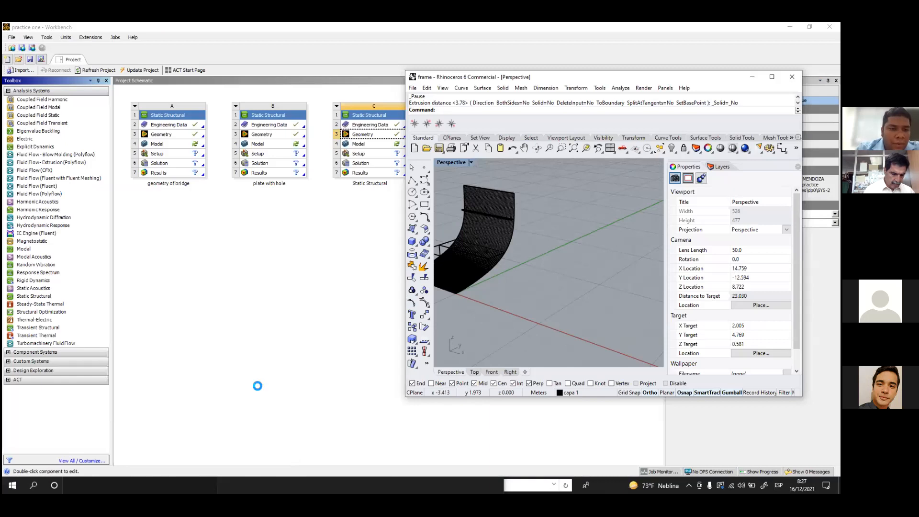
click(257, 386)
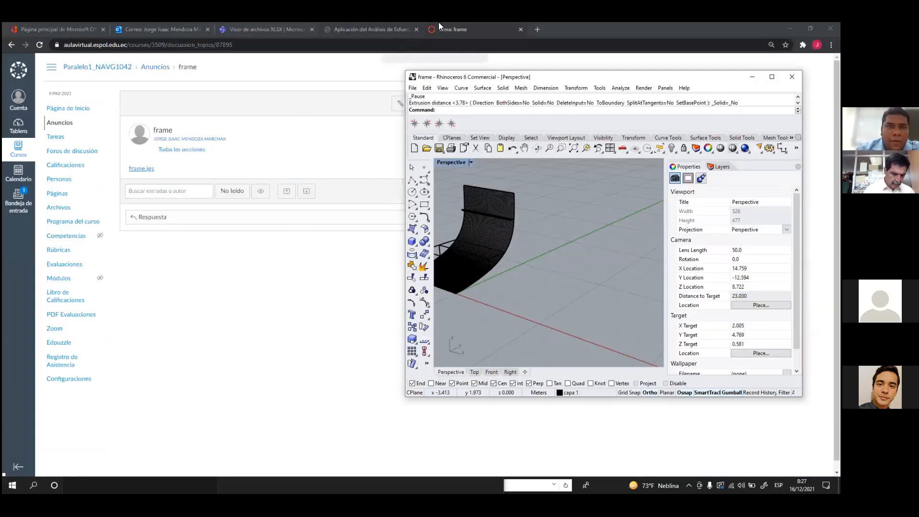
click(348, 24)
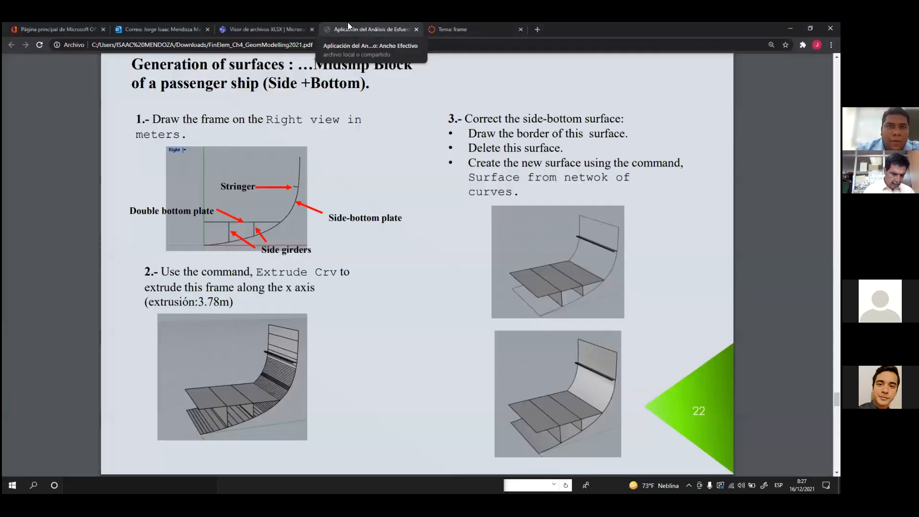
scroll(367, 245, up, 6)
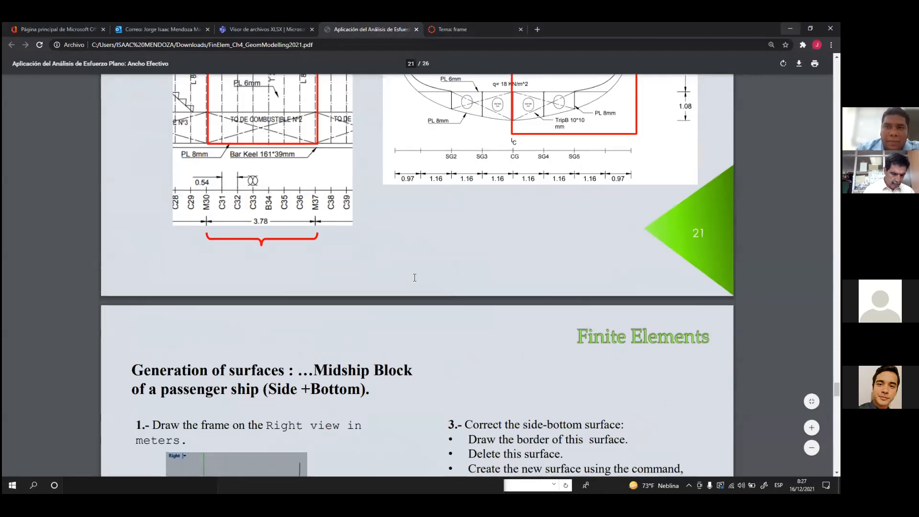
scroll(417, 272, down, 10)
scroll(417, 272, up, 3)
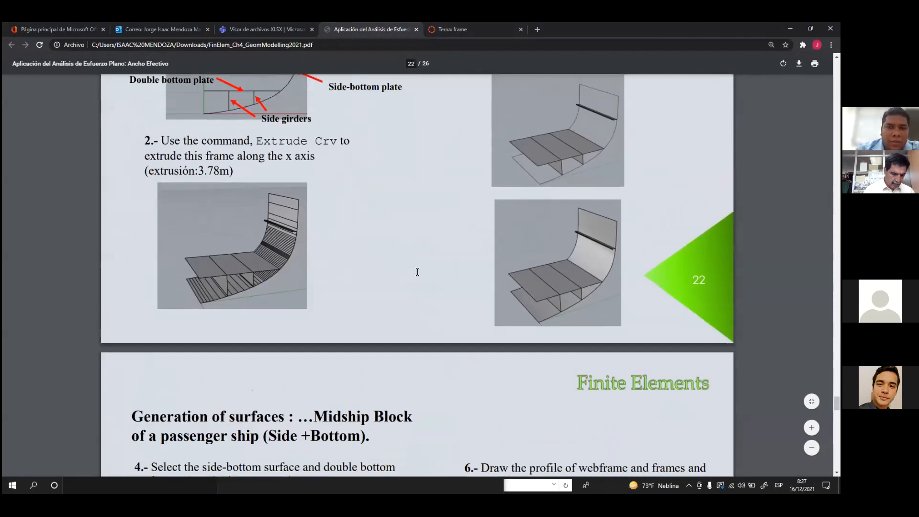
scroll(417, 272, down, 8)
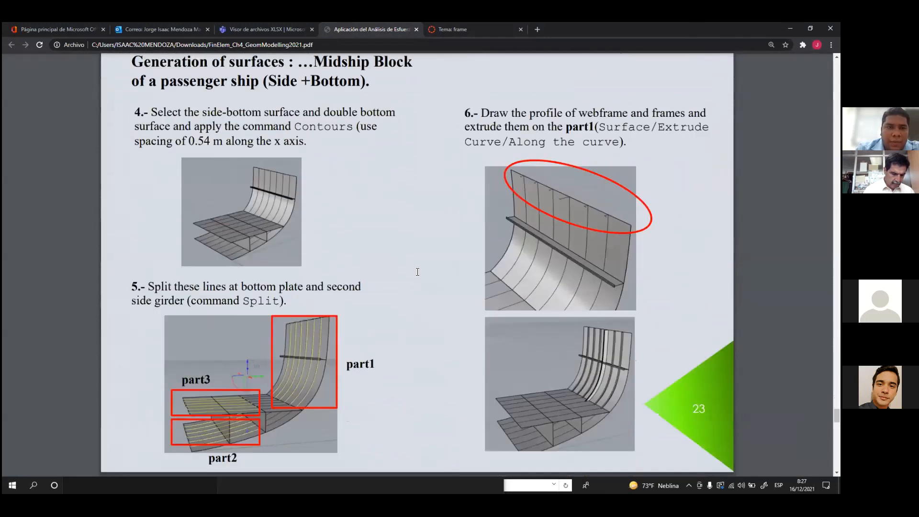
scroll(417, 272, up, 3)
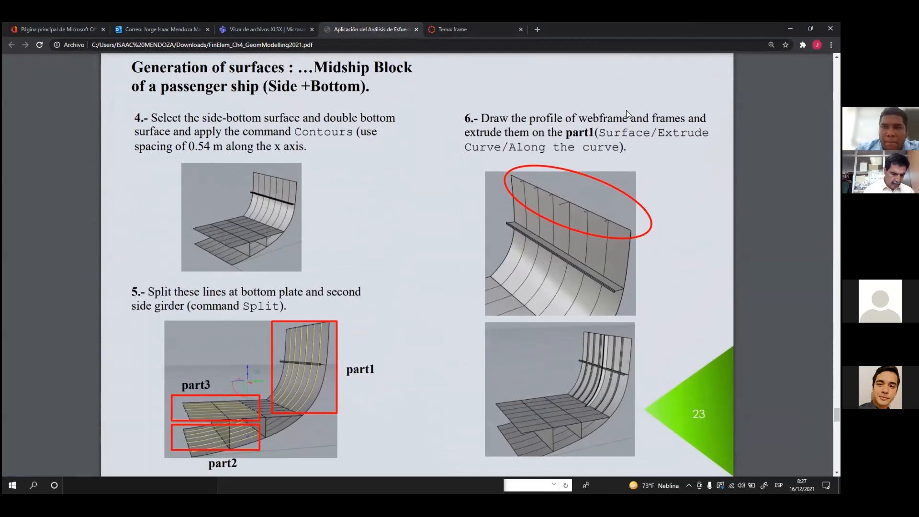
Return to Rhinoceros and turn off the surface isocurves for all objects in the model
click(790, 28)
click(601, 102)
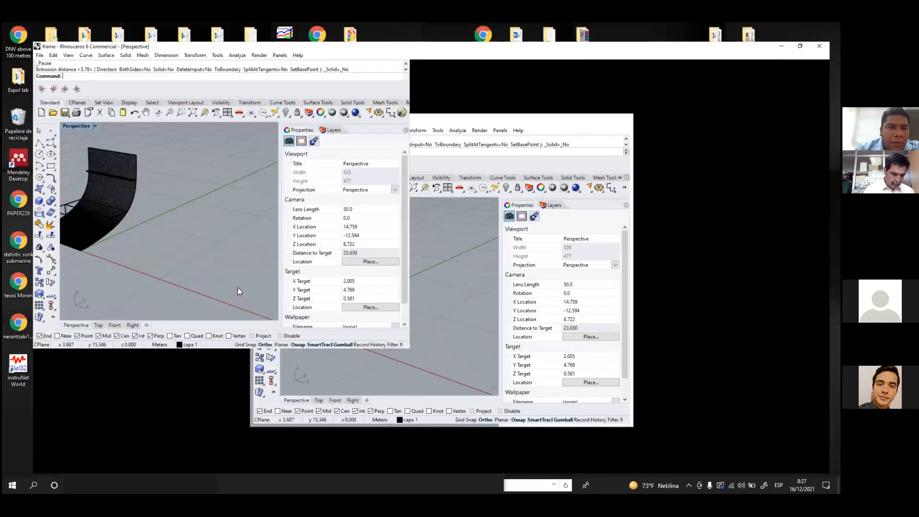
scroll(300, 291, up, 5)
scroll(324, 245, down, 3)
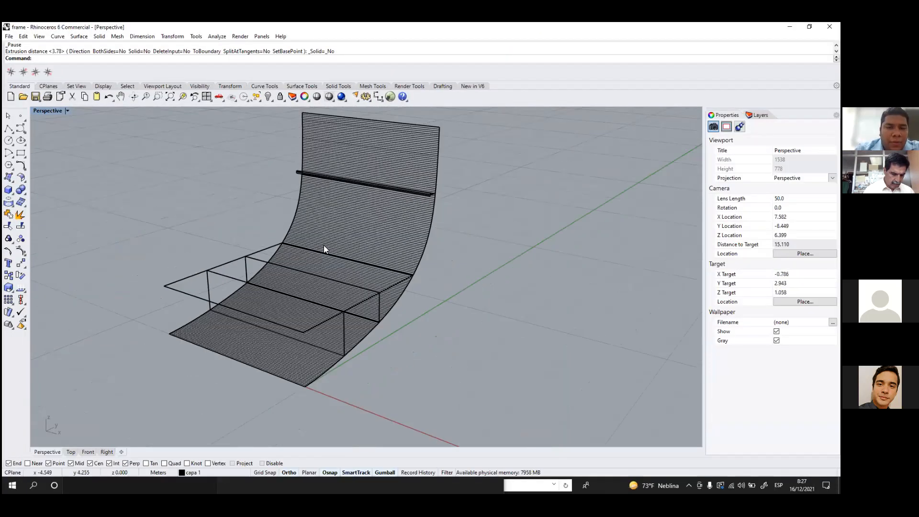
shift+right_drag(321, 251, 415, 302)
scroll(415, 303, down, 6)
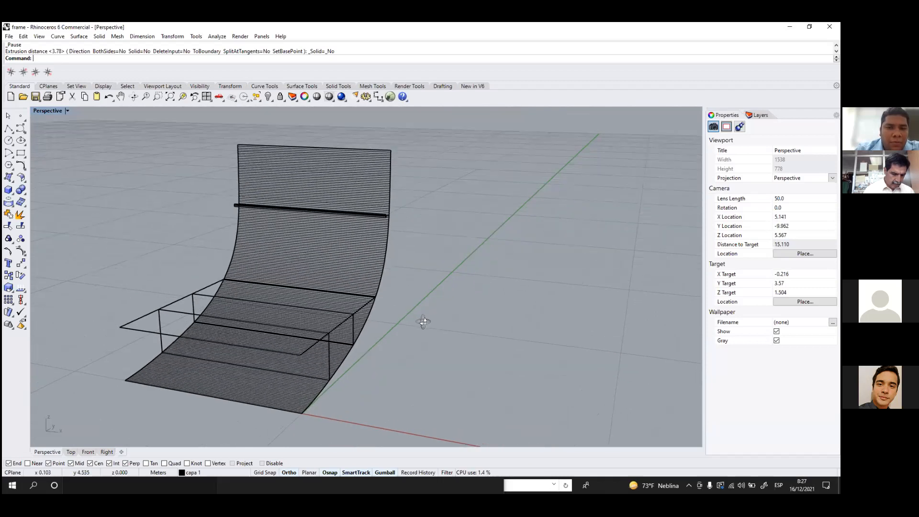
scroll(368, 301, up, 5)
scroll(417, 378, down, 4)
scroll(433, 408, up, 3)
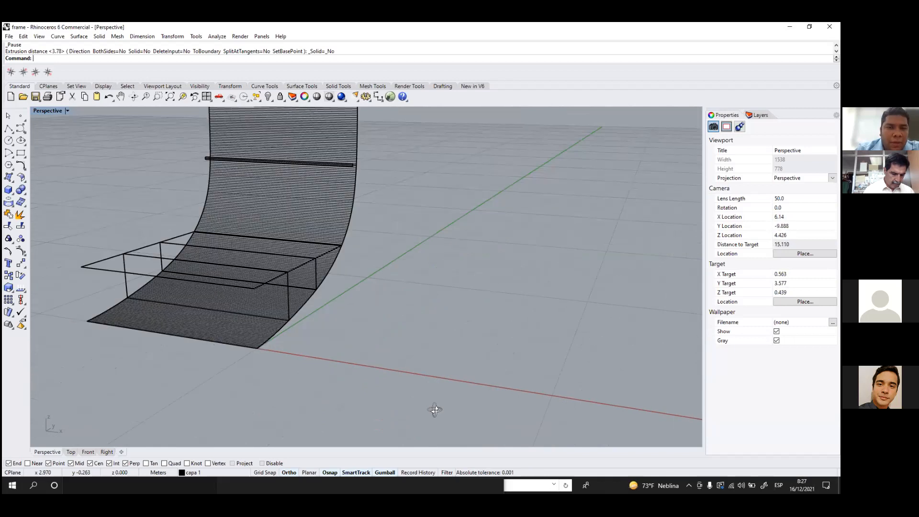
scroll(435, 409, down, 2)
key(ctrl+a)
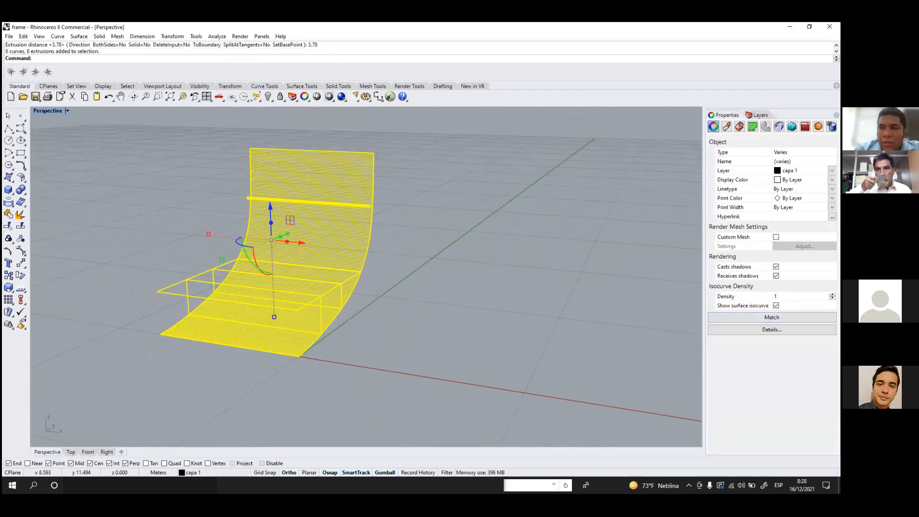
click(776, 306)
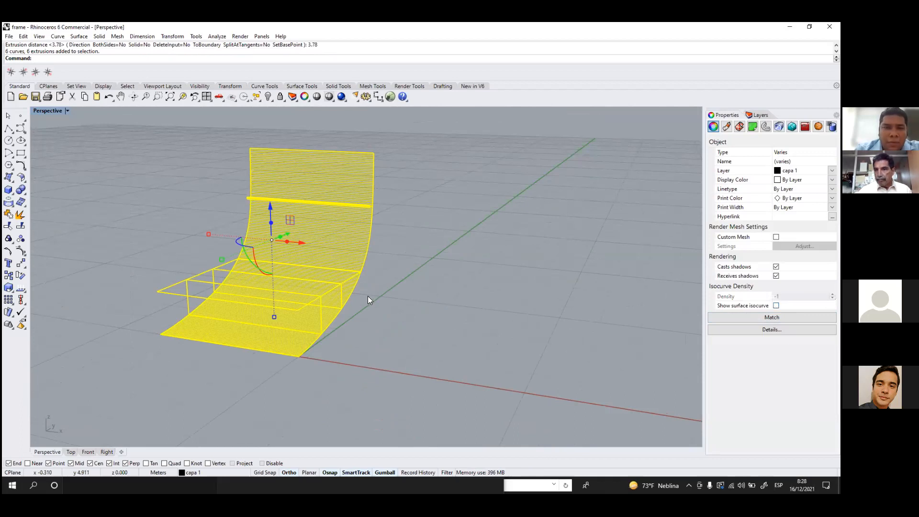
click(397, 268)
Set the perspective view's display mode to Shaded
drag(414, 406, 100, 114)
click(39, 36)
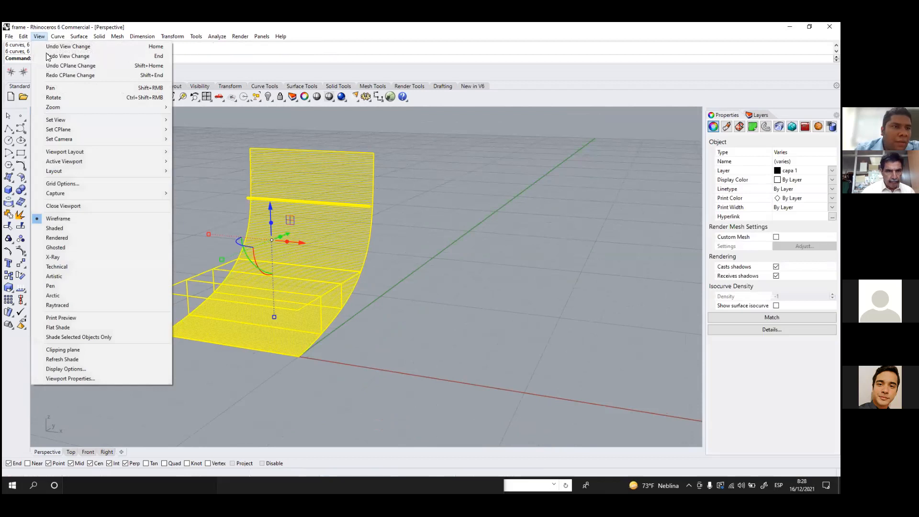
click(65, 226)
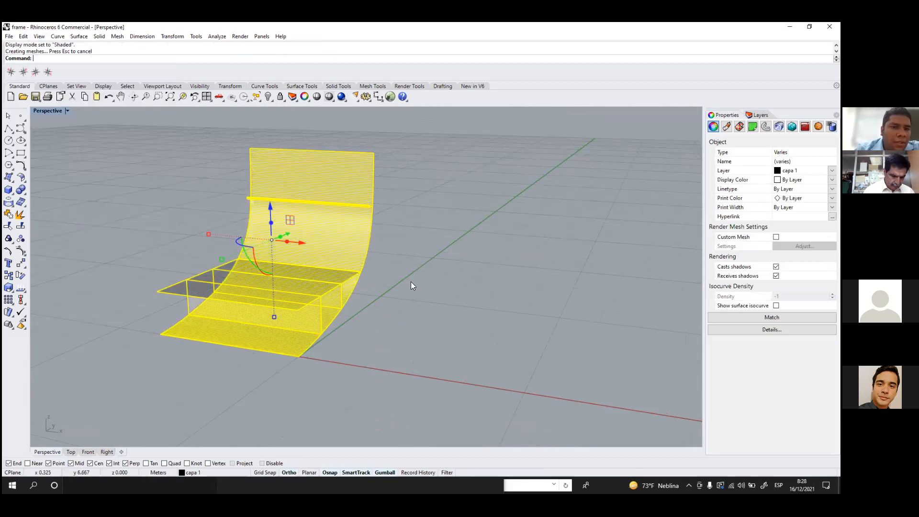
scroll(411, 281, up, 3)
click(395, 257)
Inspect the double bottom plate, the side girders and the stringer by selecting the surfaces one at a time
right_drag(355, 287, 471, 267)
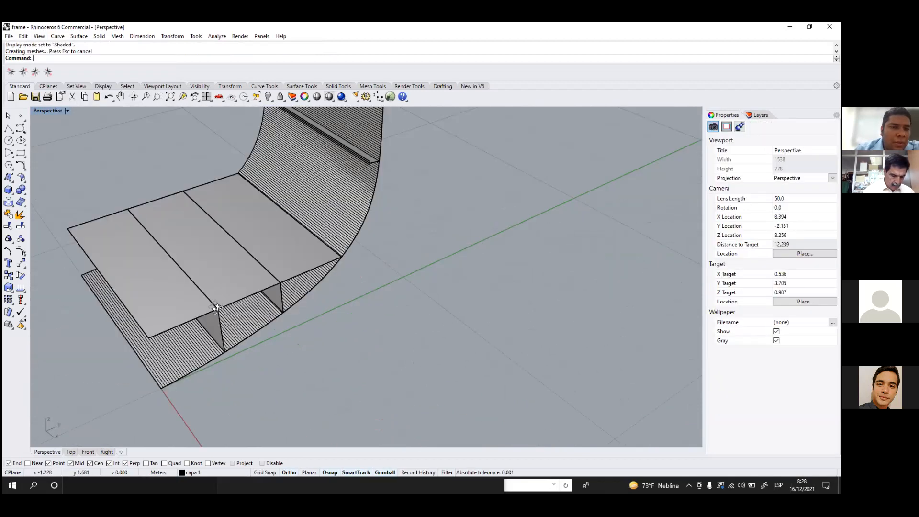
right_drag(263, 290, 208, 253)
click(211, 280)
click(203, 323)
click(264, 301)
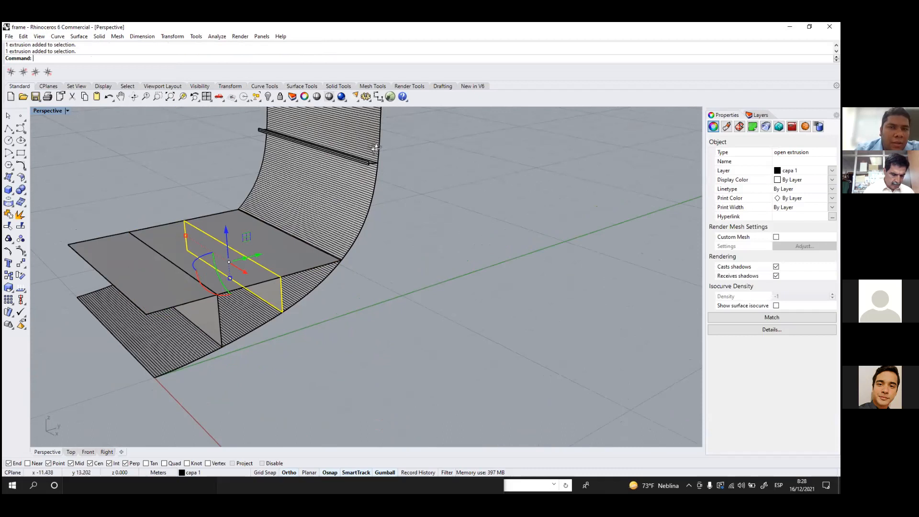
scroll(375, 189, up, 3)
mouse_move(376, 189)
right_down()
mouse_move(424, 203)
mouse_move(342, 189)
mouse_move(385, 195)
right_up()
click(373, 186)
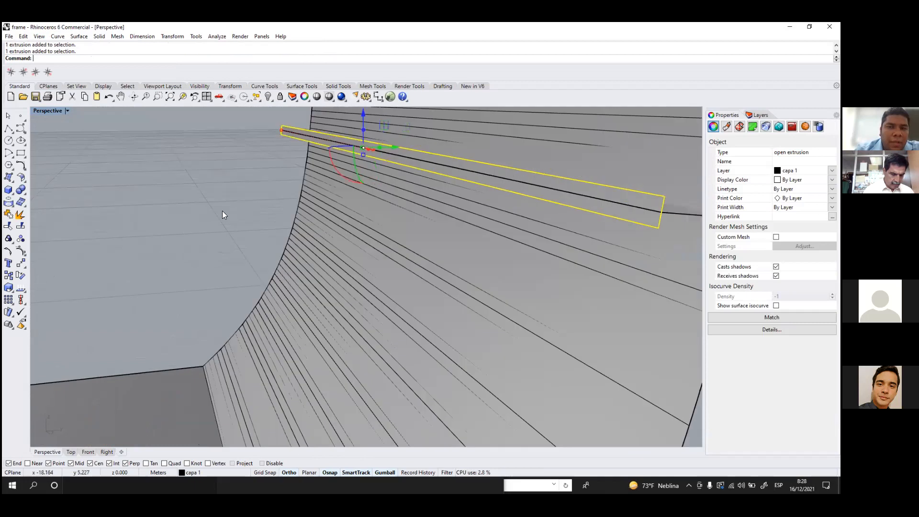
Duplicate the border of the curved side-bottom extrusion as a closed curve with DupBorder
scroll(223, 214, down, 5)
scroll(222, 214, up, 4)
key(Escape)
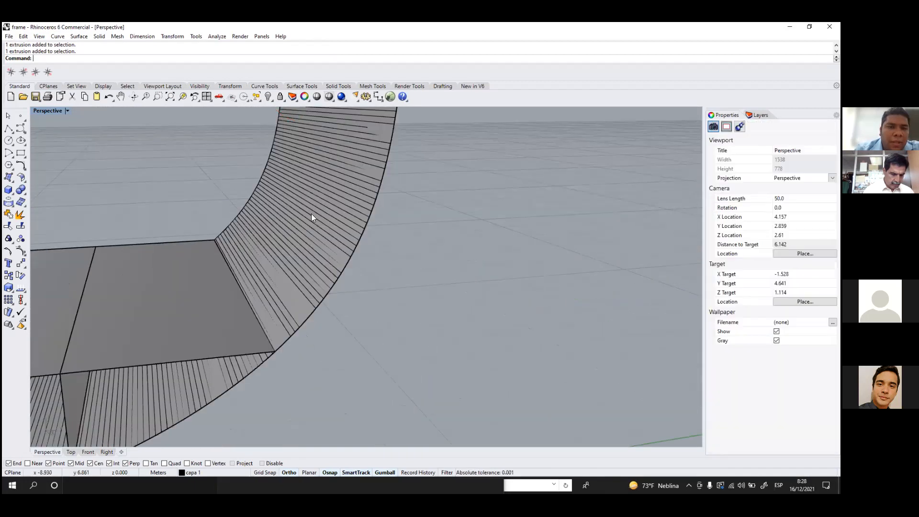
click(289, 271)
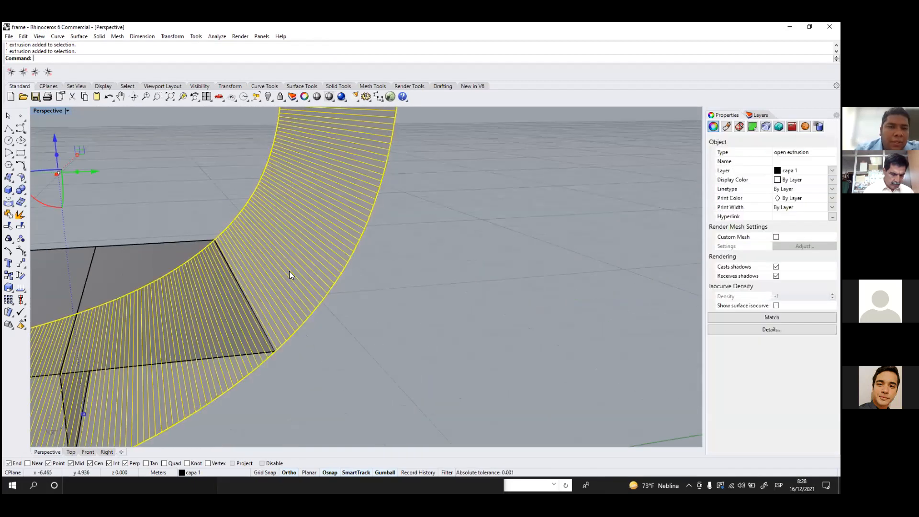
scroll(150, 355, down, 5)
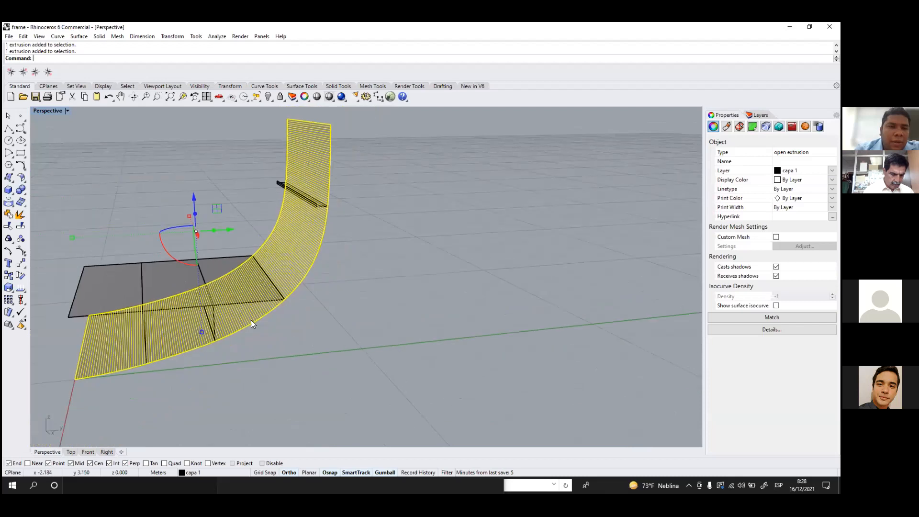
right_drag(281, 308, 339, 314)
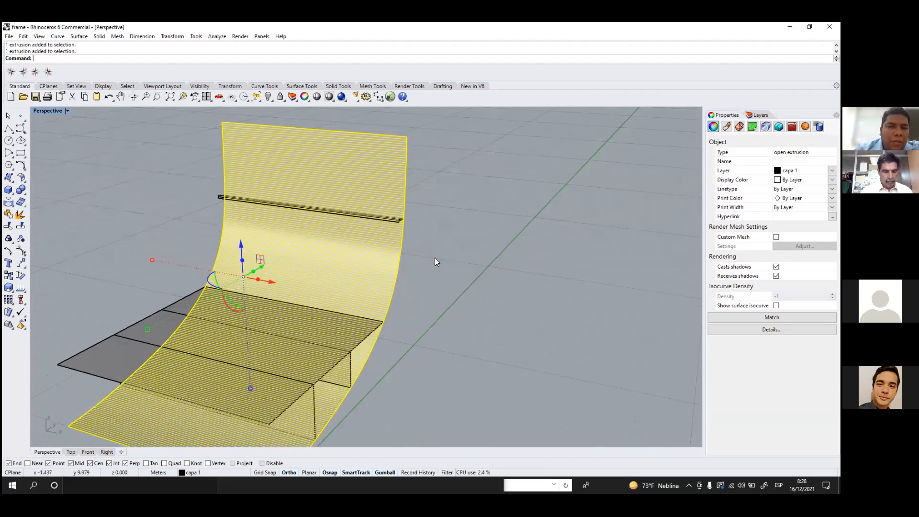
click(472, 195)
click(356, 174)
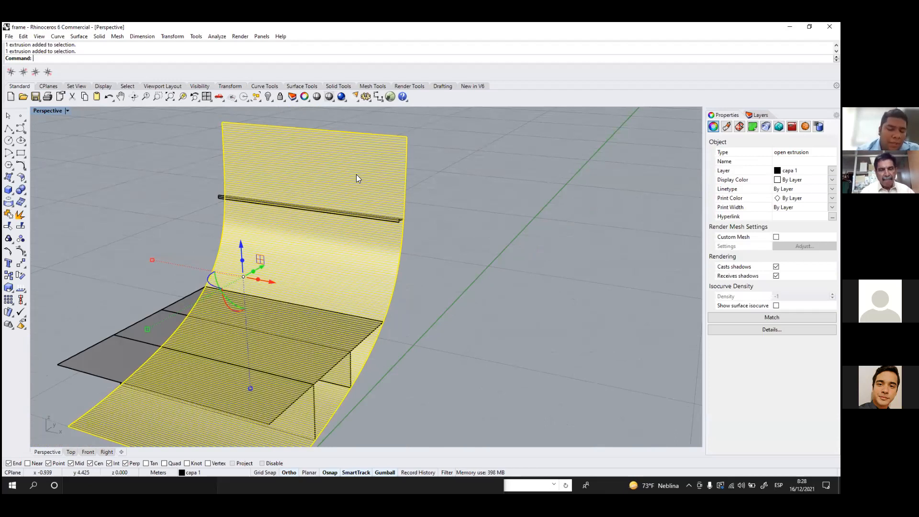
text(Dup)
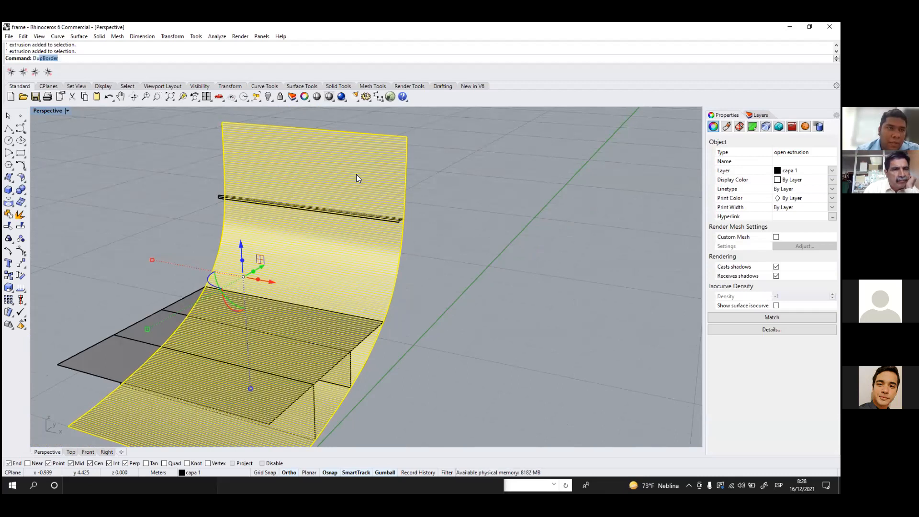
text(Borde)
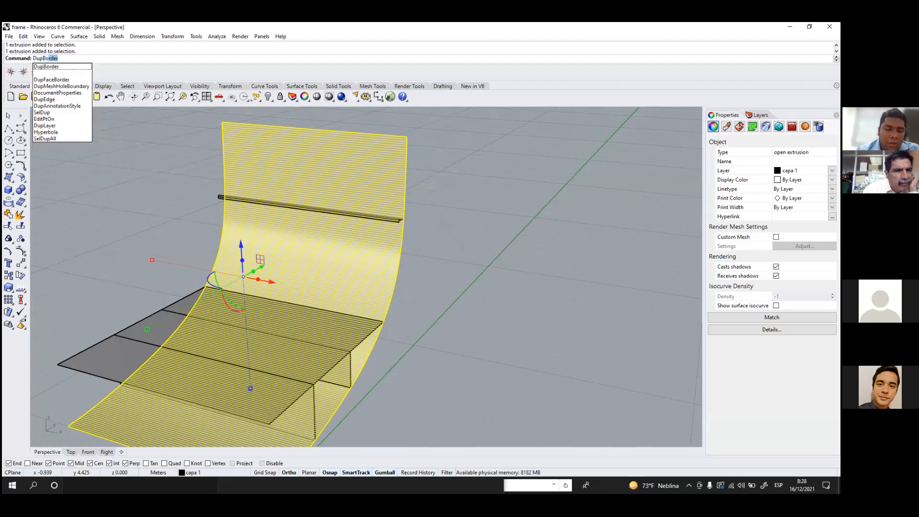
text(r)
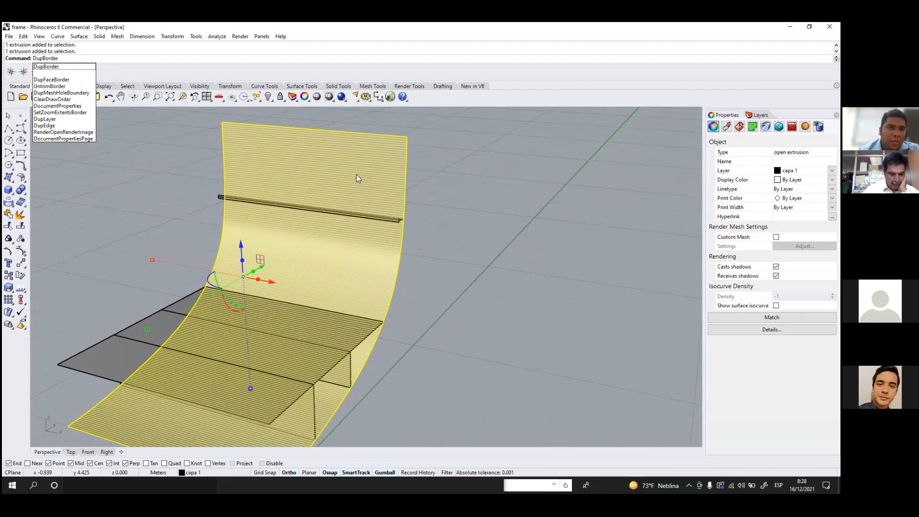
key(Return)
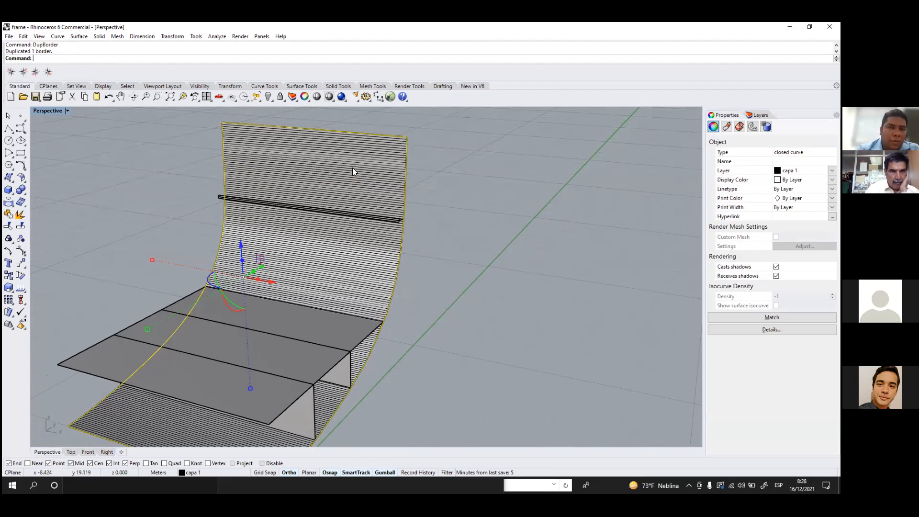
Delete the original side-bottom extrusion while keeping its duplicated border curve
scroll(353, 171, down, 3)
scroll(352, 171, up, 4)
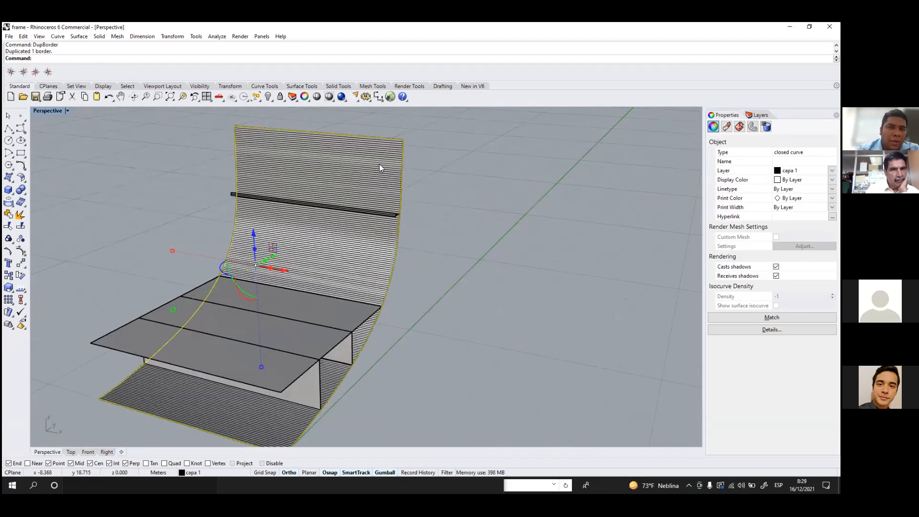
click(427, 175)
click(469, 181)
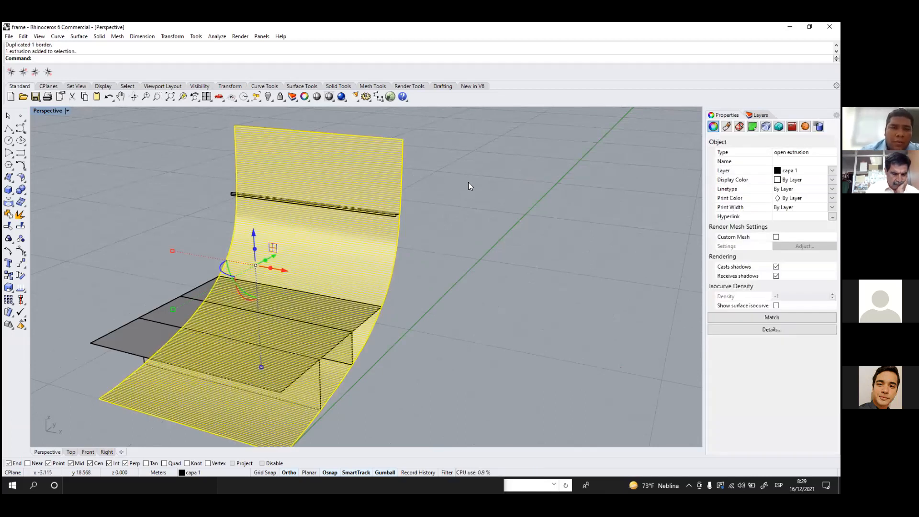
key(Delete)
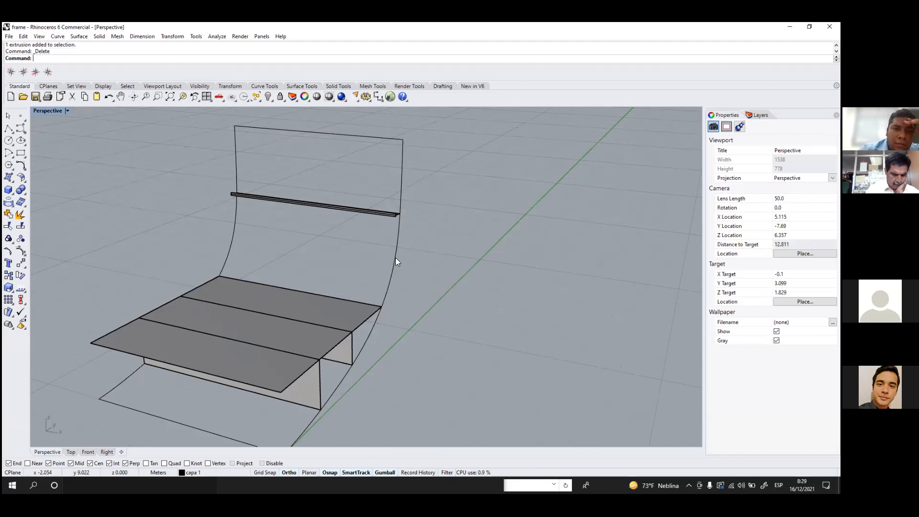
scroll(382, 257, down, 2)
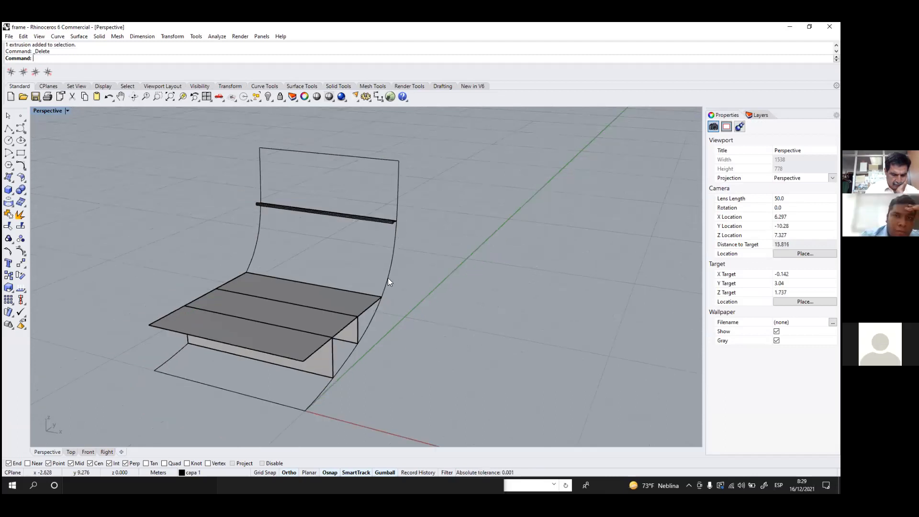
scroll(388, 279, up, 2)
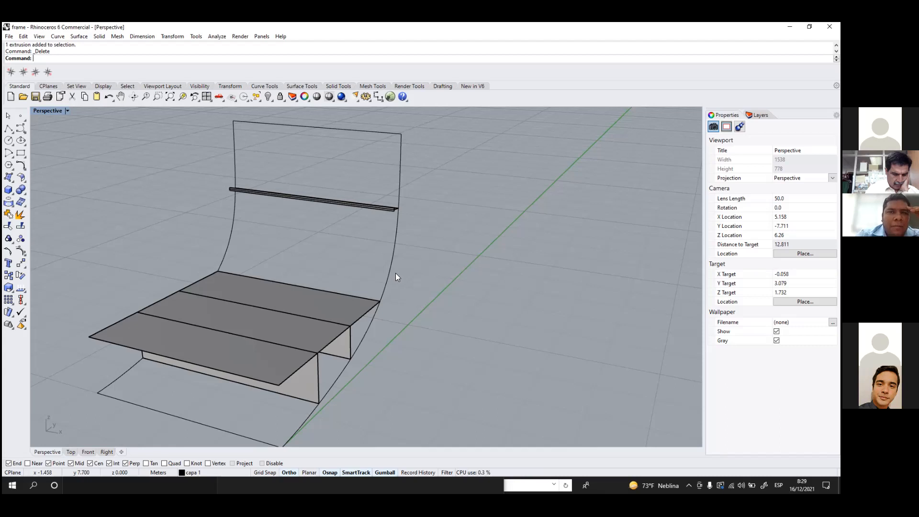
scroll(372, 246, down, 3)
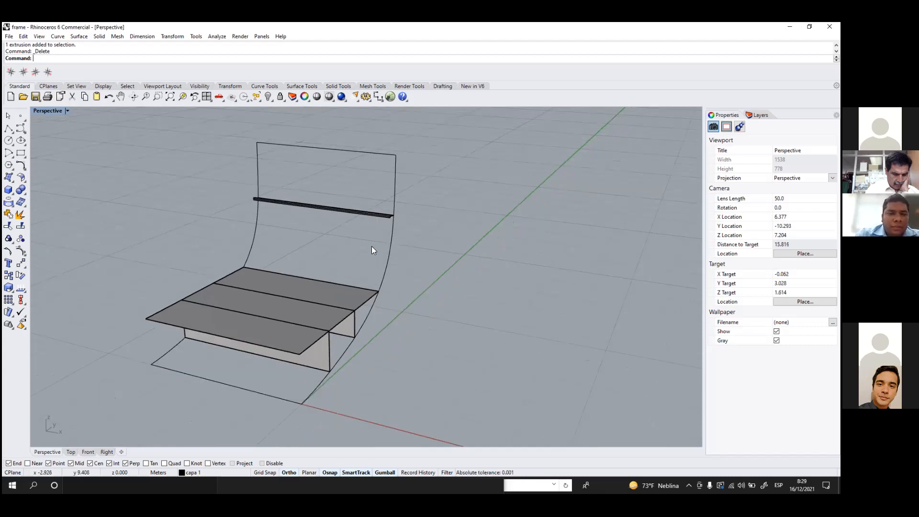
scroll(387, 263, up, 5)
click(383, 258)
key(Escape)
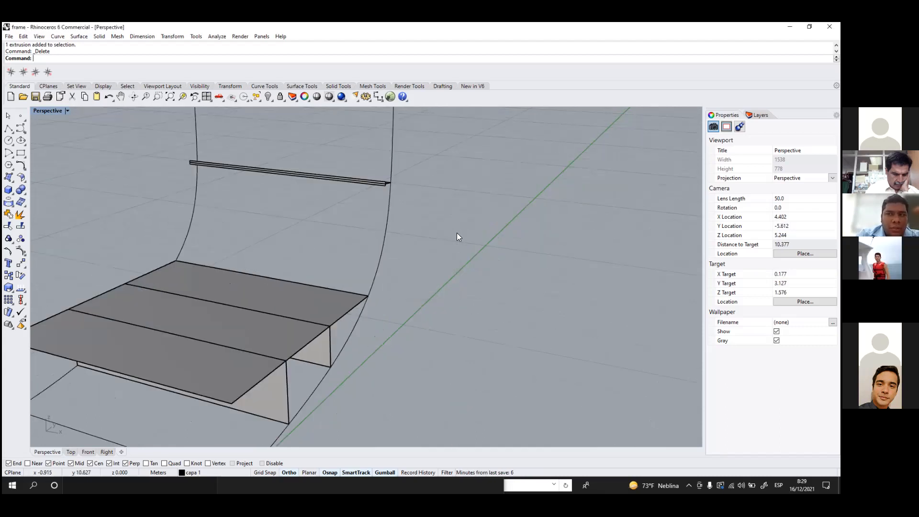
scroll(456, 237, down, 3)
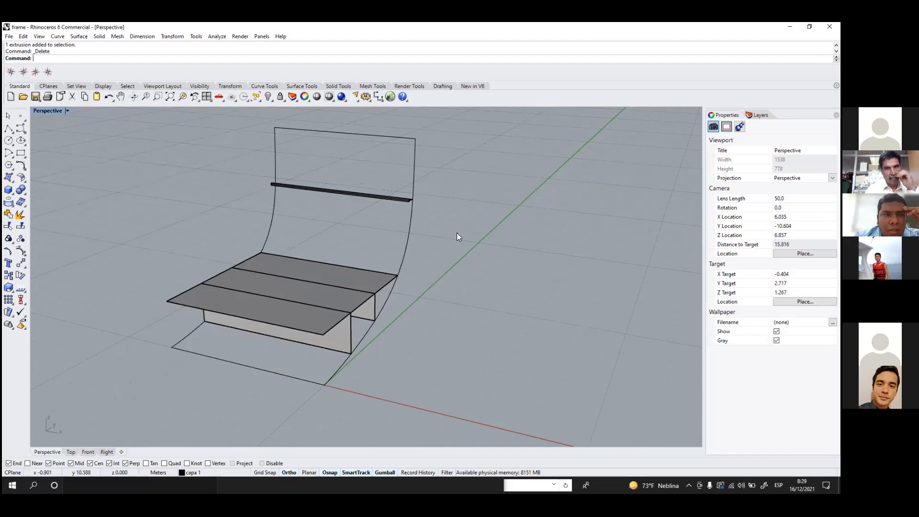
click(38, 37)
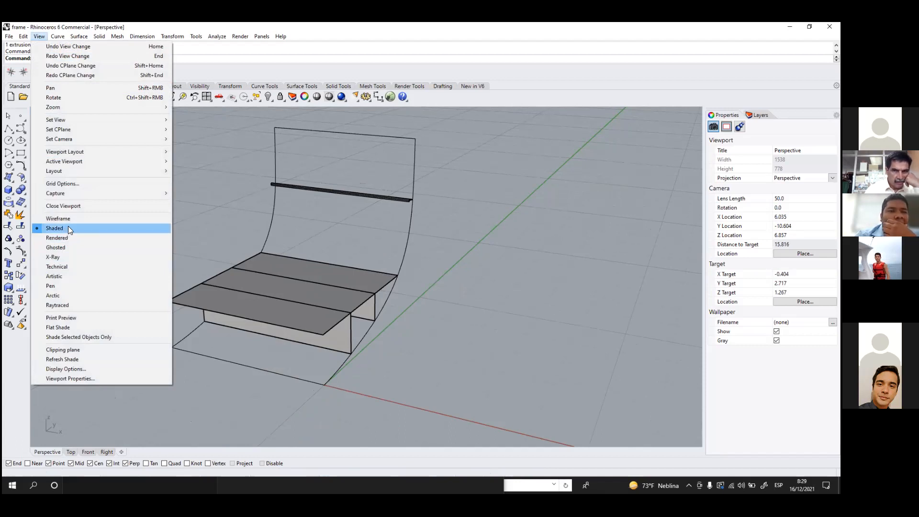
click(433, 241)
Explode the duplicated border curve into separate edge curves
click(413, 235)
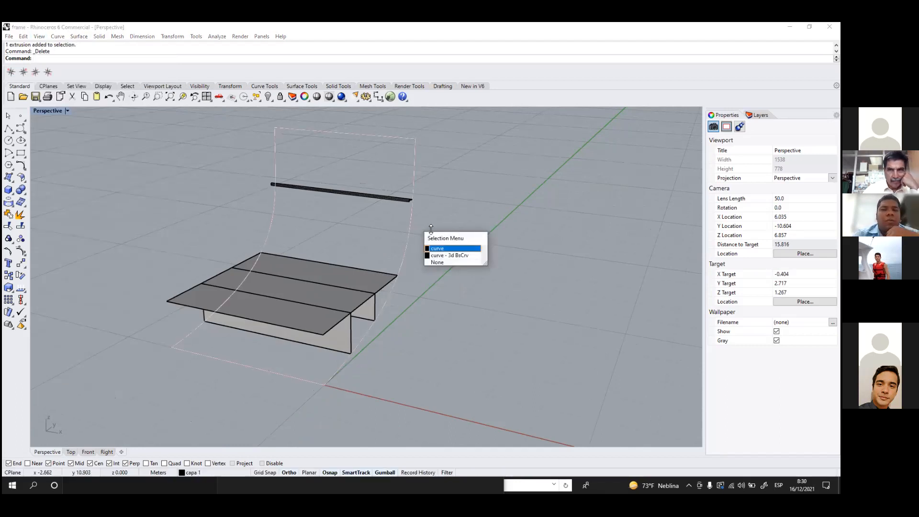
click(447, 247)
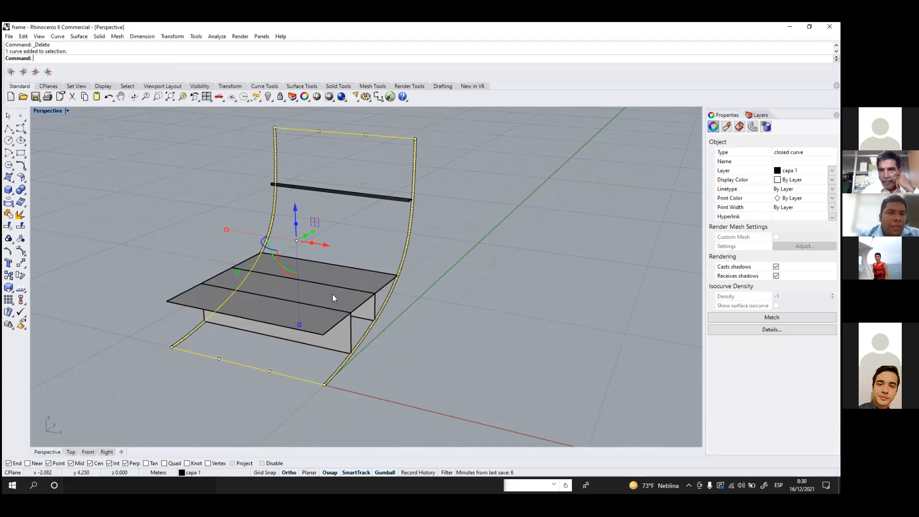
click(21, 216)
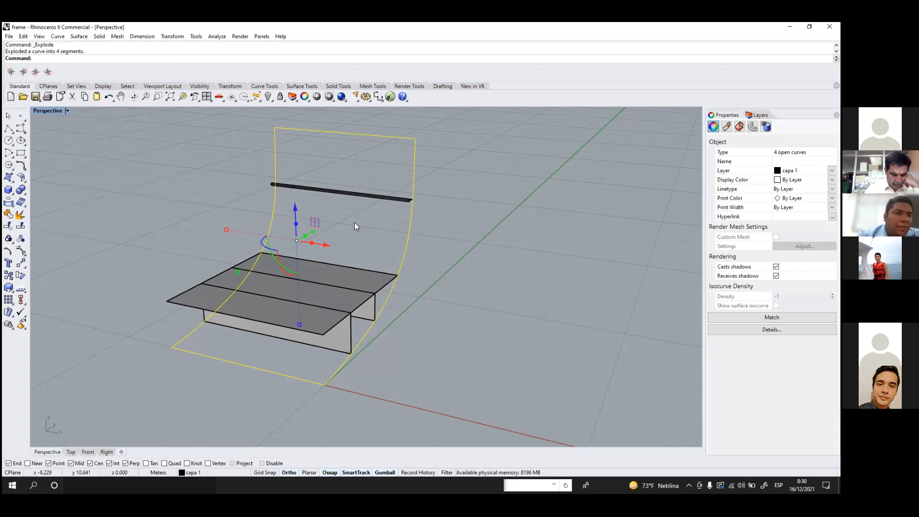
Check the exploded border segments by selecting the edge curves one at a time
click(271, 215)
click(317, 132)
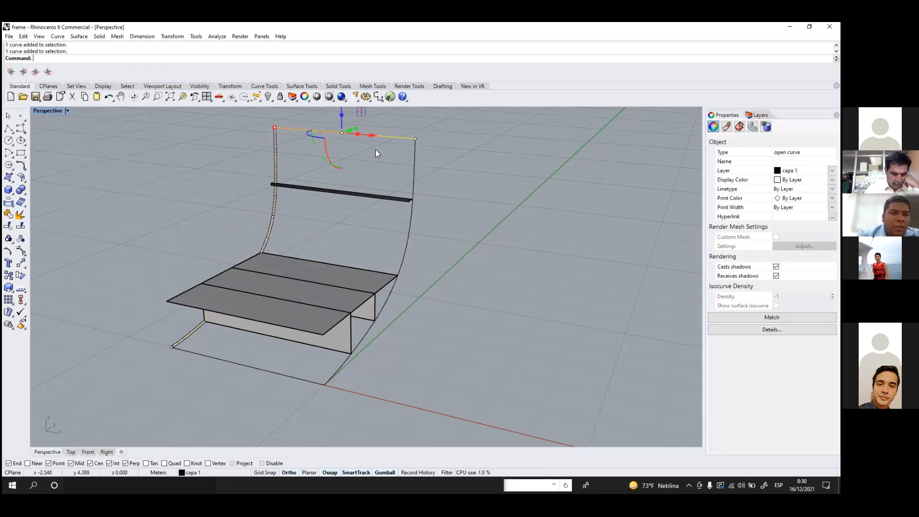
click(415, 164)
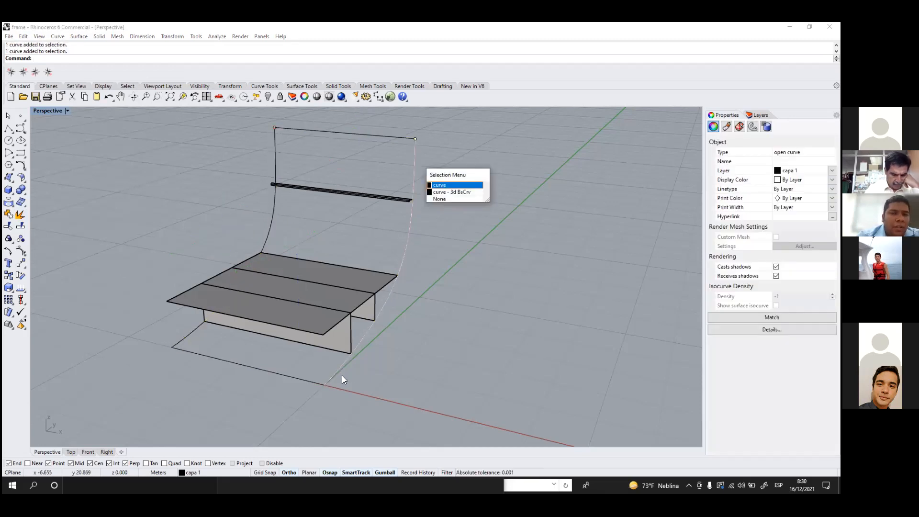
click(288, 376)
click(388, 415)
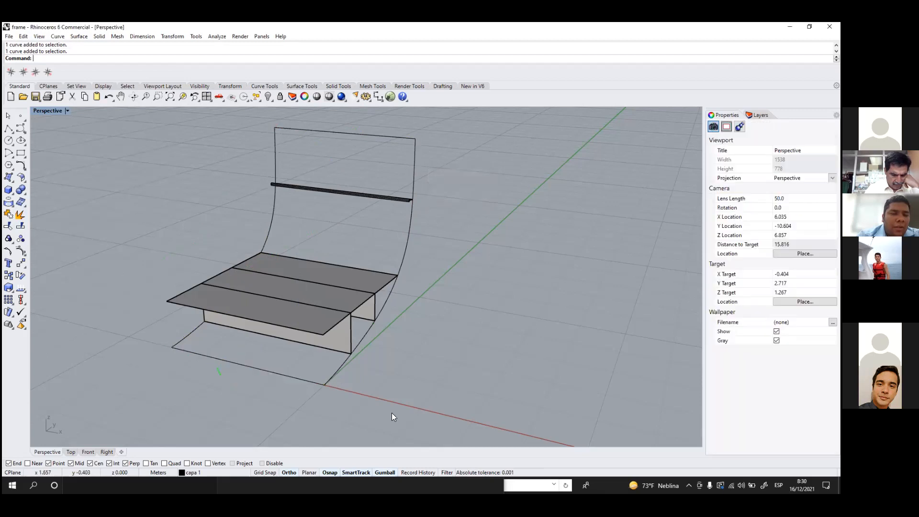
Create a surface from a curve network using the four border curves, with Position edge matching on all sides
click(12, 181)
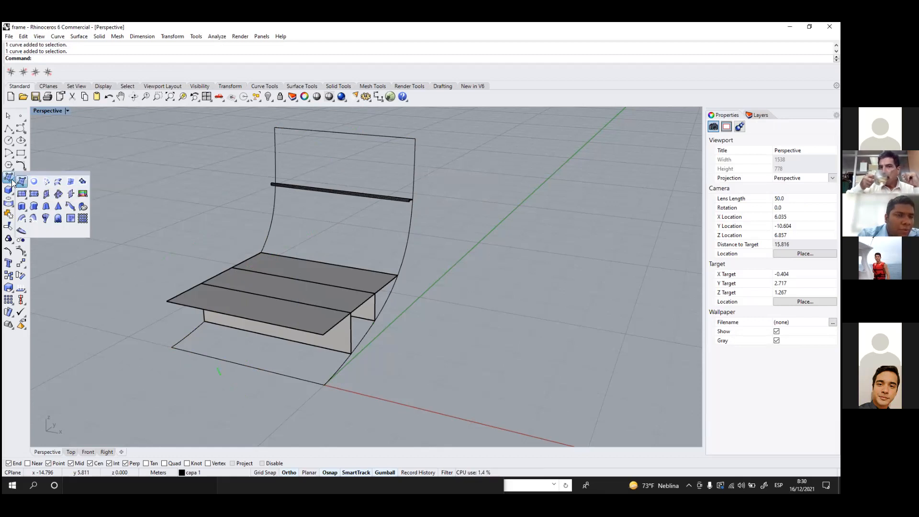
click(47, 183)
click(272, 210)
click(334, 133)
click(415, 152)
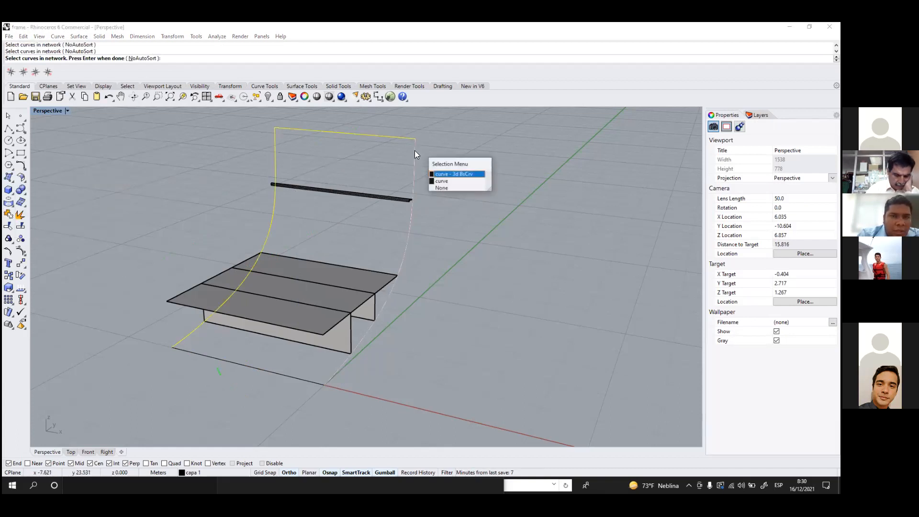
click(450, 181)
click(270, 372)
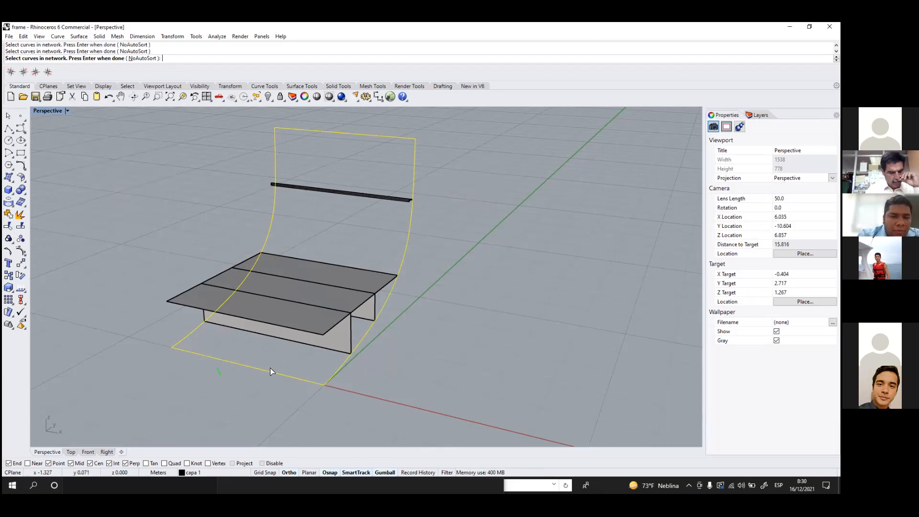
key(Return)
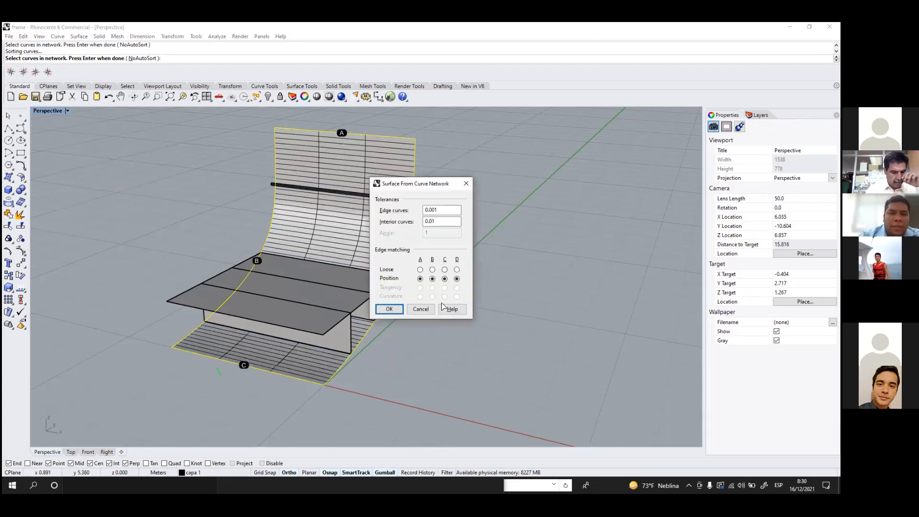
click(389, 309)
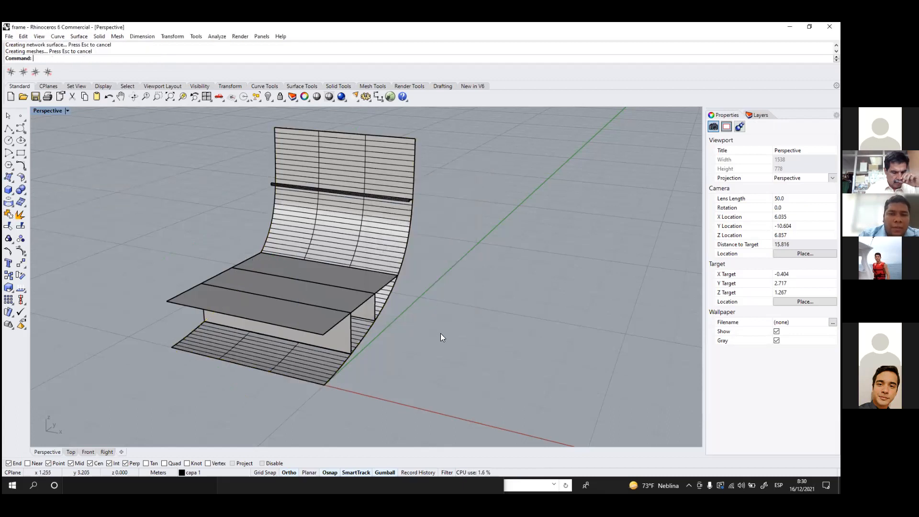
Turn off the surface isocurve display for the new side-bottom network surface
click(383, 245)
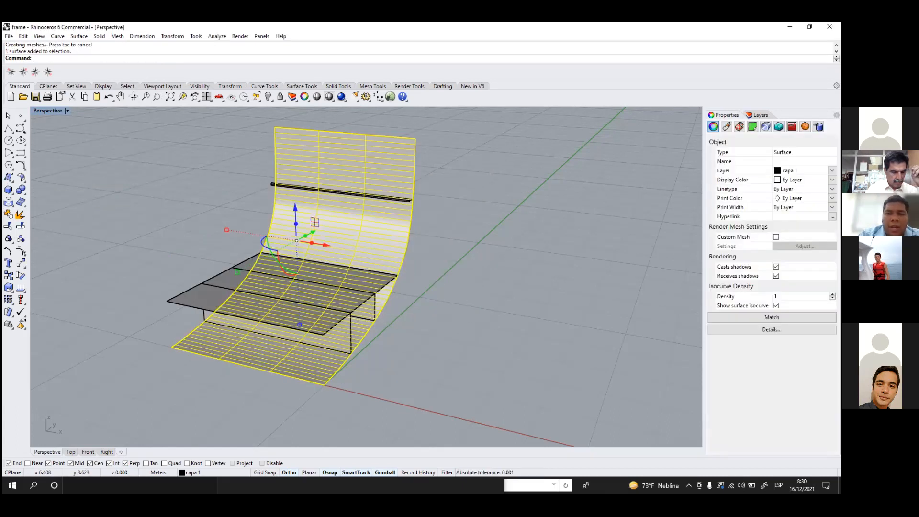
click(621, 294)
scroll(371, 234, up, 5)
right_drag(370, 233, 369, 254)
scroll(339, 336, down, 4)
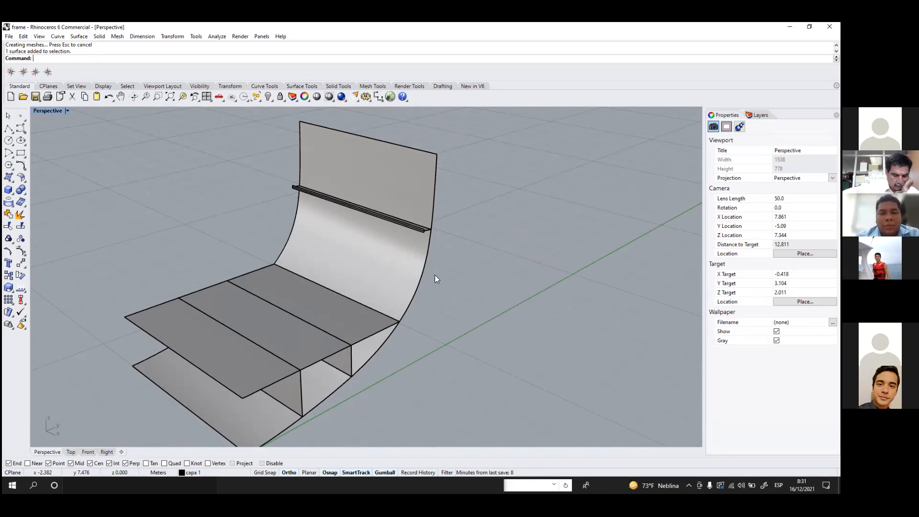
Inspect the rebuilt side-bottom surface together with the double bottom plate, girders and stringer
right_drag(439, 270, 441, 362)
click(405, 254)
scroll(429, 374, down, 5)
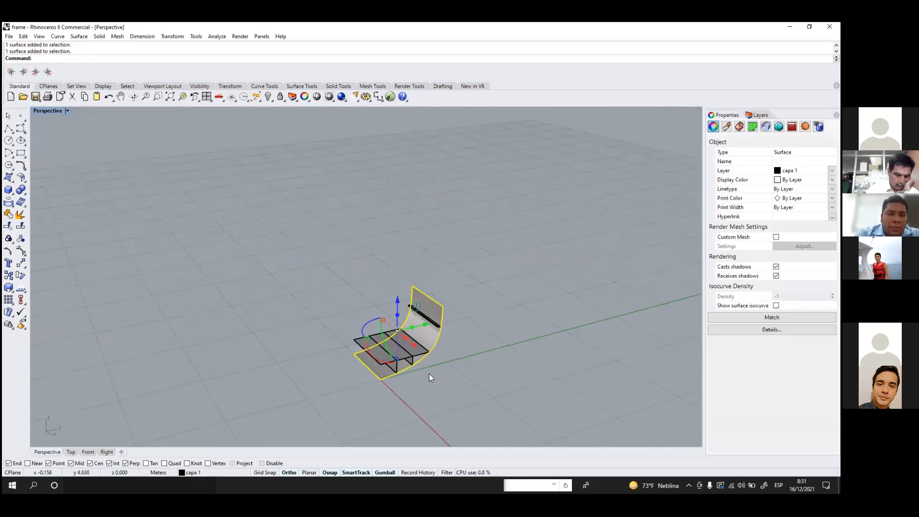
scroll(433, 378, up, 8)
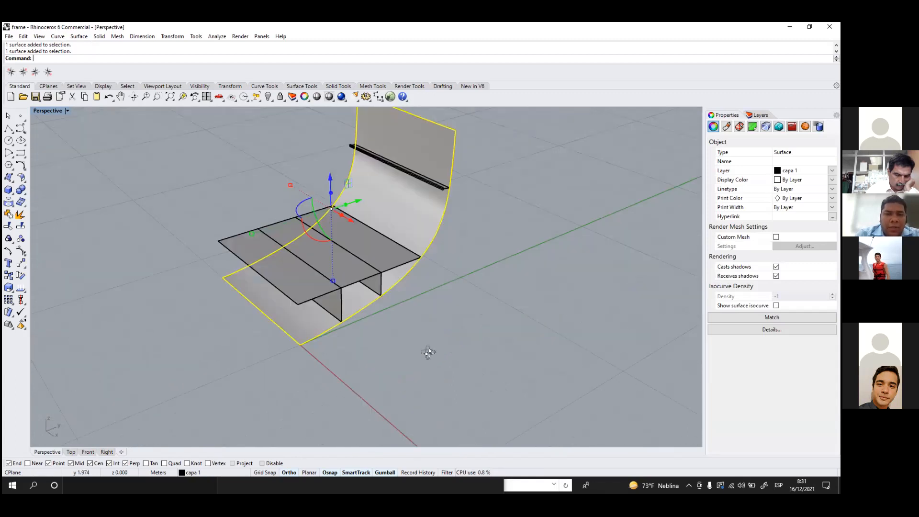
click(438, 338)
scroll(438, 337, down, 3)
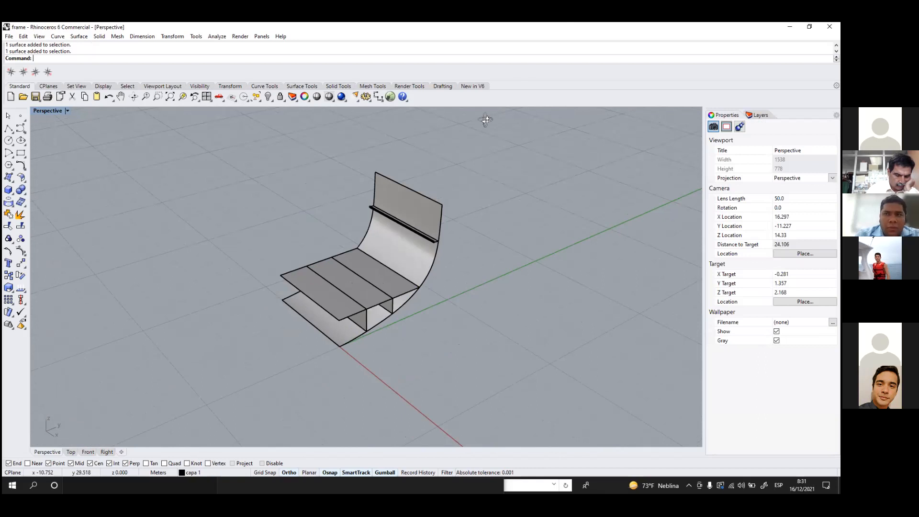
Switch to the course PDF in Chrome, read the contour and split instructions for the midship block, and return to Rhino
key(super+Down)
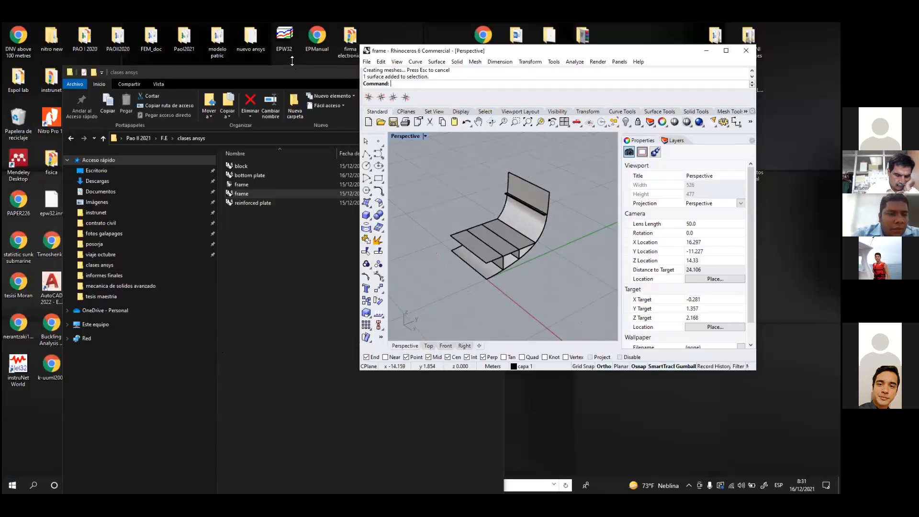
drag(308, 75, 273, 48)
click(419, 45)
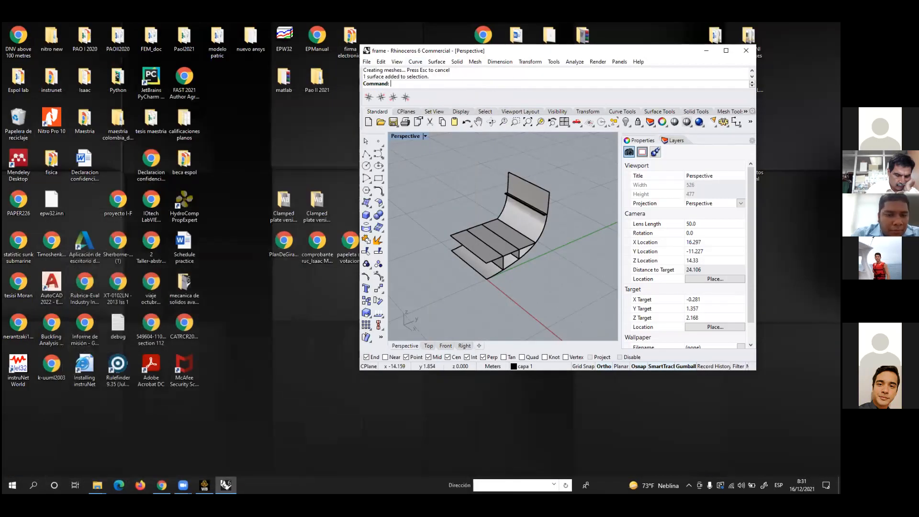
click(162, 486)
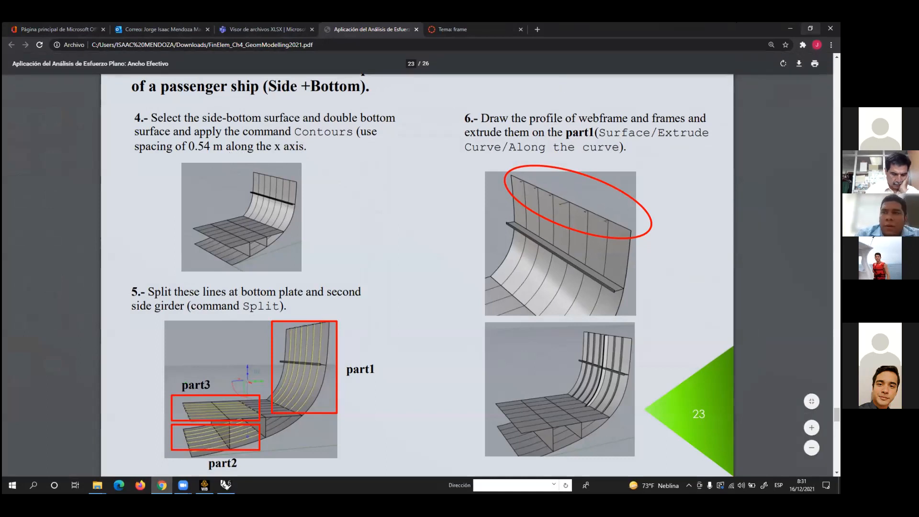
click(790, 29)
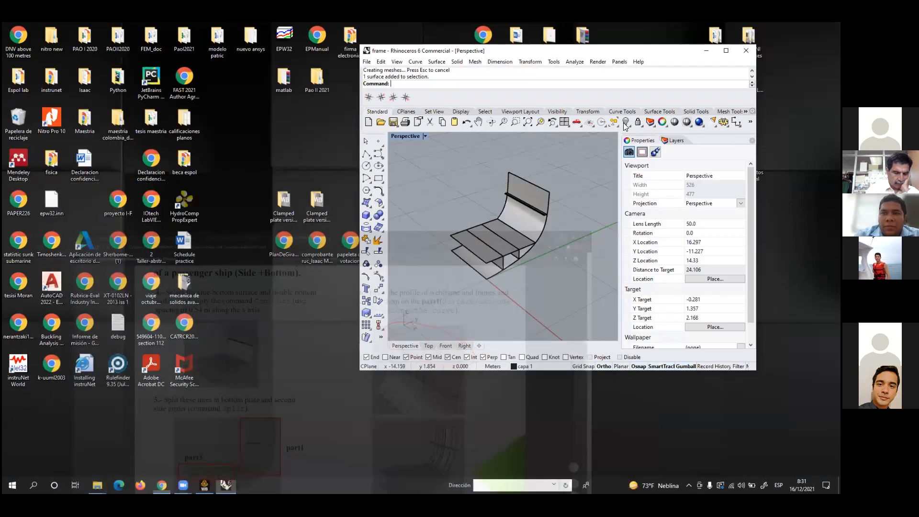
click(726, 50)
Try contouring the side-bottom surface and double bottom plate from the shell's lower corner along the x axis at 0.54 m spacing
click(418, 251)
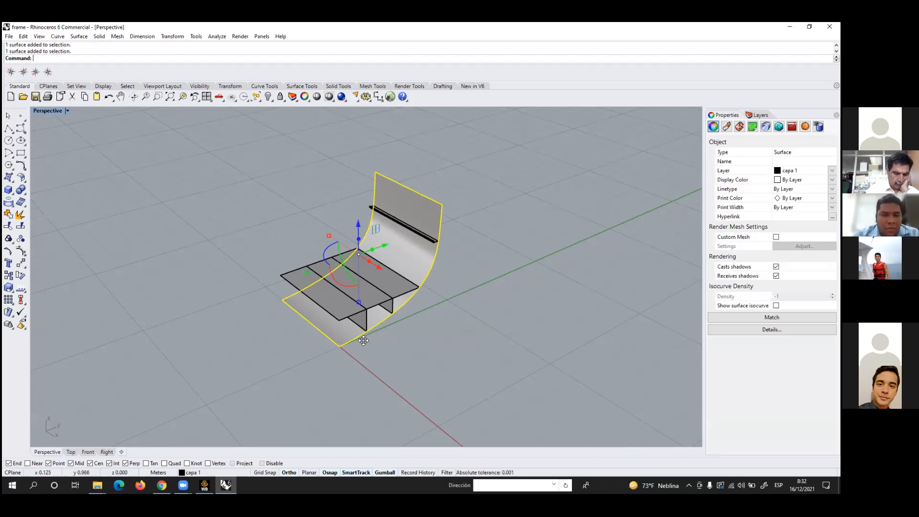
scroll(364, 340, up, 2)
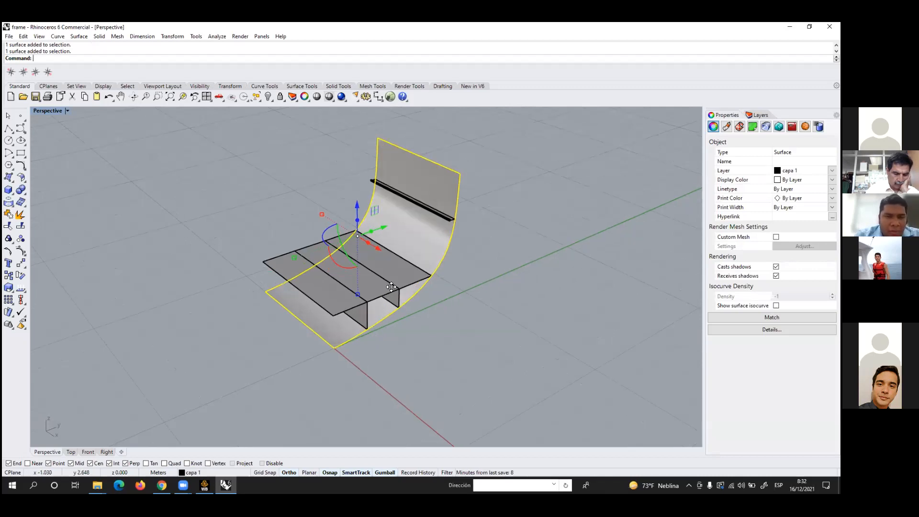
ctrl+click(398, 270)
click(434, 243)
shift+click(395, 257)
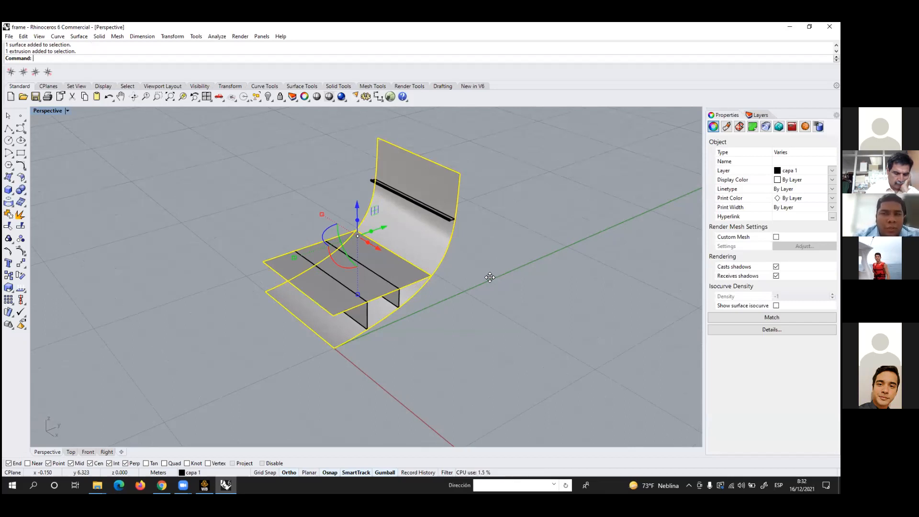
right_drag(390, 334, 409, 343)
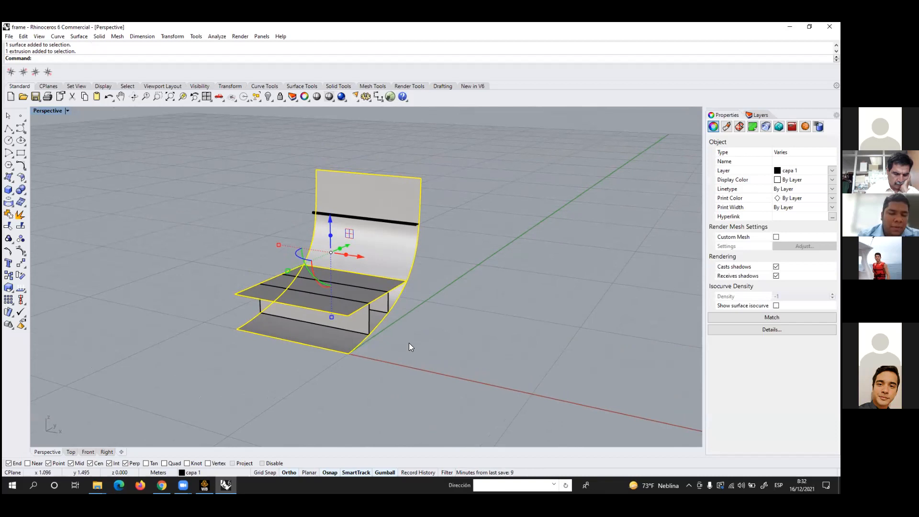
text(C)
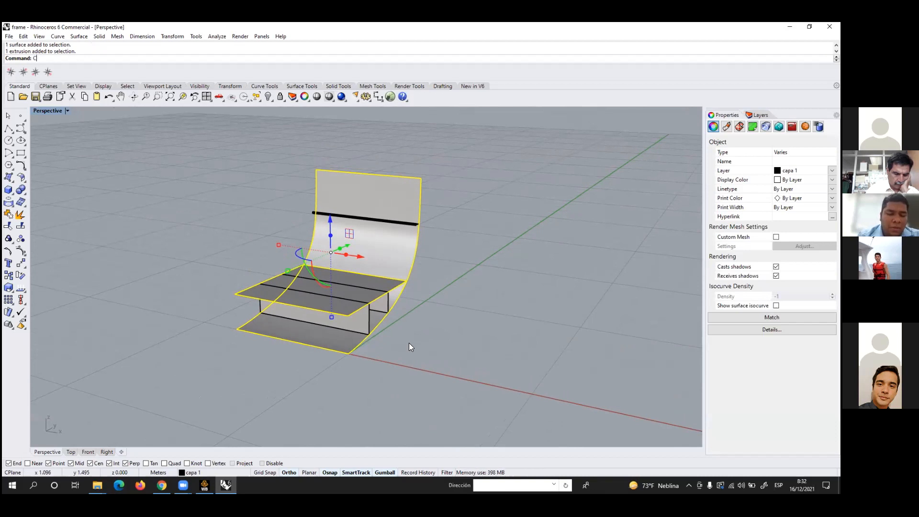
text(Oun)
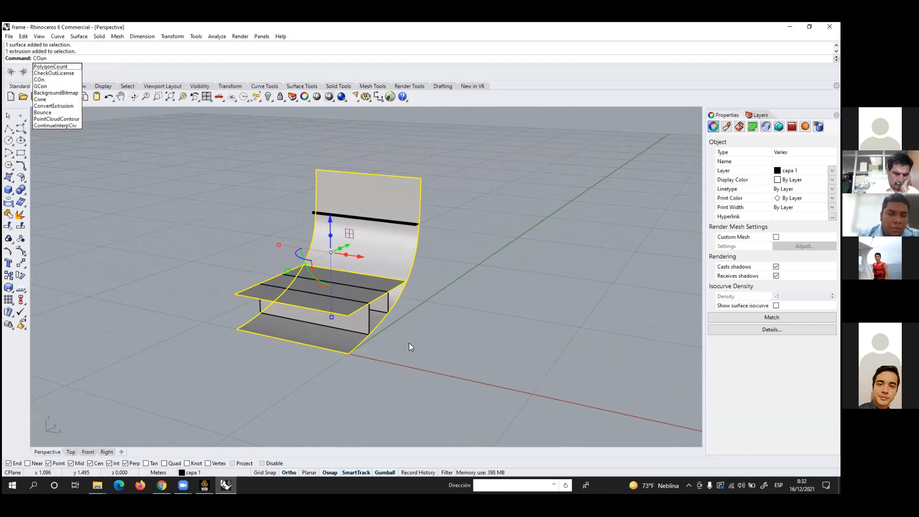
key(BackSpace)
key(BackSpace)
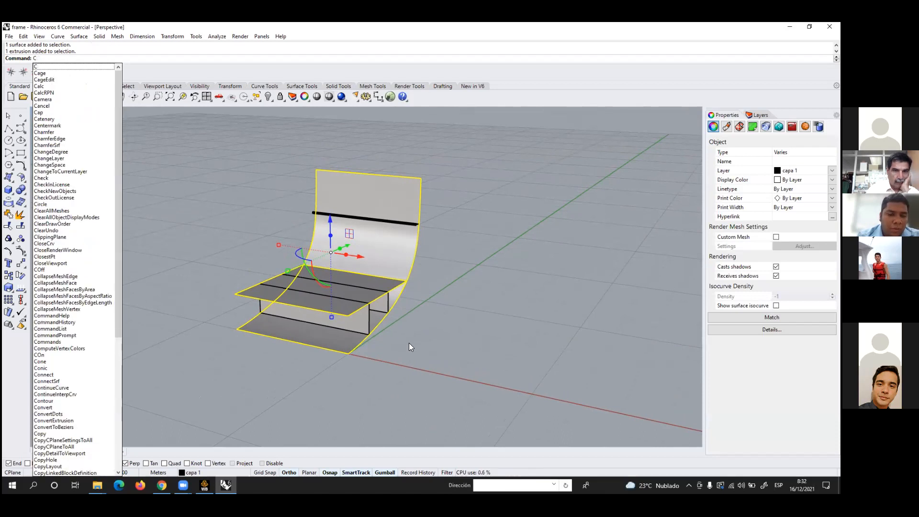
text(o)
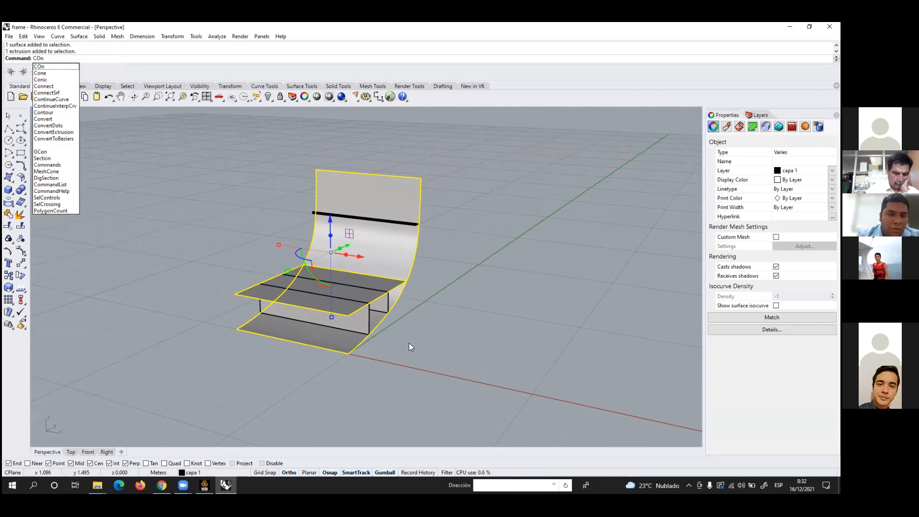
text(ntour)
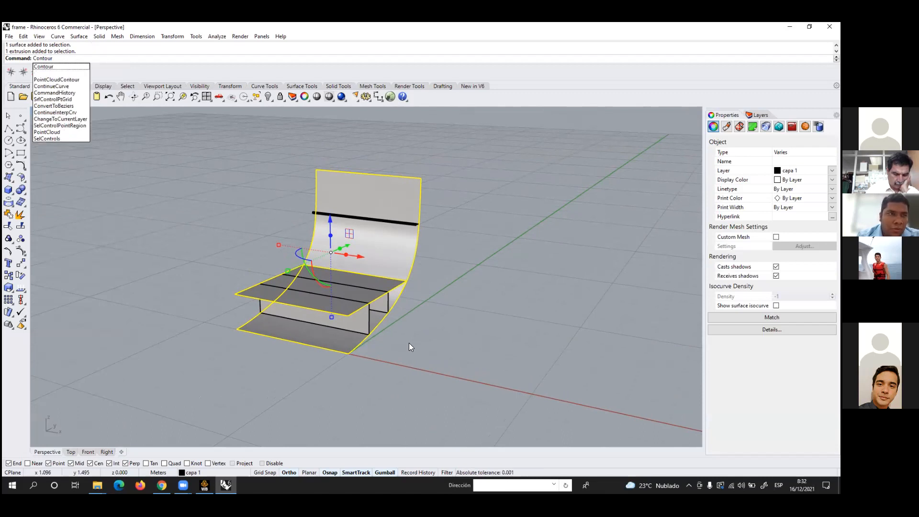
text(s)
click(48, 67)
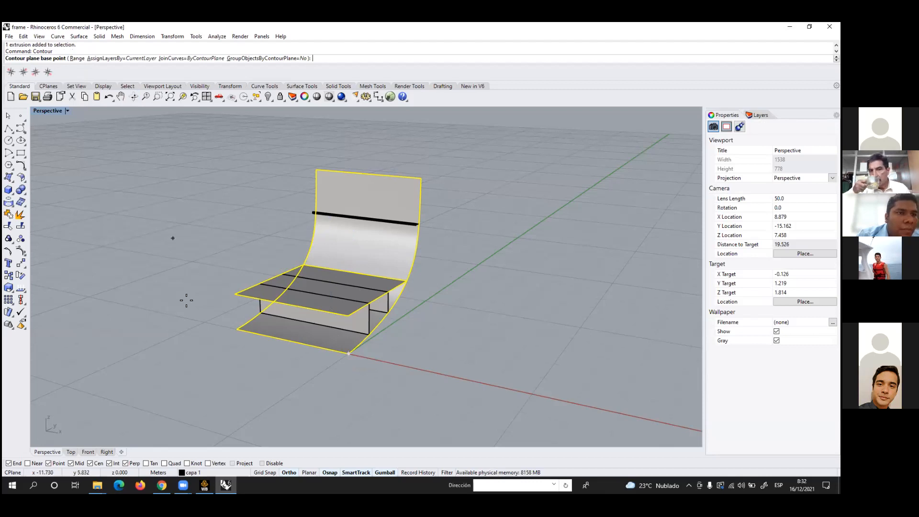
click(350, 355)
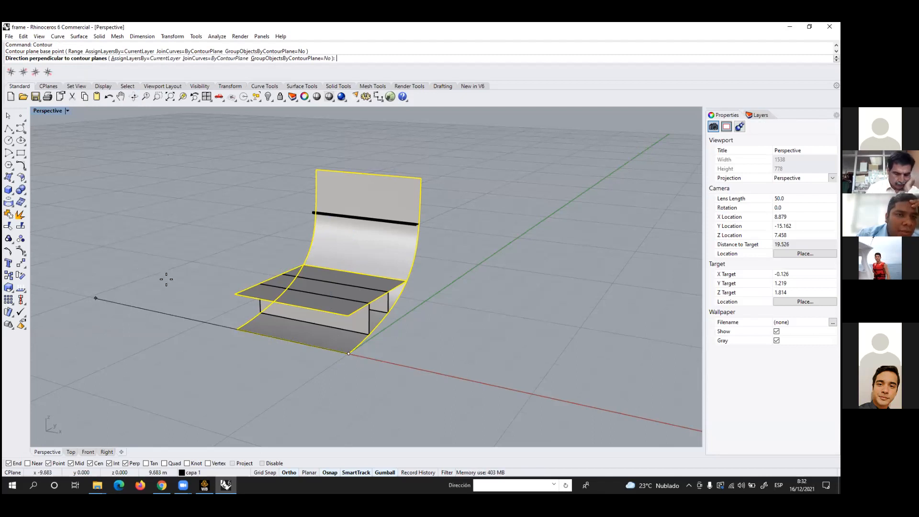
click(114, 296)
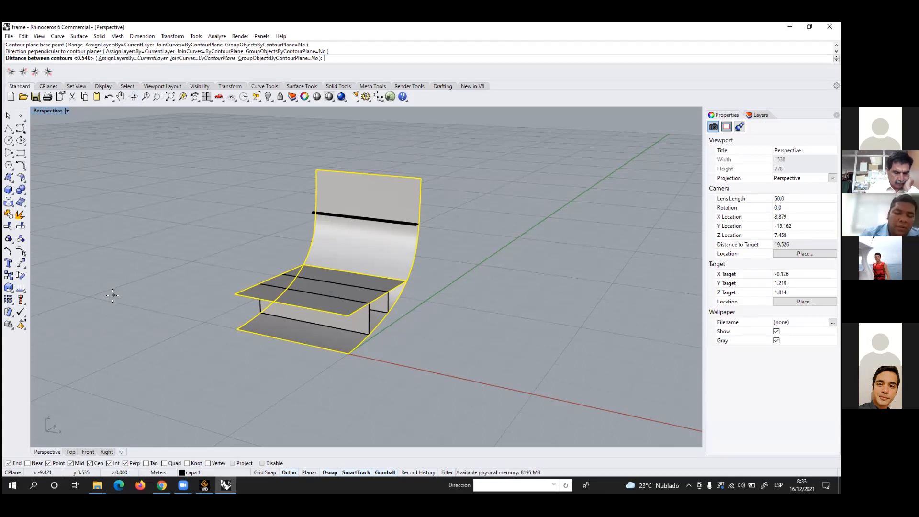
text(.)
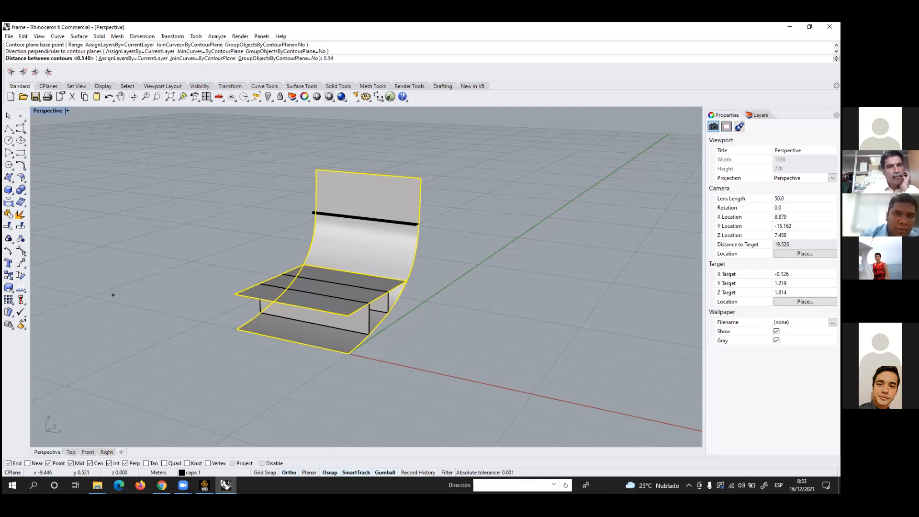
text(54)
key(Return)
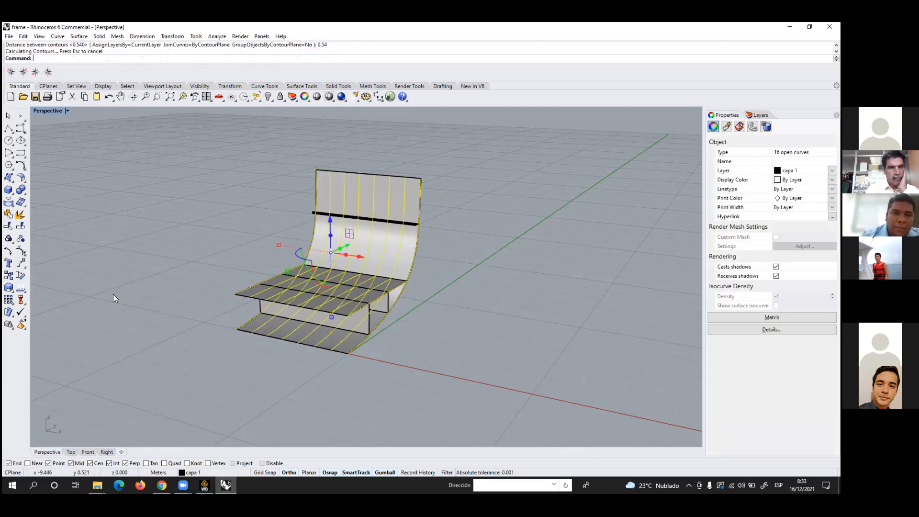
Inspect the generated contour lines on the shell and double bottom, and undo the Contour operation
right_drag(317, 318, 471, 258)
click(490, 252)
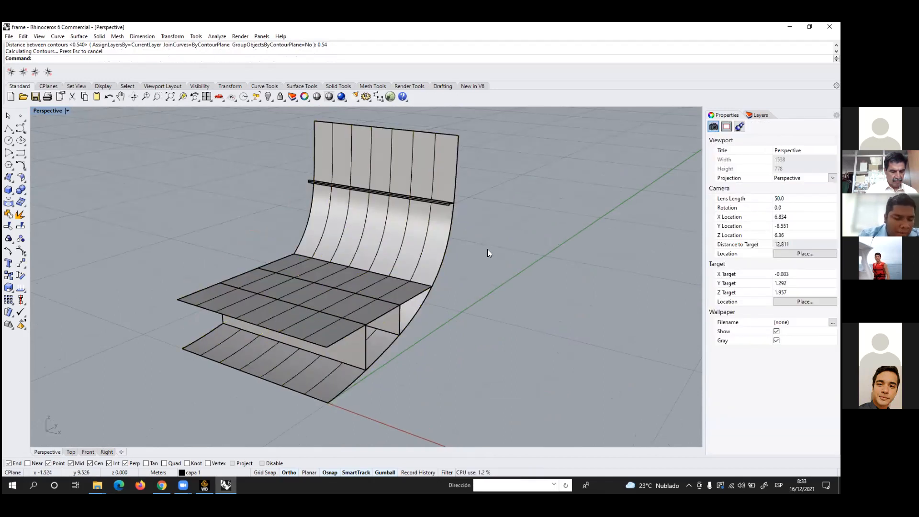
key(ctrl+z)
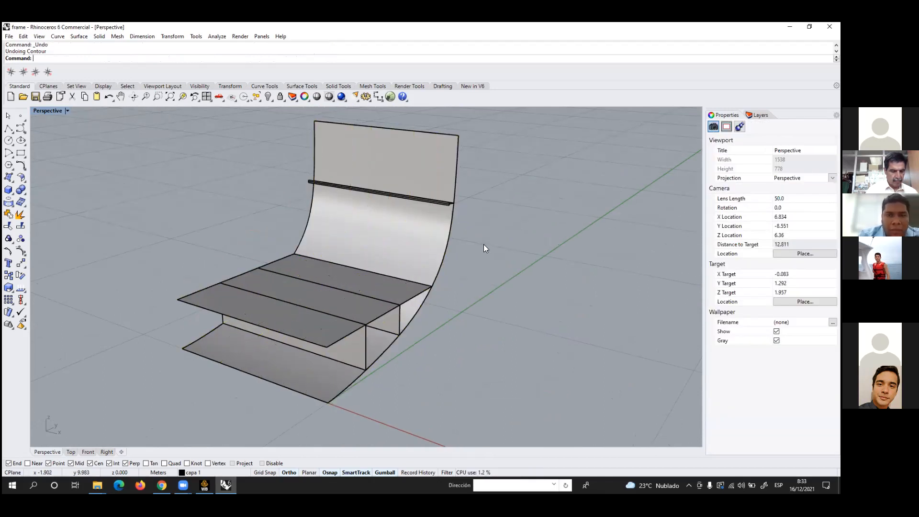
Generate contours on the side-bottom surface and double bottom plate, based at the origin corner, running in negative x, with 0.54 m between contours
click(403, 231)
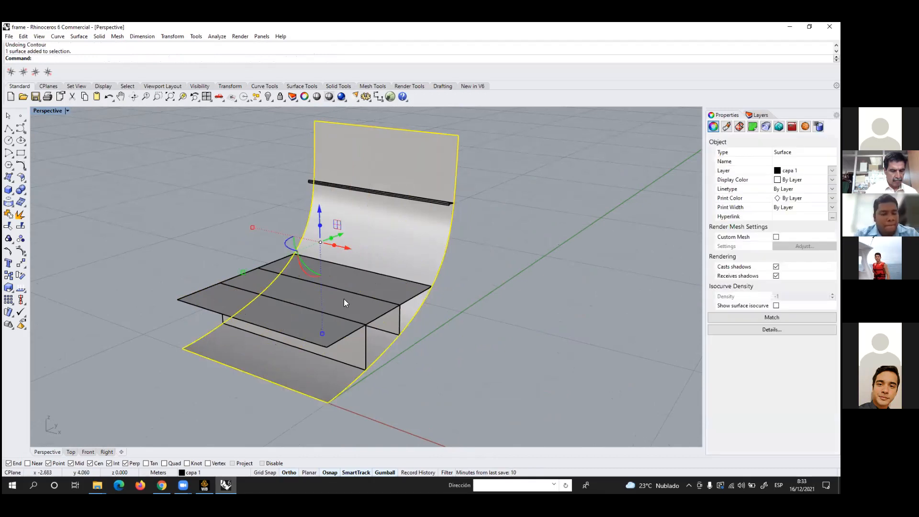
shift+click(368, 283)
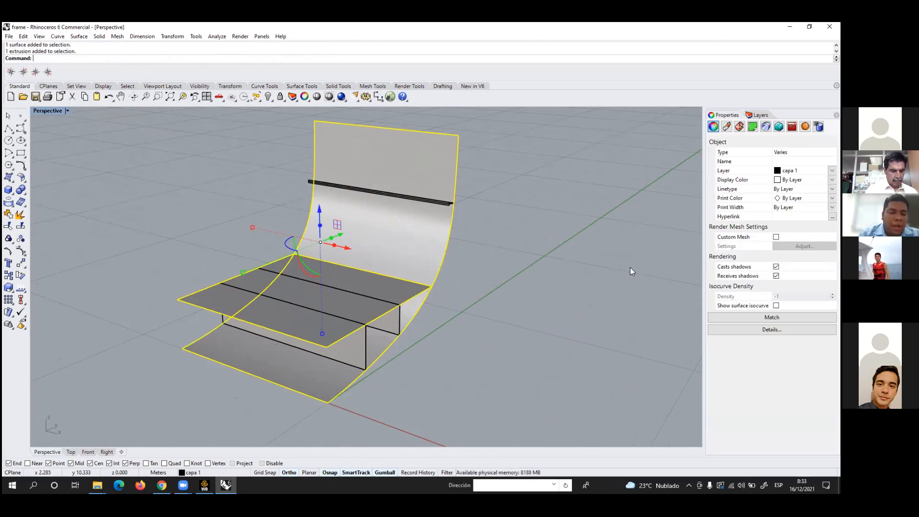
text(COunt)
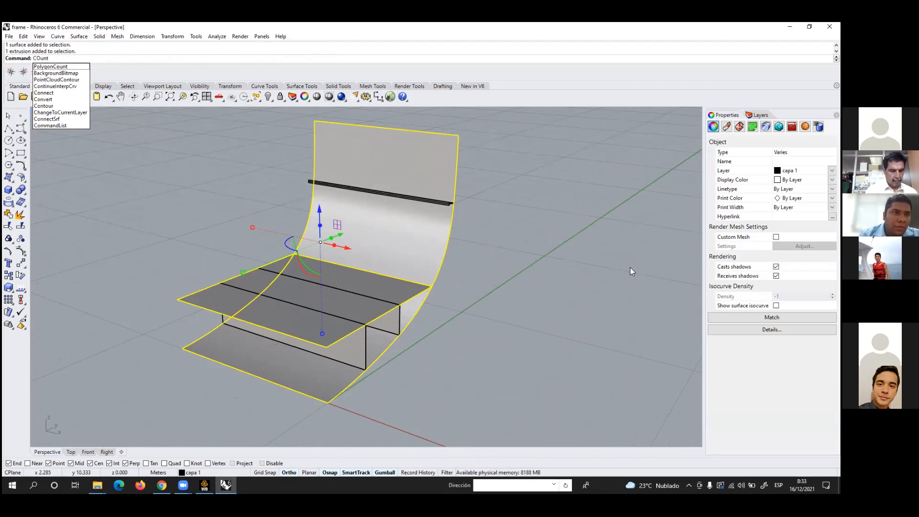
text(rs)
key(BackSpace)
key(BackSpace)
key(BackSpace)
key(BackSpace)
key(BackSpace)
key(BackSpace)
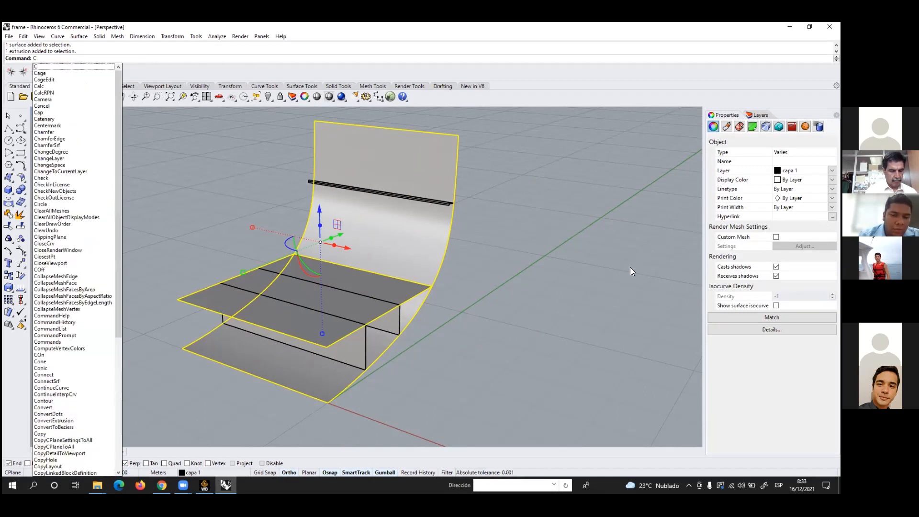
text(Ounto)
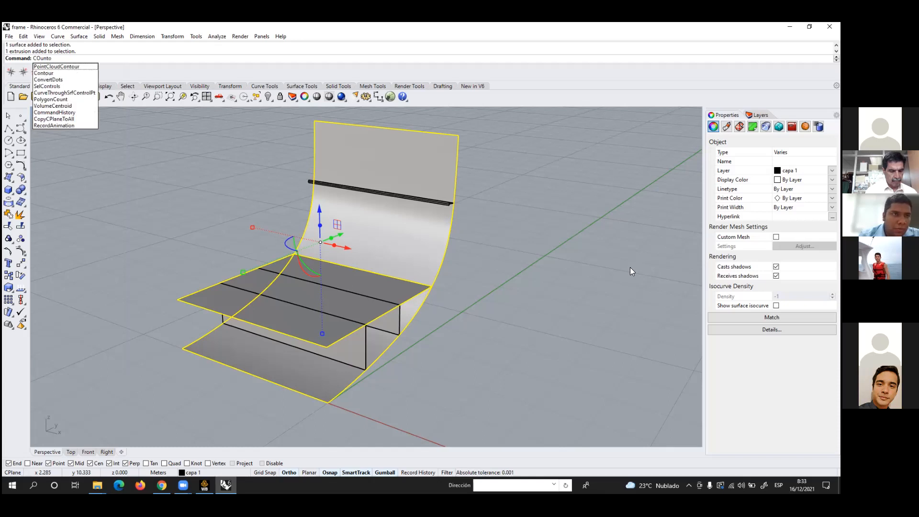
click(61, 73)
scroll(280, 364, down, 2)
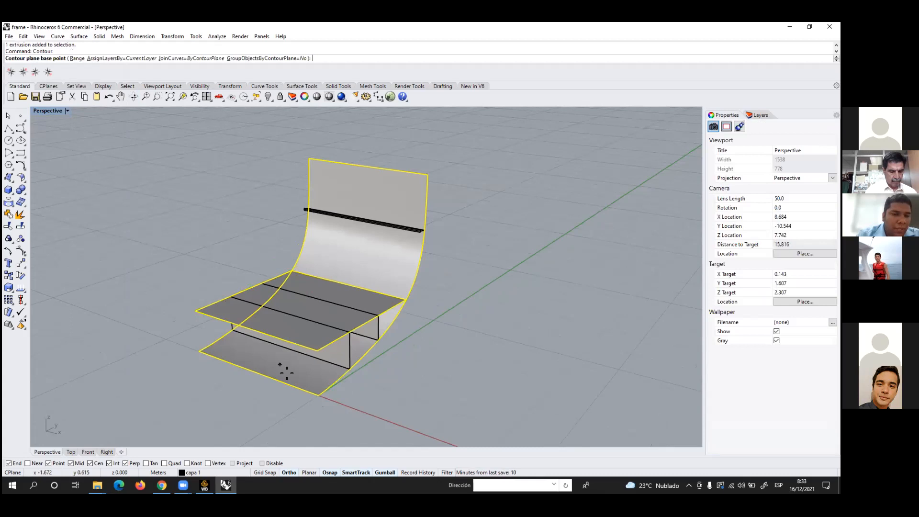
click(318, 395)
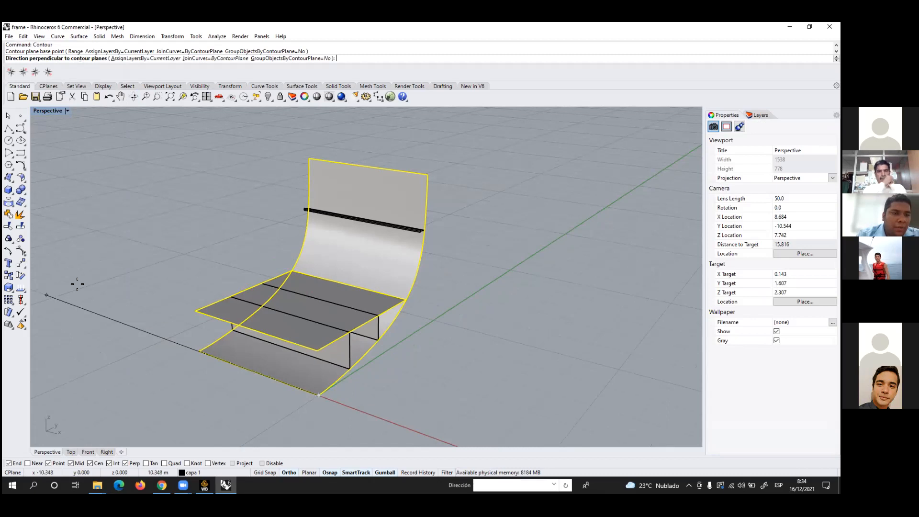
click(100, 338)
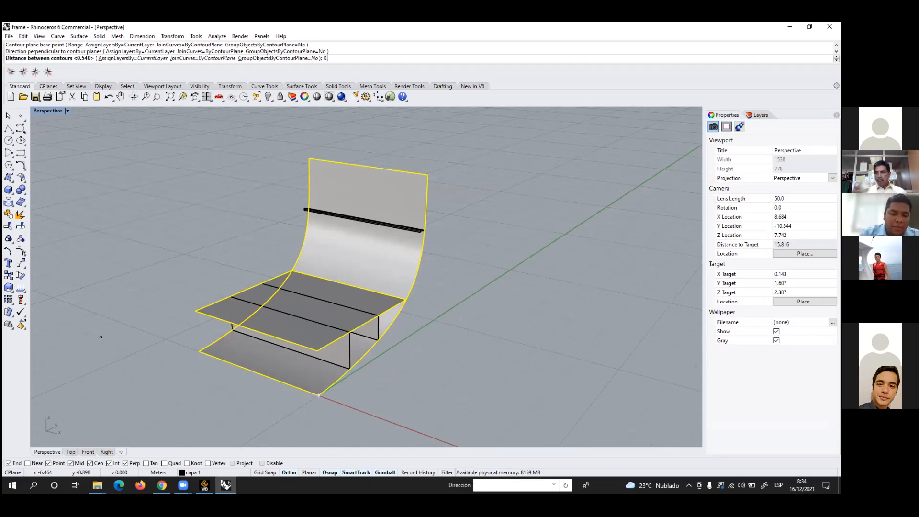
text(54)
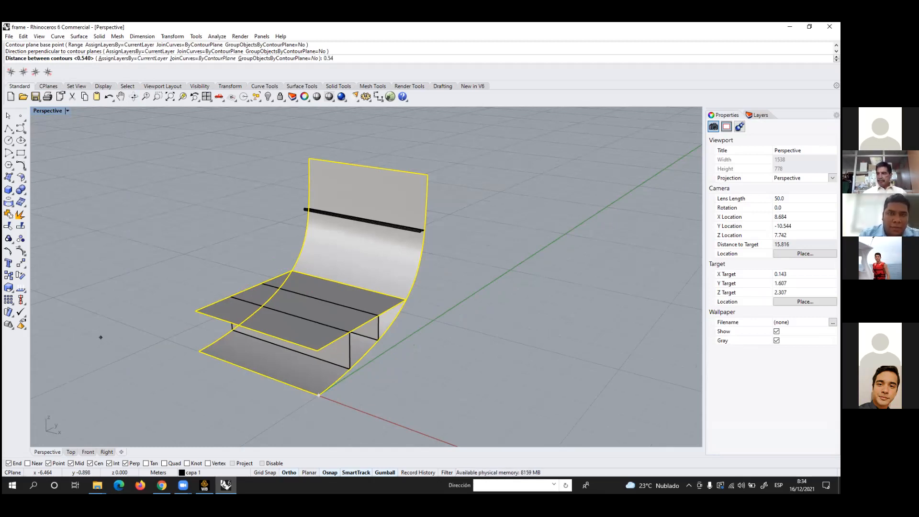
key(Return)
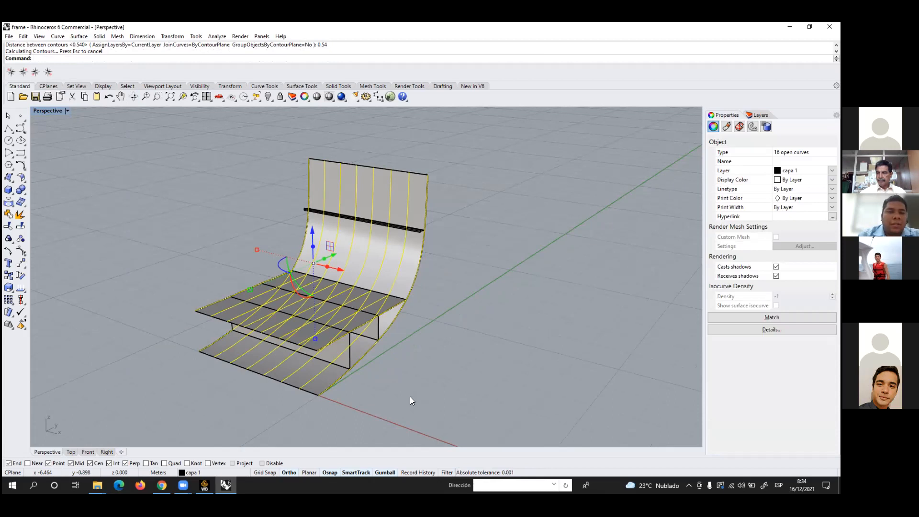
scroll(364, 355, up, 4)
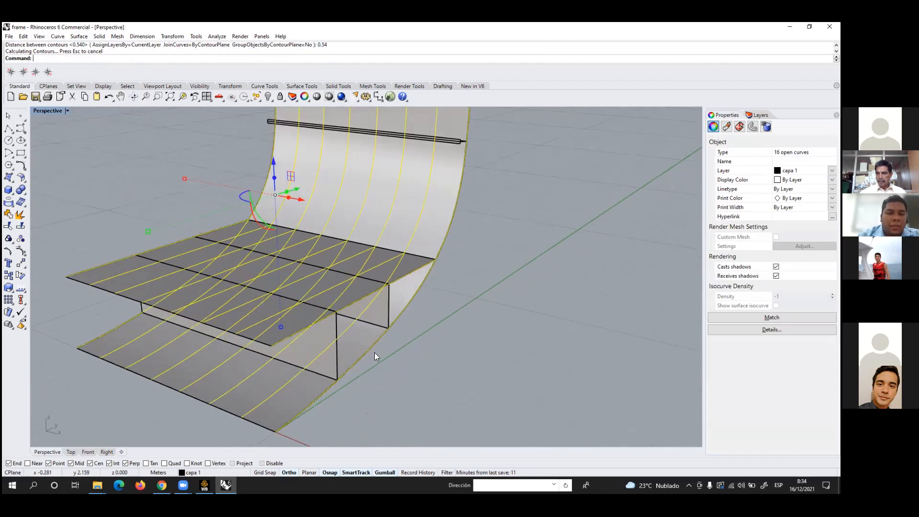
click(404, 350)
scroll(402, 350, down, 4)
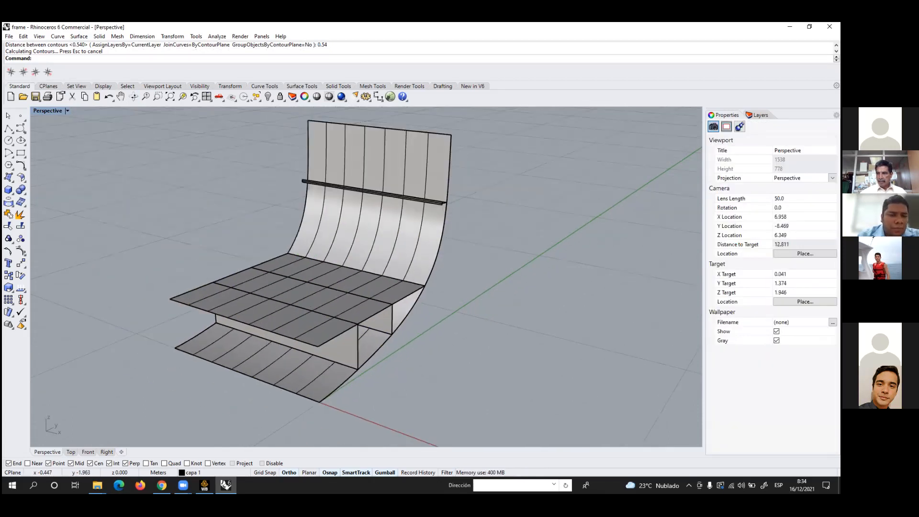
Consult the course PDF in Chrome on splitting the contour lines into part1, part2 and part3, and return to the Rhino model
click(162, 485)
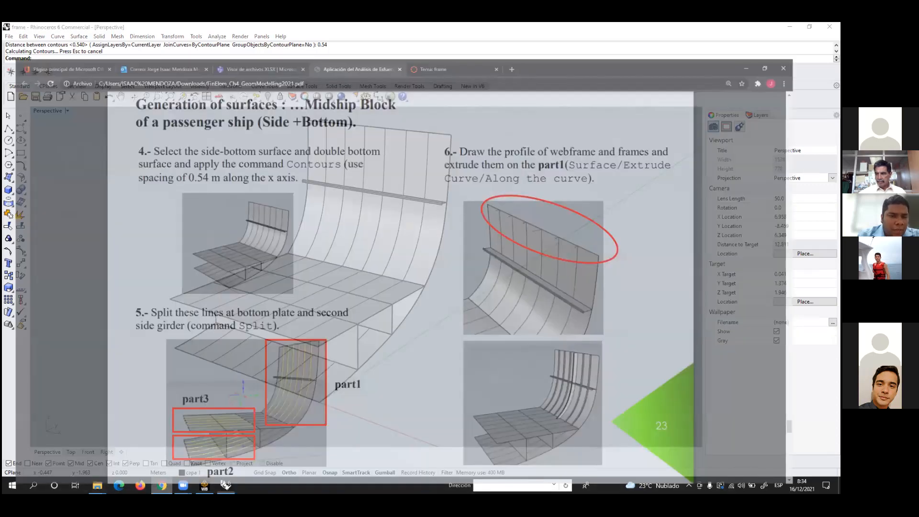
scroll(312, 310, down, 2)
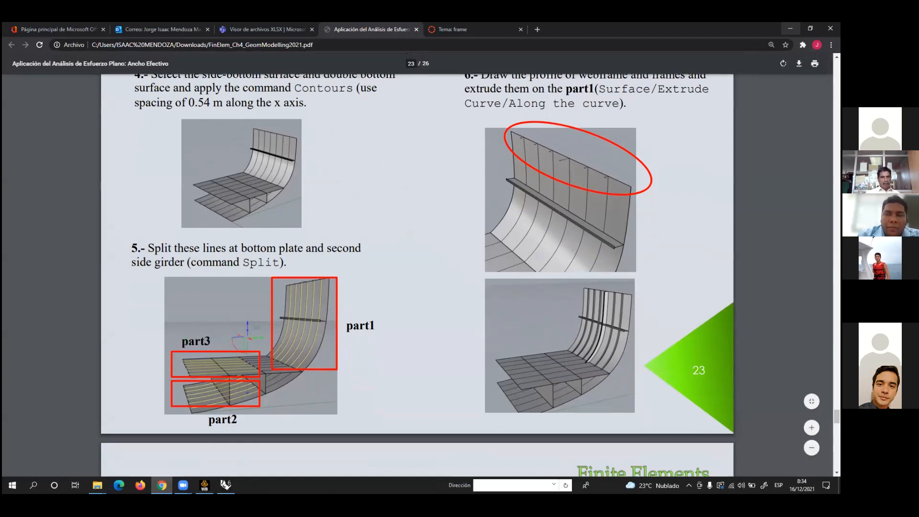
click(790, 29)
scroll(417, 220, up, 3)
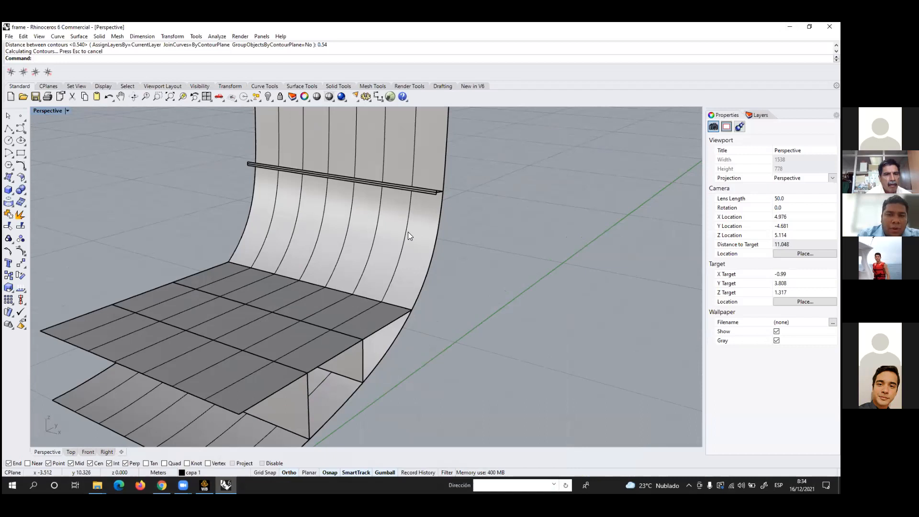
Try to split the side-bottom shell surface using its six contour curves as the cutting objects
click(434, 255)
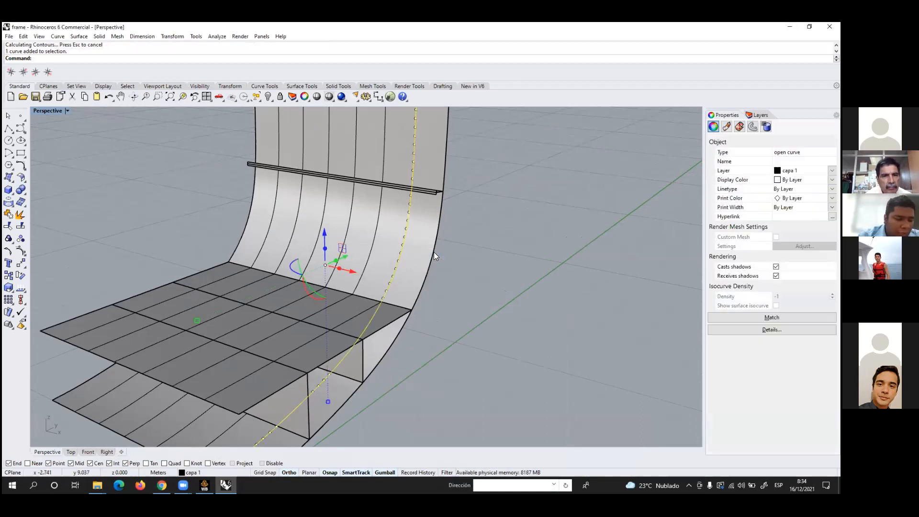
shift+click(374, 233)
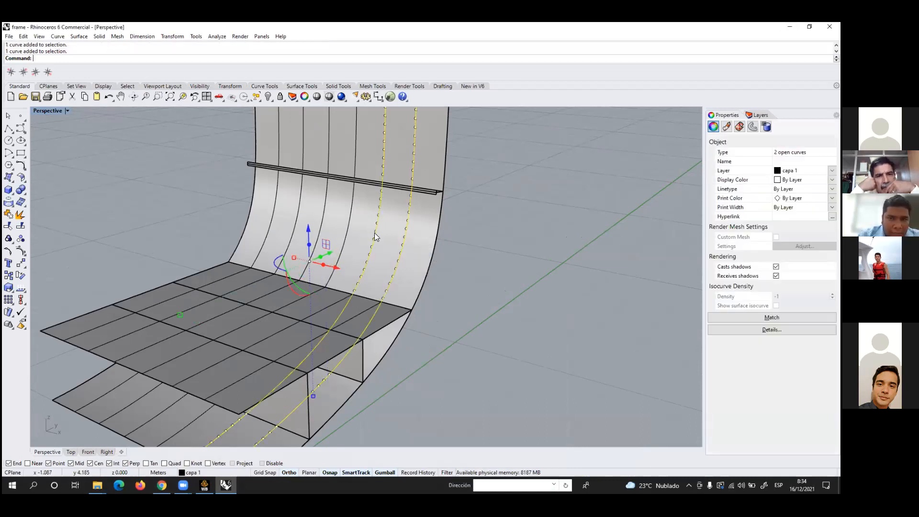
shift+click(348, 225)
shift+click(349, 240)
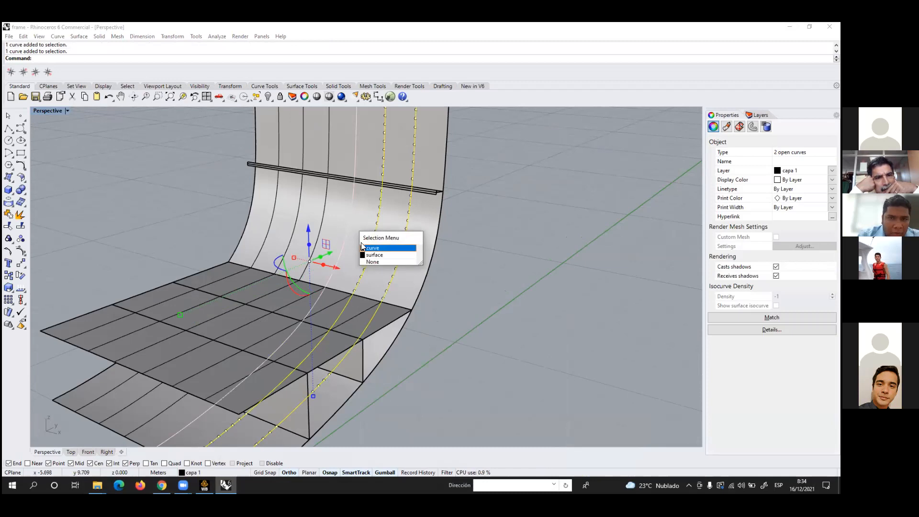
click(367, 248)
shift+click(322, 218)
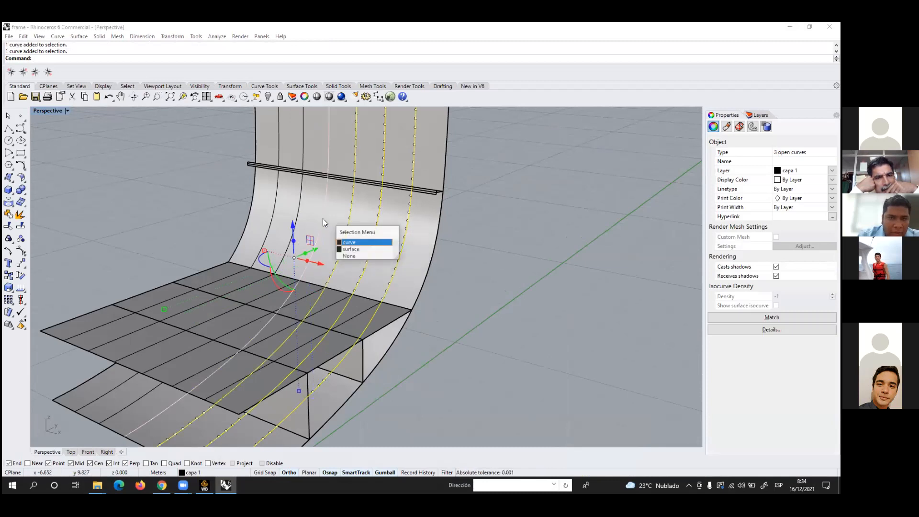
click(351, 242)
shift+click(299, 213)
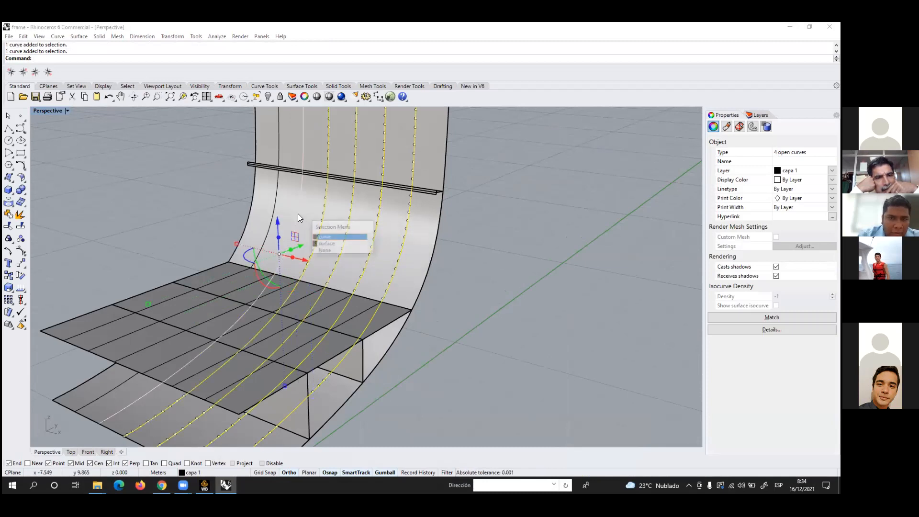
click(332, 238)
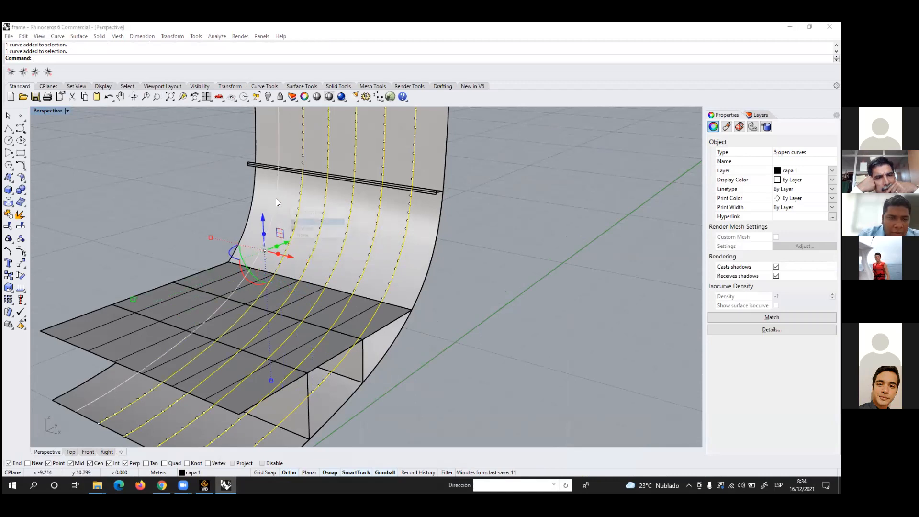
shift+click(277, 199)
click(318, 222)
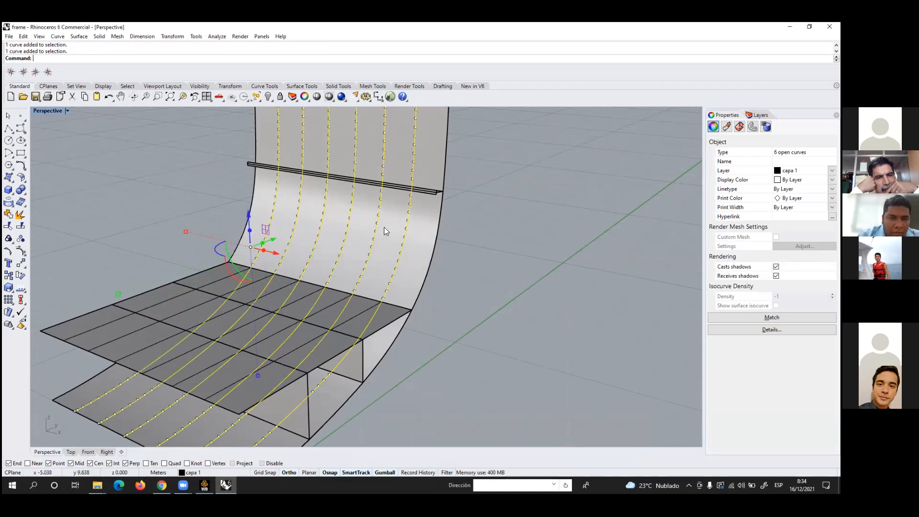
right_drag(456, 279, 433, 288)
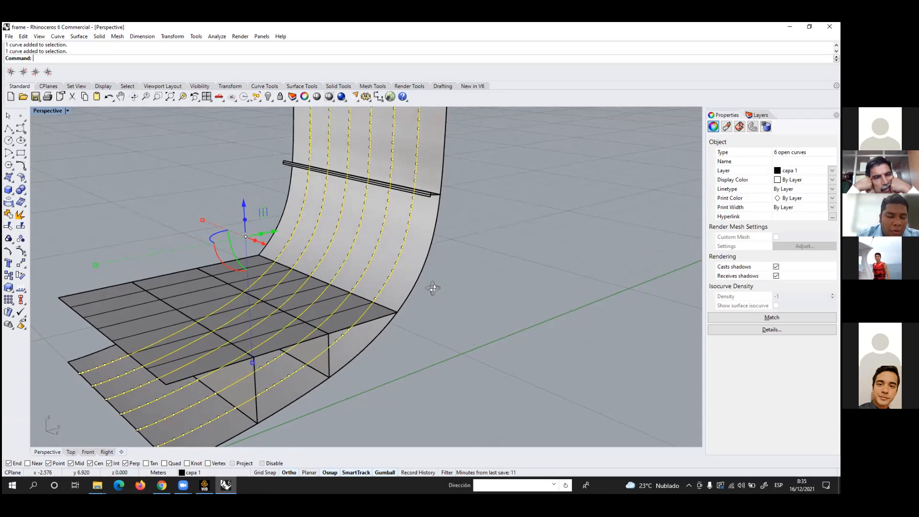
text(Split)
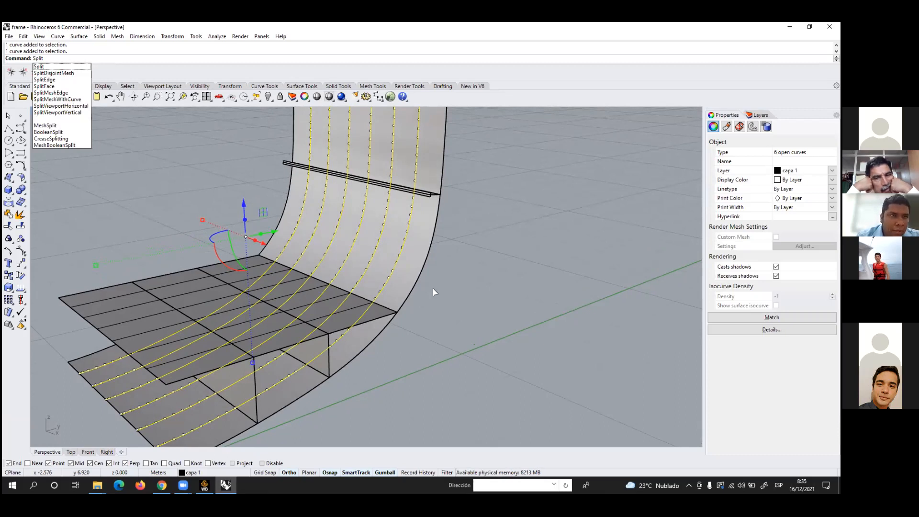
key(Return)
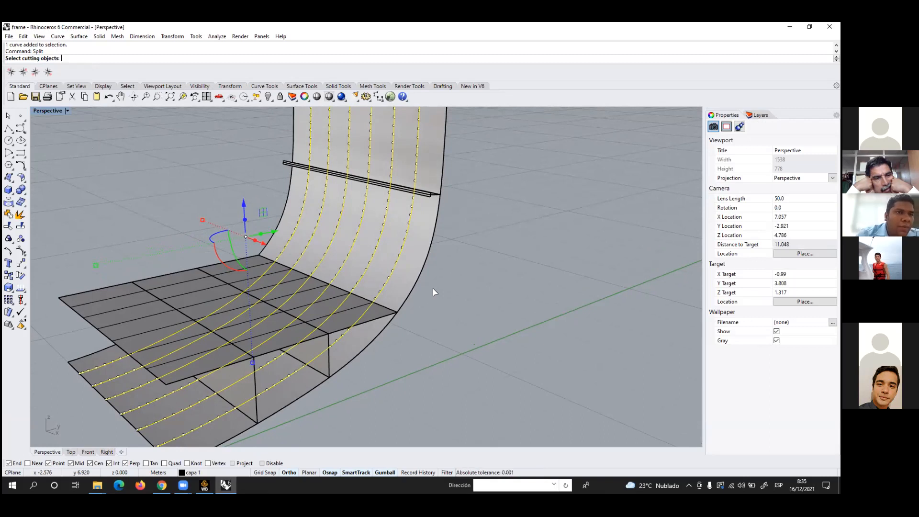
key(Return)
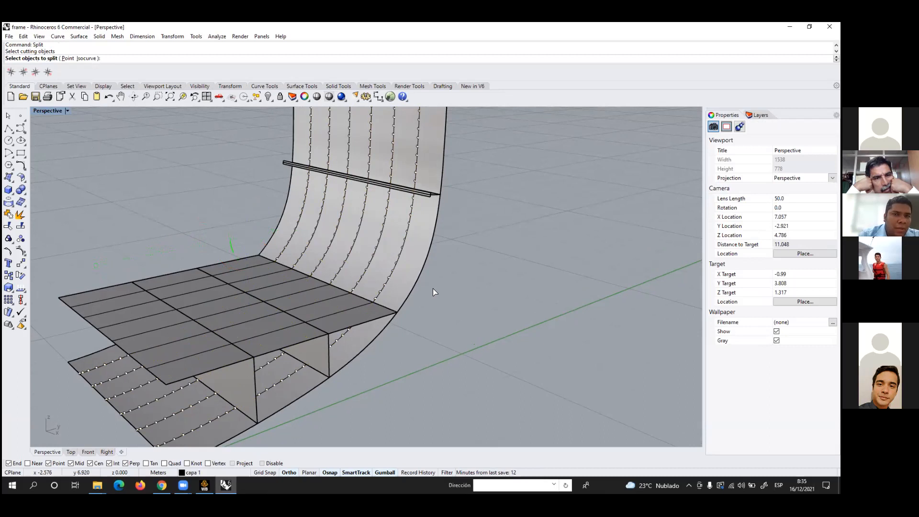
click(408, 256)
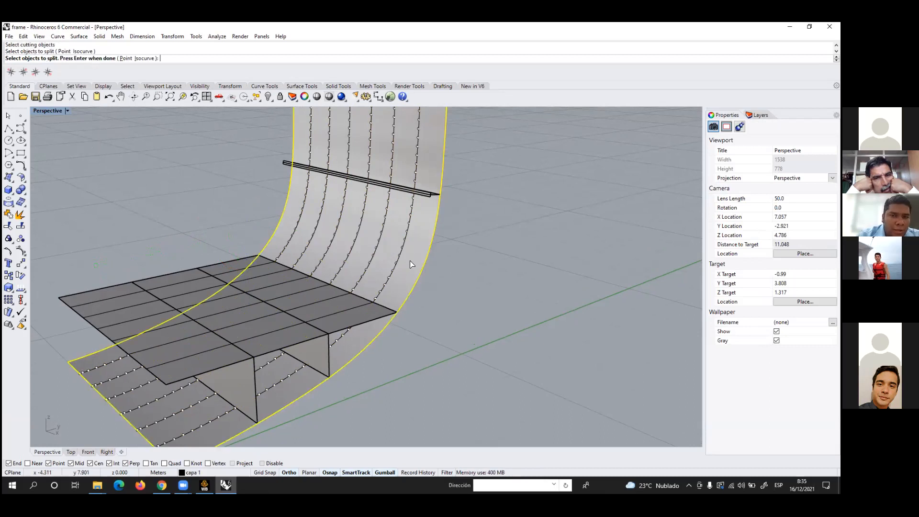
key(Return)
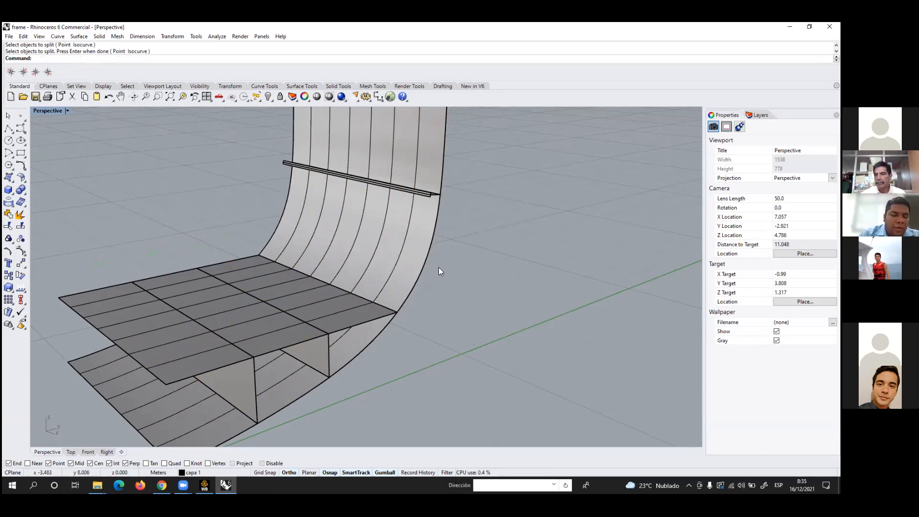
text(Split)
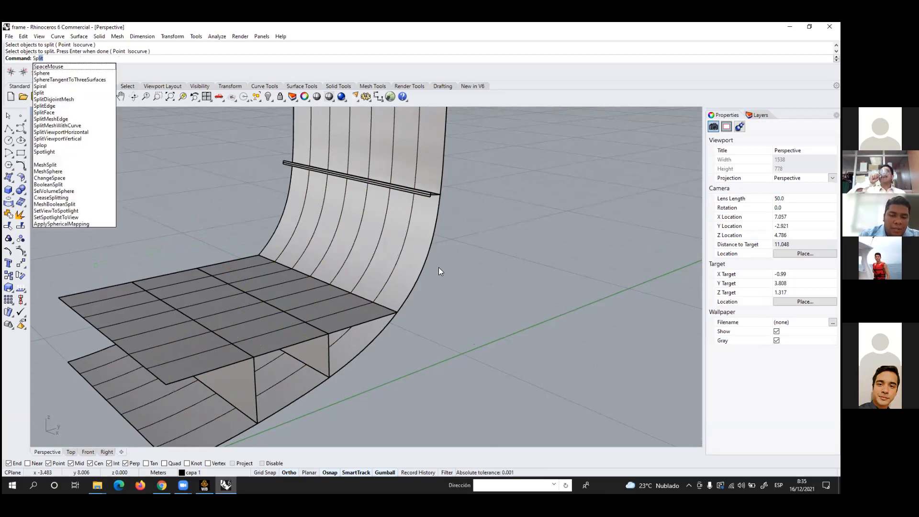
key(Return)
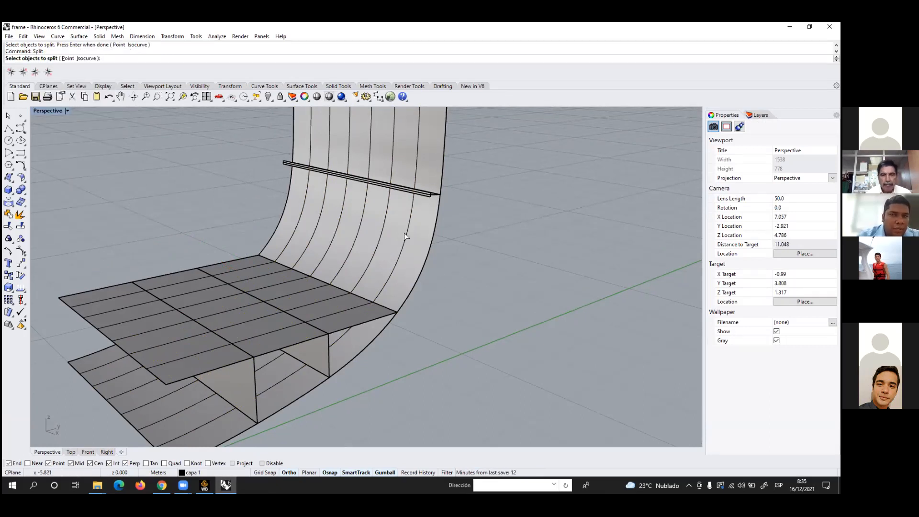
scroll(403, 236, up, 3)
click(402, 252)
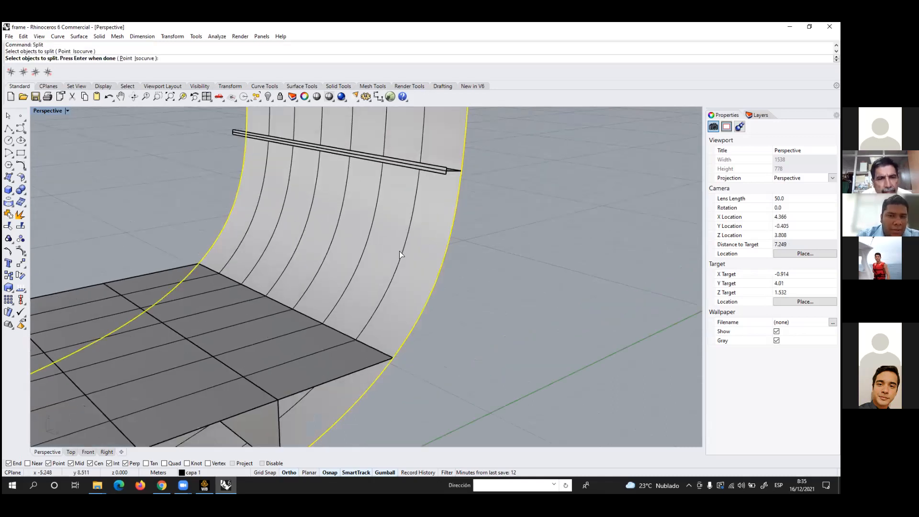
key(Escape)
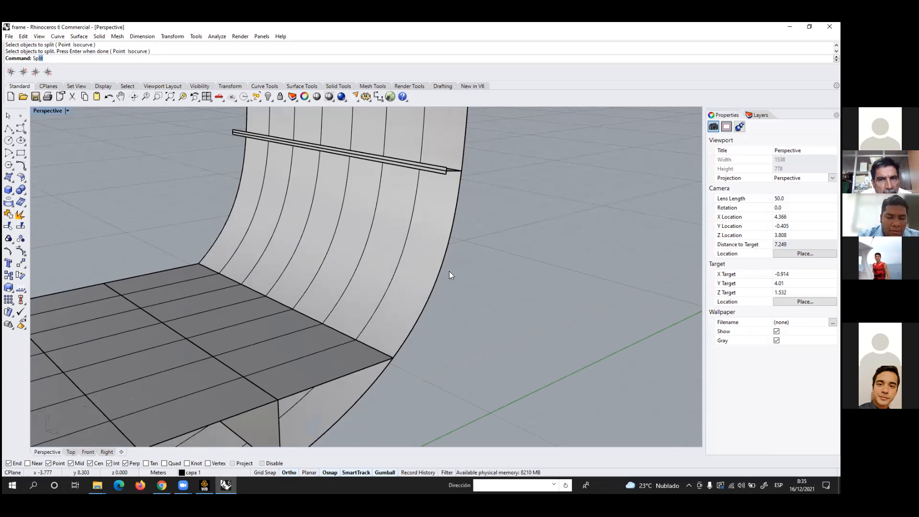
Split the six side-bottom contour curves where they meet the double bottom, using the double bottom plate as the cutting object
text(Sp)
key(Return)
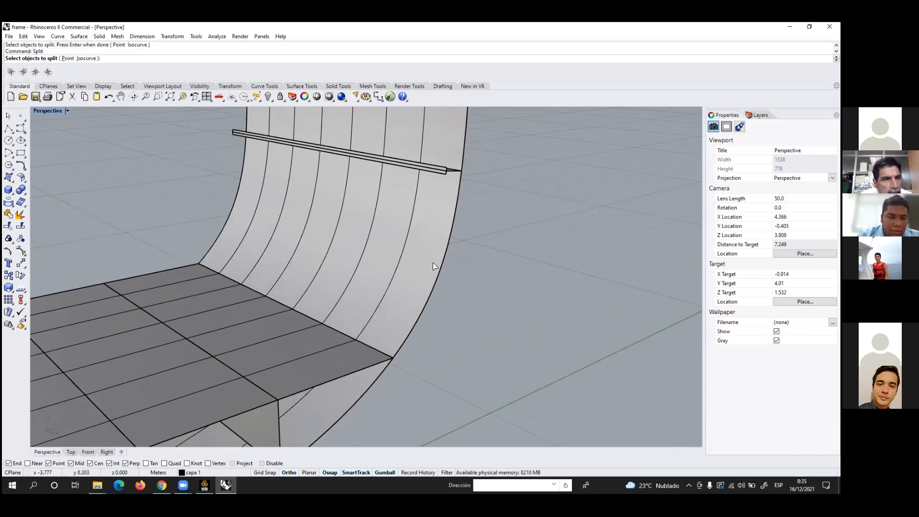
click(405, 264)
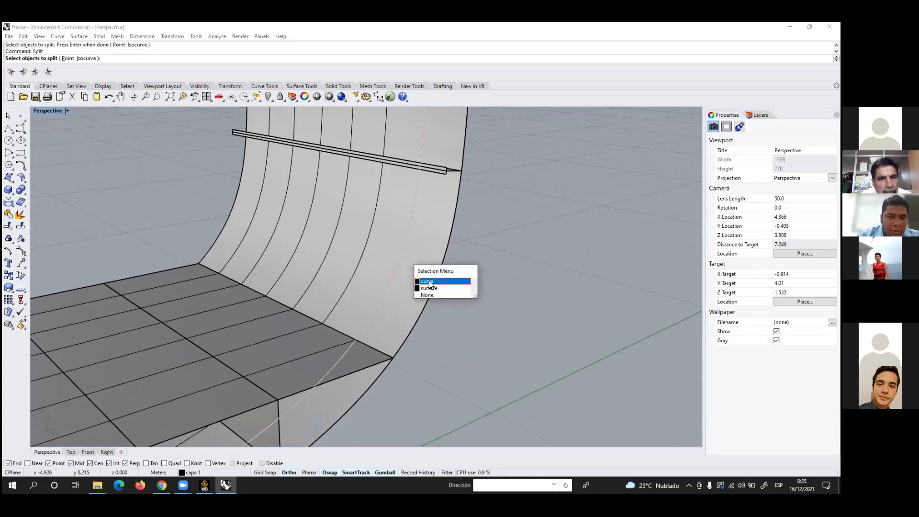
click(430, 282)
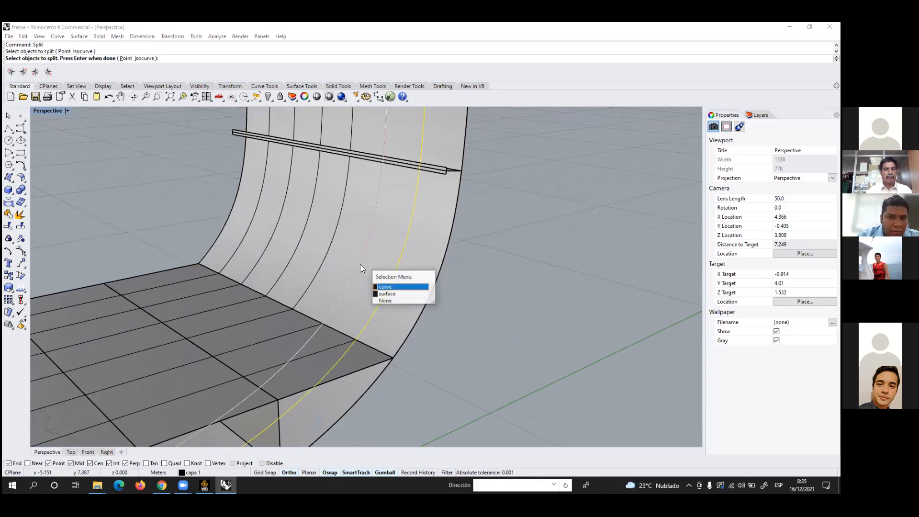
click(386, 286)
click(336, 254)
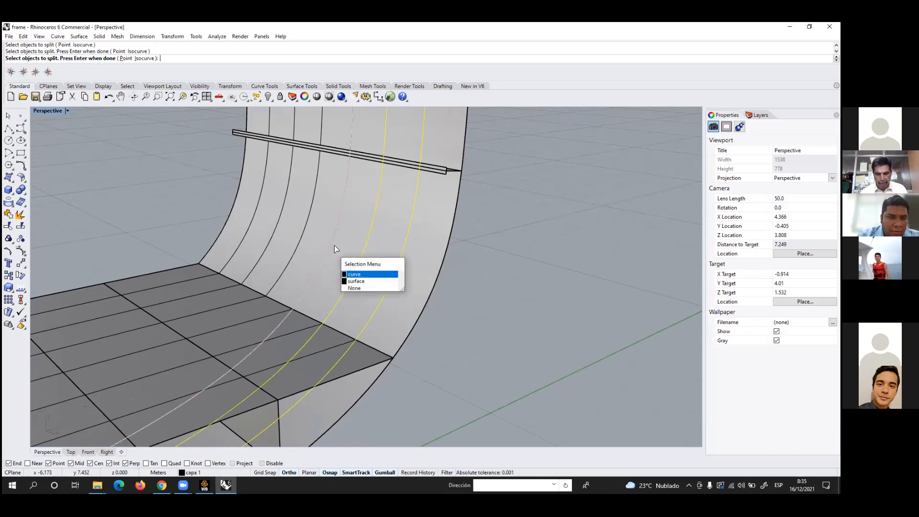
click(357, 274)
click(272, 231)
click(254, 223)
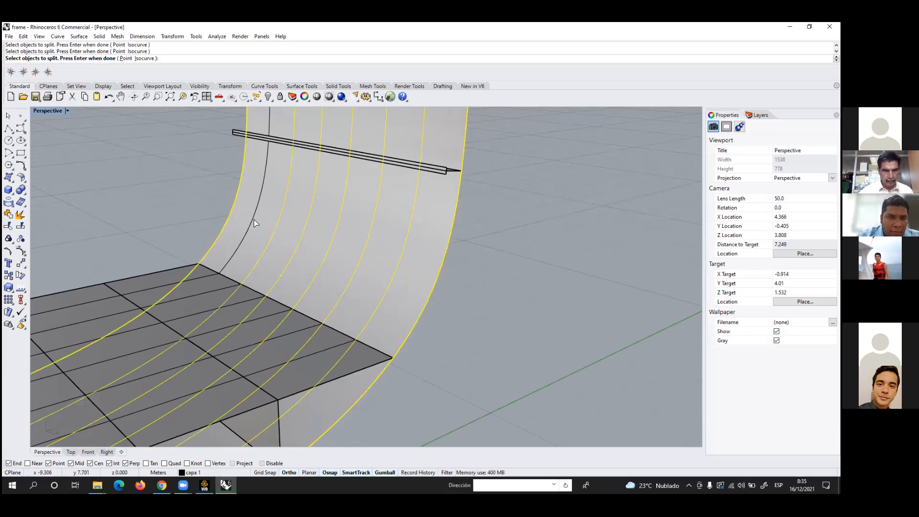
click(247, 221)
click(252, 221)
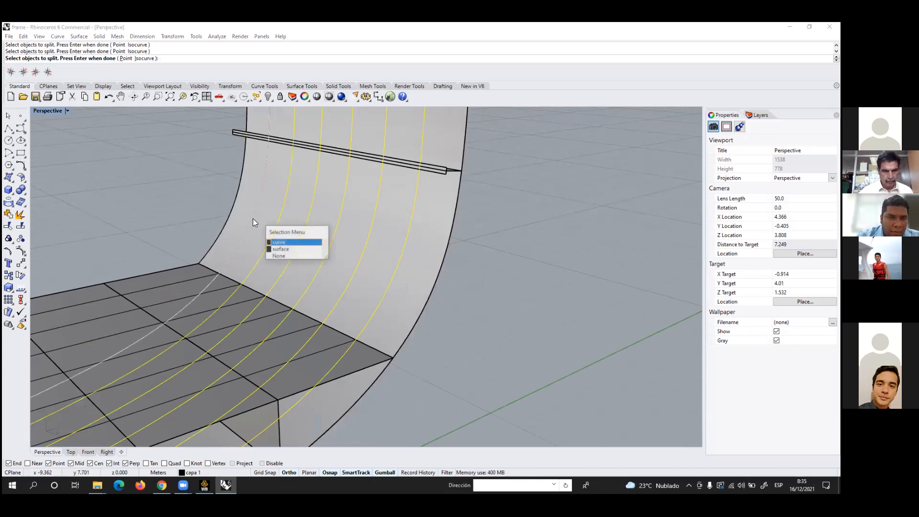
click(277, 243)
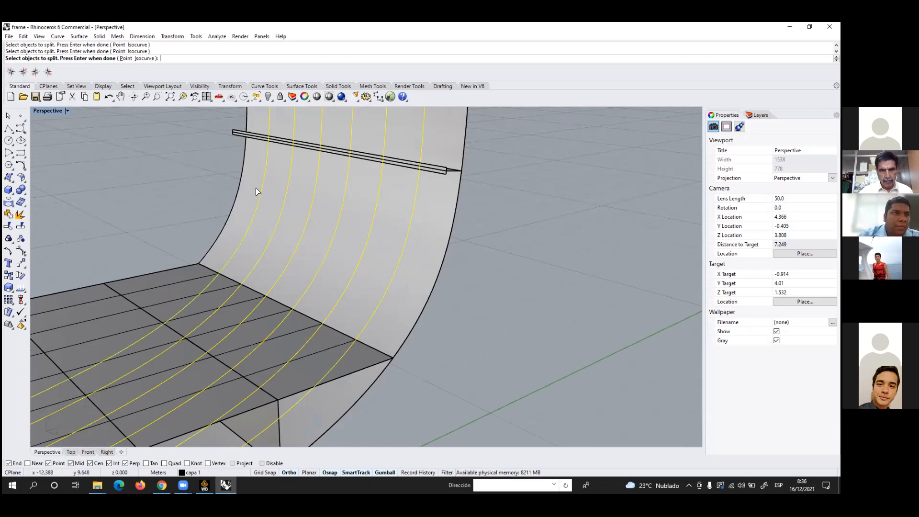
key(Return)
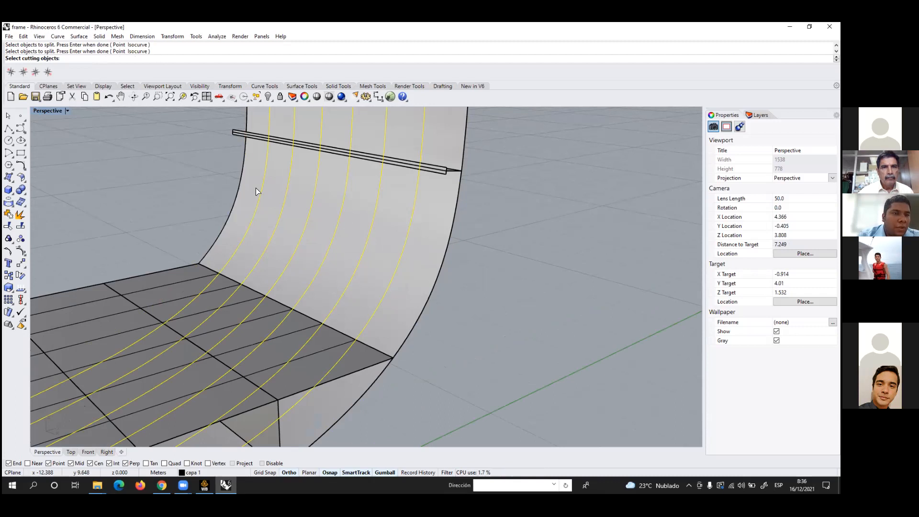
scroll(214, 214, up, 3)
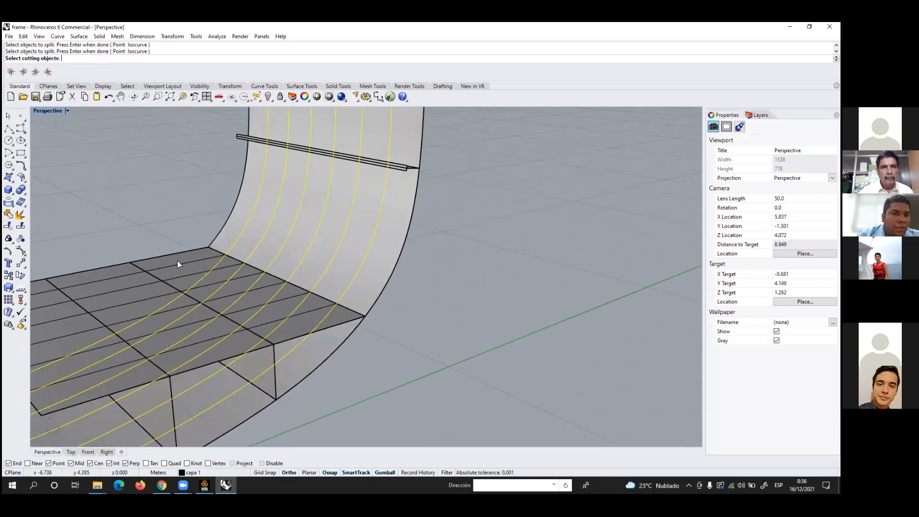
click(198, 254)
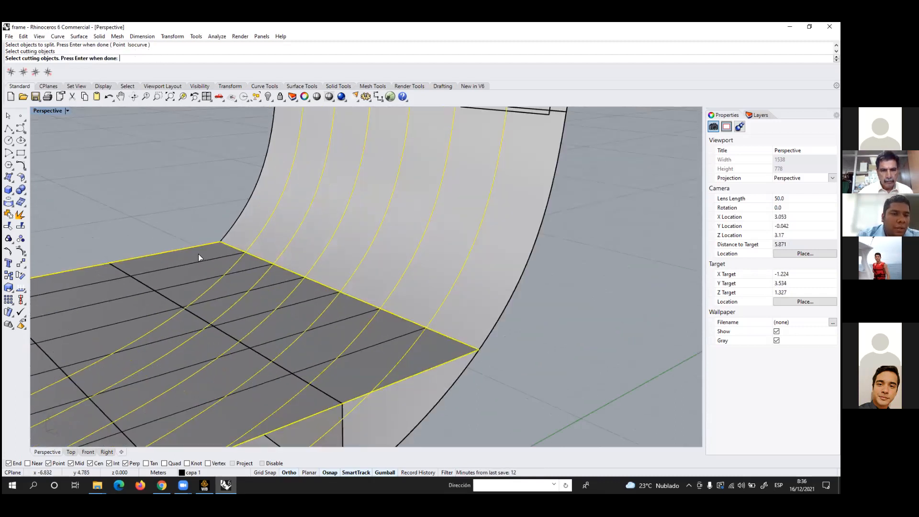
key(Return)
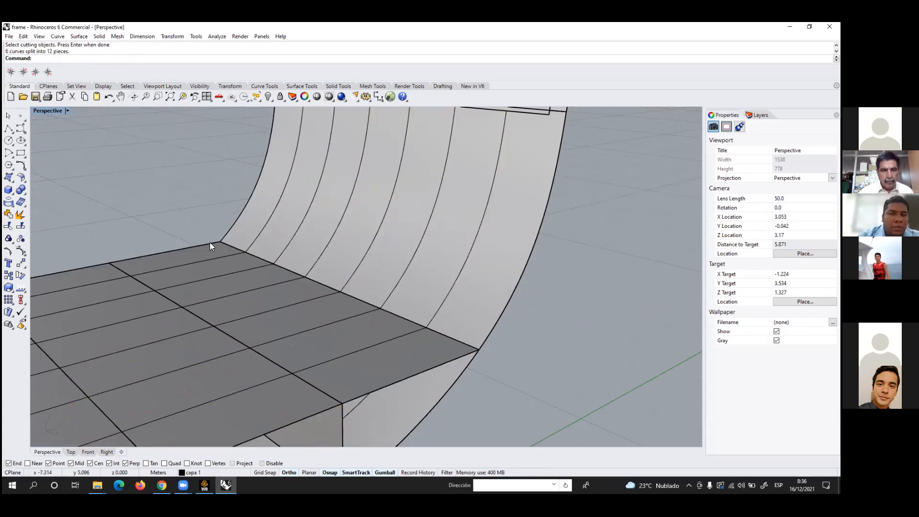
Examine the split contour curves along the double bottom plate's joint with the side shell, from above and below
click(459, 272)
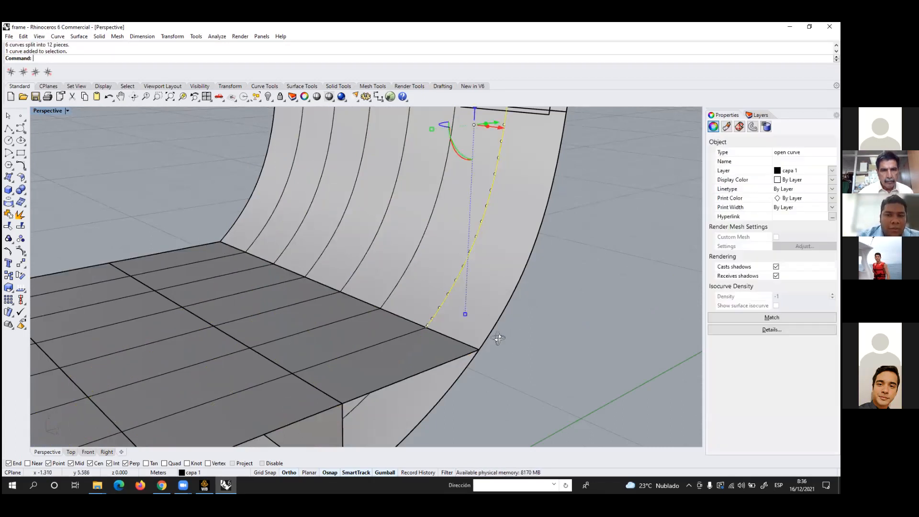
right_drag(498, 336, 375, 281)
scroll(363, 272, up, 4)
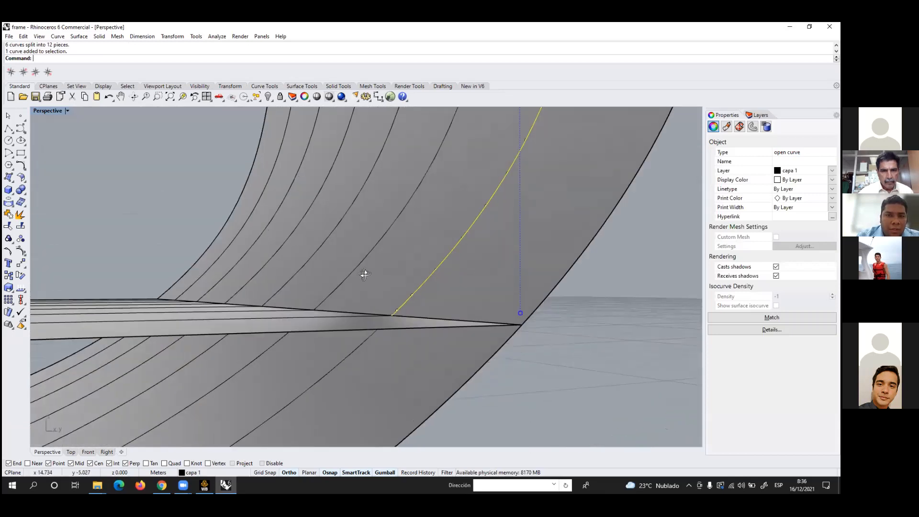
click(368, 278)
click(384, 293)
click(303, 263)
click(263, 260)
click(298, 282)
right_drag(266, 312, 244, 269)
click(242, 269)
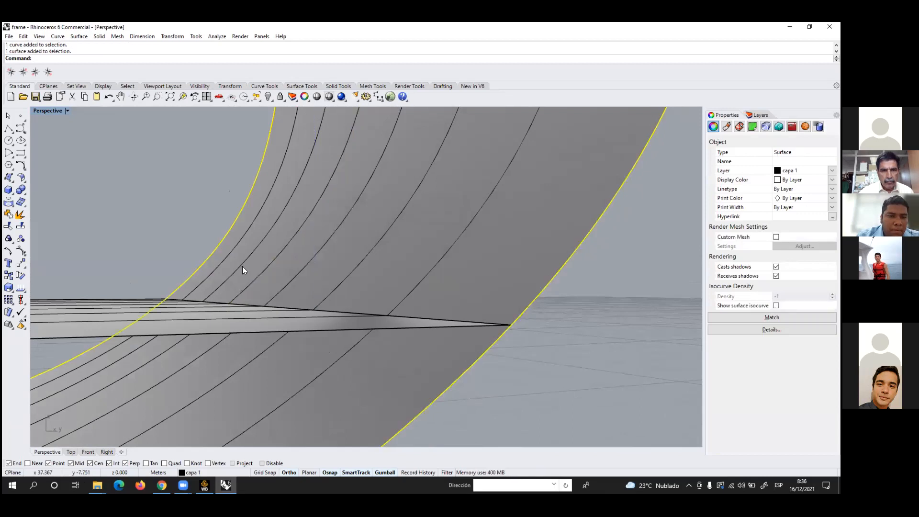
scroll(461, 281, down, 8)
click(509, 323)
scroll(504, 312, down, 4)
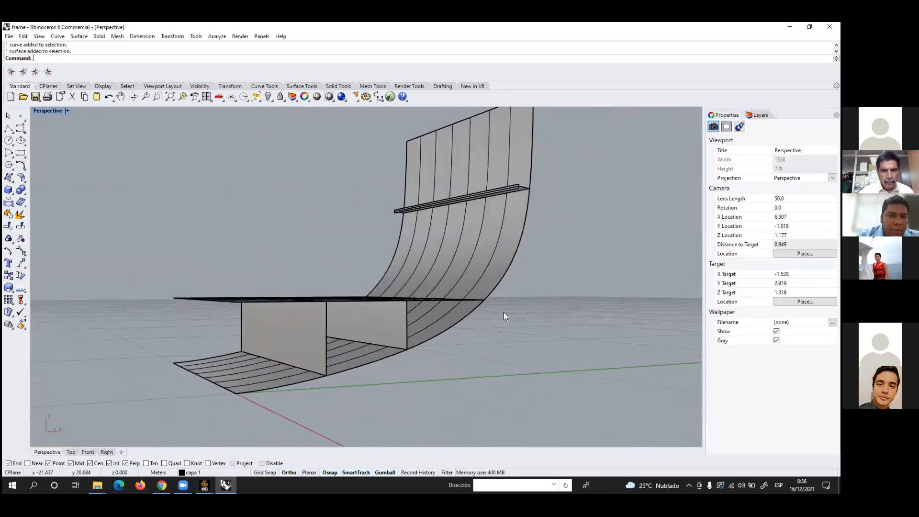
scroll(504, 314, down, 7)
right_drag(506, 339, 482, 345)
scroll(473, 343, up, 7)
click(333, 263)
click(411, 334)
right_drag(381, 309, 329, 330)
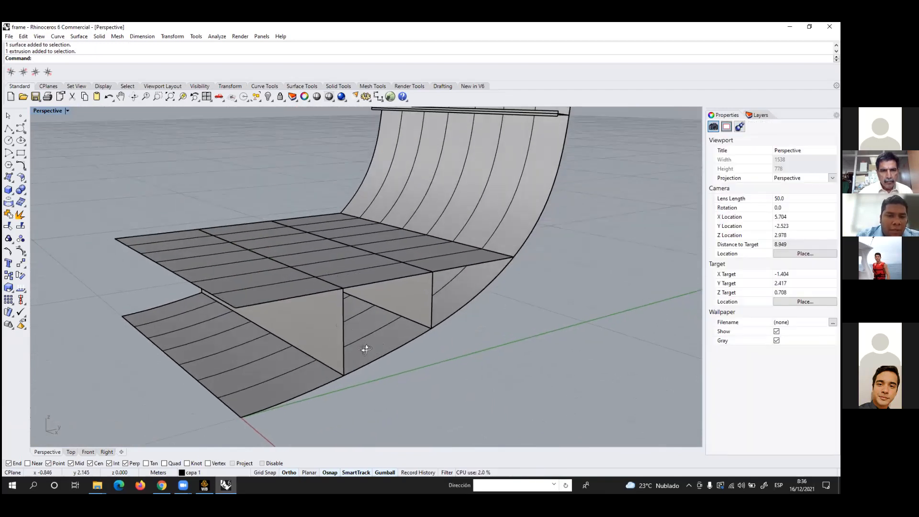
click(283, 372)
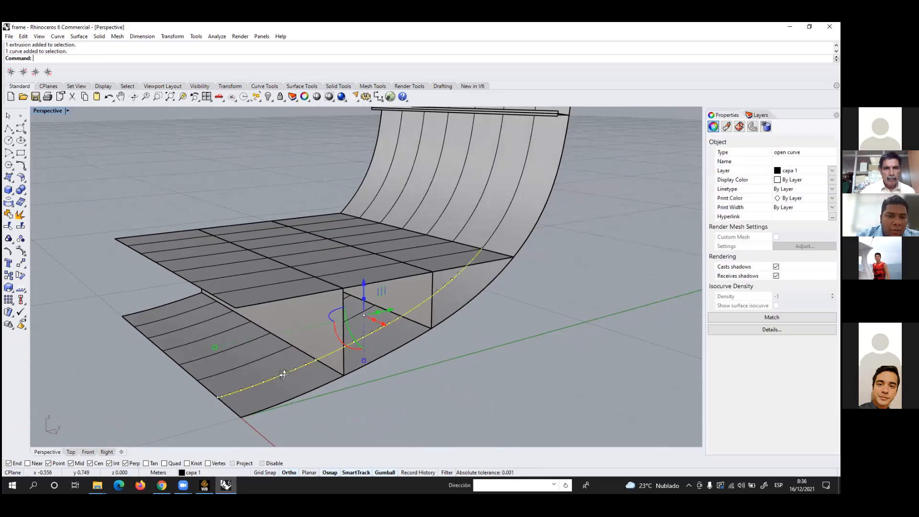
shift+click(250, 360)
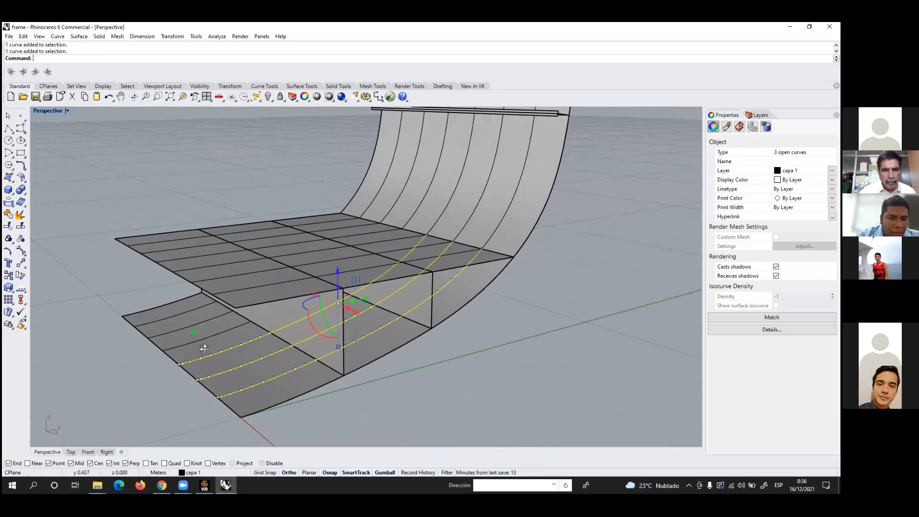
shift+click(185, 343)
click(220, 366)
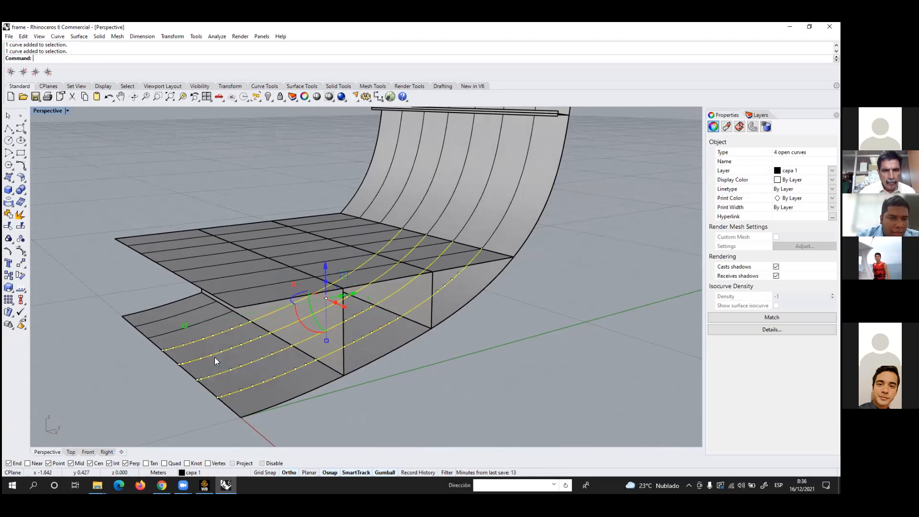
shift+click(176, 330)
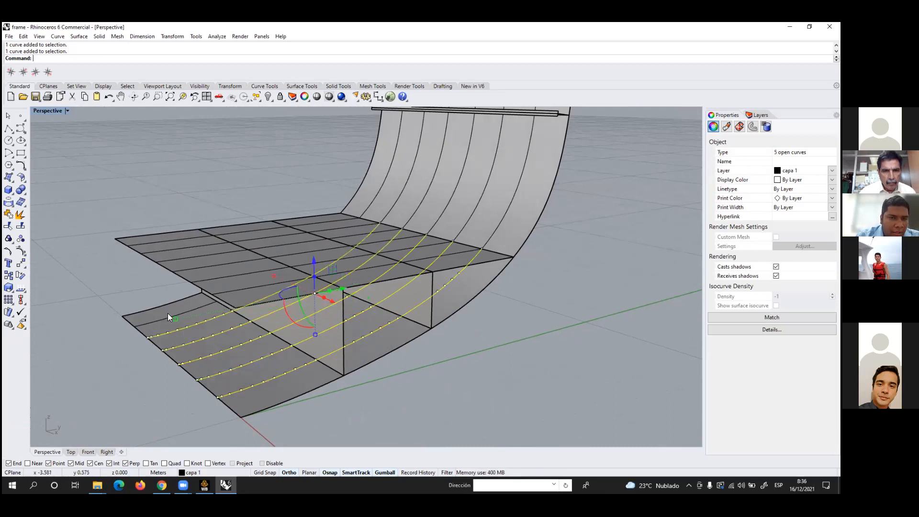
shift+click(161, 321)
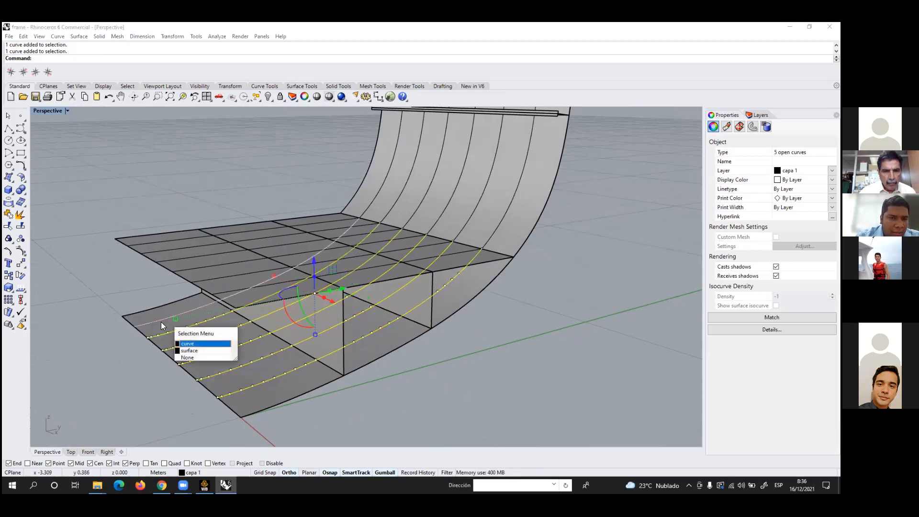
click(187, 344)
click(414, 367)
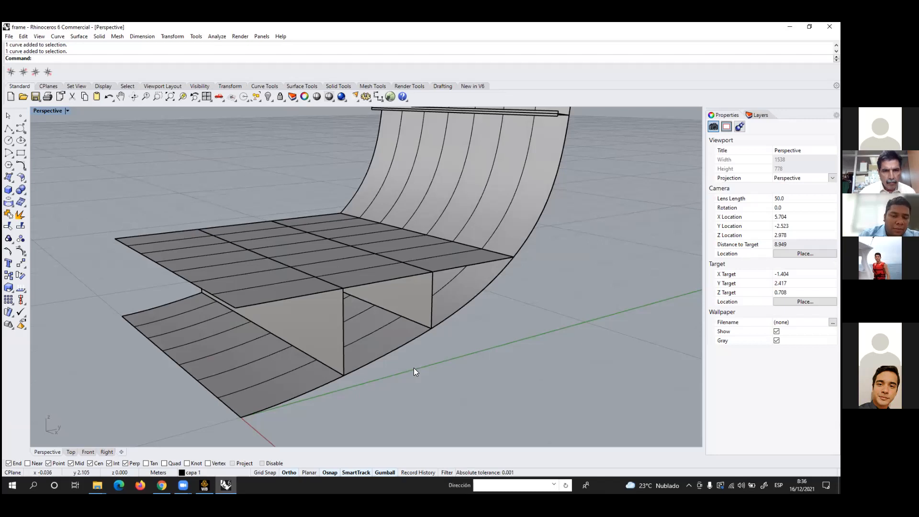
Split the six bottom-shell contour curves and the six double bottom contour curves, using the second side girder as the cutting object
text(Split)
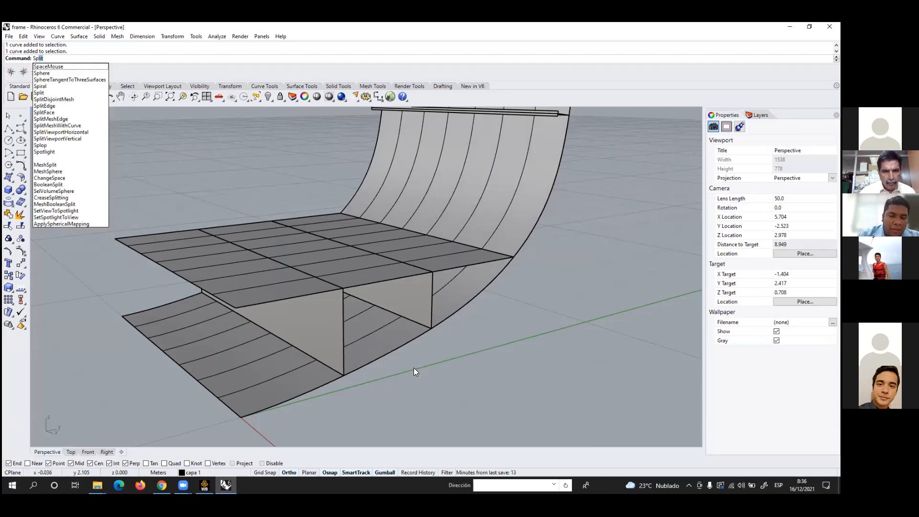
key(Return)
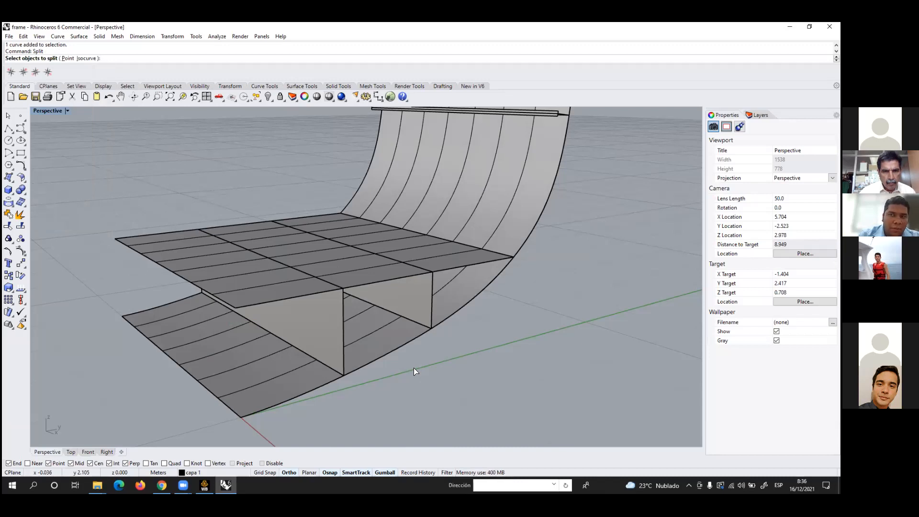
click(279, 378)
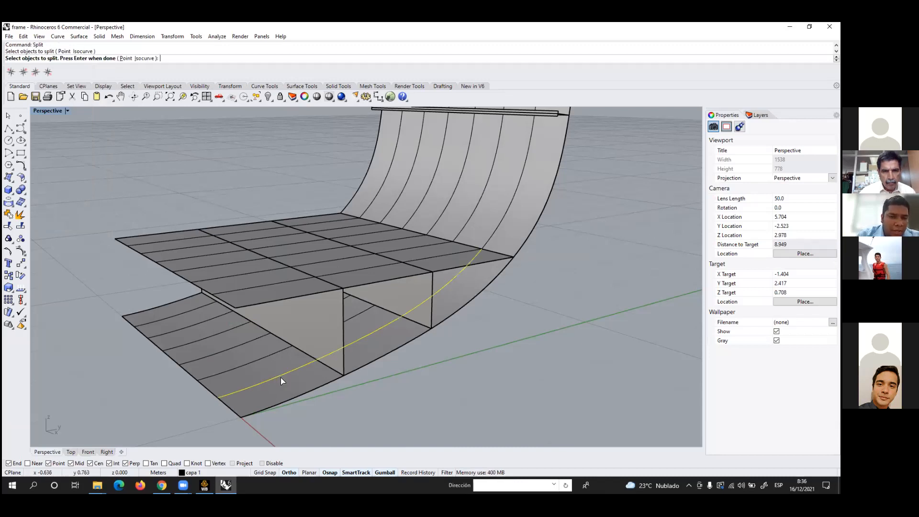
click(217, 355)
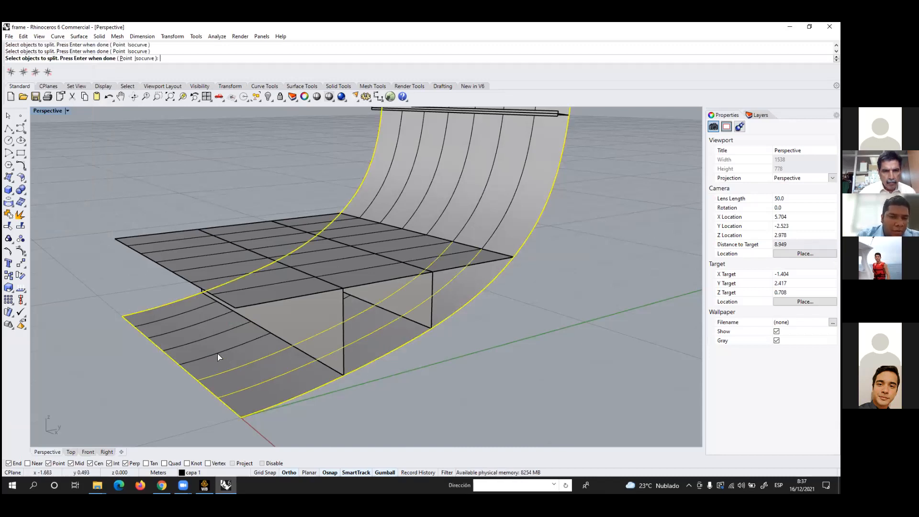
click(222, 356)
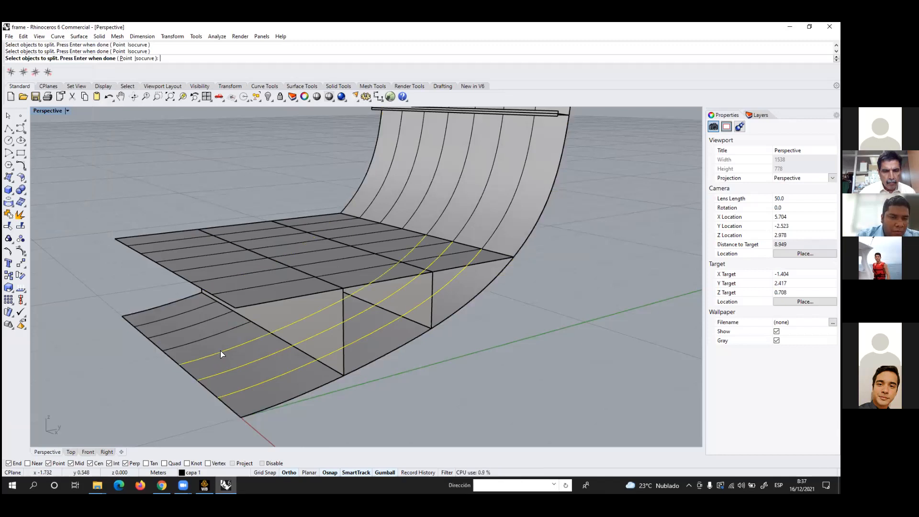
click(203, 338)
click(184, 326)
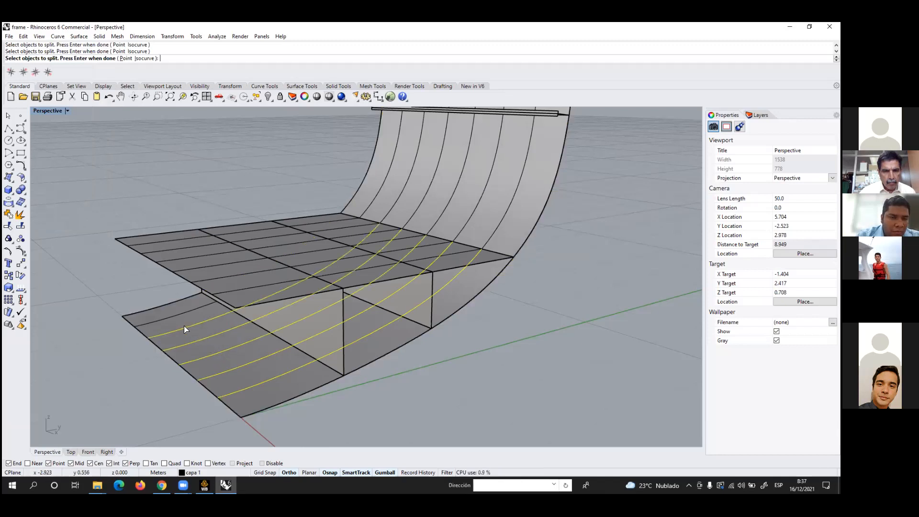
click(177, 315)
right_drag(300, 258, 211, 315)
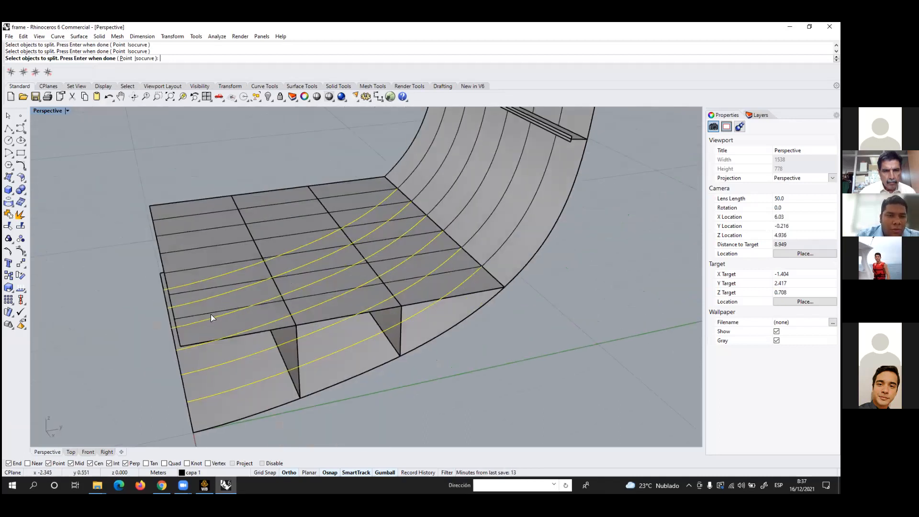
scroll(209, 314, up, 2)
click(189, 314)
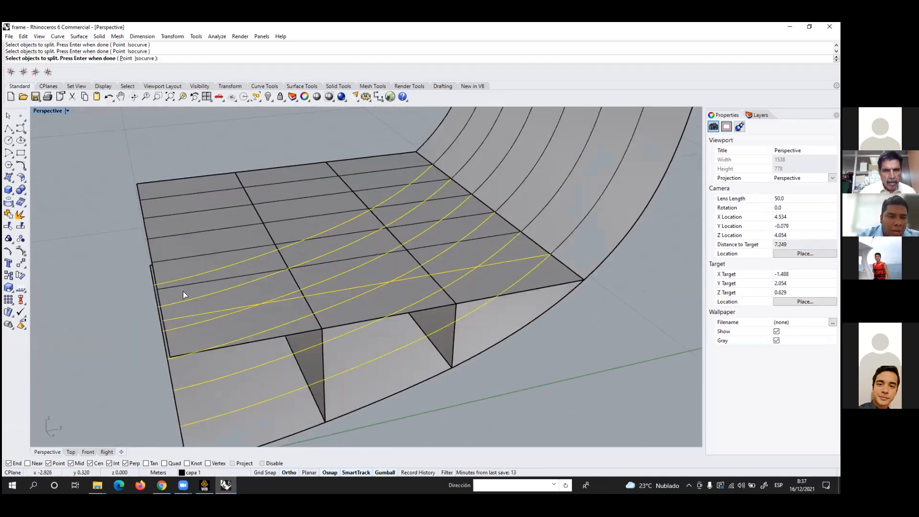
click(182, 283)
click(202, 308)
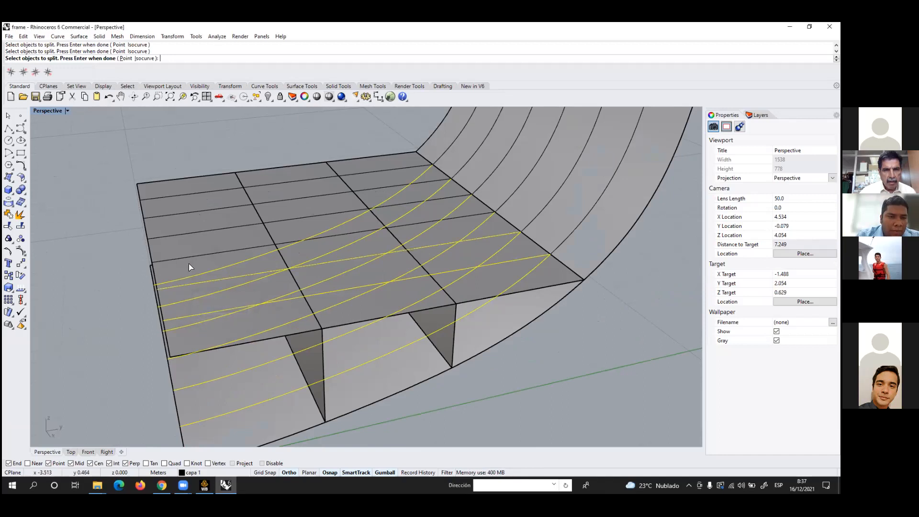
click(186, 258)
click(212, 283)
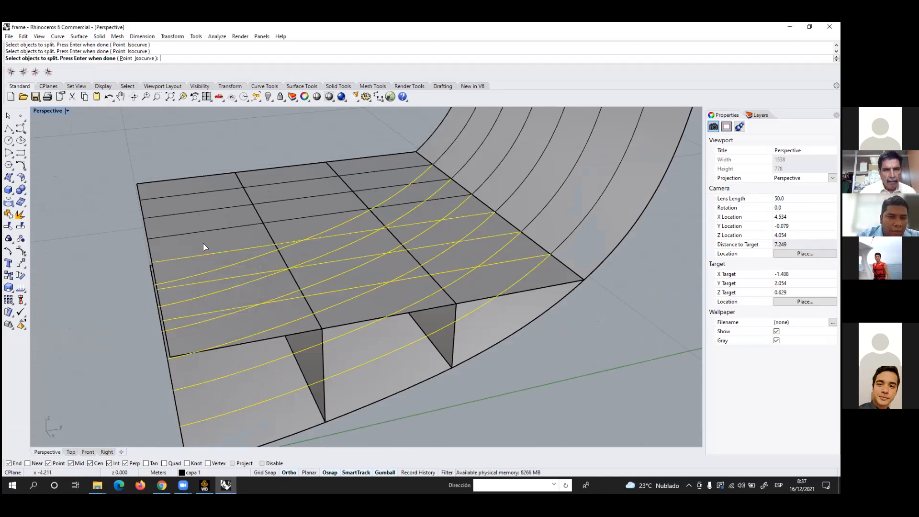
click(197, 238)
click(219, 259)
click(201, 210)
click(207, 192)
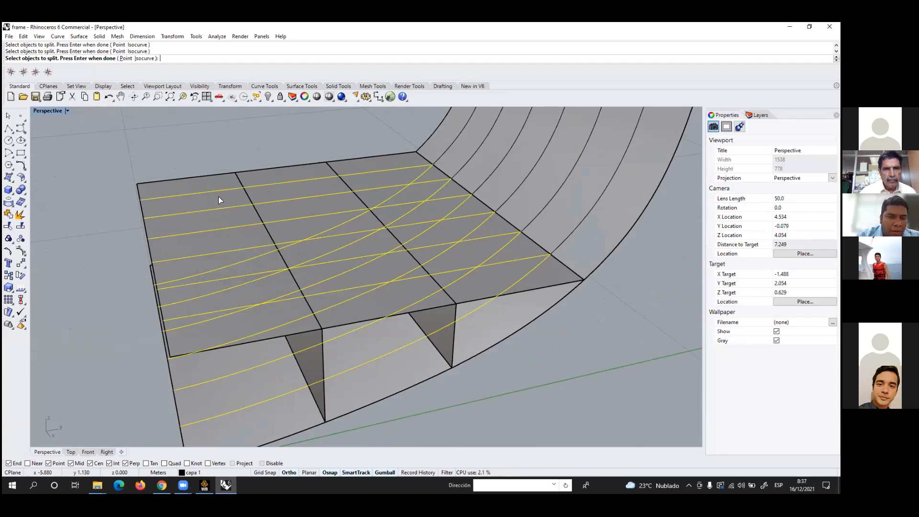
right_drag(397, 270, 405, 254)
key(Return)
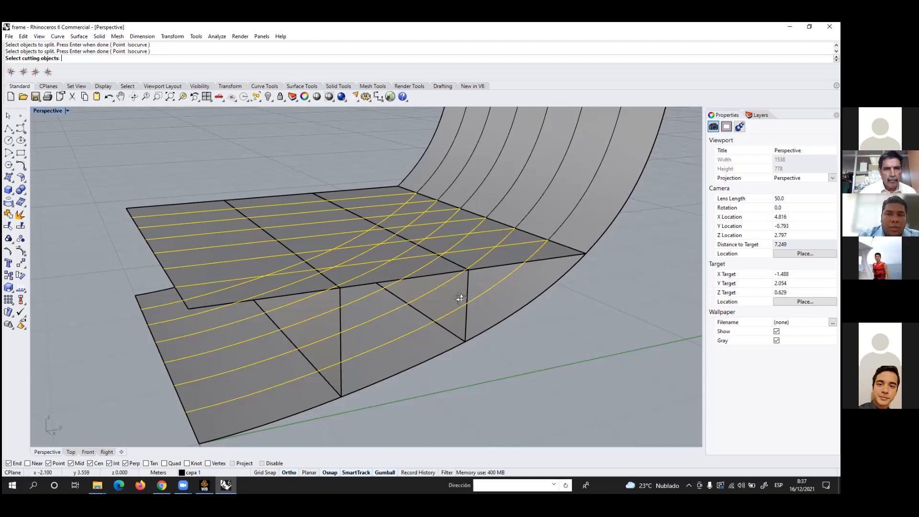
scroll(461, 287, up, 5)
click(463, 272)
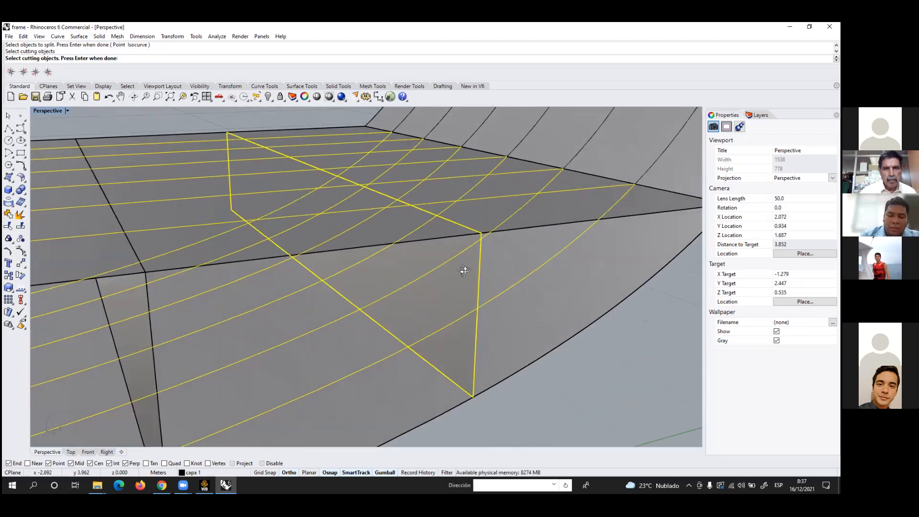
key(Return)
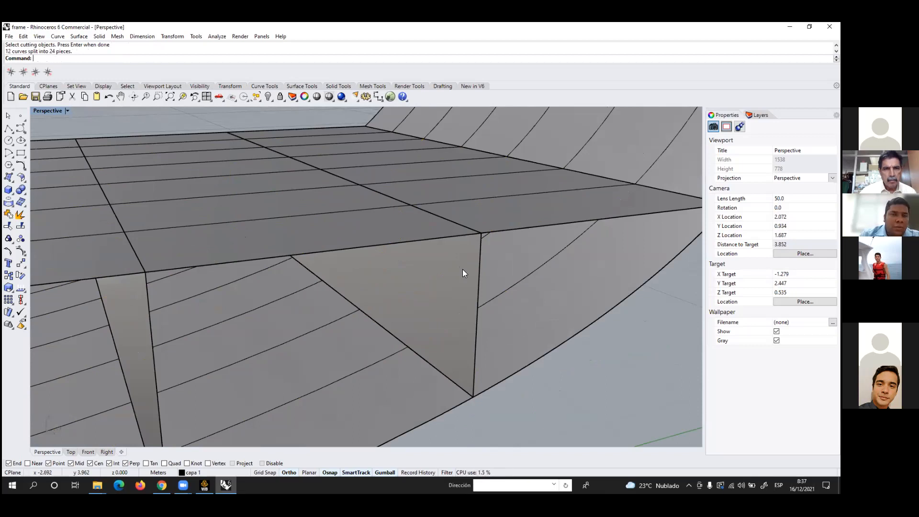
Examine the split contour curves on the double bottom plate where they meet the second side girder
scroll(378, 239, down, 4)
click(357, 245)
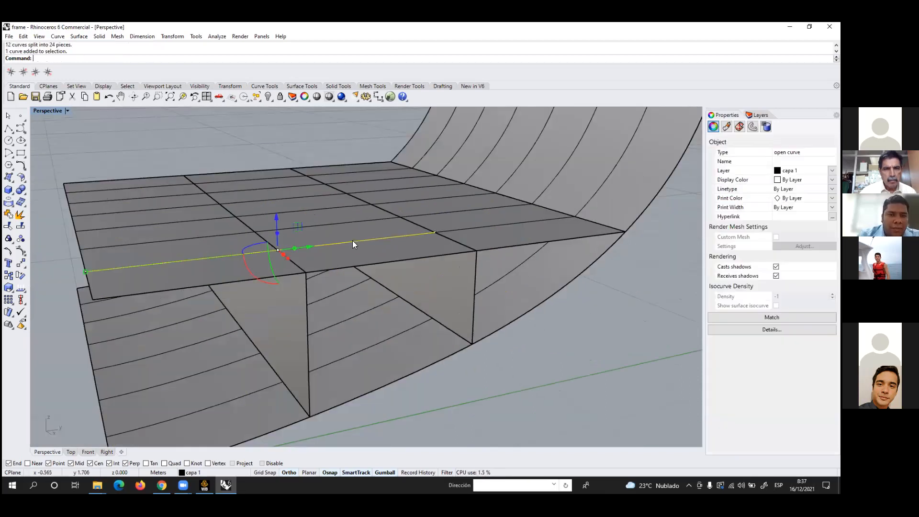
scroll(364, 247, up, 5)
right_drag(261, 258, 351, 262)
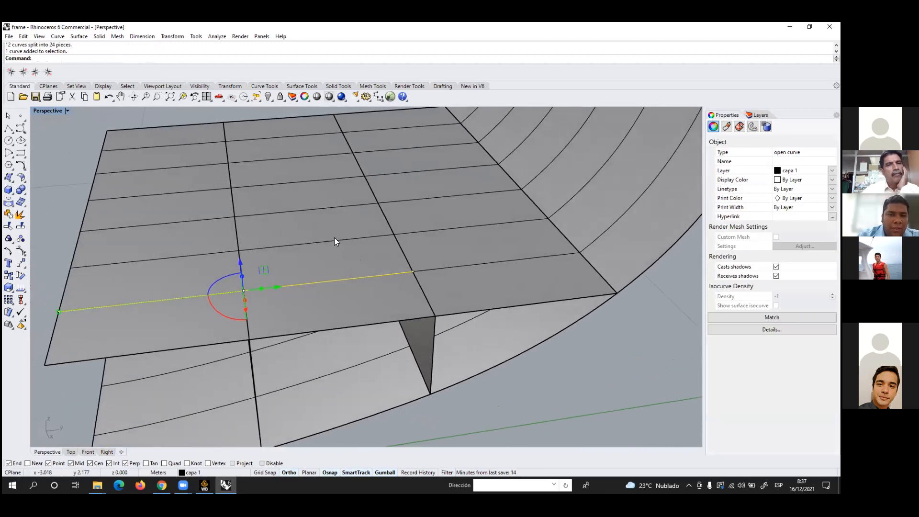
click(313, 176)
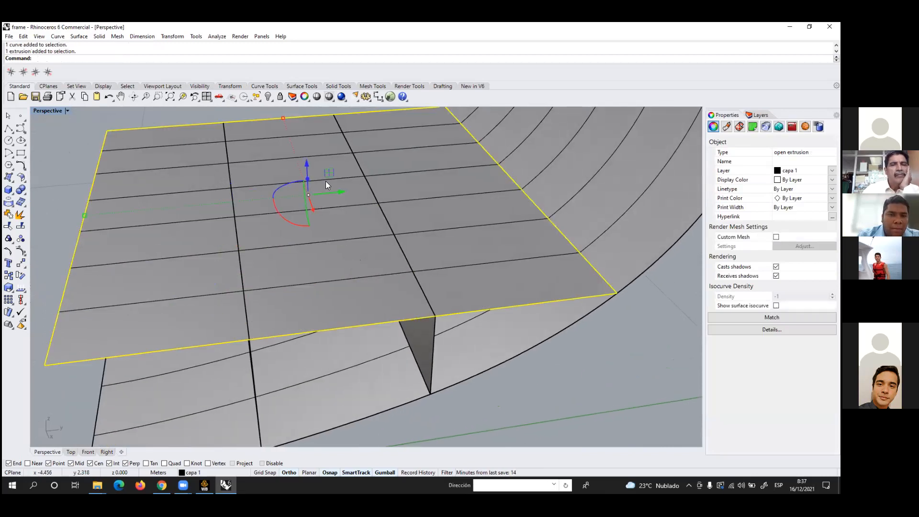
key(Escape)
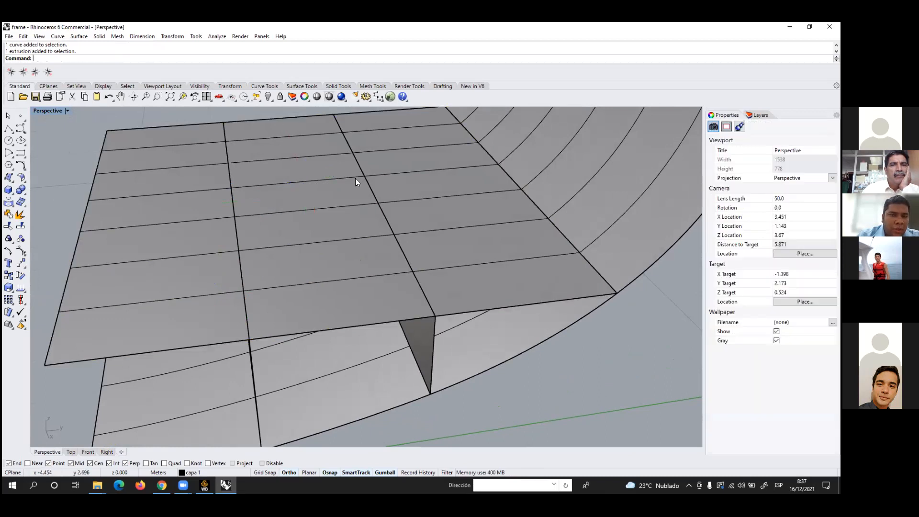
click(347, 179)
click(326, 149)
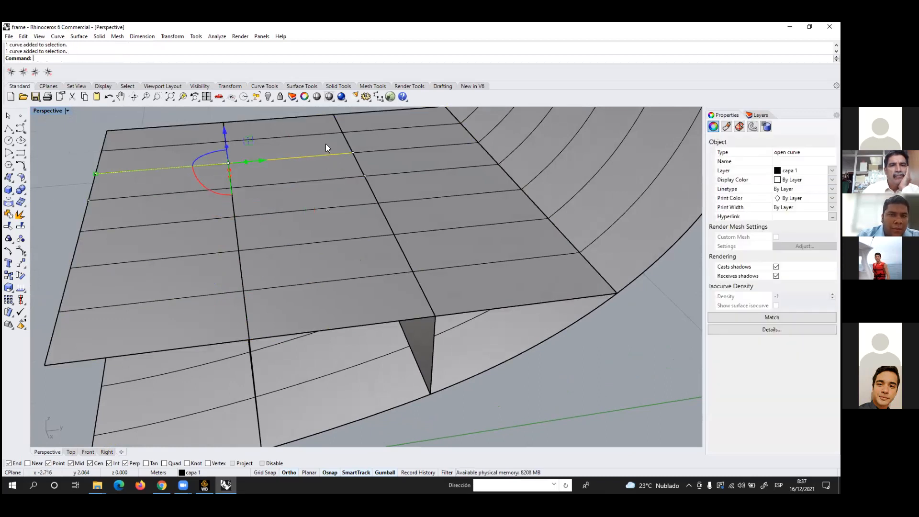
Check individual split contour curves on the bottom shell where they end at the second side girder
click(339, 368)
right_drag(338, 363, 350, 341)
click(351, 341)
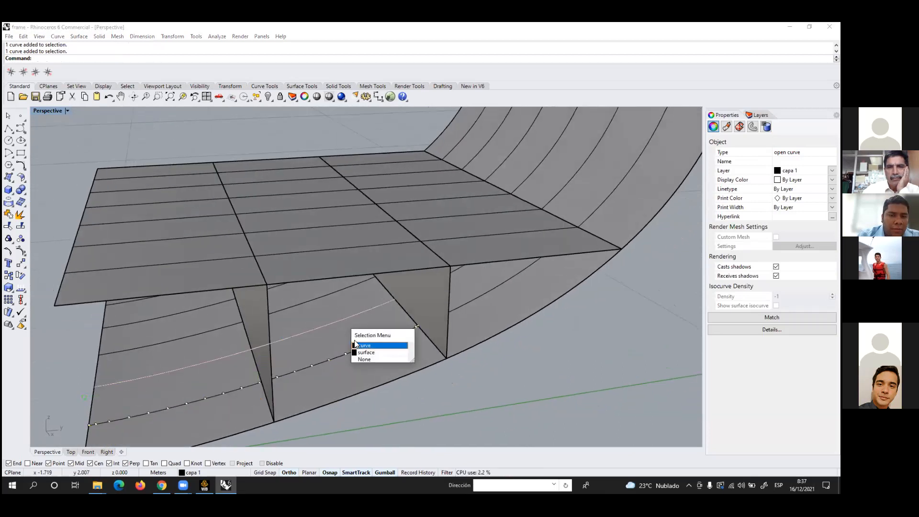
click(363, 345)
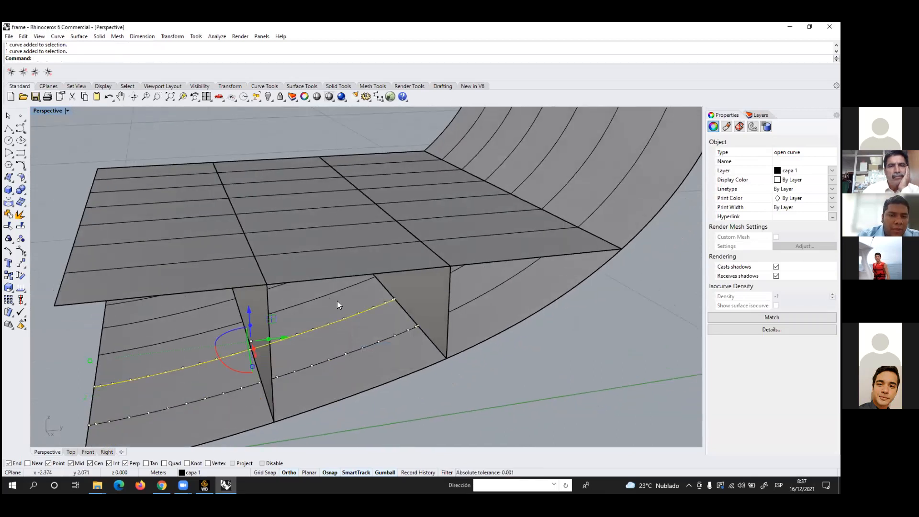
click(330, 295)
click(355, 319)
right_drag(363, 314, 191, 322)
right_drag(353, 278, 314, 287)
scroll(314, 285, up, 3)
mouse_move(365, 261)
right_down()
mouse_move(375, 258)
mouse_move(367, 263)
right_up()
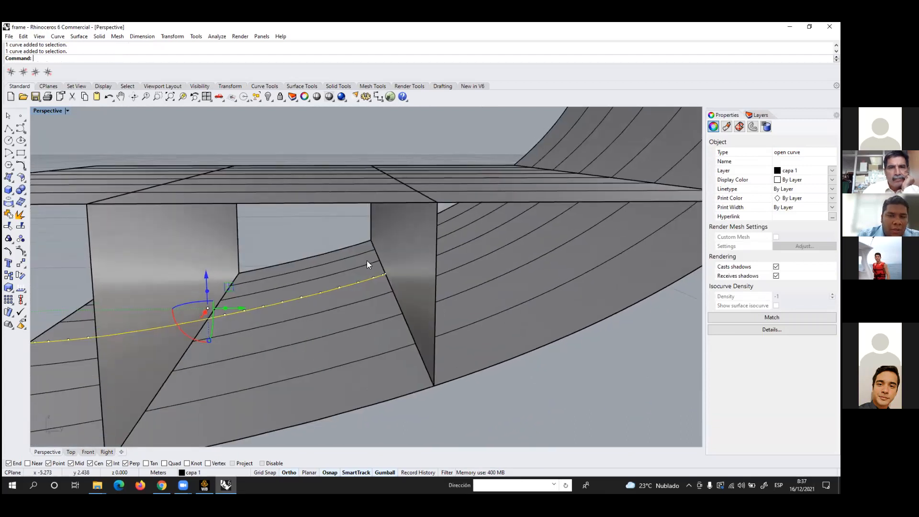
key(Escape)
scroll(276, 279, down, 5)
right_drag(276, 278, 306, 285)
Consult the course PDF in Chrome on drawing and extruding the frame profiles, and read the frame dimensions in the structural drawings
key(alt+Tab)
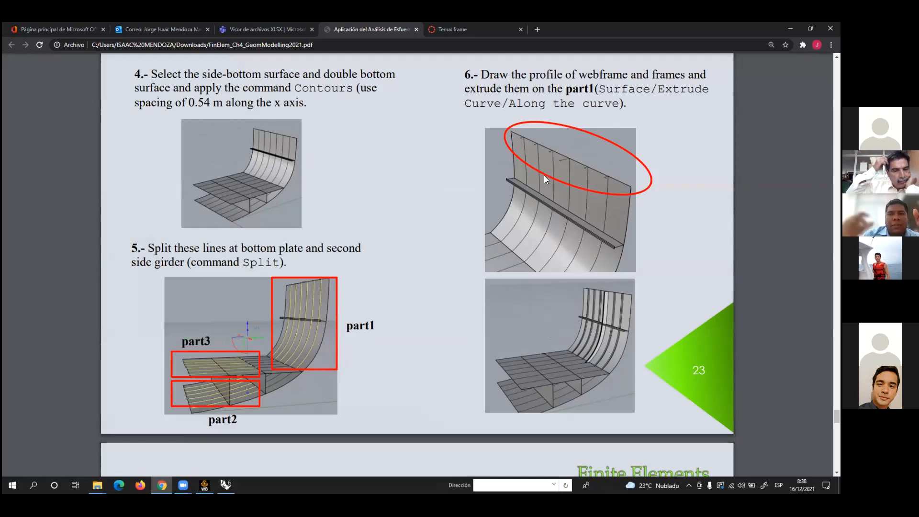
scroll(625, 177, up, 1)
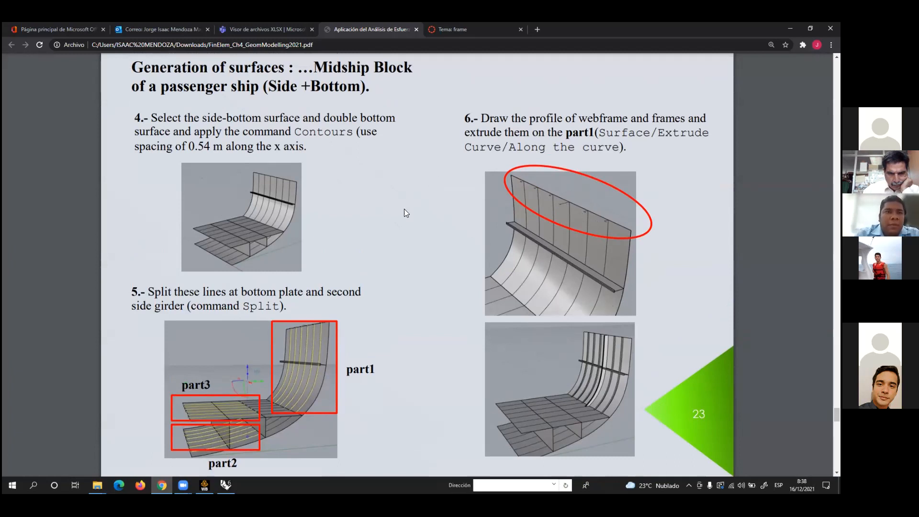
scroll(408, 210, up, 5)
scroll(408, 210, up, 13)
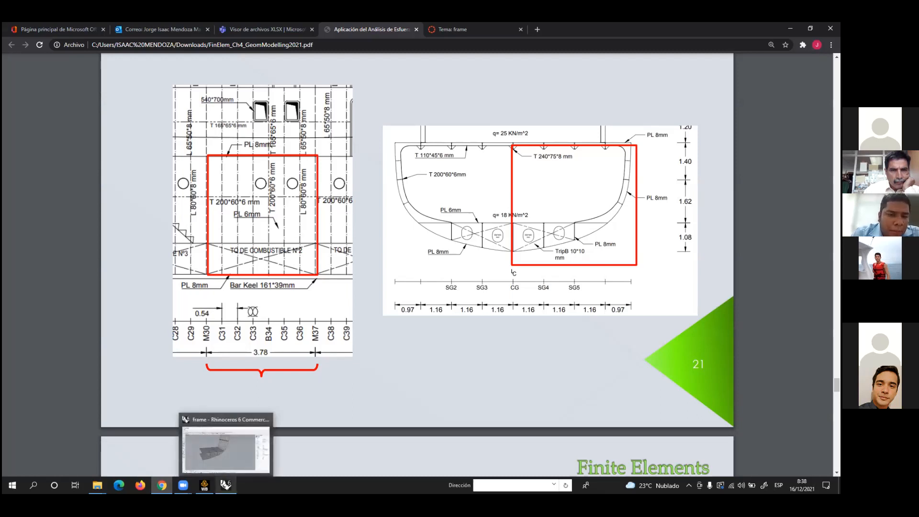
Switch to Rhinoceros and draw a 0.08 m web segment running inboard from the upper end of the side shell's first frame line
click(226, 485)
right_drag(266, 209, 236, 209)
scroll(274, 222, up, 8)
scroll(230, 209, down, 2)
click(8, 129)
click(225, 209)
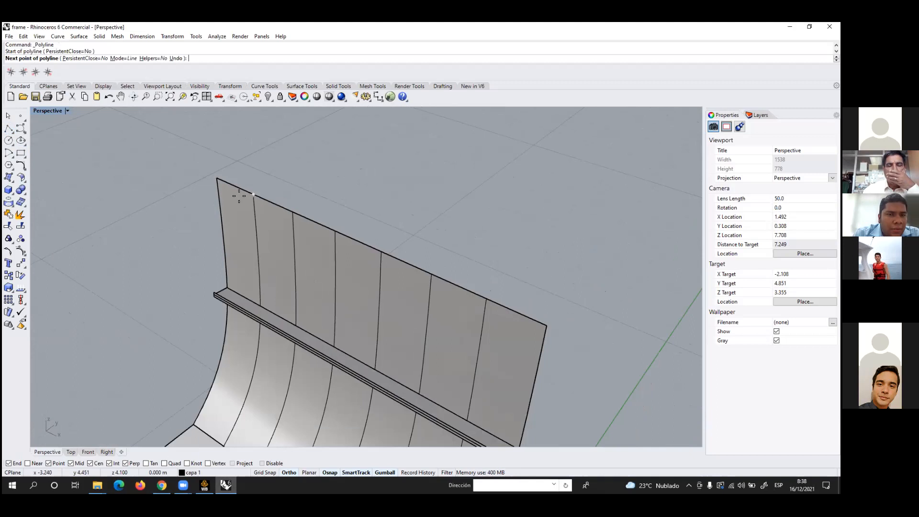
scroll(285, 168, up, 5)
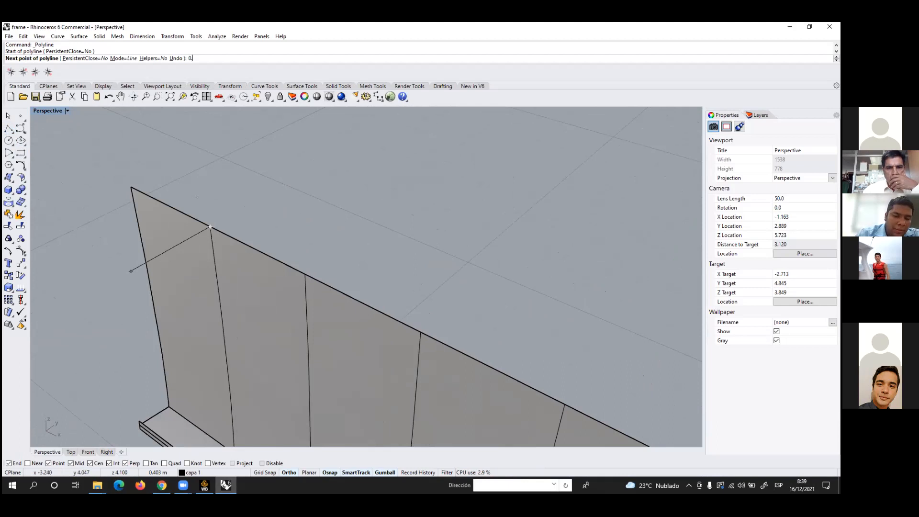
text(8)
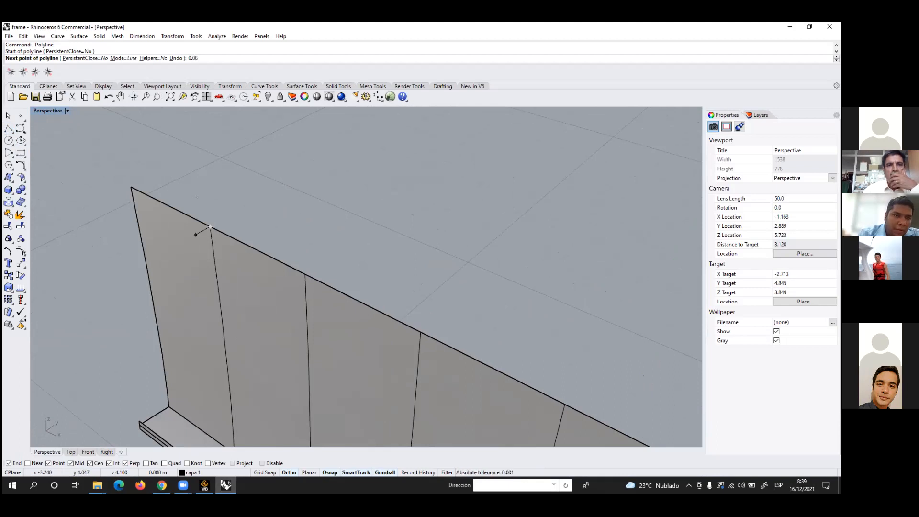
key(Return)
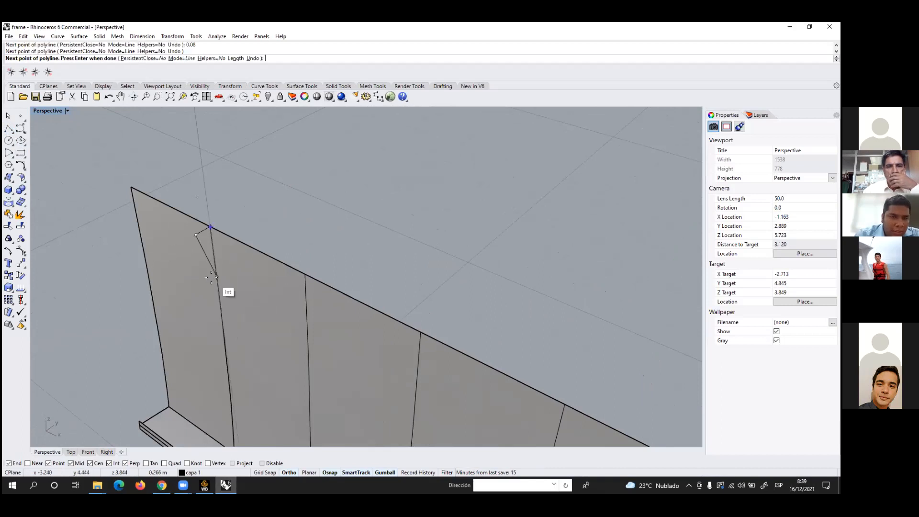
Complete the L-shaped frame profile with a 0.06 m flange segment perpendicular to the web, along the ship's length
scroll(201, 268, up, 3)
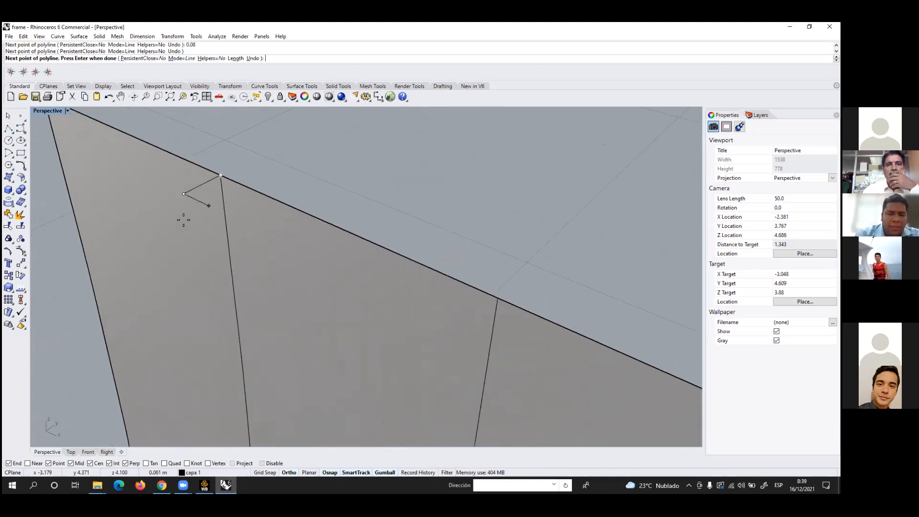
text(.06)
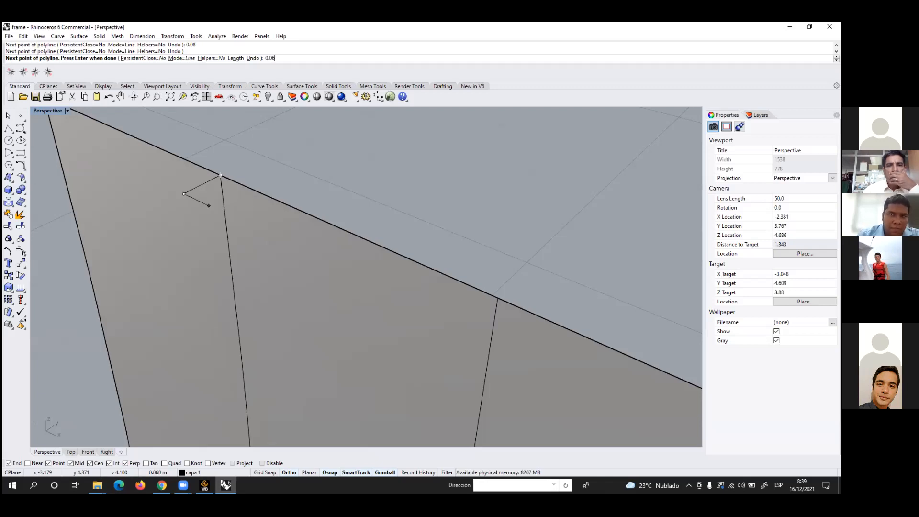
key(Return)
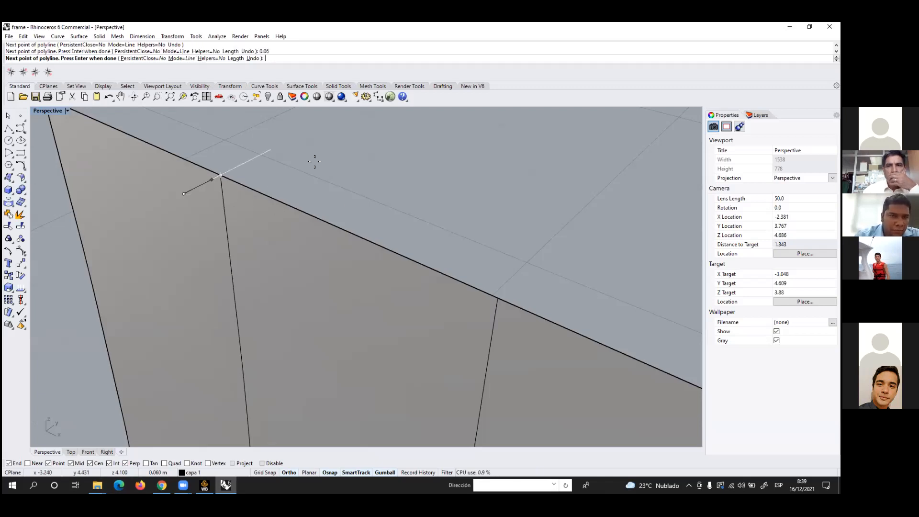
scroll(186, 215, up, 4)
click(197, 225)
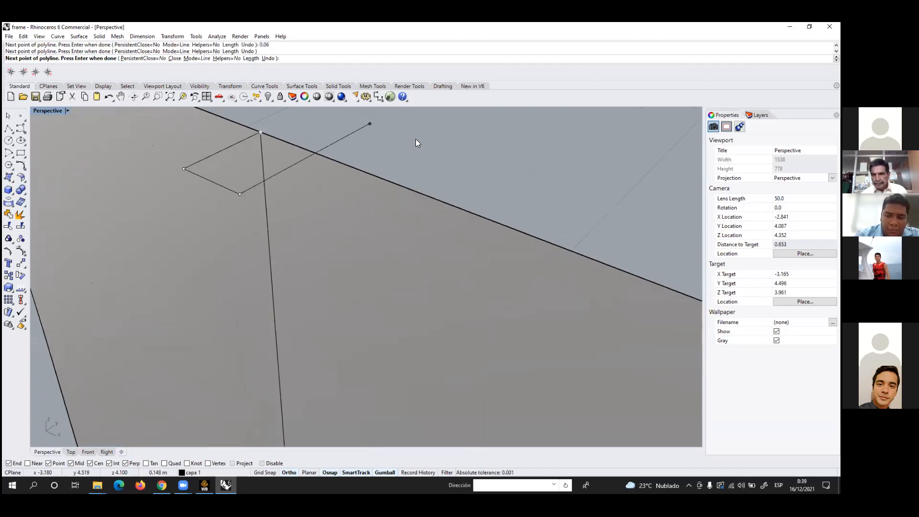
key(Return)
Copy the L profile from its corner on the shell edge to the upper ends of the second and third frame lines
scroll(216, 232, down, 7)
scroll(221, 206, up, 2)
click(210, 202)
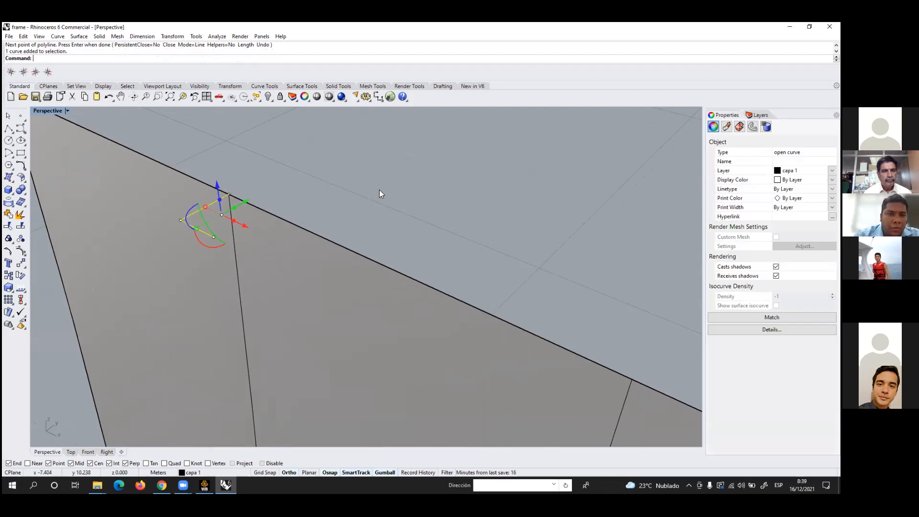
text(COffpy)
key(Return)
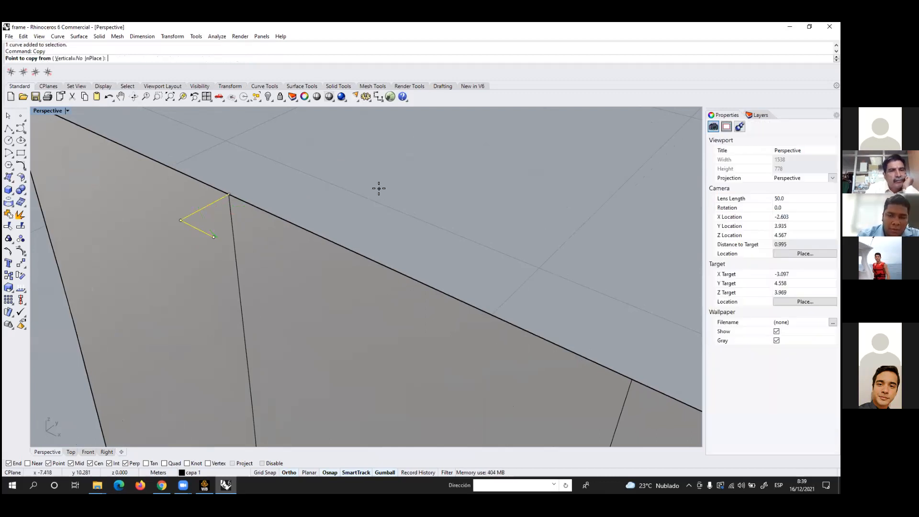
click(228, 188)
scroll(182, 191, down, 4)
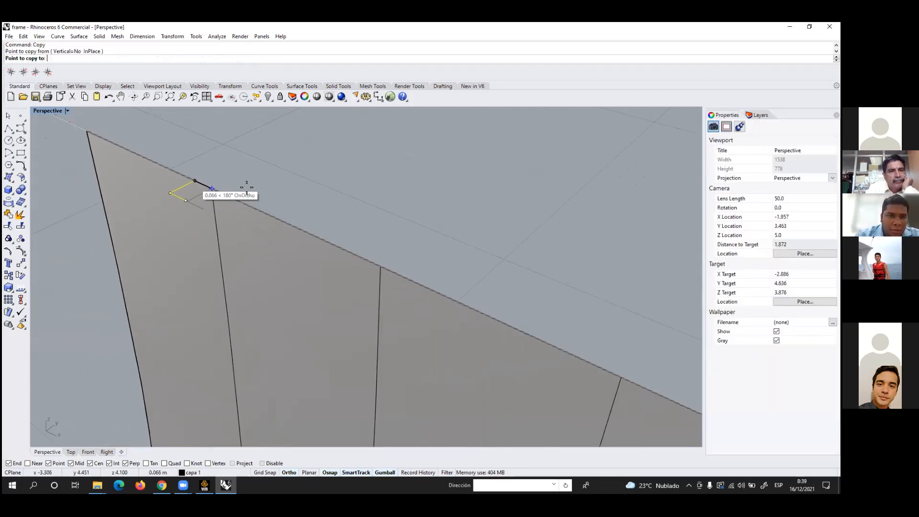
click(381, 265)
scroll(354, 239, down, 4)
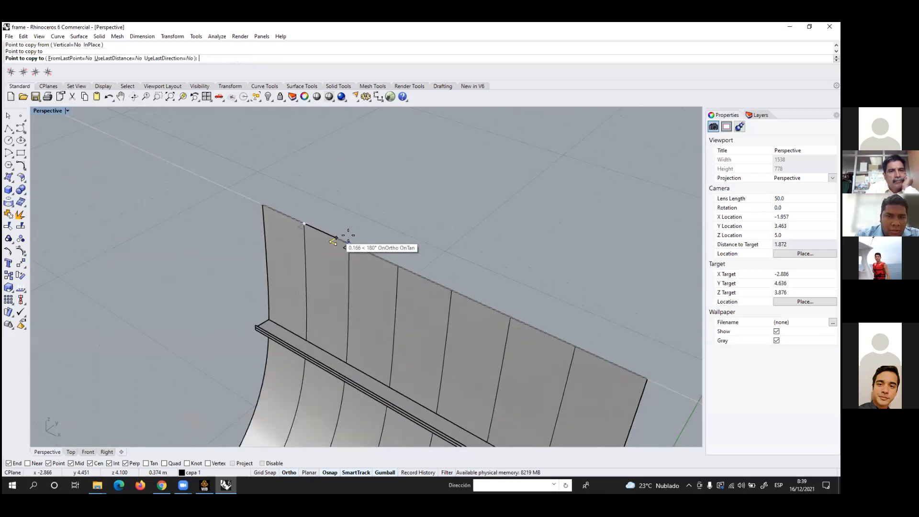
scroll(412, 261, up, 3)
click(375, 275)
scroll(304, 220, down, 2)
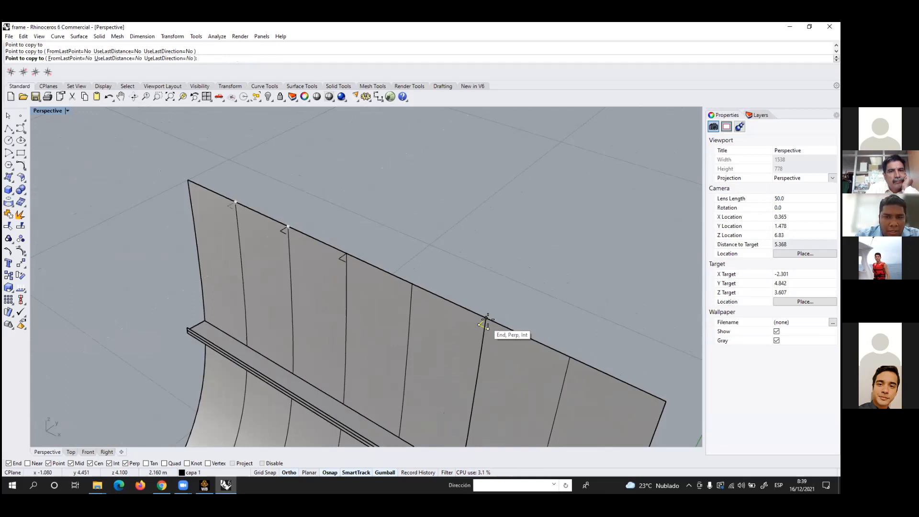
Place two more copies of the L profile at the upper ends of the fifth and sixth frame lines
click(482, 317)
scroll(484, 307, down, 3)
scroll(495, 315, up, 1)
scroll(495, 314, up, 1)
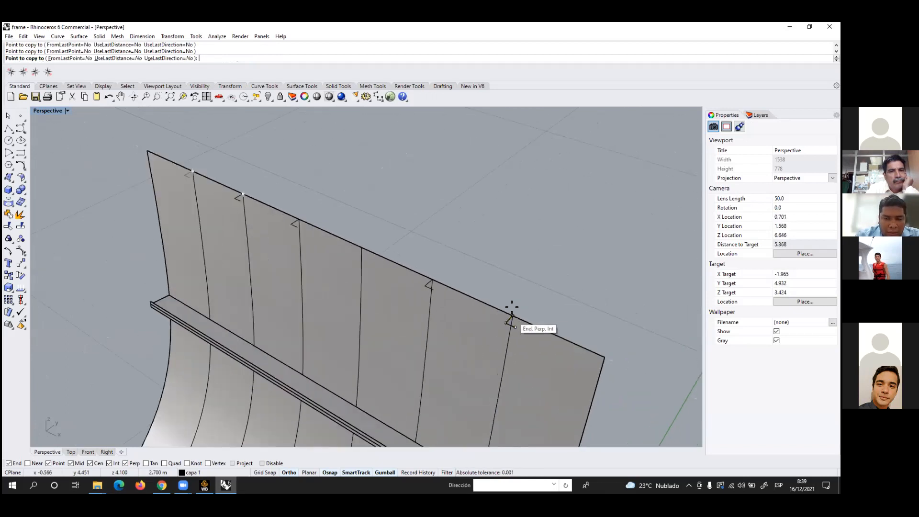
right_click(472, 245)
click(471, 245)
Draw a 0.2 m web line running inboard from the upper end of the fourth frame line
scroll(351, 248, up, 2)
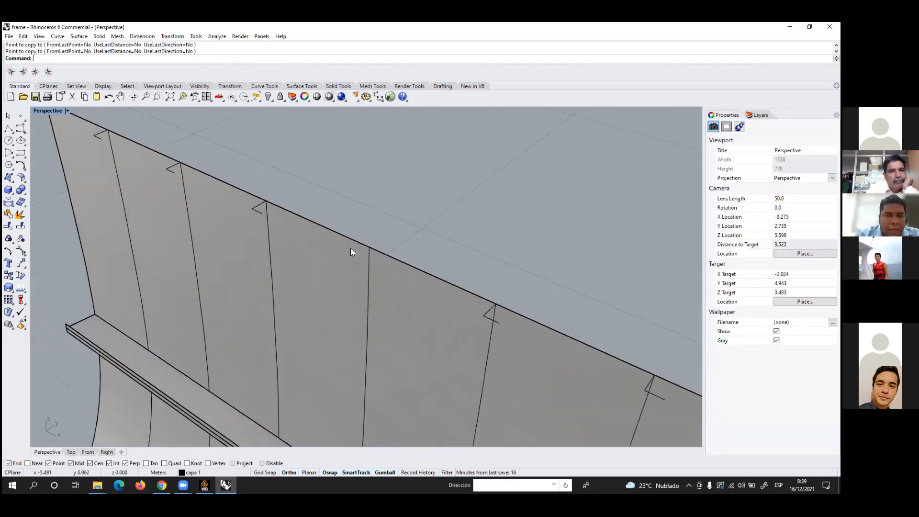
scroll(338, 235, down, 1)
scroll(291, 214, up, 2)
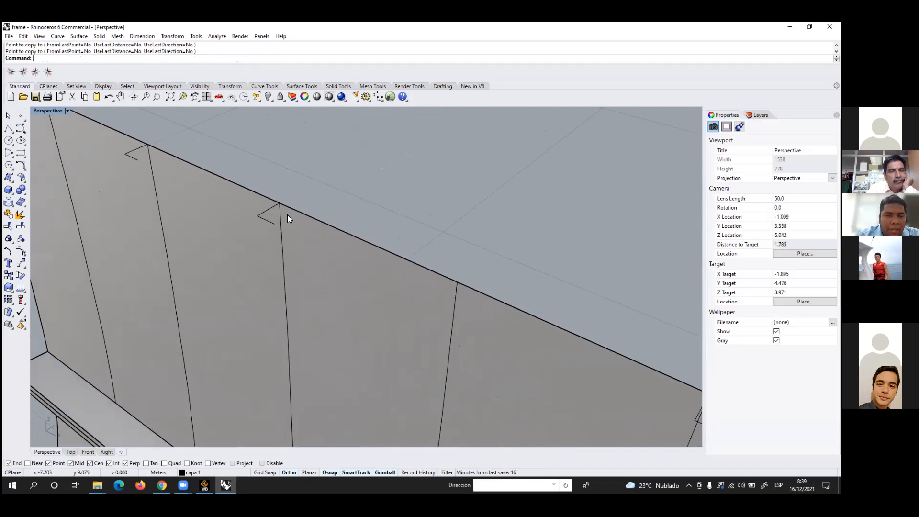
scroll(222, 193, down, 2)
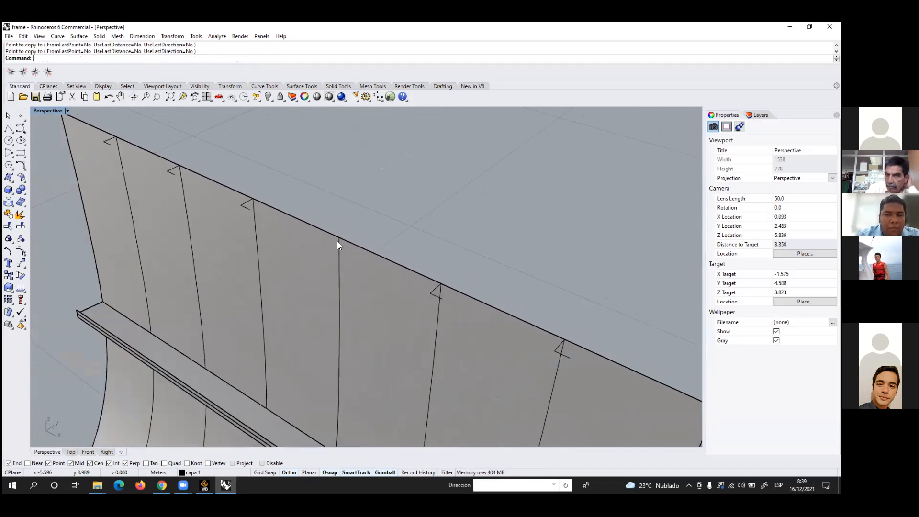
click(8, 129)
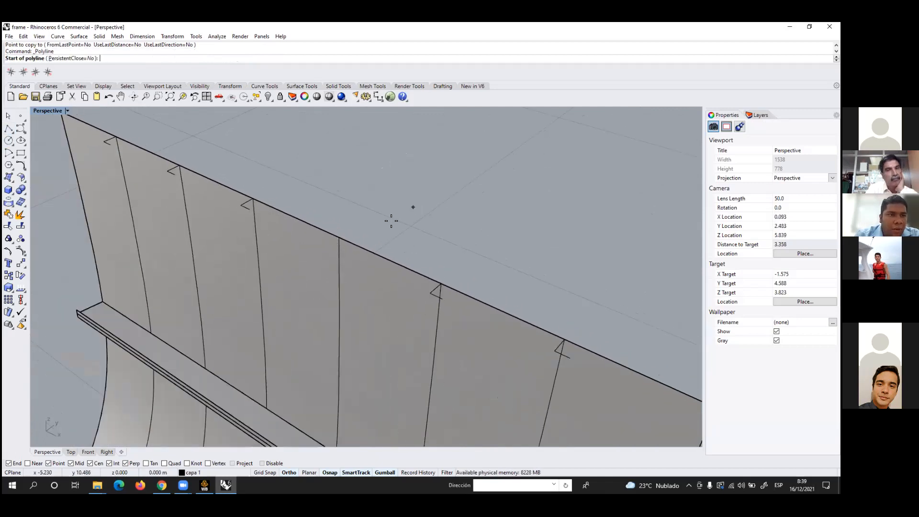
click(339, 238)
scroll(320, 266, up, 2)
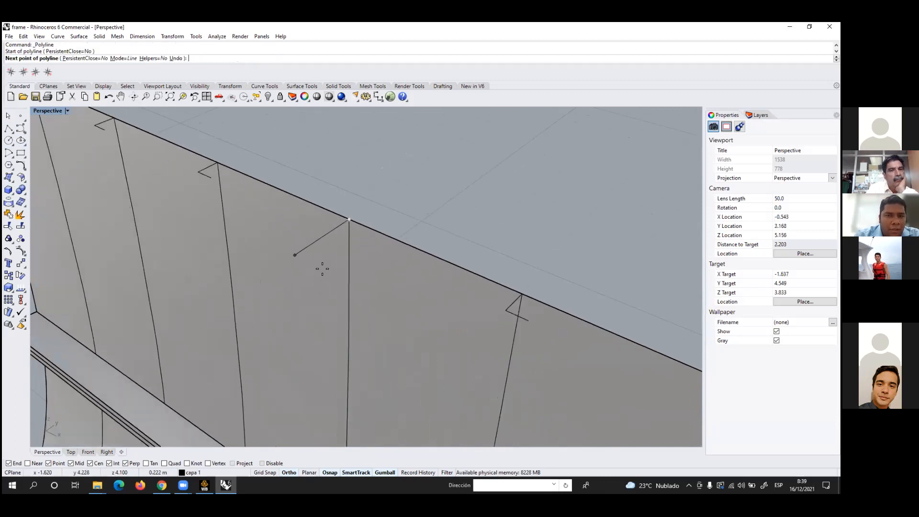
scroll(323, 269, up, 2)
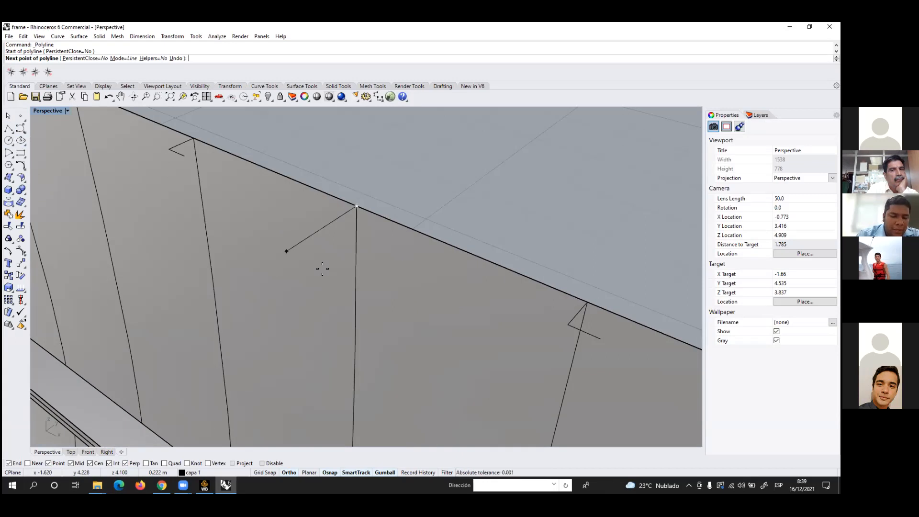
text(2)
key(Return)
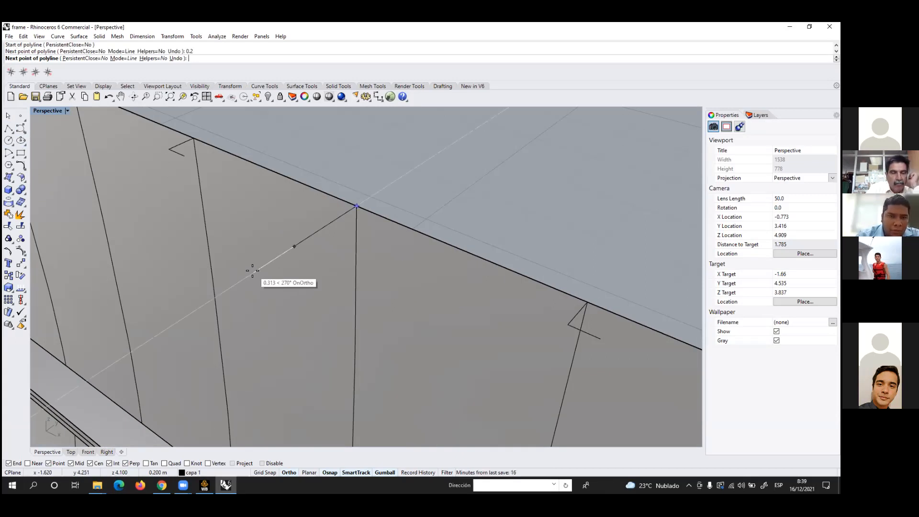
click(309, 266)
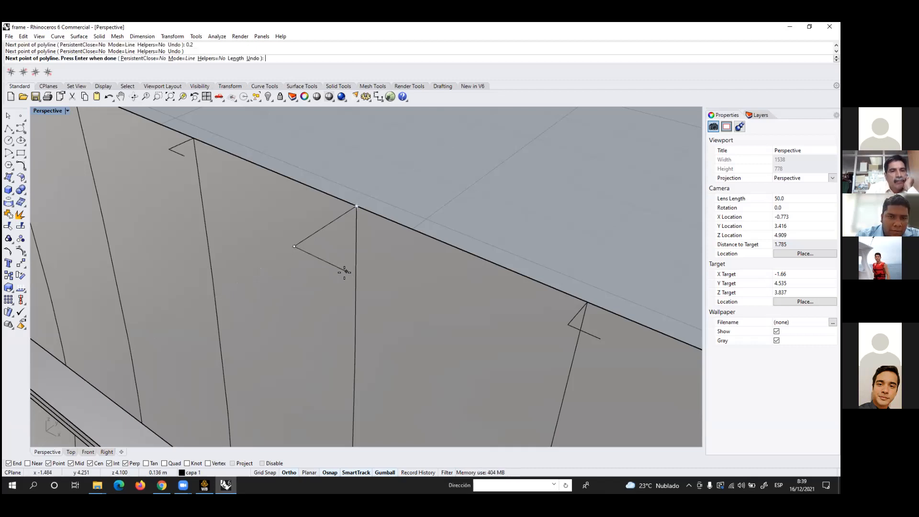
key(Return)
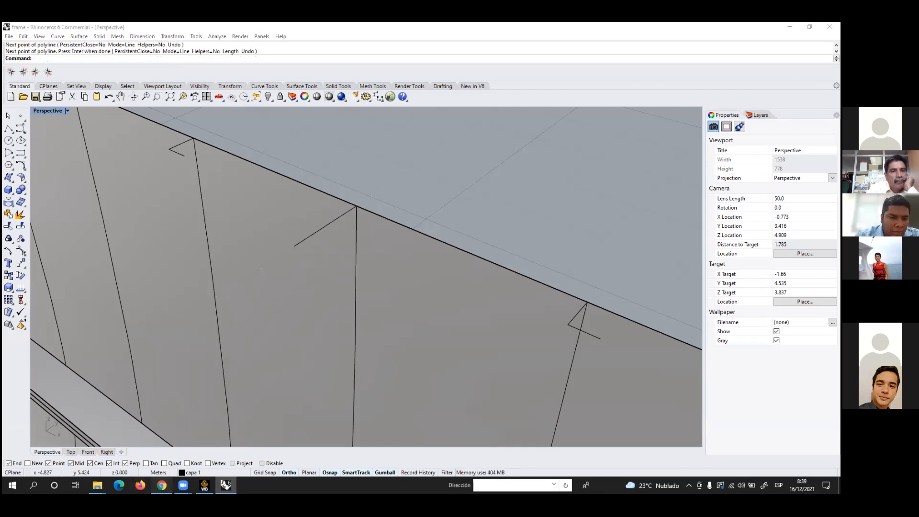
Draw a separate 0.06 m flange line lengthwise from the free end of the 0.2 m web
click(162, 485)
click(161, 485)
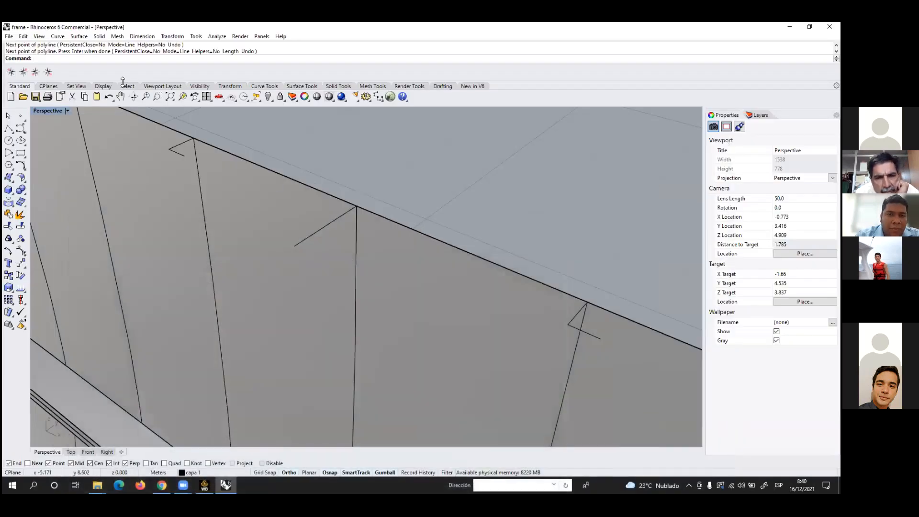
click(8, 128)
click(294, 246)
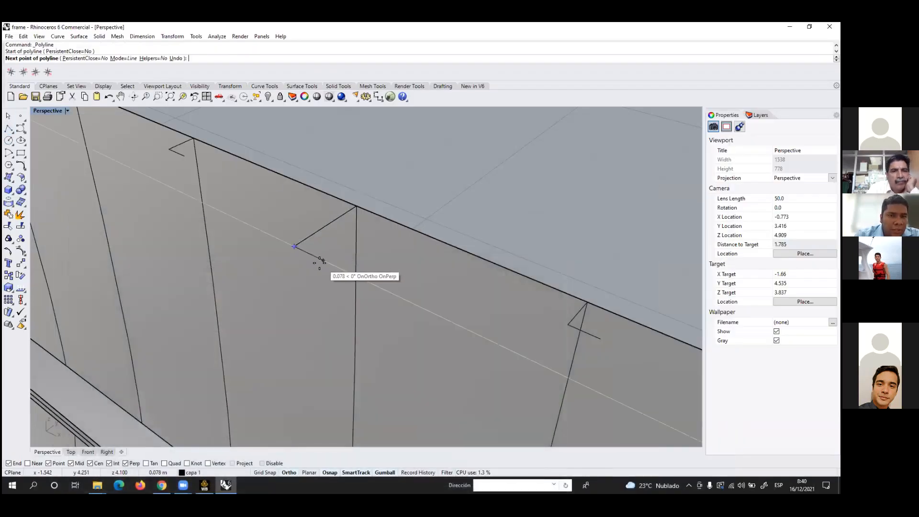
text(60)
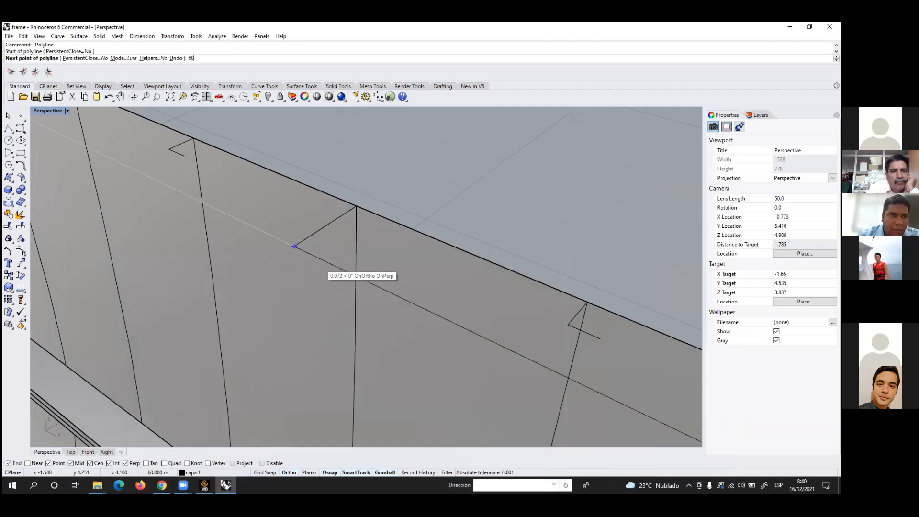
key(BackSpace)
key(BackSpace)
text(0.)
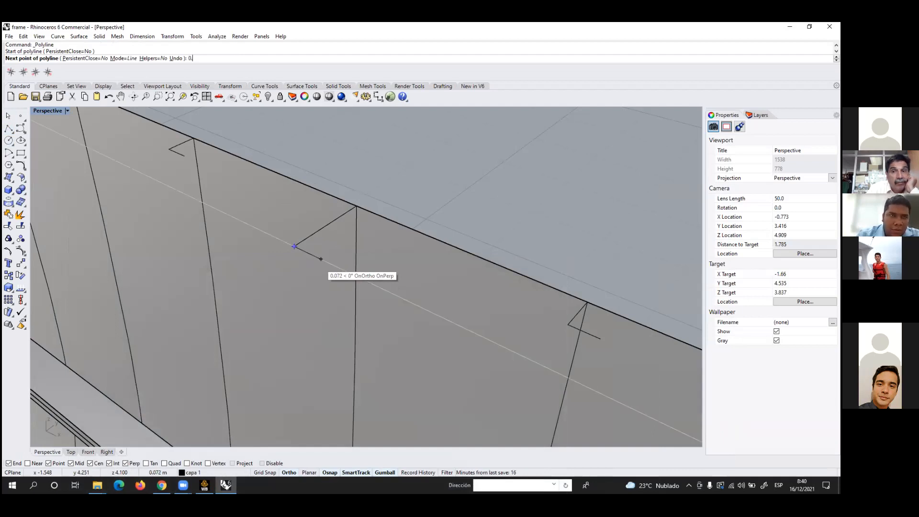
text(06)
key(Return)
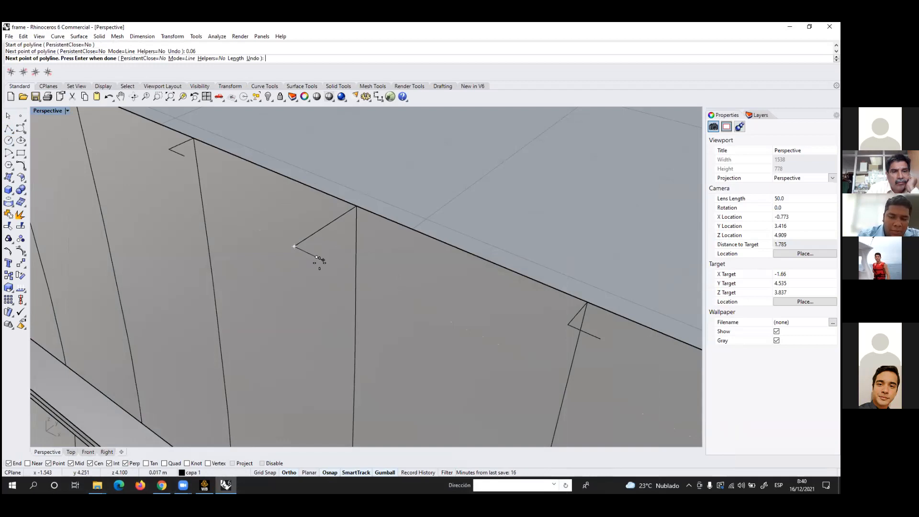
key(Return)
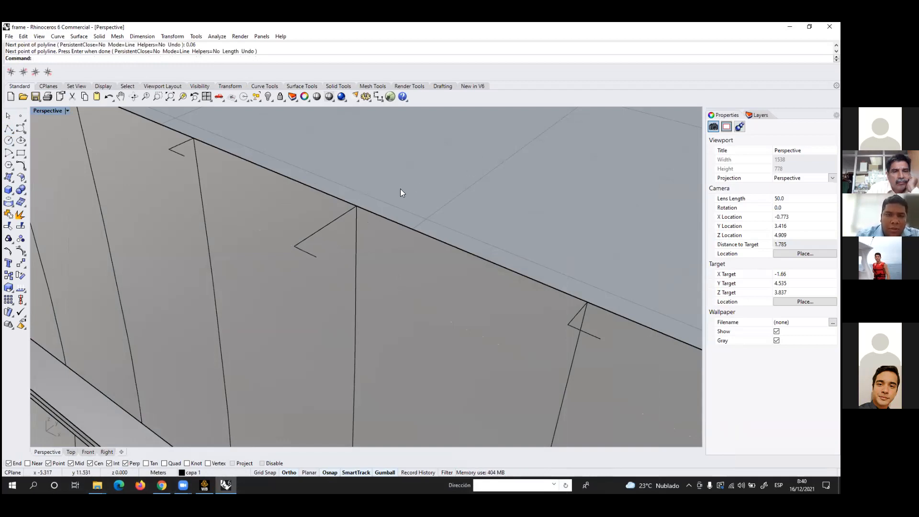
Move the 0.06 m flange line by its midpoint onto the web's free end to form a T profile
scroll(335, 278, up, 3)
click(357, 260)
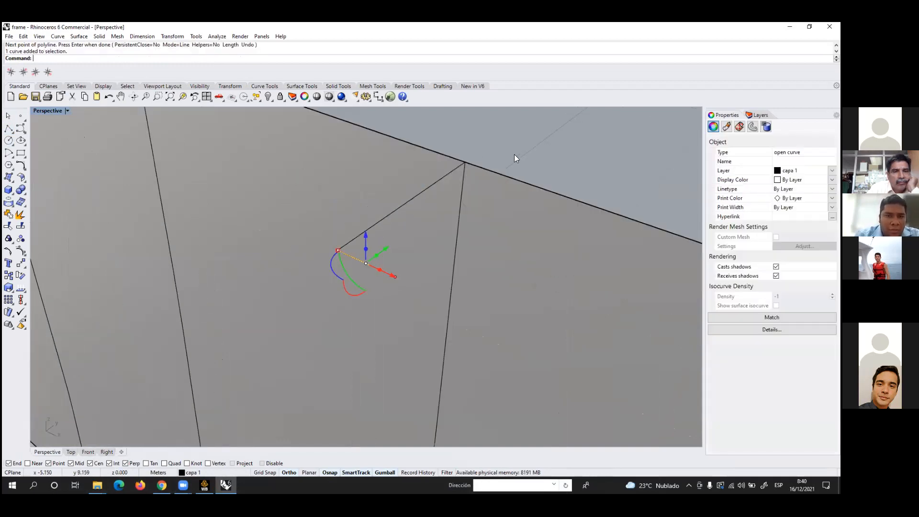
text(move)
key(Return)
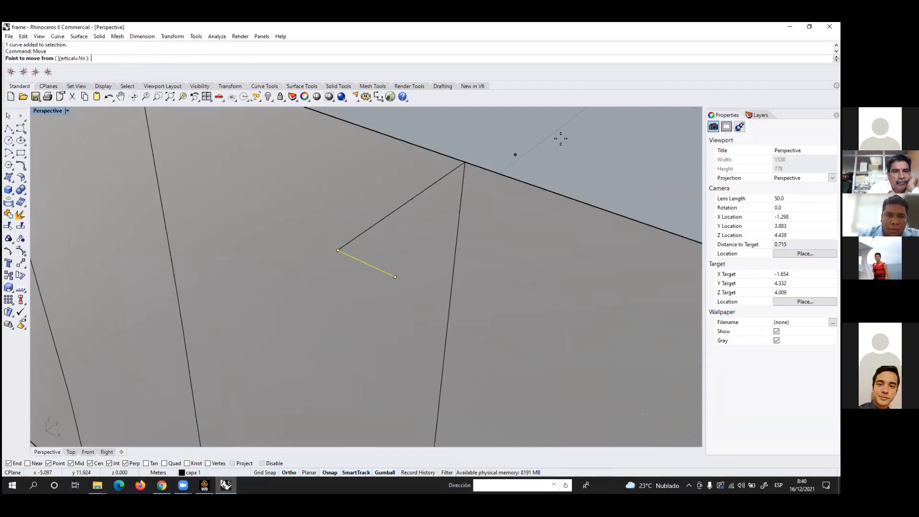
click(367, 263)
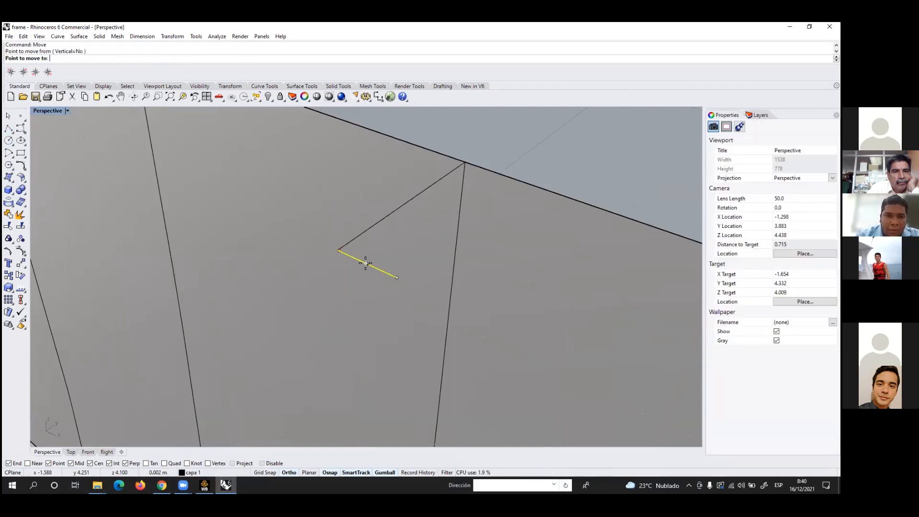
click(336, 248)
key(Escape)
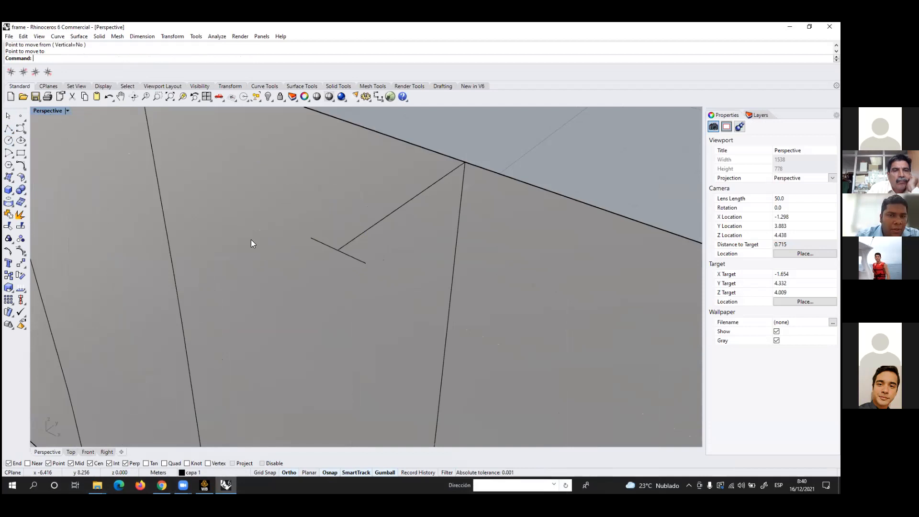
scroll(251, 240, down, 3)
scroll(251, 239, down, 3)
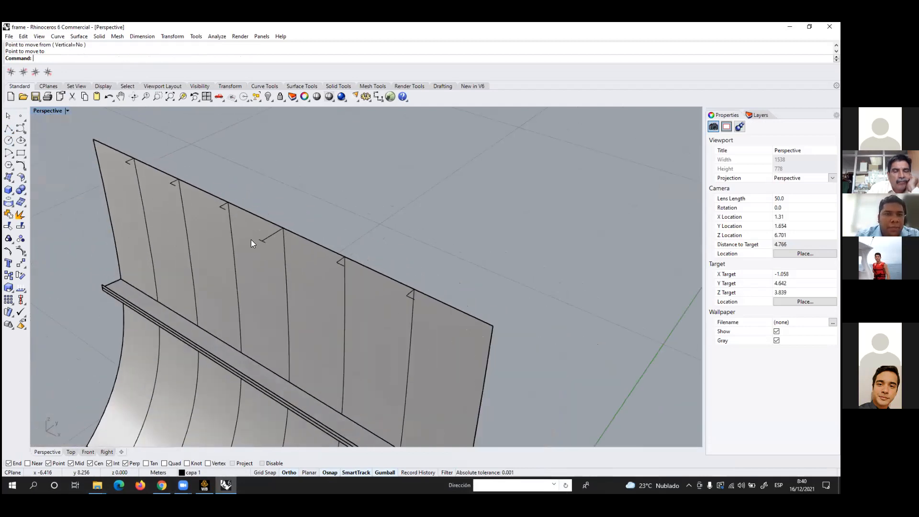
scroll(235, 219, down, 8)
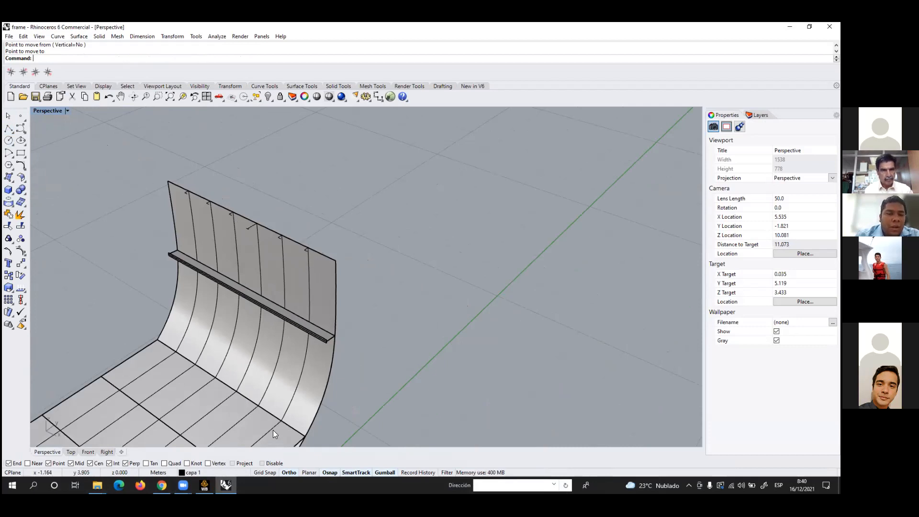
Extrude the L profile at the upper end of the first frame line along that line to form a side frame
scroll(241, 417, up, 2)
scroll(242, 418, up, 1)
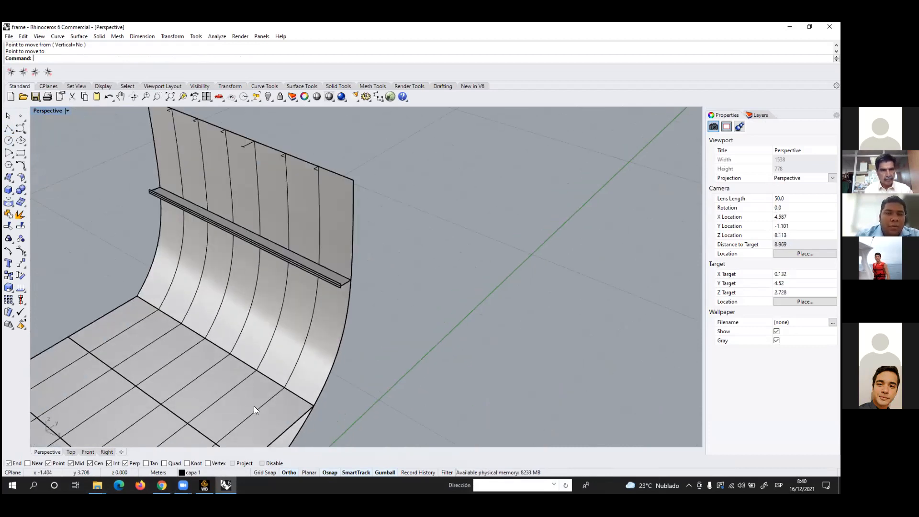
scroll(224, 388, up, 5)
scroll(143, 191, up, 8)
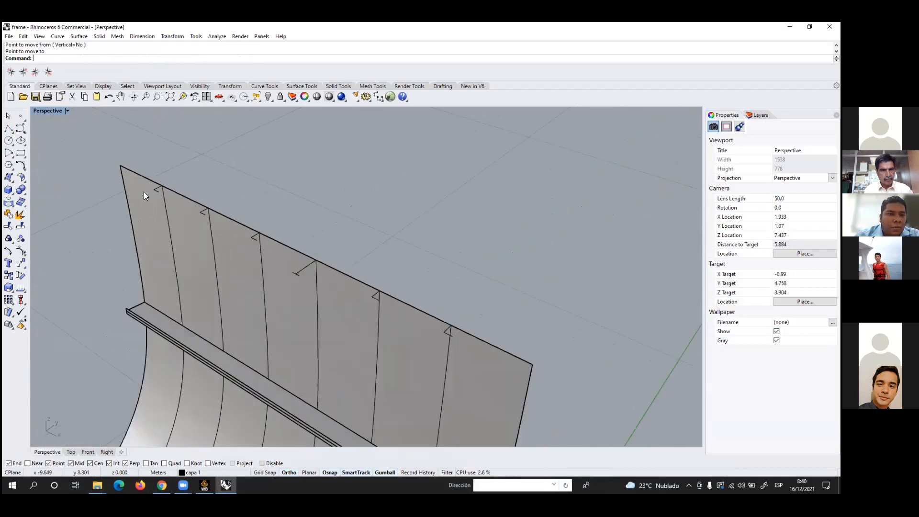
click(163, 191)
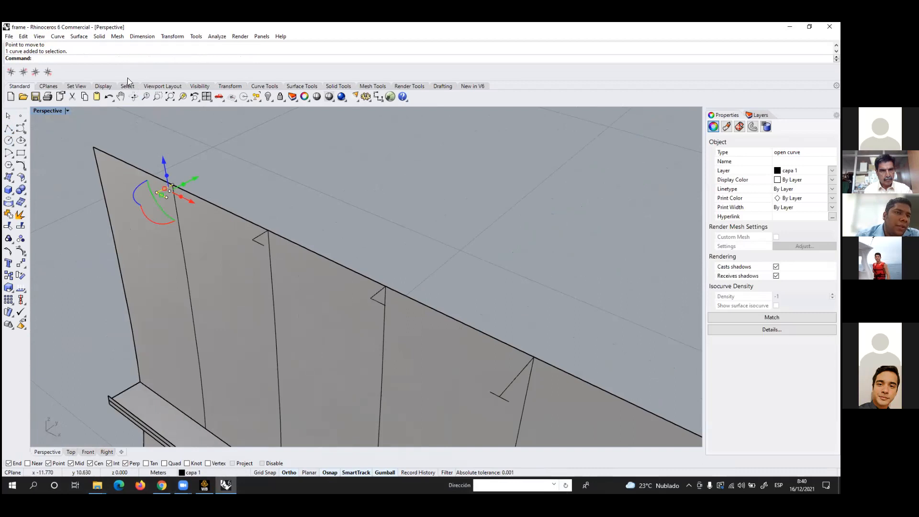
click(79, 37)
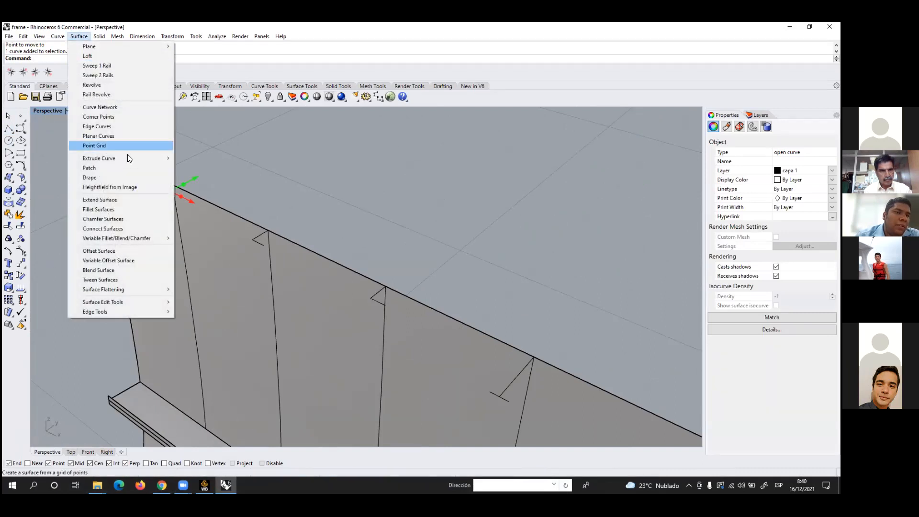
mouse_move(130, 164)
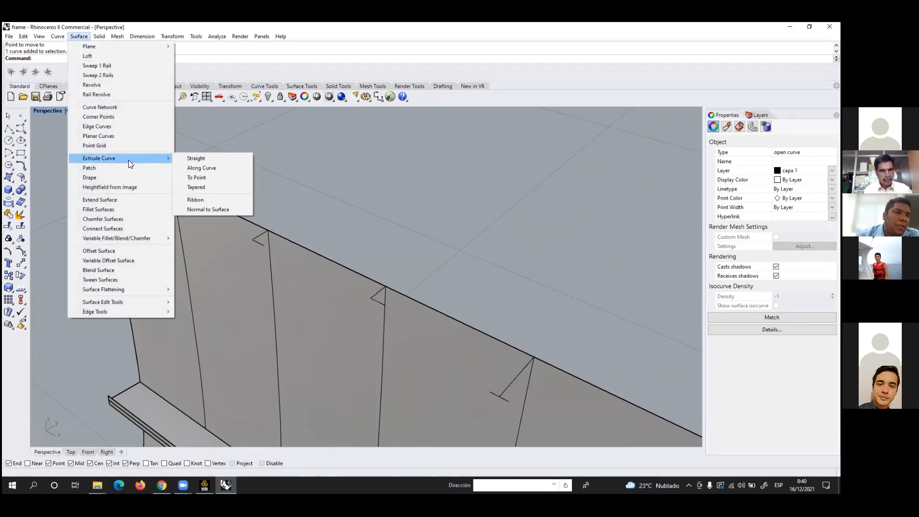
click(205, 169)
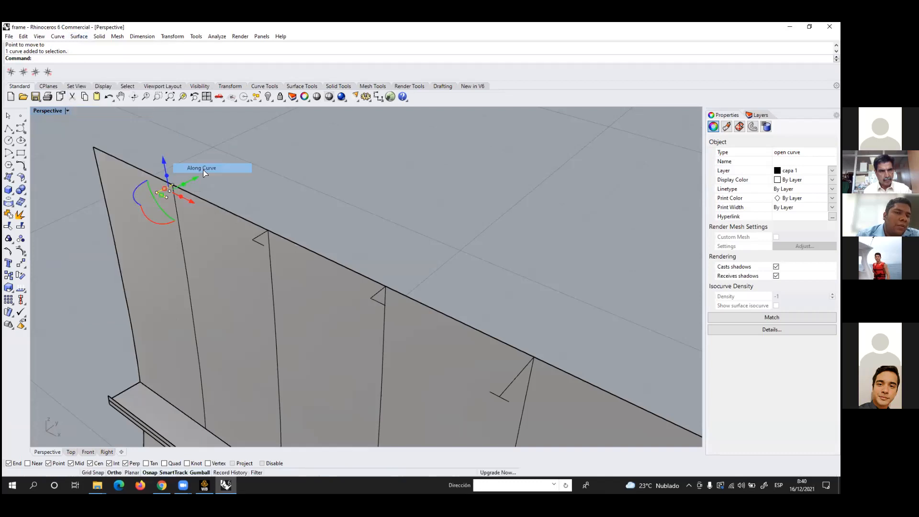
click(177, 216)
Examine the first extruded L frame from its upper end past the stringer to its lower end at the inner bottom
right_drag(239, 151, 222, 281)
scroll(214, 290, down, 6)
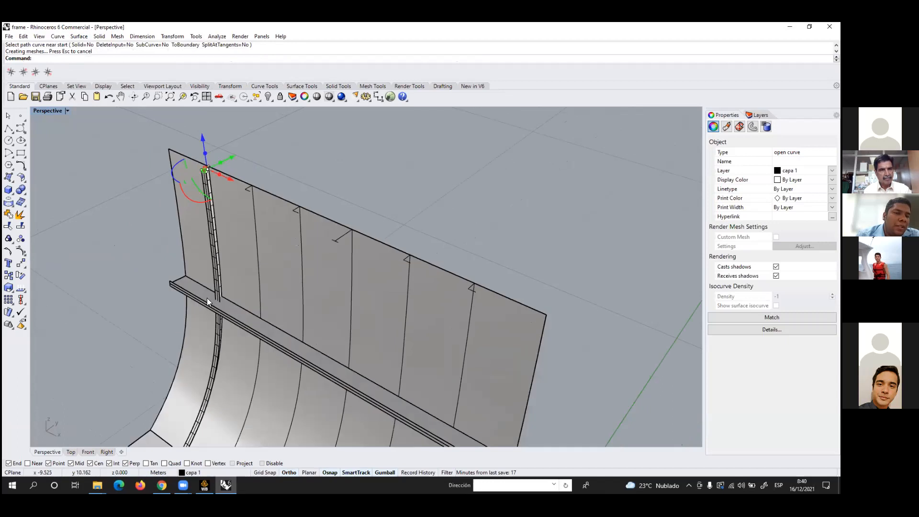
scroll(191, 397, up, 7)
right_drag(186, 363, 371, 375)
scroll(200, 394, up, 3)
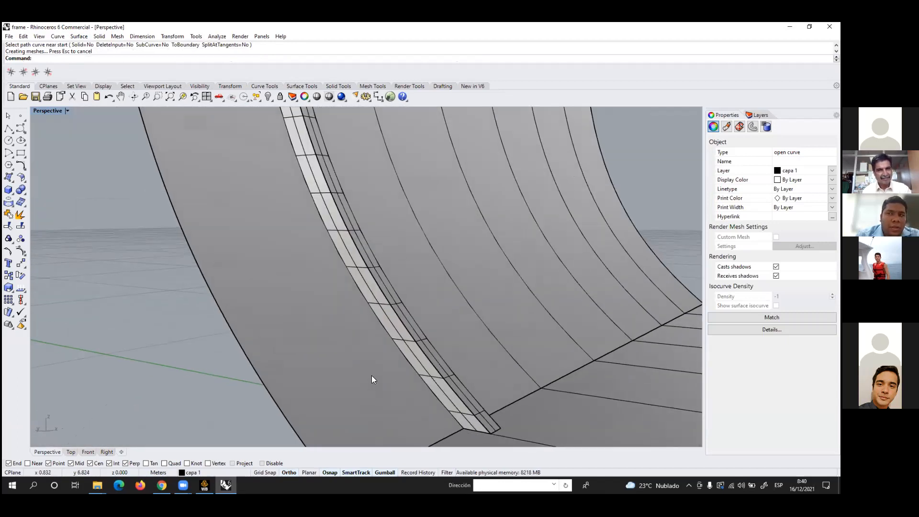
scroll(372, 375, down, 5)
scroll(386, 380, up, 5)
scroll(386, 380, down, 6)
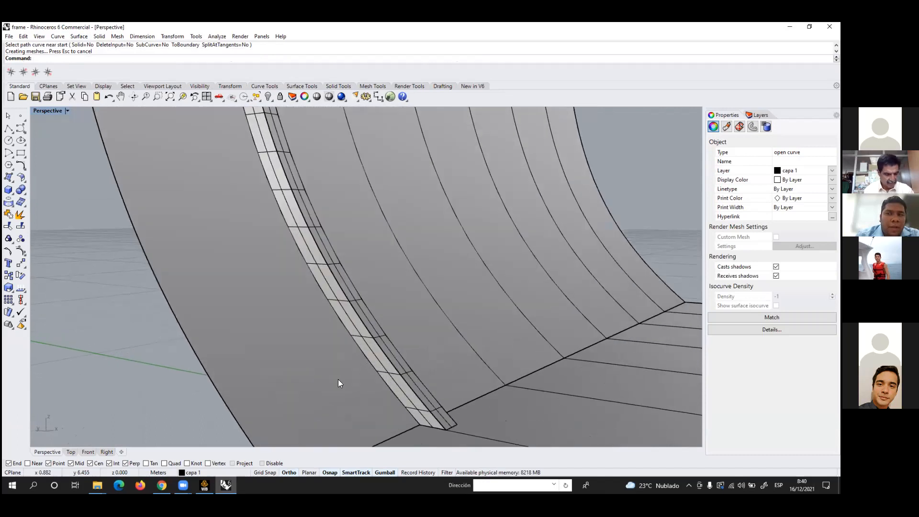
right_drag(322, 365, 191, 321)
scroll(290, 193, down, 6)
scroll(338, 197, up, 6)
scroll(341, 194, up, 3)
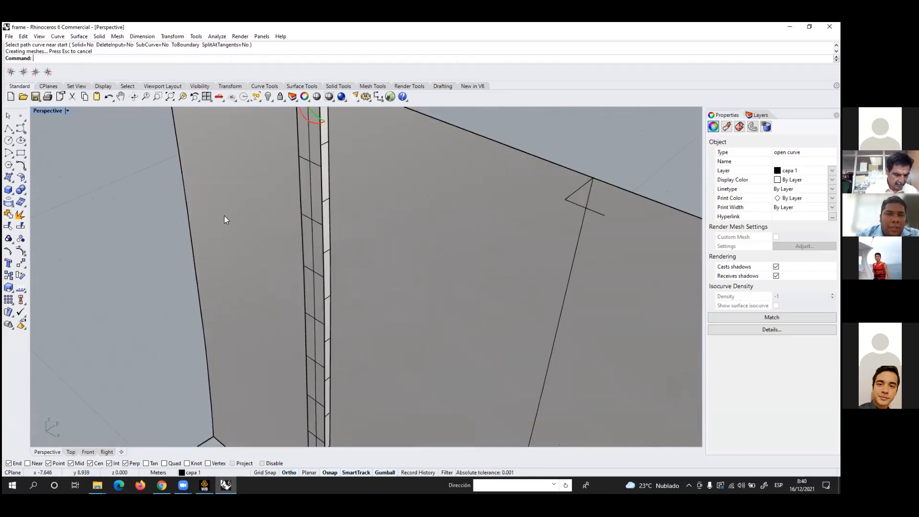
scroll(225, 217, down, 5)
scroll(196, 199, down, 4)
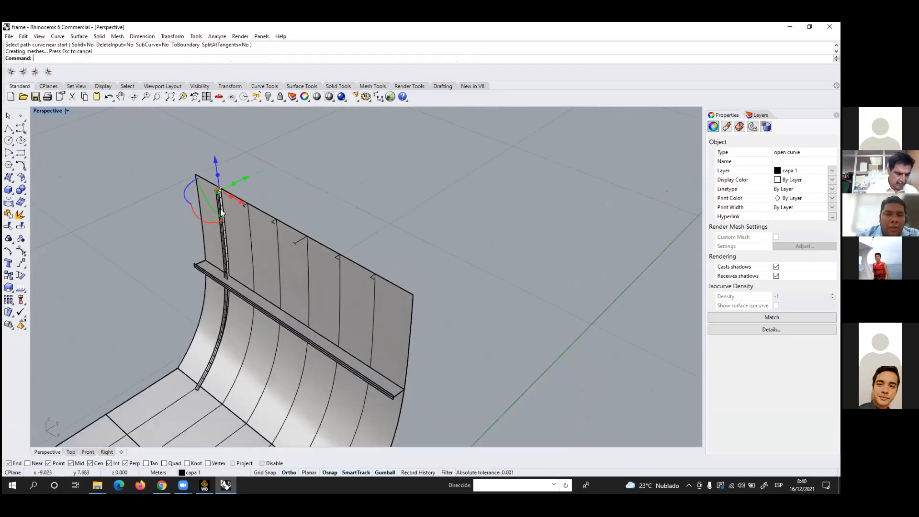
Extrude the second L profile along the second frame line of the side shell
scroll(302, 200, up, 6)
click(357, 165)
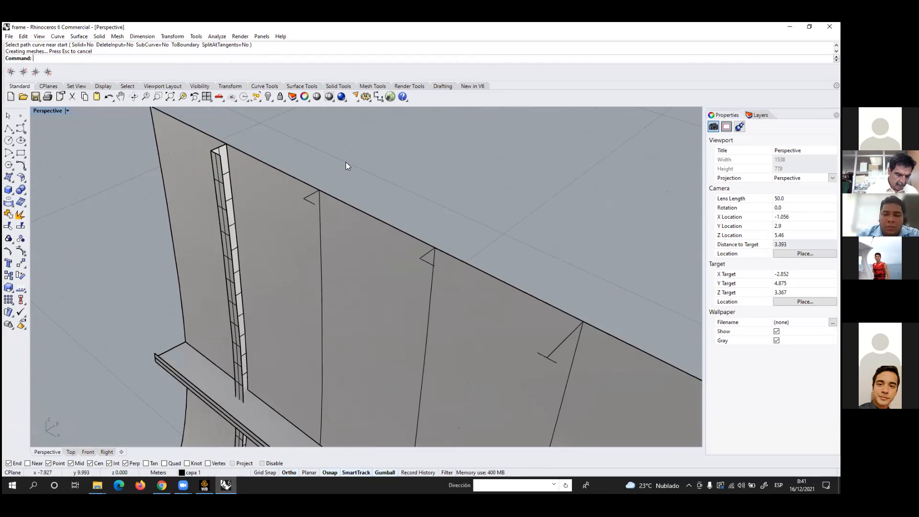
scroll(337, 191, up, 4)
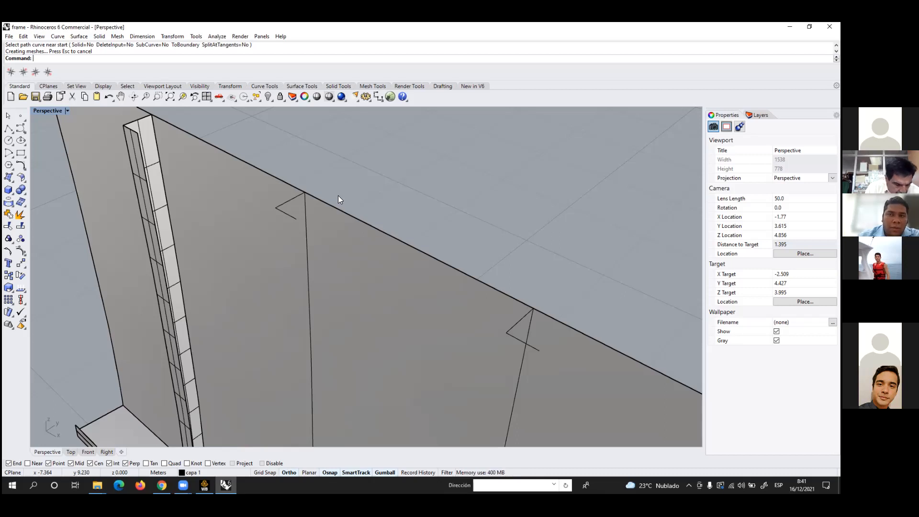
key(Return)
click(283, 202)
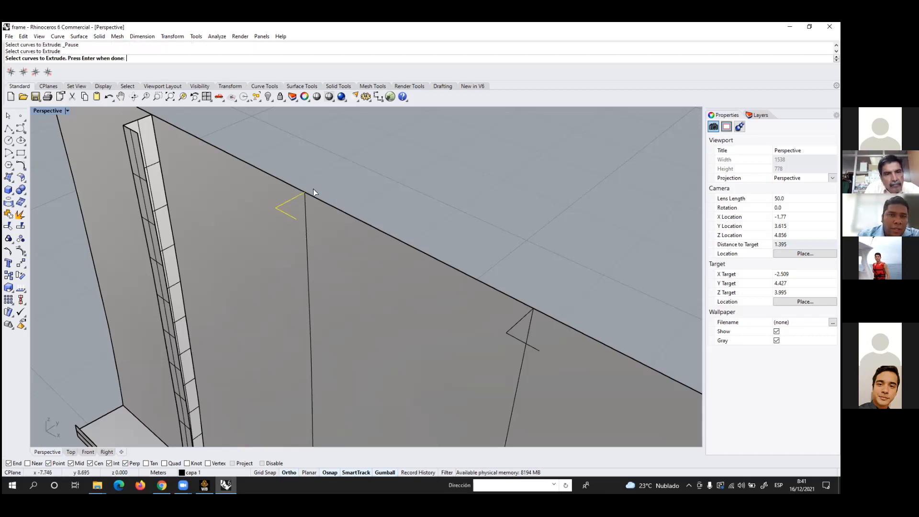
key(Return)
click(306, 233)
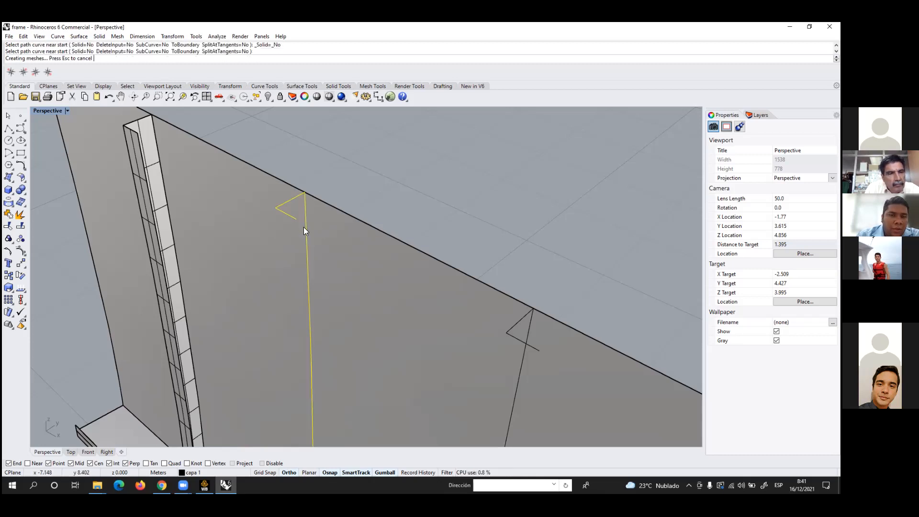
Extrude the third L profile along the third frame line of the side shell
scroll(292, 173, down, 5)
scroll(361, 235, up, 7)
click(338, 228)
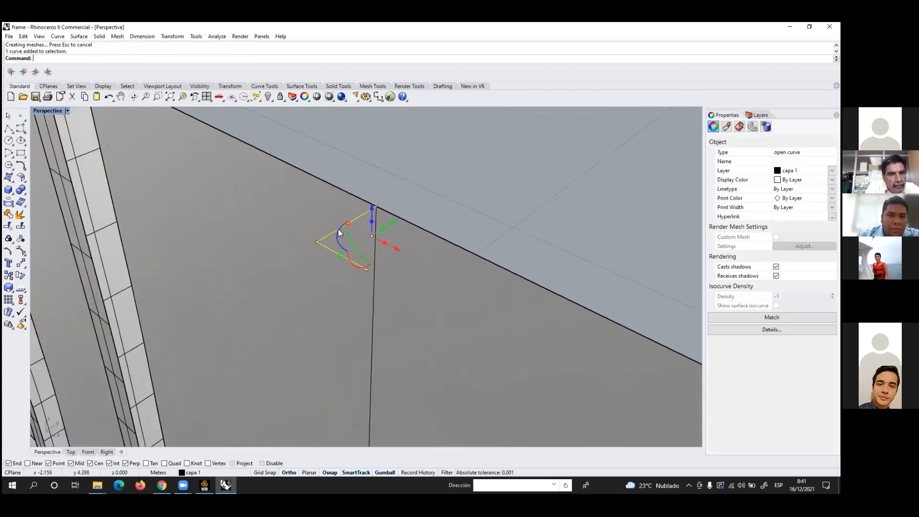
scroll(315, 203, down, 3)
key(Return)
click(347, 249)
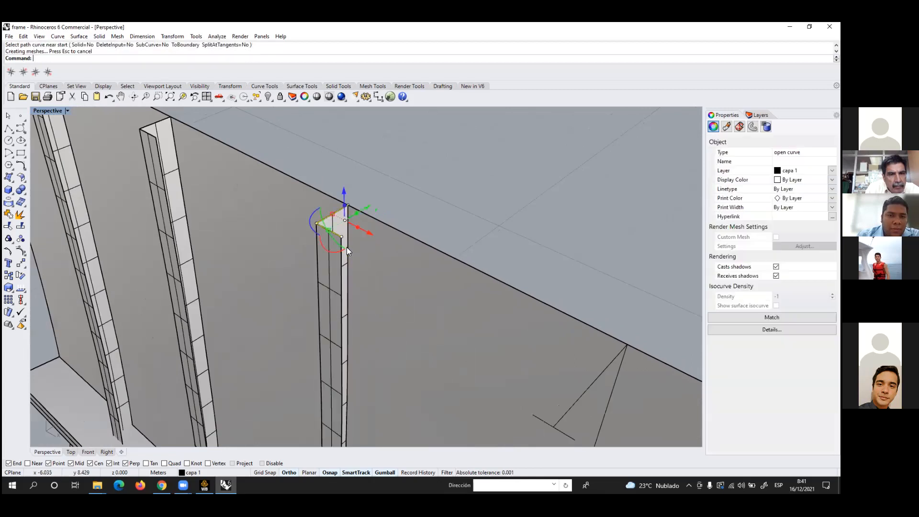
Extrude the T profile's web and flange lines together along the fourth frame line to form the web frame
scroll(318, 153, down, 4)
scroll(378, 178, up, 4)
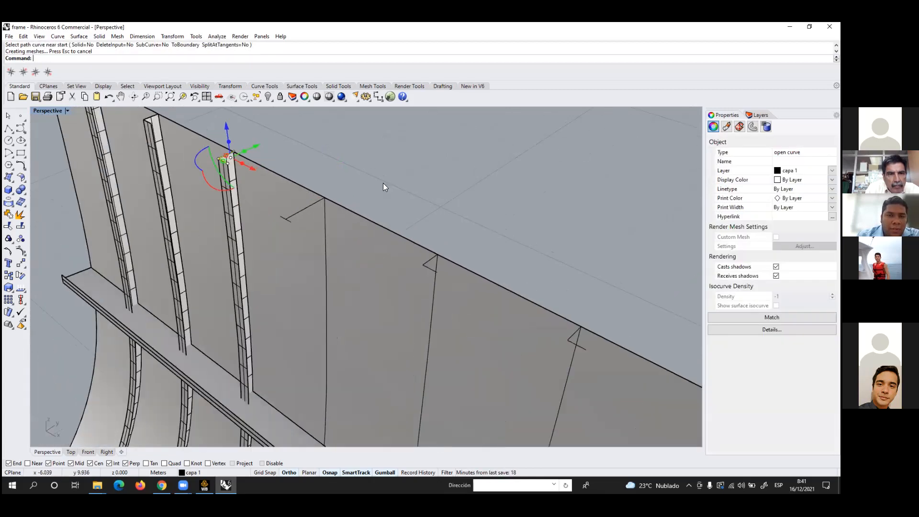
click(290, 215)
scroll(280, 221, up, 6)
scroll(304, 225, down, 2)
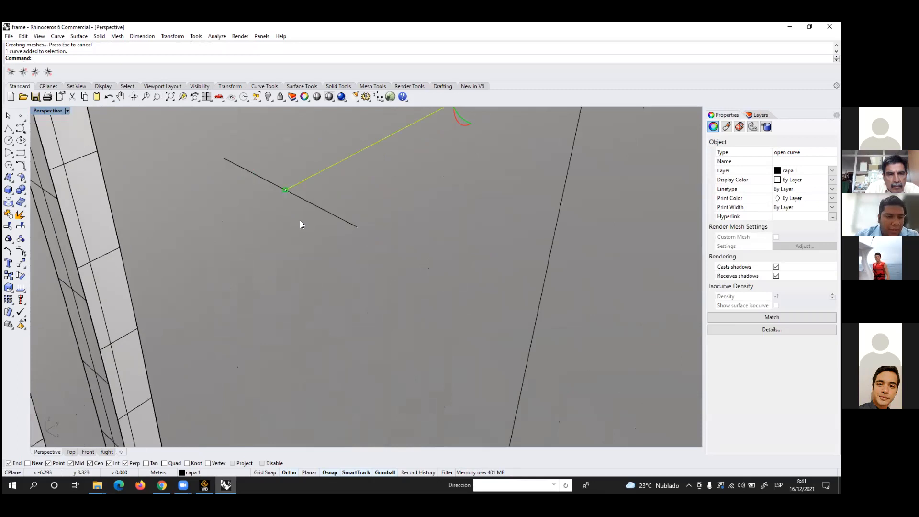
click(319, 207)
scroll(225, 198, down, 8)
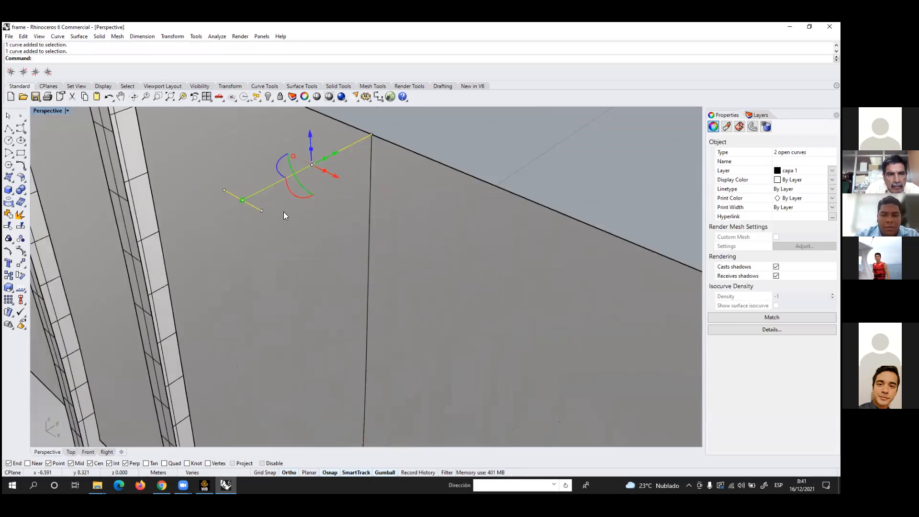
right_click(284, 212)
click(369, 213)
scroll(449, 259, down, 5)
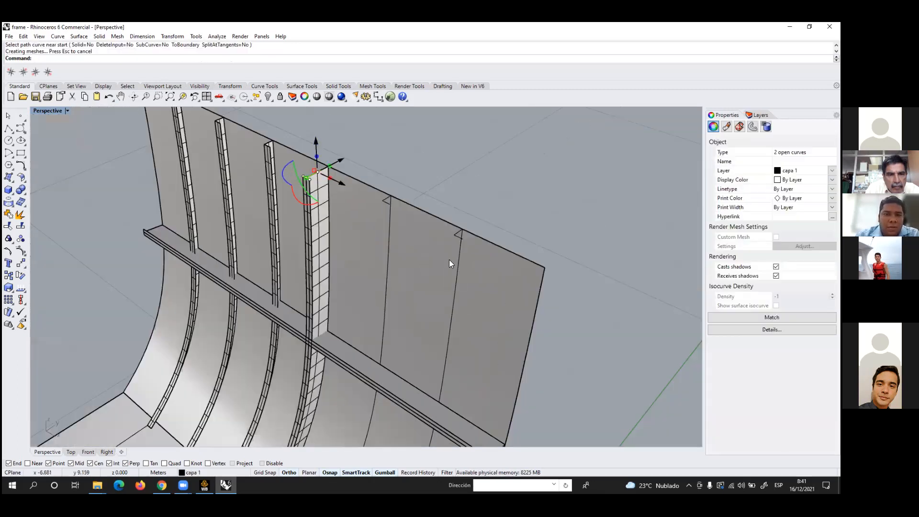
Extrude the L profile beside the T web frame along the fifth frame line
scroll(386, 182, up, 6)
scroll(303, 183, down, 2)
scroll(294, 157, up, 4)
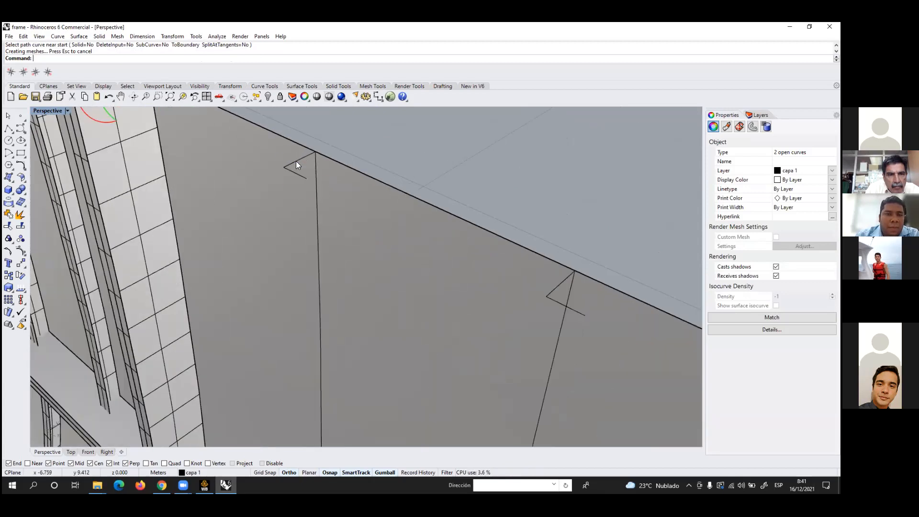
click(296, 161)
right_click(313, 206)
click(318, 203)
scroll(328, 209, down, 6)
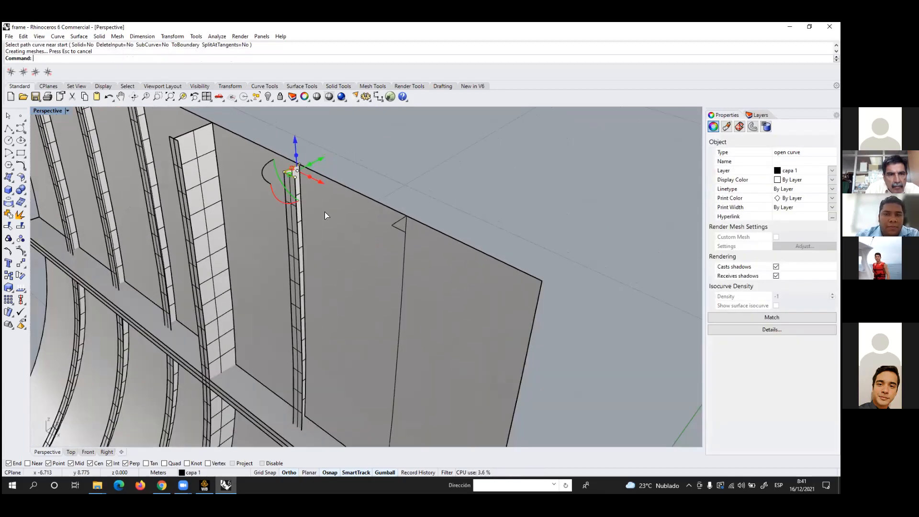
Extrude the last L profile along the sixth frame line of the side shell
scroll(407, 221, up, 4)
scroll(370, 188, down, 2)
click(368, 189)
right_click(382, 210)
click(378, 225)
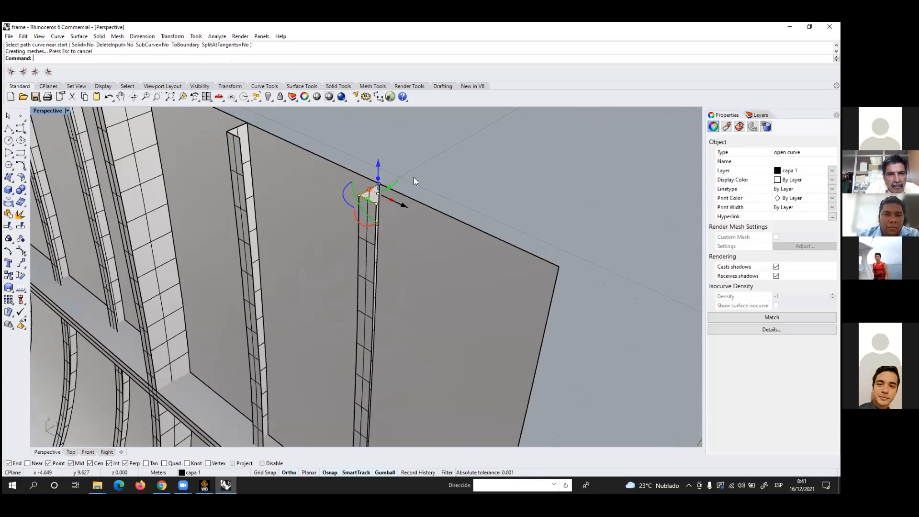
Examine the complete row of side frames and how they meet the stringer and the inner bottom
scroll(412, 176, down, 5)
scroll(456, 245, up, 4)
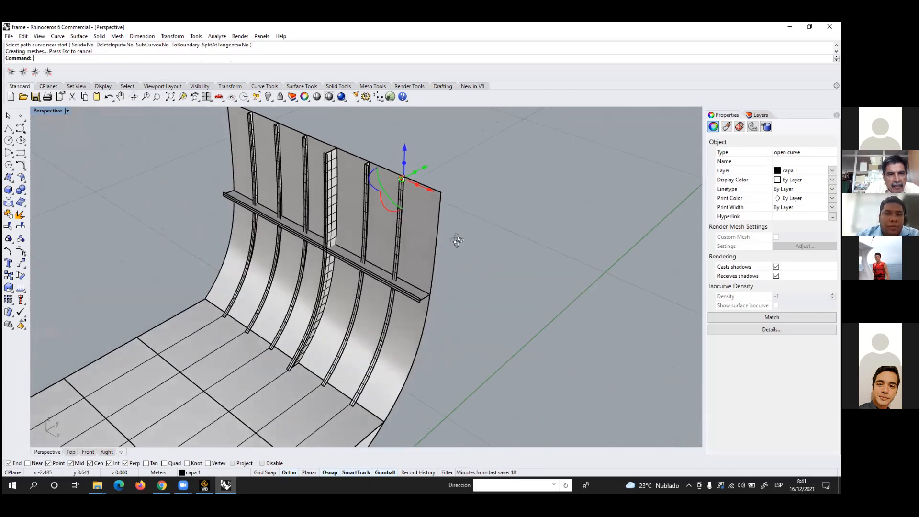
scroll(417, 225, down, 3)
right_drag(421, 212, 387, 191)
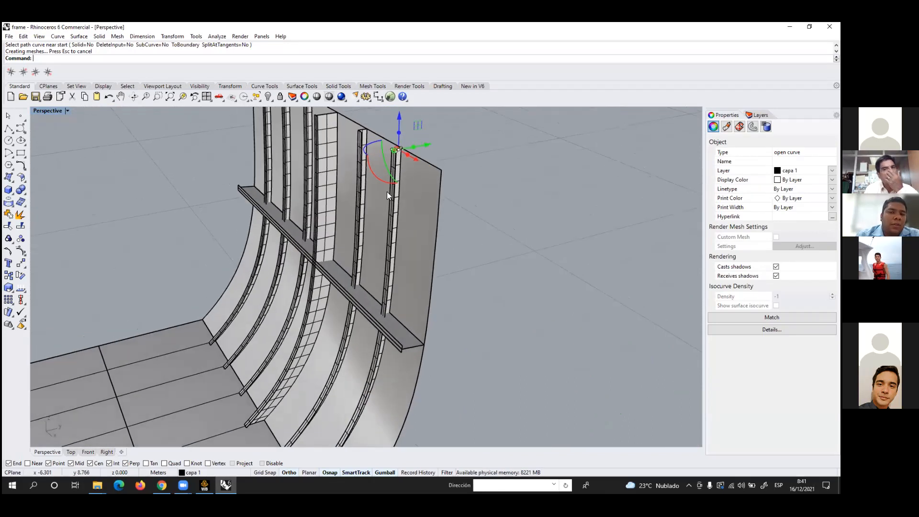
scroll(386, 191, down, 3)
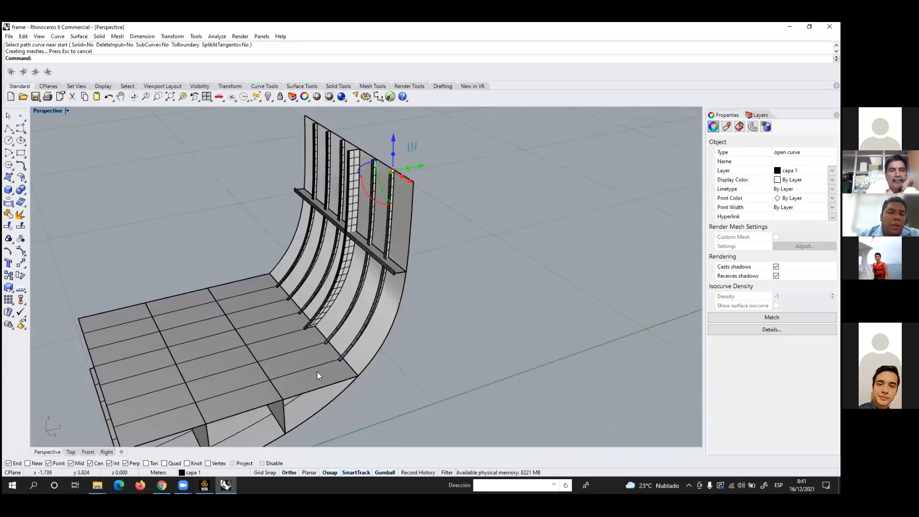
scroll(341, 357, up, 2)
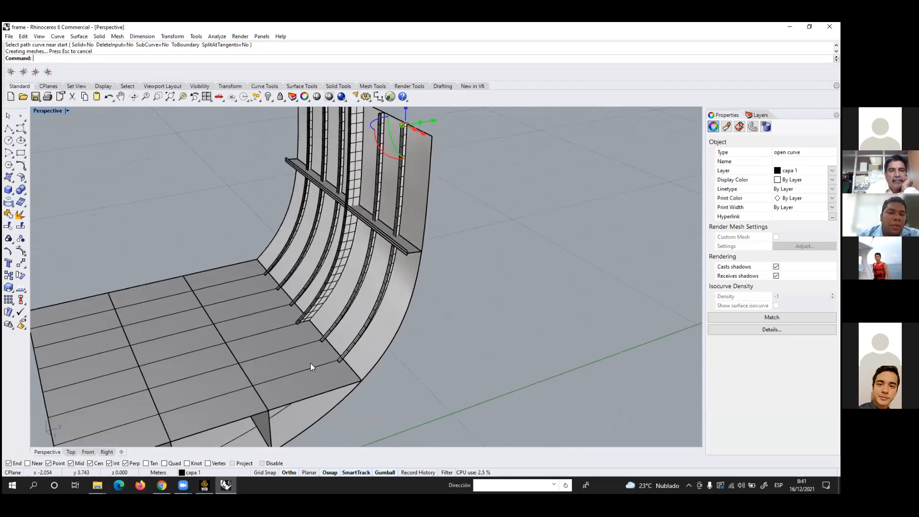
scroll(389, 322, down, 2)
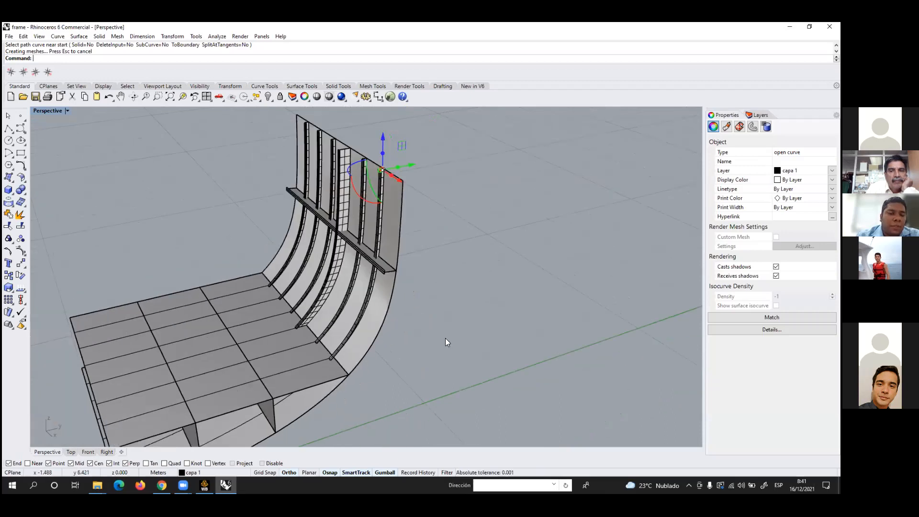
click(447, 342)
scroll(413, 259, down, 3)
scroll(420, 318, up, 2)
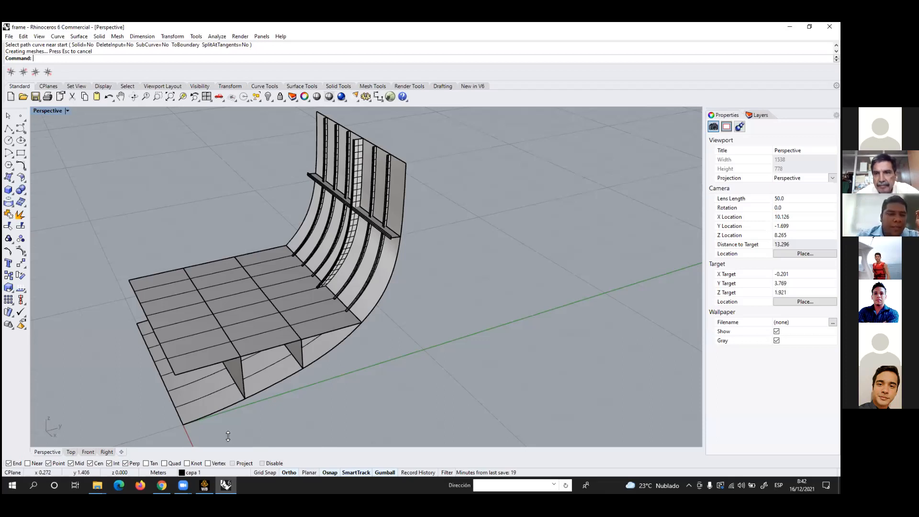
Switch to the PDF slide in Chrome showing the midship section and profile drawings
key(alt+Tab)
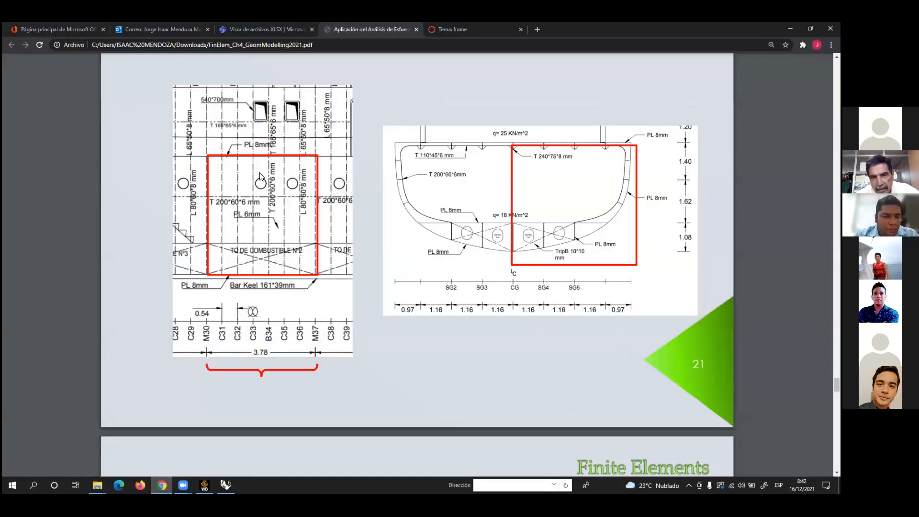
Mark the C36 and B34 frame lines freehand on the page 21 plan drawing and clear the marks
ctrl+scroll(260, 171, up, 1)
ctrl+scroll(259, 170, up, 1)
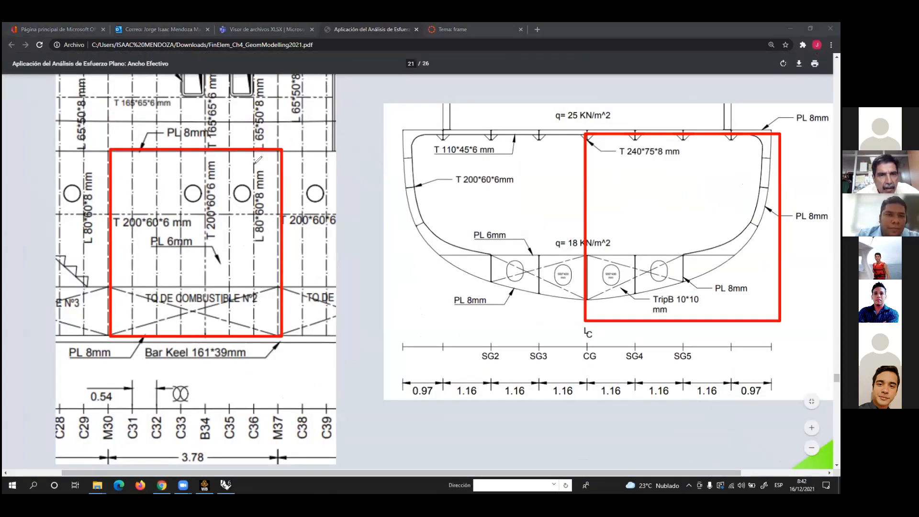
drag(253, 190, 254, 275)
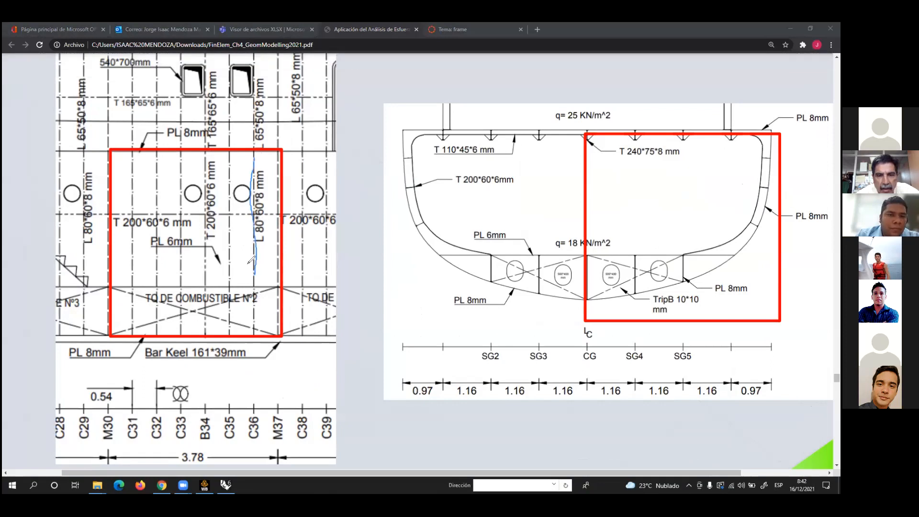
click(204, 267)
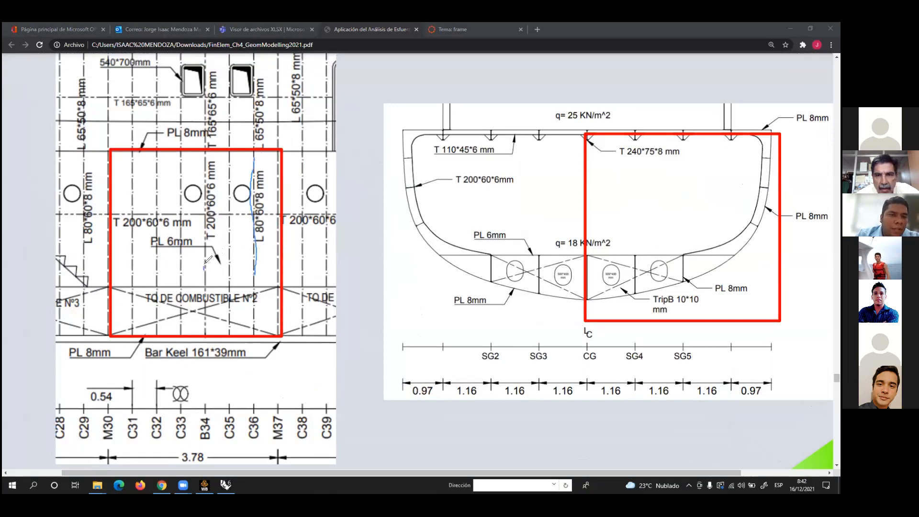
drag(205, 268, 211, 161)
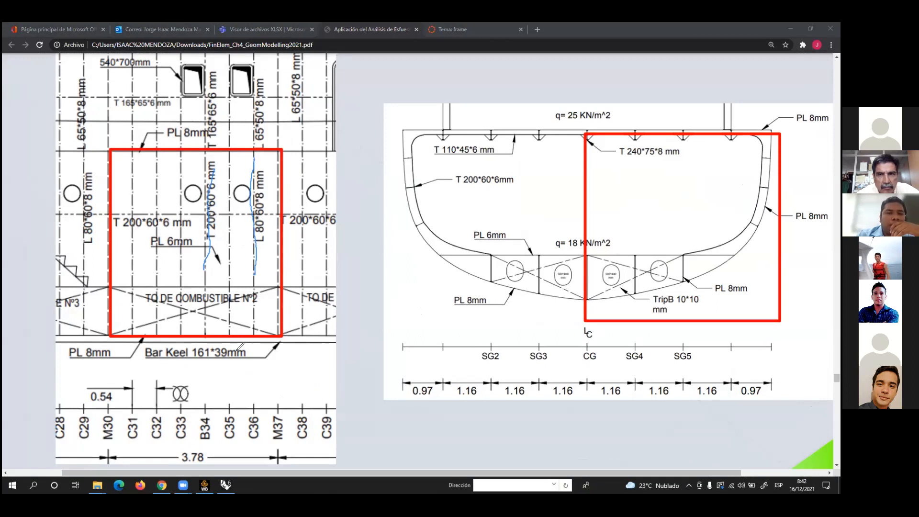
click(470, 106)
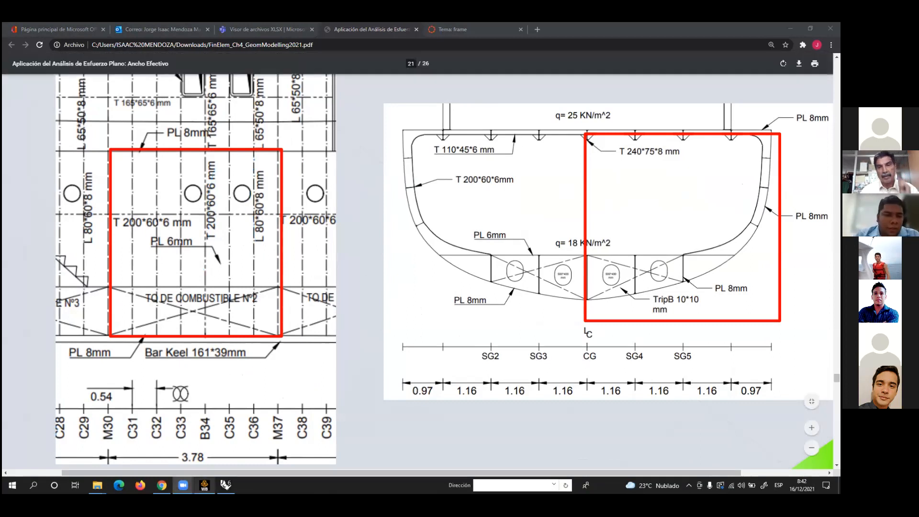
Examine the midship block model in Rhinoceros and compare it with the PDF instructions in the browser, through steps 7 and 8 on page 24
mouse_move(225, 485)
click(225, 450)
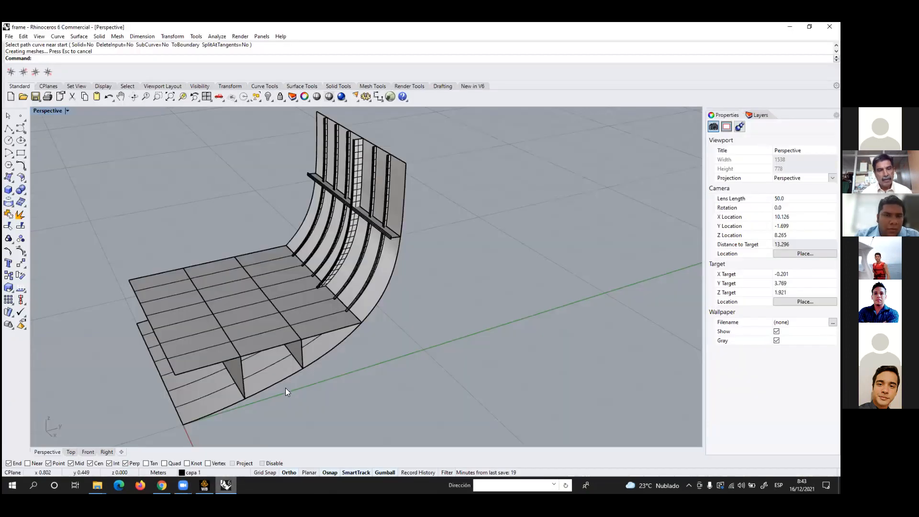
right_drag(264, 334, 283, 311)
scroll(279, 325, down, 2)
click(162, 486)
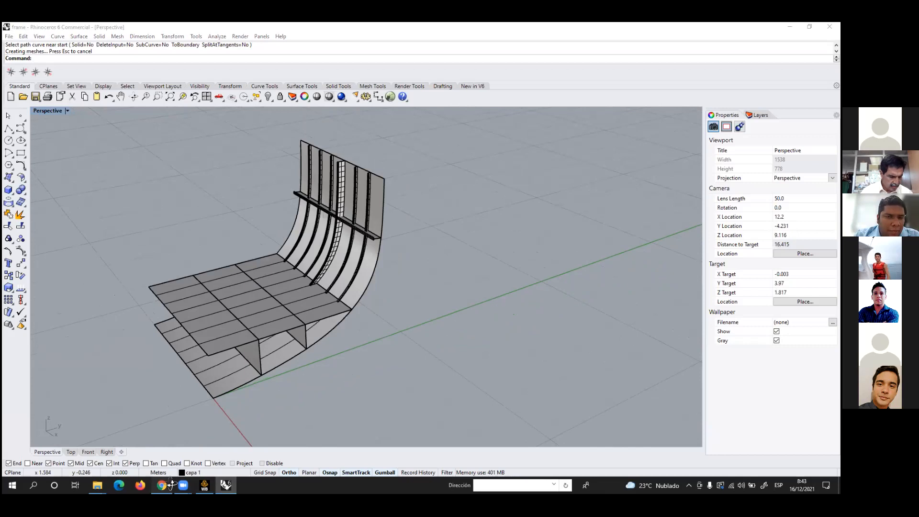
scroll(254, 345, down, 6)
ctrl+scroll(256, 342, down, 1)
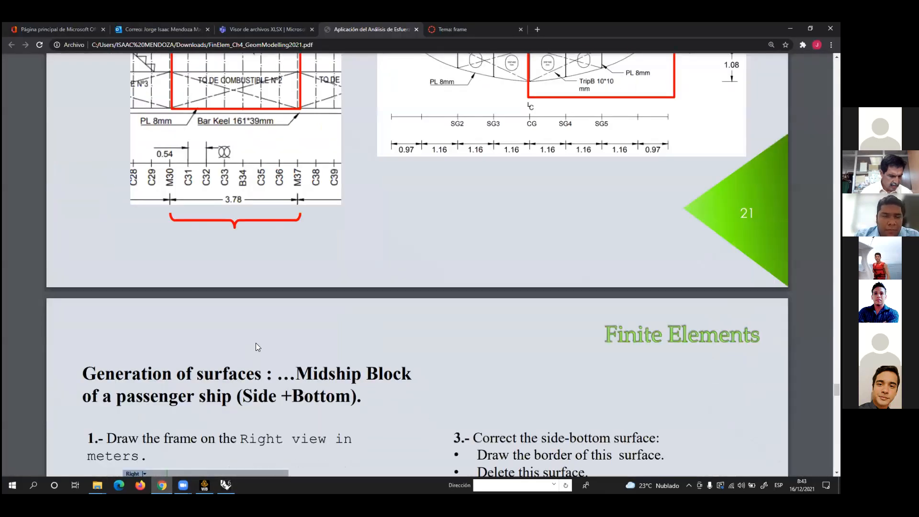
scroll(256, 343, down, 1)
scroll(255, 343, down, 15)
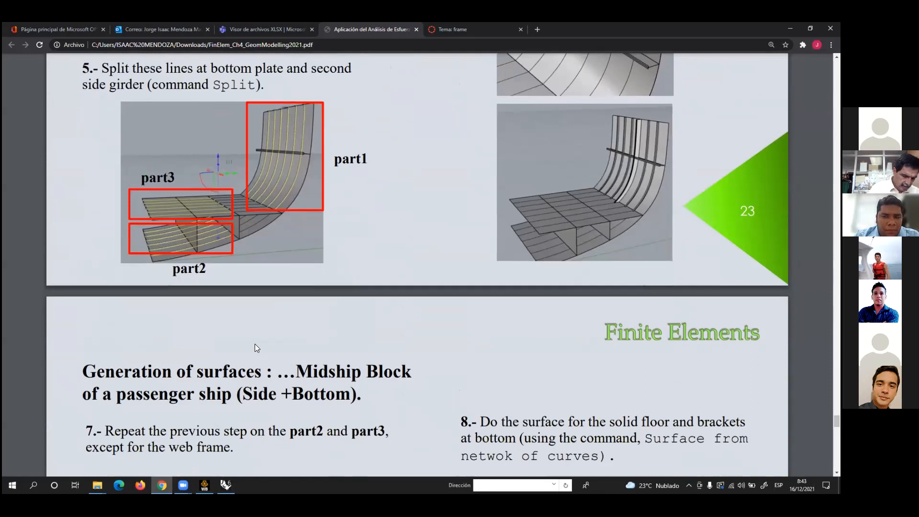
scroll(254, 344, down, 7)
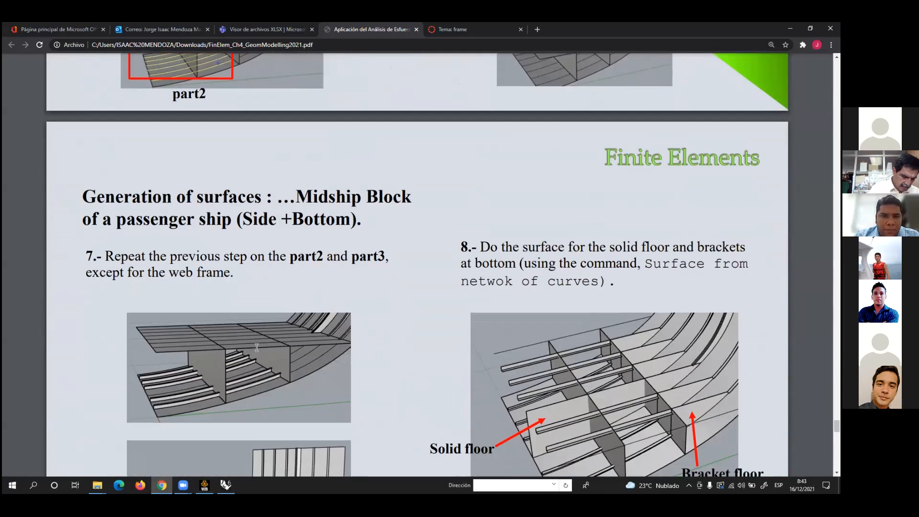
scroll(256, 347, down, 2)
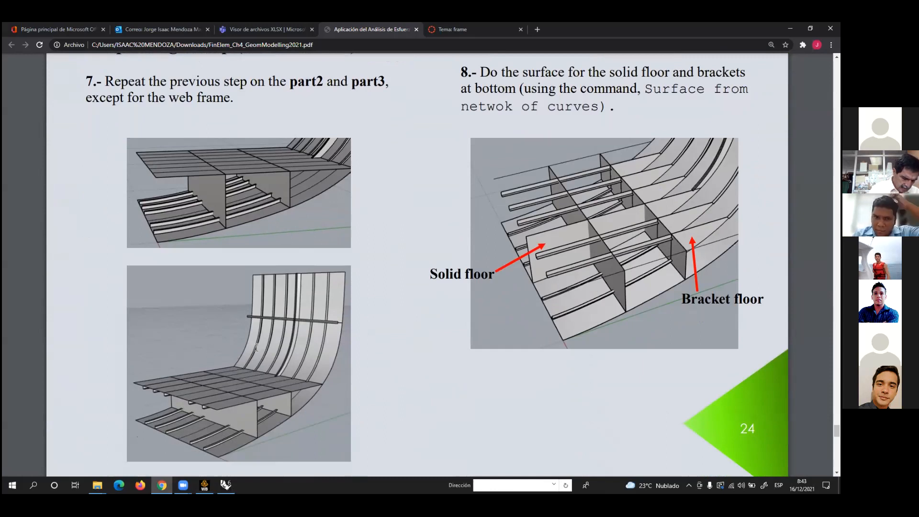
Switch to Rhinoceros and delete the outermost side stiffener's polysurface, keeping its L-shaped profile curve
click(226, 485)
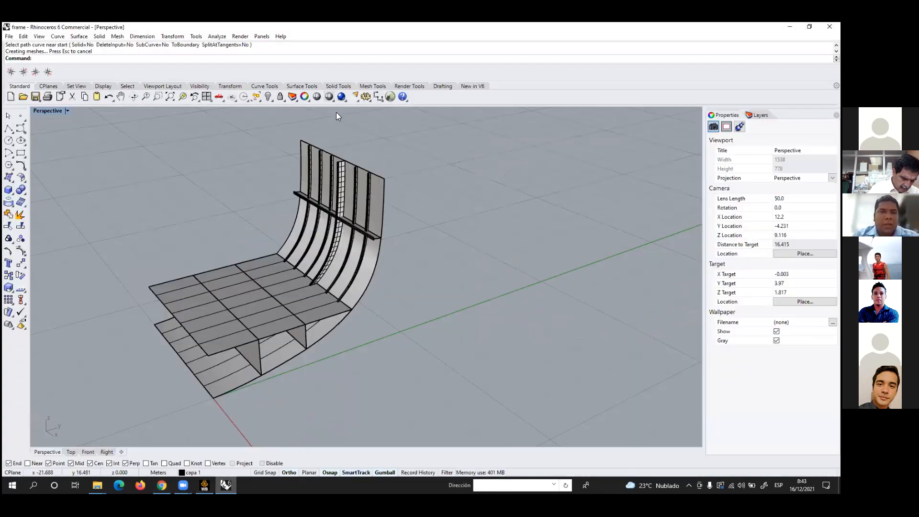
scroll(308, 150, up, 15)
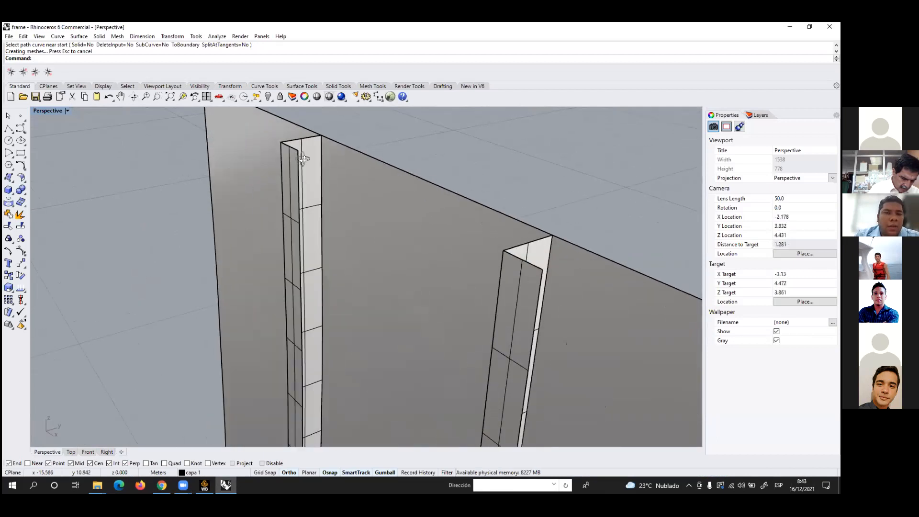
click(301, 165)
key(Delete)
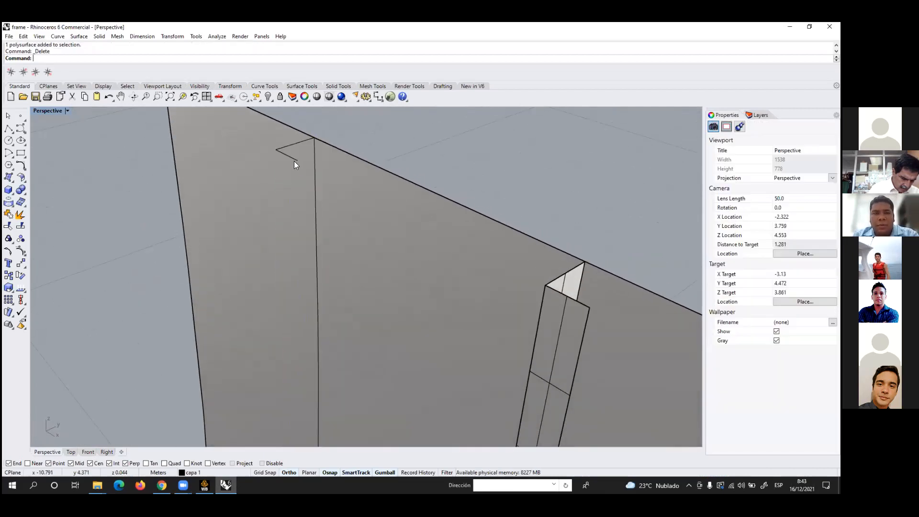
Extrude the L-shaped profile along the vertical frame curve on the side plate, with Solid set to No
click(286, 146)
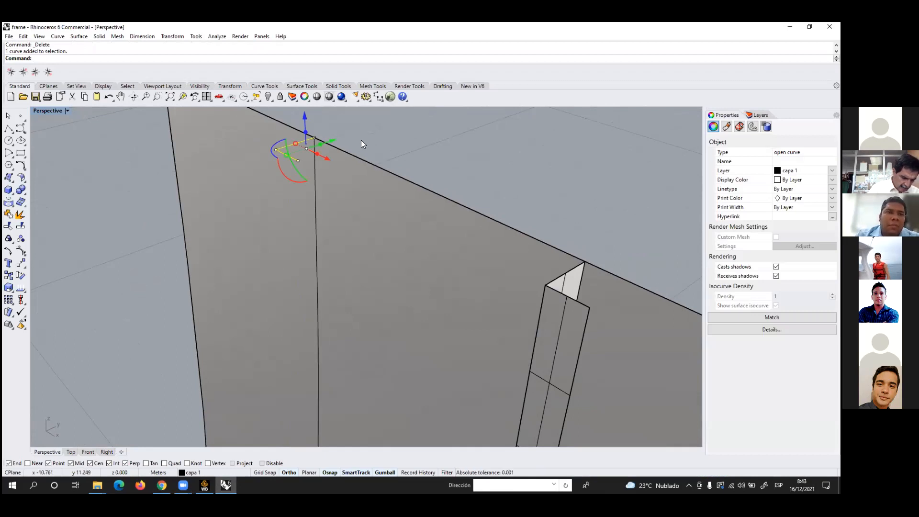
click(80, 37)
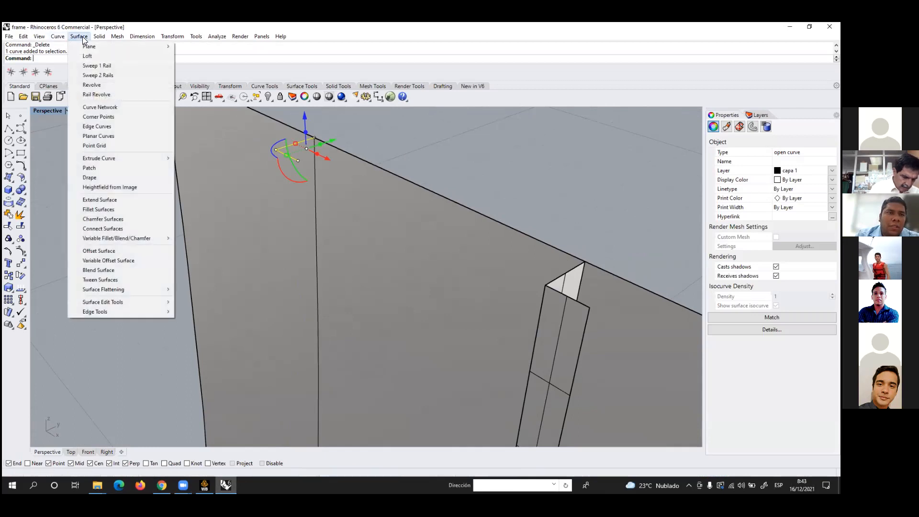
mouse_move(144, 159)
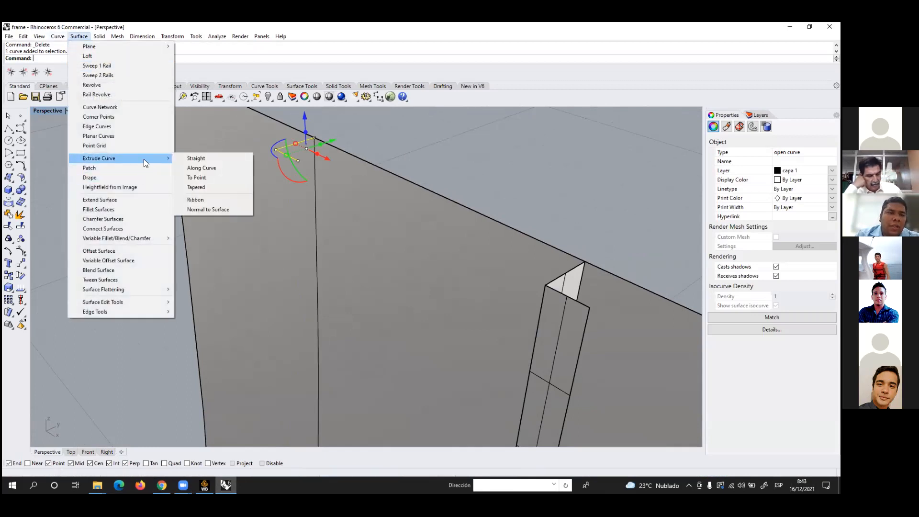
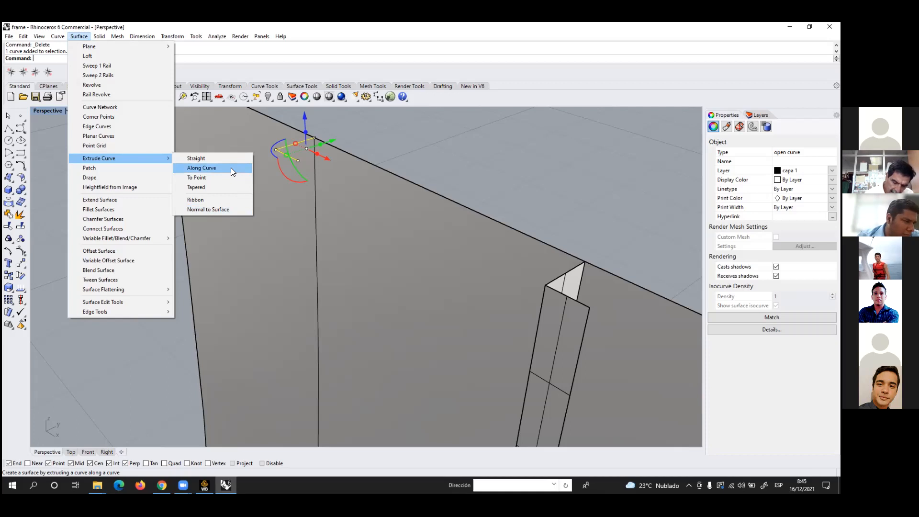
click(450, 132)
click(286, 146)
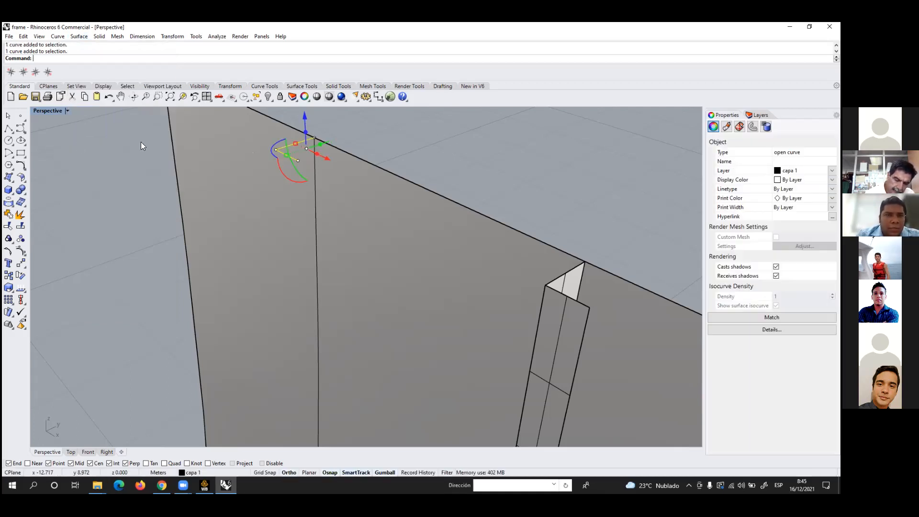
right_click(97, 118)
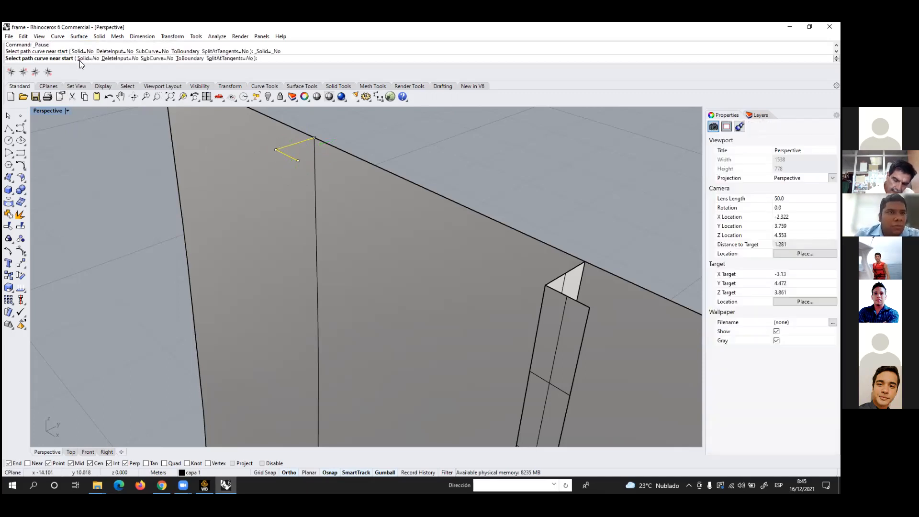
click(315, 184)
Inspect the model's double bottom and check it against the stiffener and floor figures of steps 7 and 8 in the PDF
scroll(288, 187, down, 3)
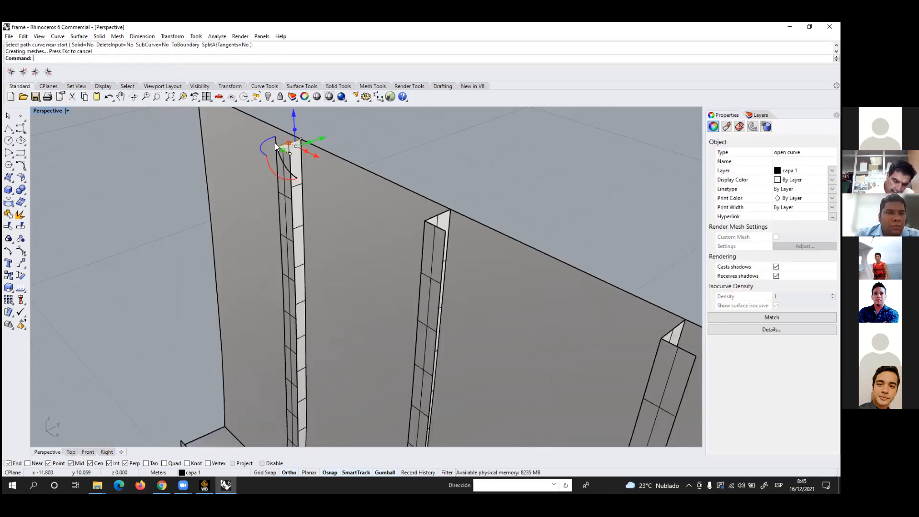
scroll(252, 189, down, 6)
scroll(281, 320, down, 3)
scroll(249, 368, up, 4)
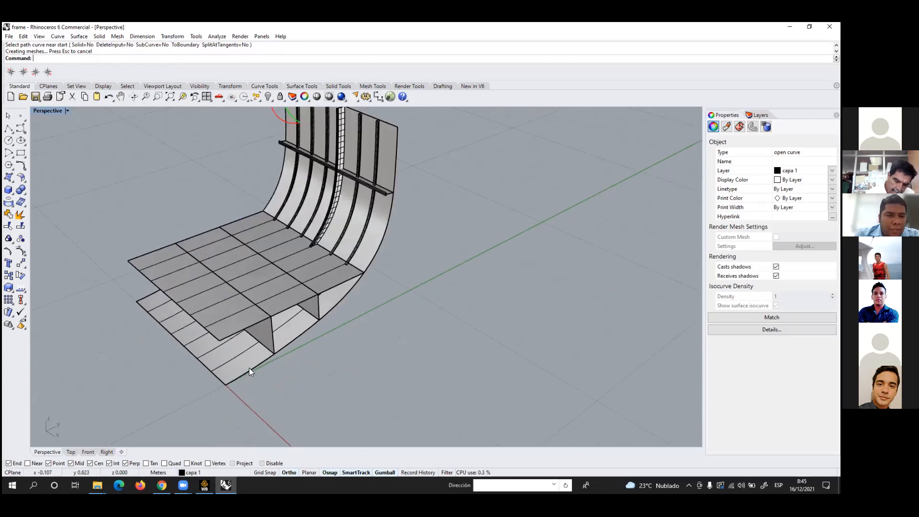
click(162, 485)
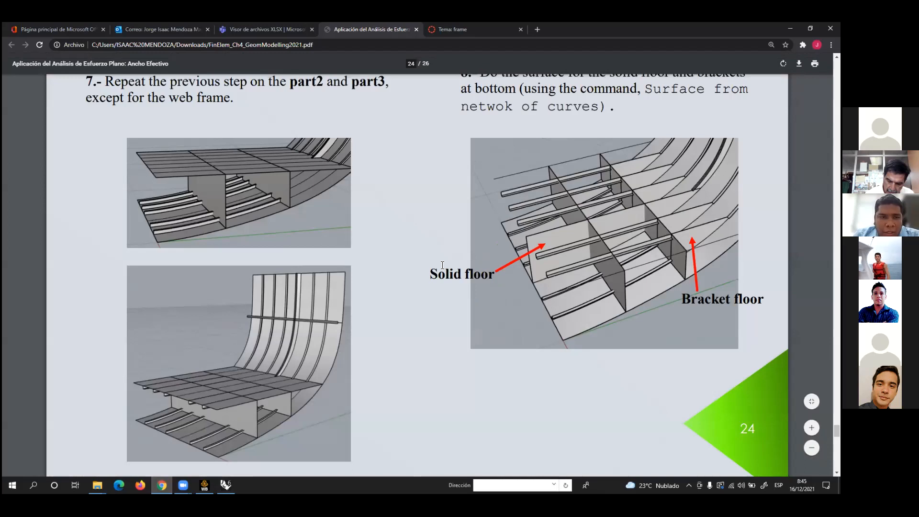
scroll(286, 257, up, 1)
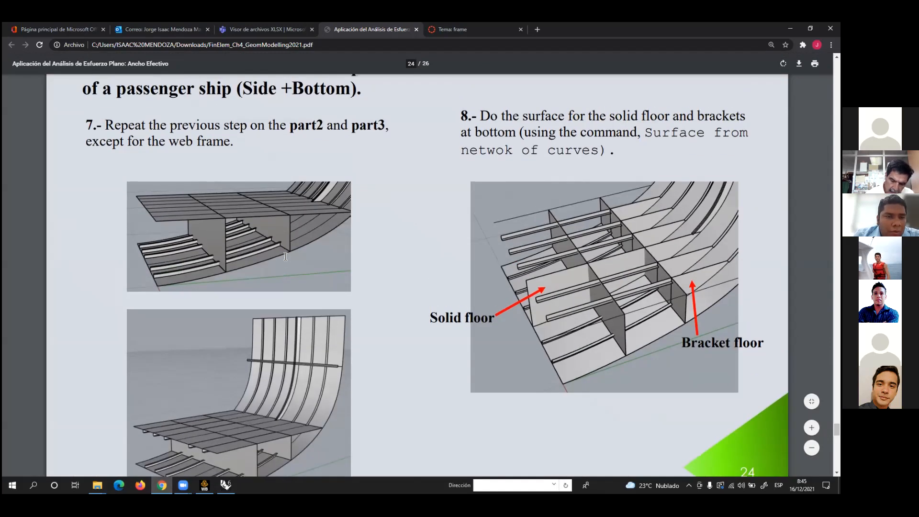
scroll(285, 257, down, 1)
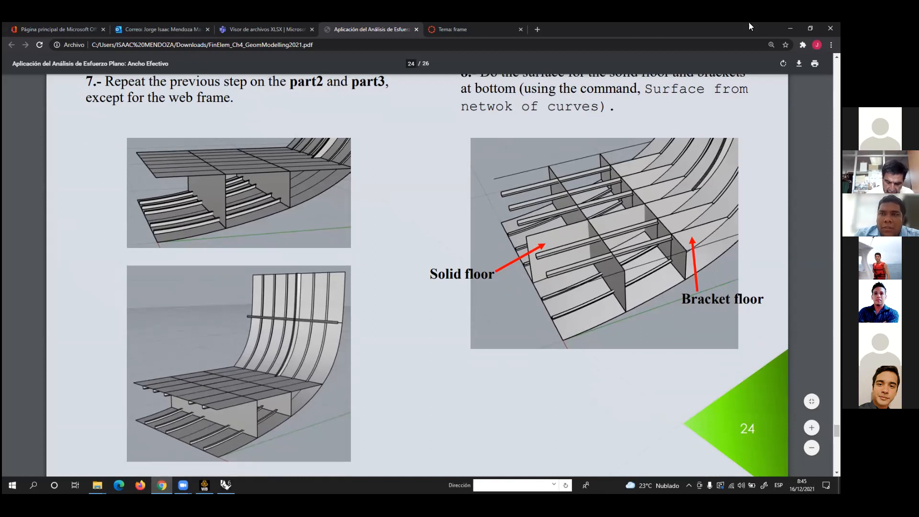
click(790, 29)
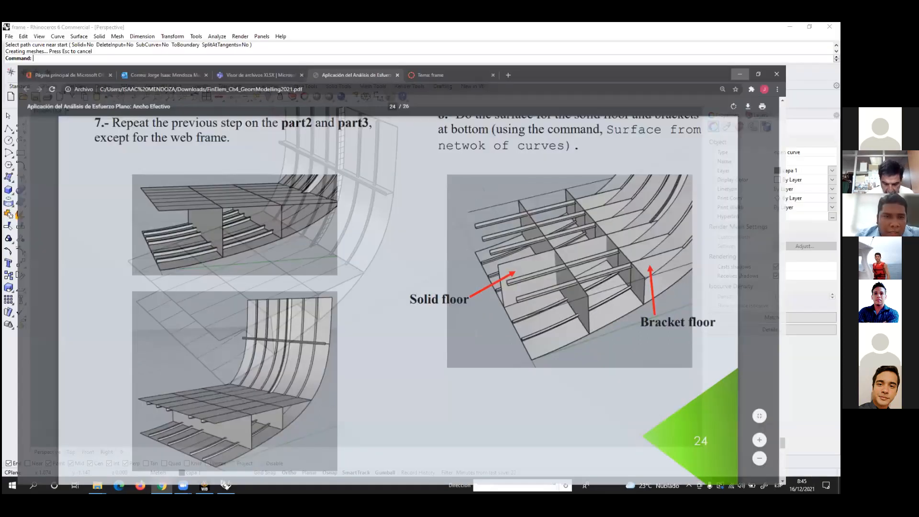
Draw a vertical 0.08 m polyline downward from the inner bottom plate's free edge, starting at the end of its first stiffener line
scroll(211, 338, up, 4)
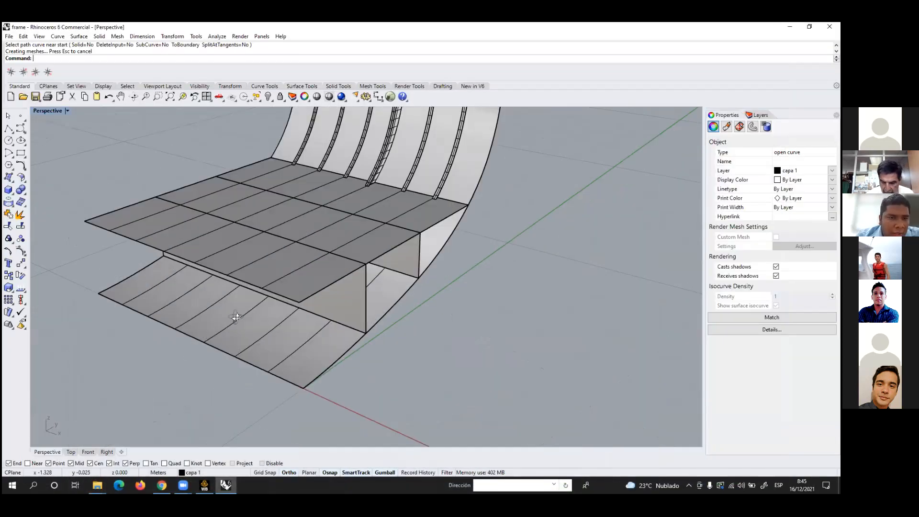
click(8, 129)
scroll(103, 256, up, 5)
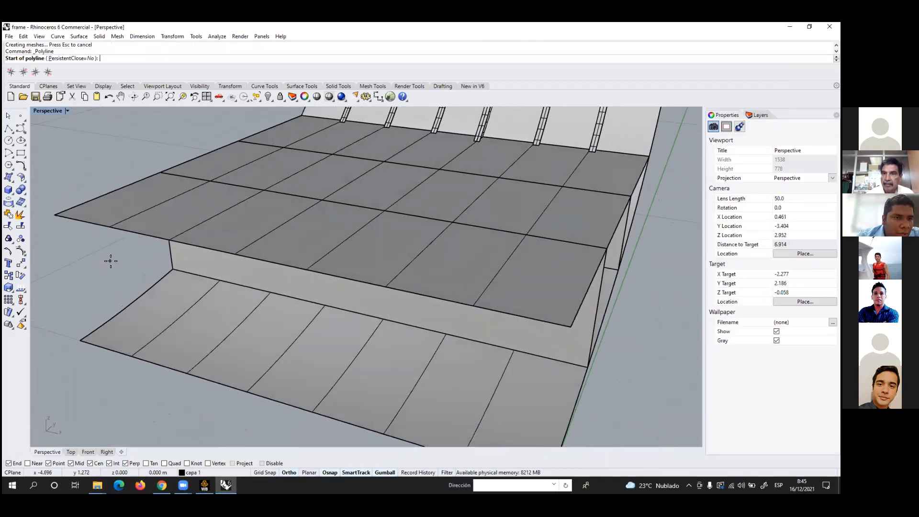
click(109, 228)
scroll(111, 246, up, 3)
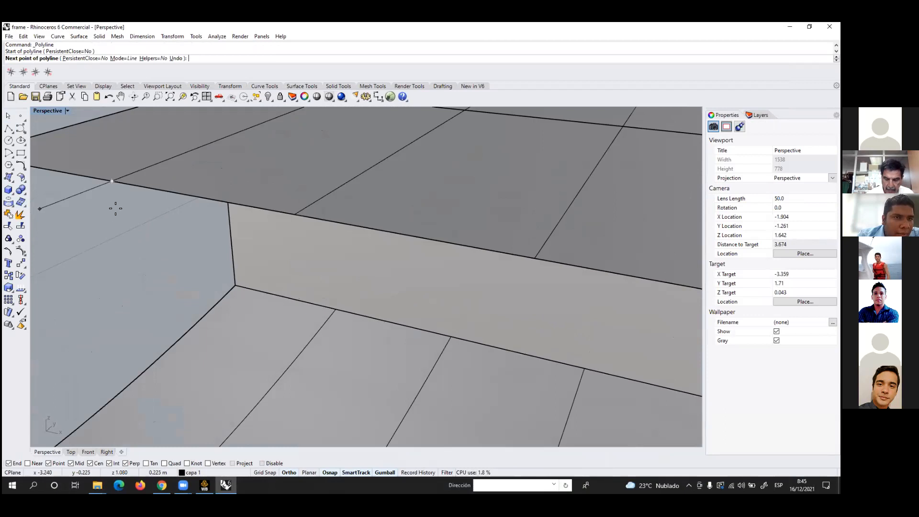
scroll(115, 207, down, 5)
scroll(364, 341, down, 3)
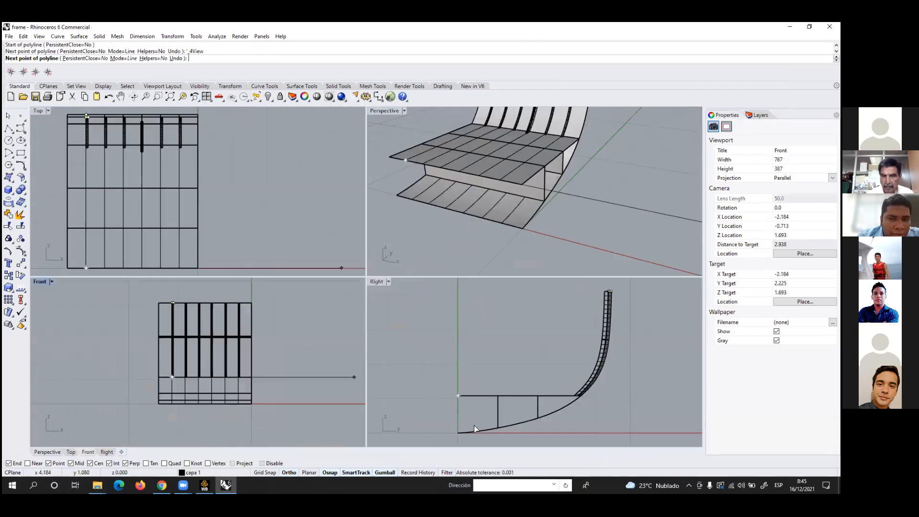
scroll(465, 416, up, 5)
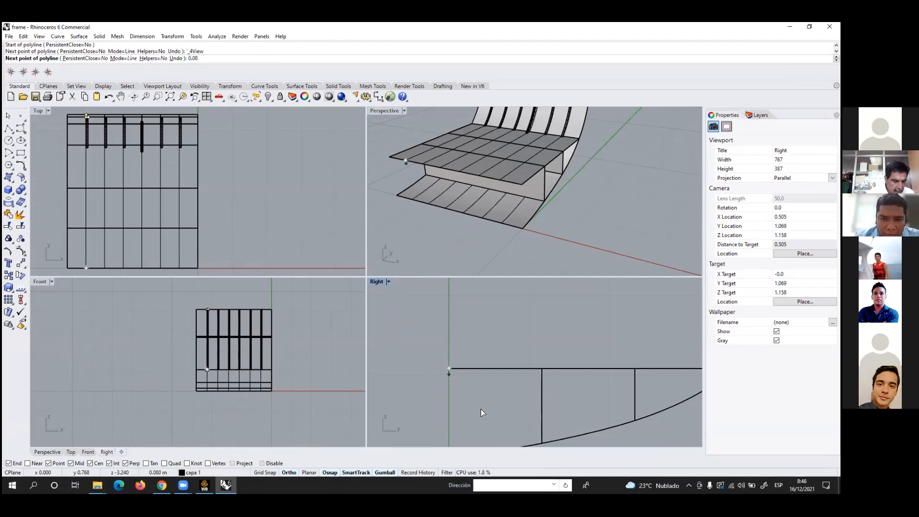
key(Return)
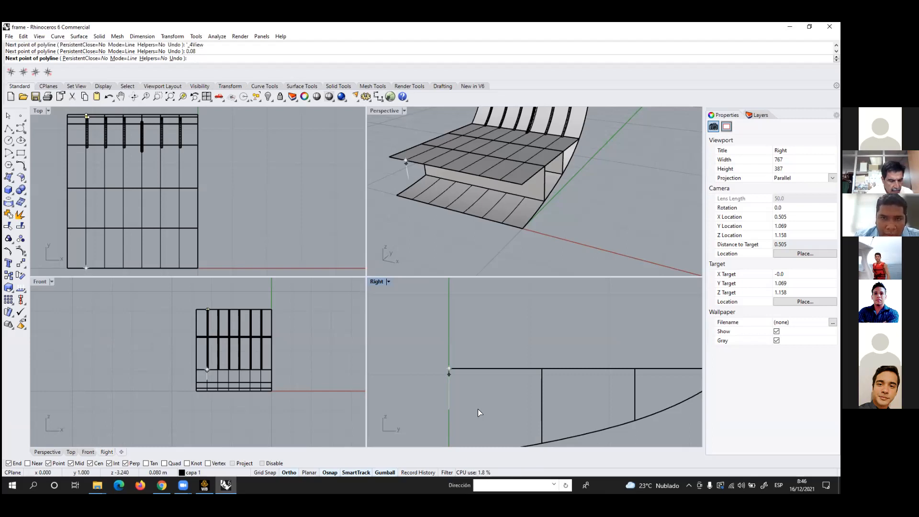
click(488, 406)
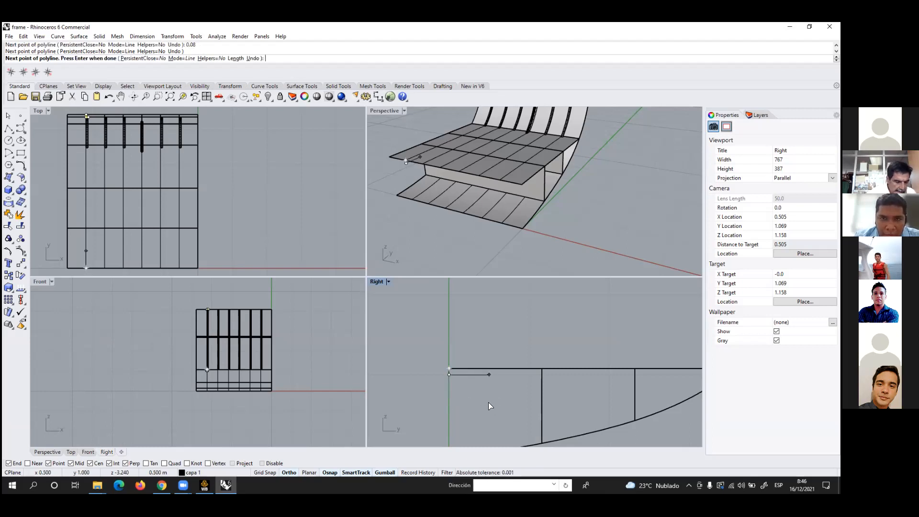
key(Return)
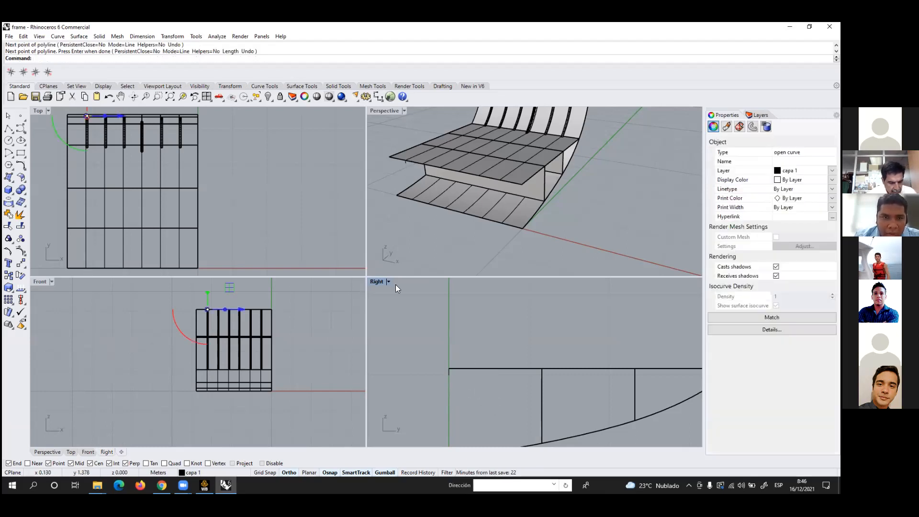
double_click(385, 110)
scroll(234, 244, up, 5)
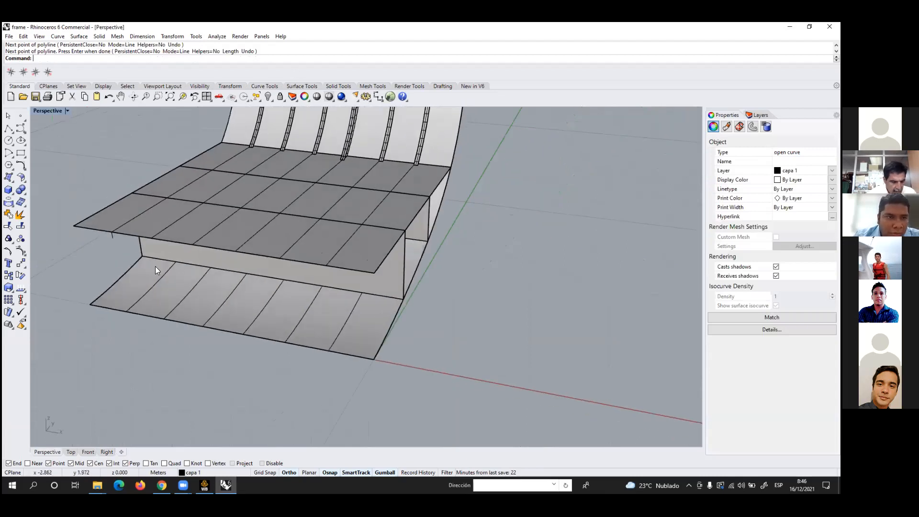
Draw a horizontal 0.06 m polyline in the positive X direction from the lower end of the vertical line under the inner bottom plate
click(17, 167)
click(118, 235)
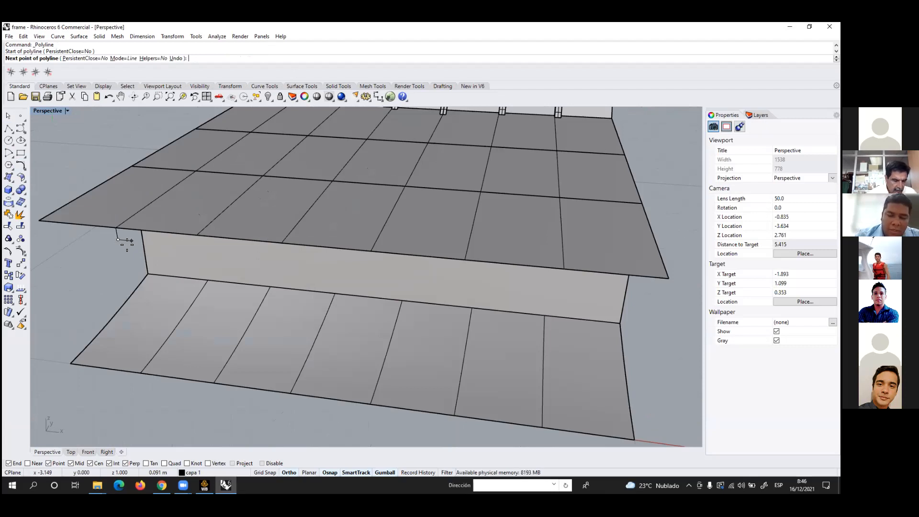
text(0.06)
key(Return)
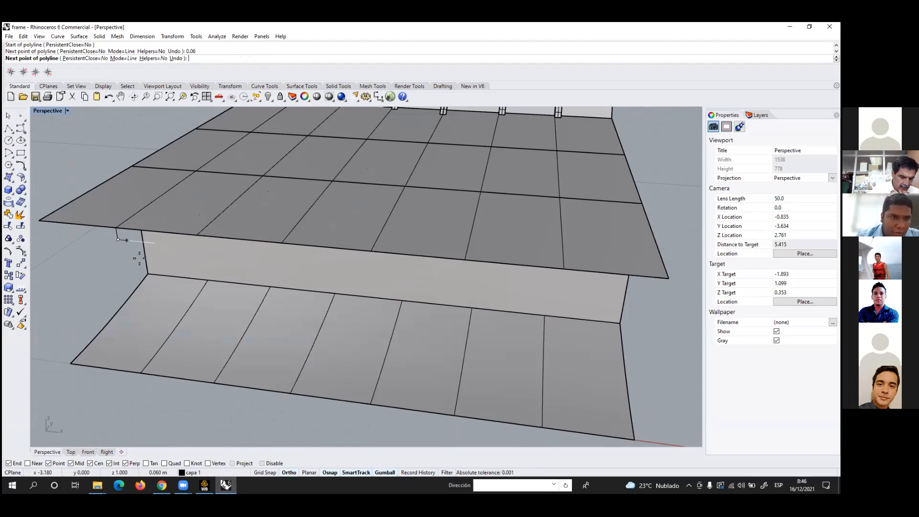
click(140, 256)
key(Return)
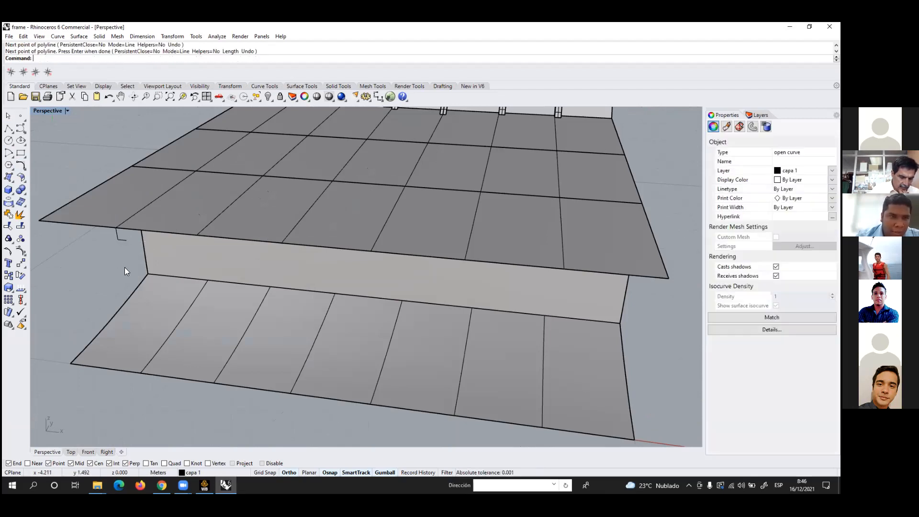
Join the vertical and horizontal lines under the inner bottom plate into one L-shaped profile curve
click(115, 239)
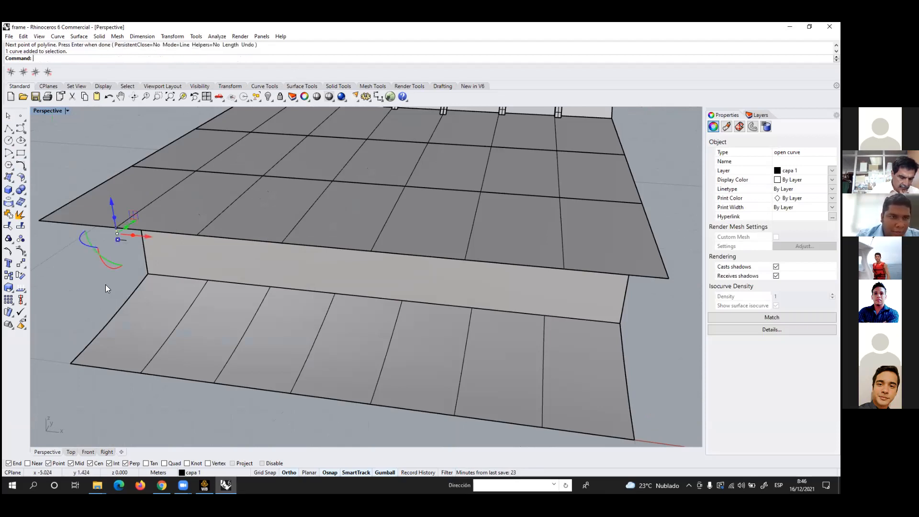
click(128, 248)
scroll(132, 251, up, 4)
drag(133, 251, 102, 231)
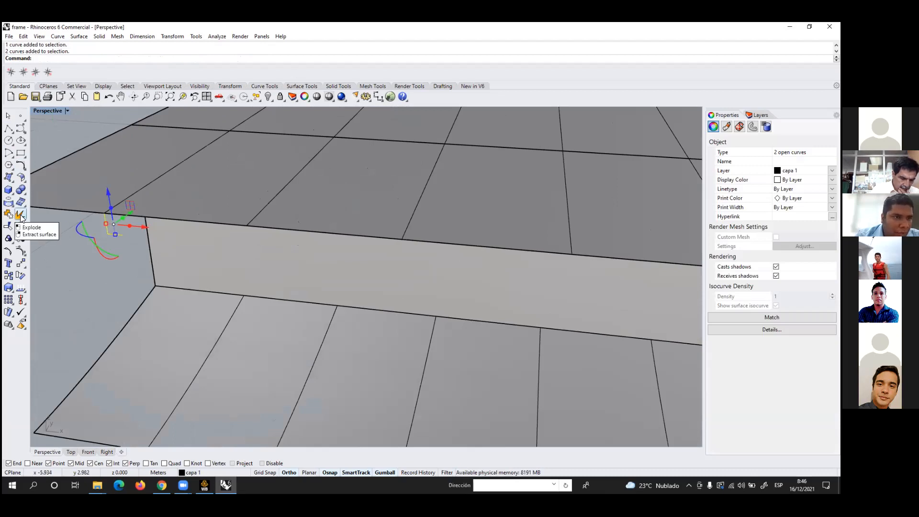
click(21, 217)
click(101, 268)
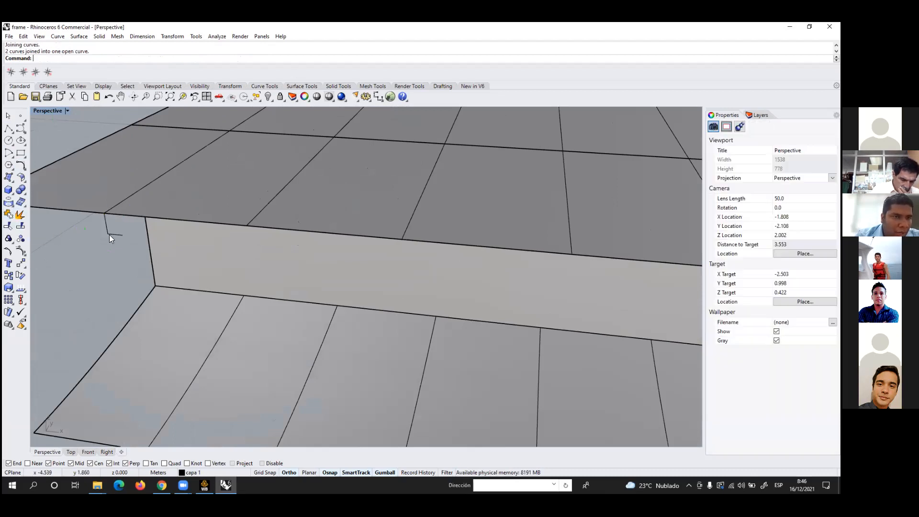
Copy the L-shaped profile along the inner bottom's free edge to the ends of the second, third, fifth and sixth stiffener lines
click(109, 235)
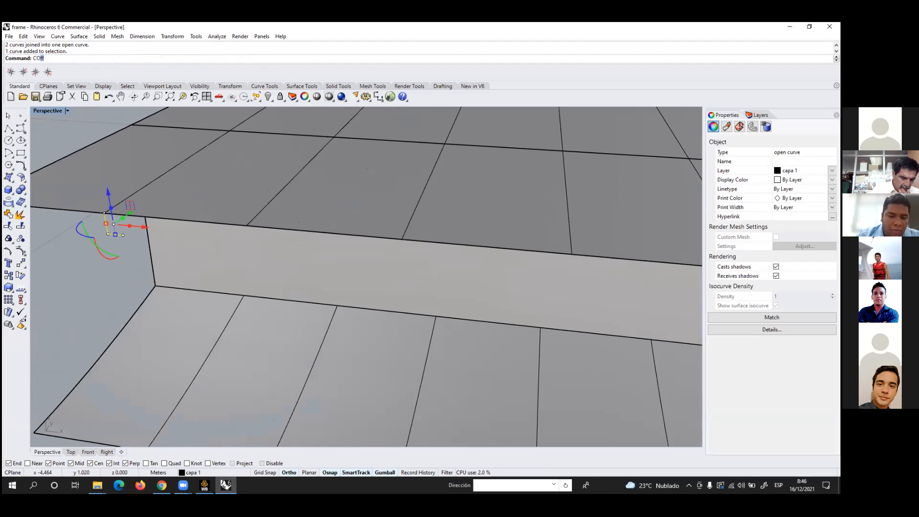
key(Return)
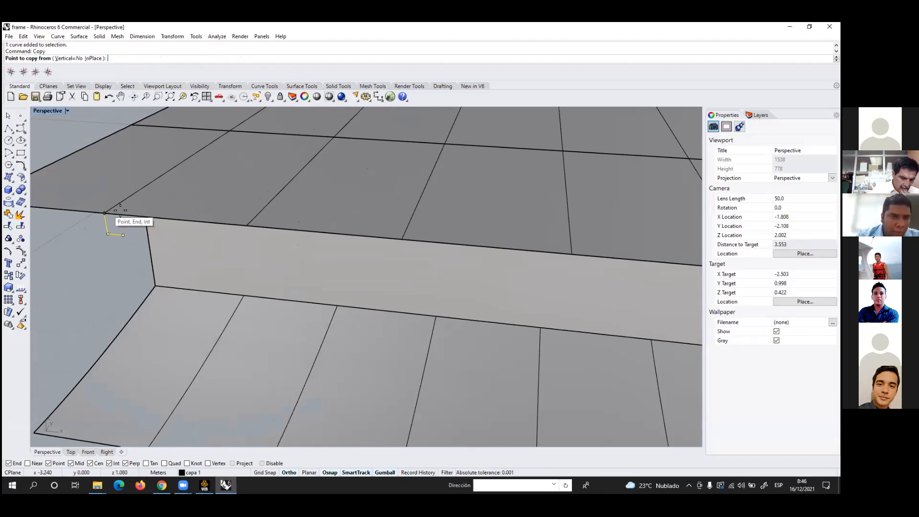
click(105, 212)
click(253, 223)
scroll(254, 227, down, 3)
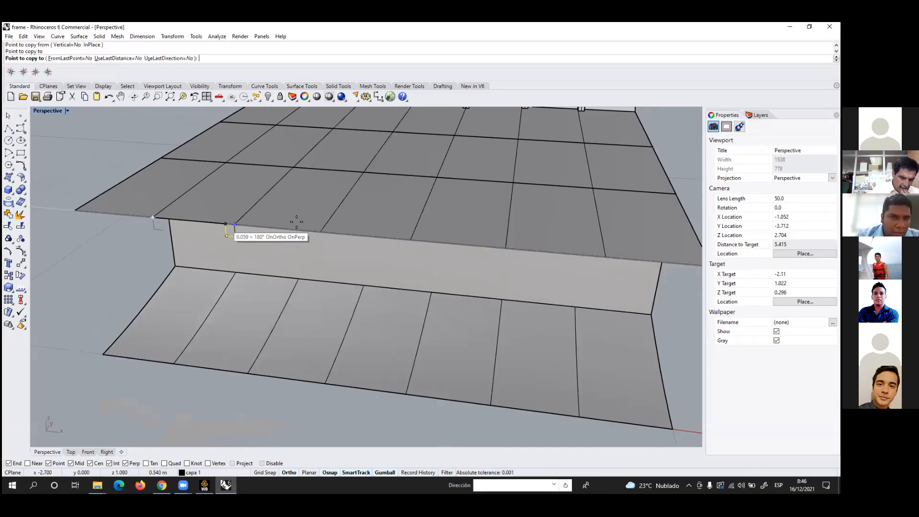
click(322, 231)
scroll(199, 251, down, 2)
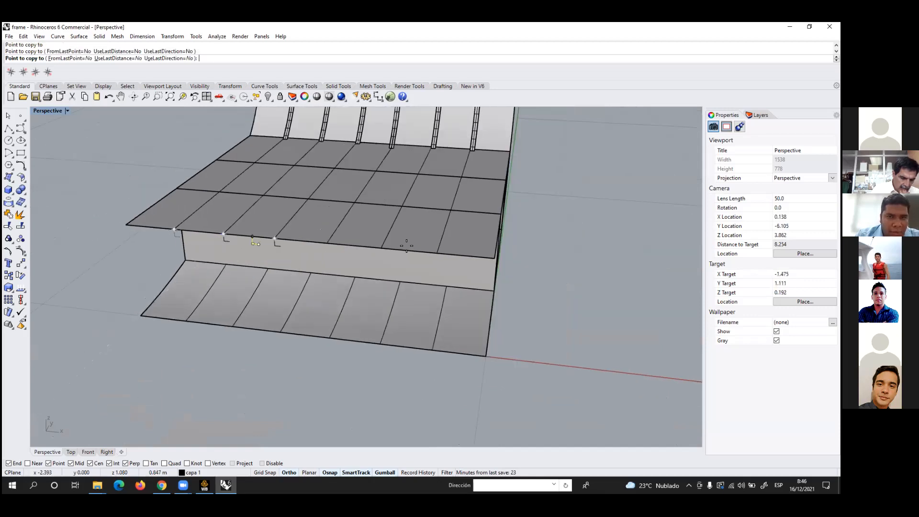
click(382, 247)
click(437, 253)
key(Return)
Draw a vertical 0.08 m polyline upward from the end of the first stiffener line on the bottom shell's free edge
scroll(172, 311, up, 4)
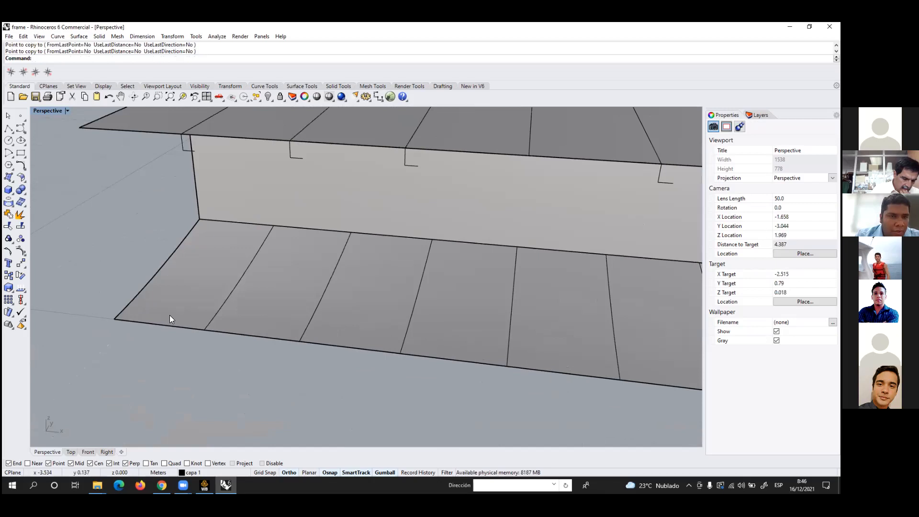
scroll(234, 321, down, 3)
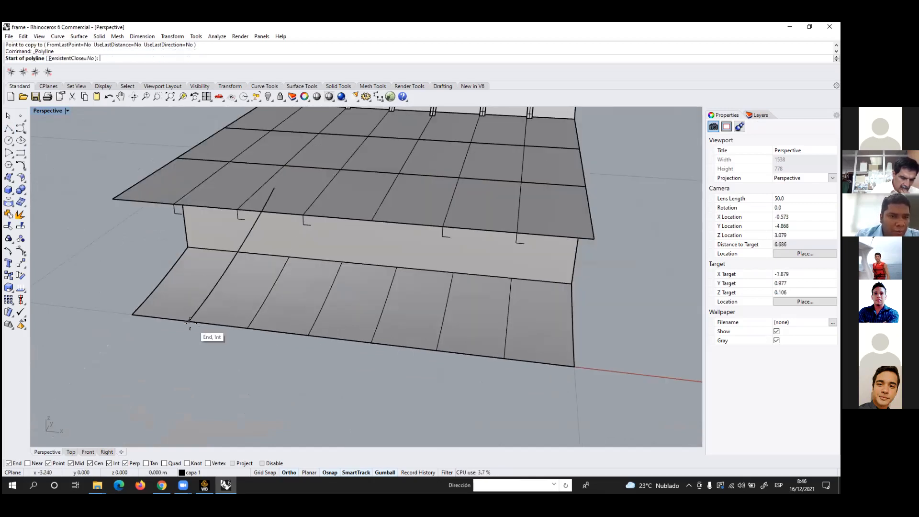
click(190, 321)
click(207, 96)
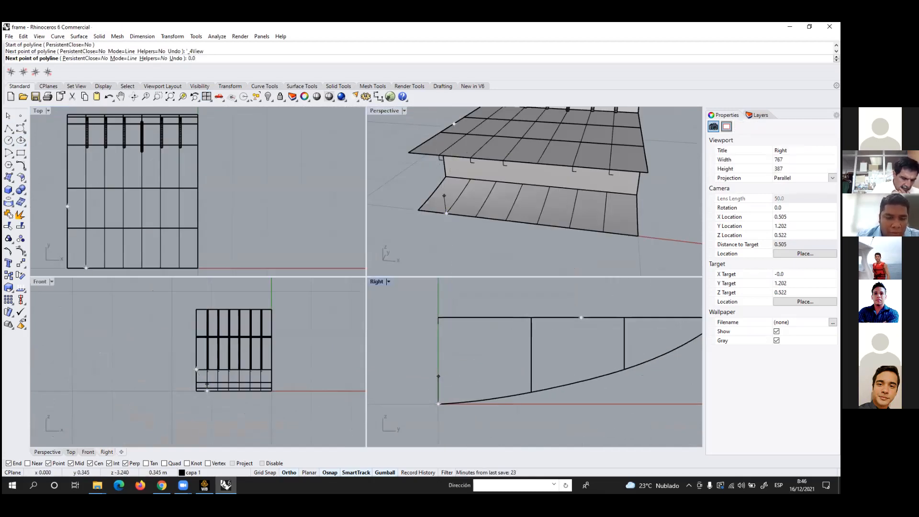
key(Return)
click(447, 377)
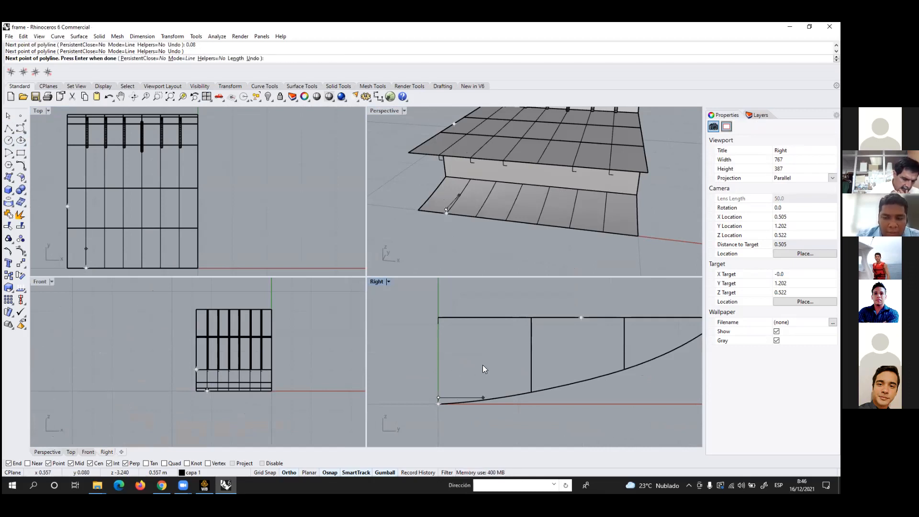
key(Return)
double_click(391, 111)
scroll(193, 349, up, 4)
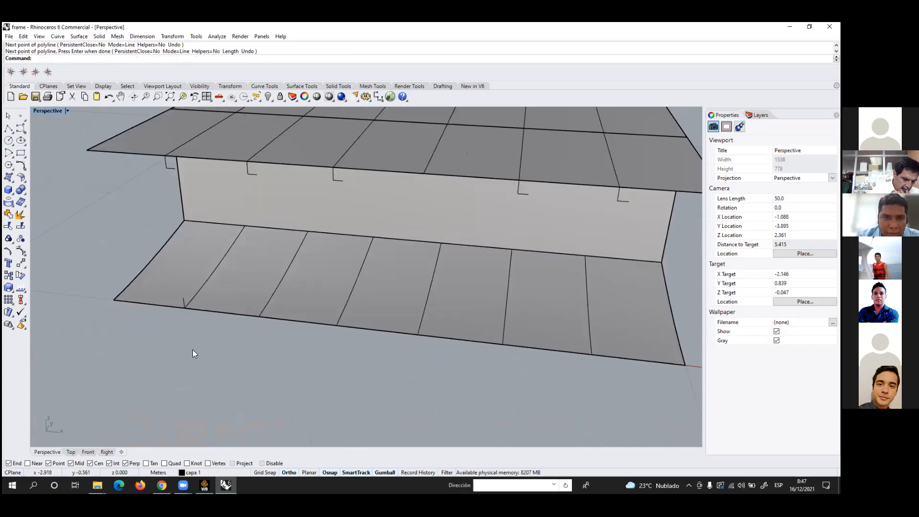
Draw a horizontal 0.06 m polyline from the upper end of the bottom shell's vertical line and join both into one profile curve
click(9, 128)
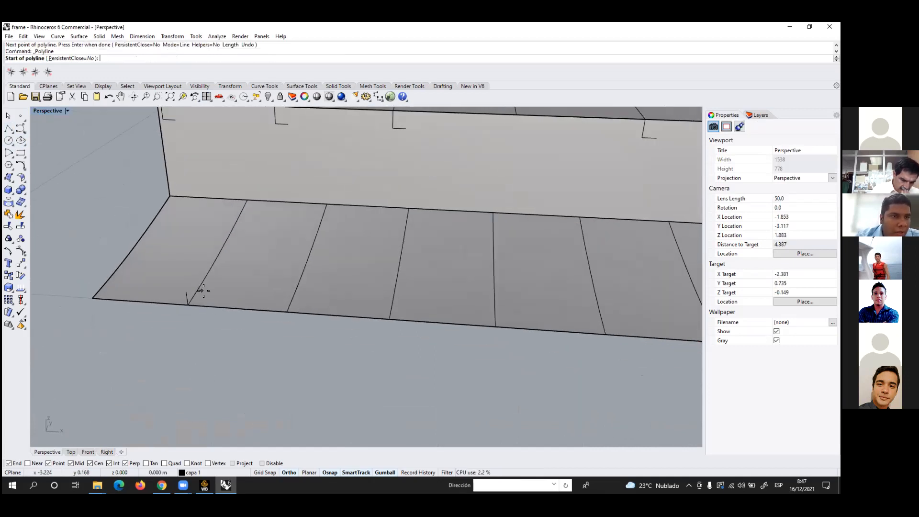
click(189, 288)
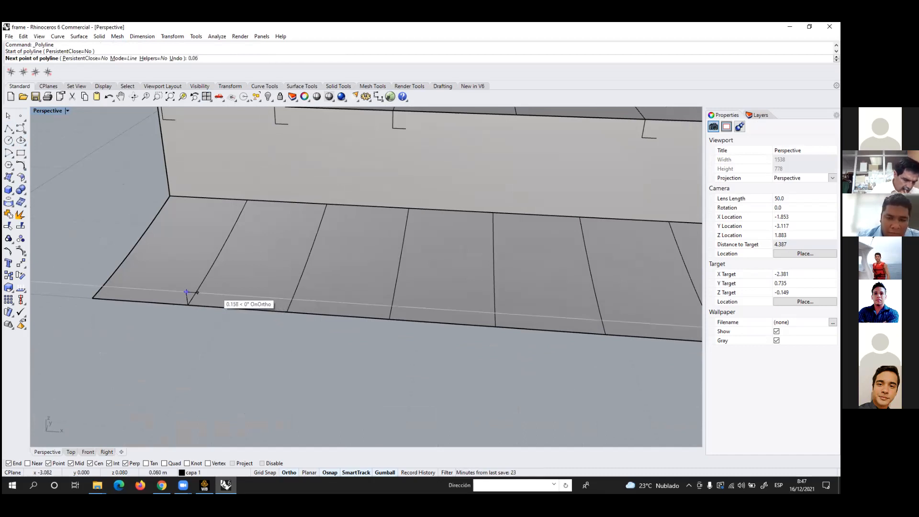
key(Return)
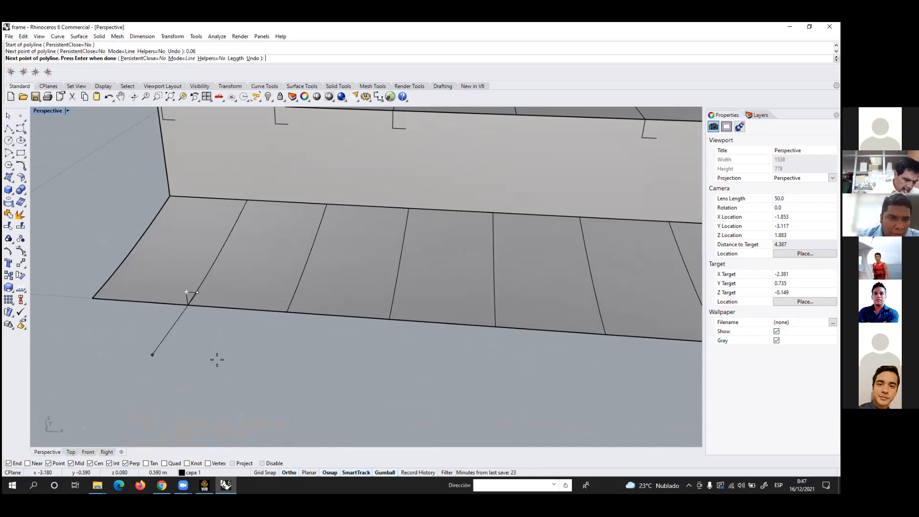
key(Return)
scroll(177, 300, up, 3)
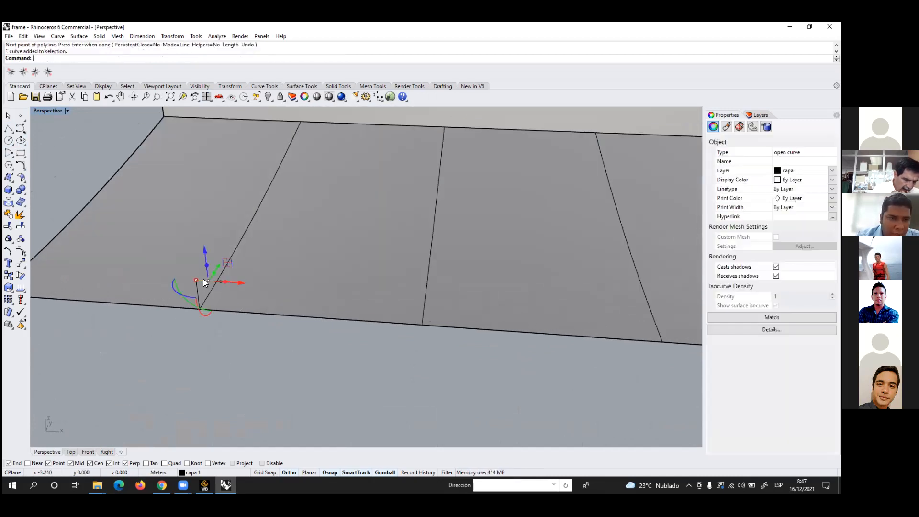
shift+click(196, 289)
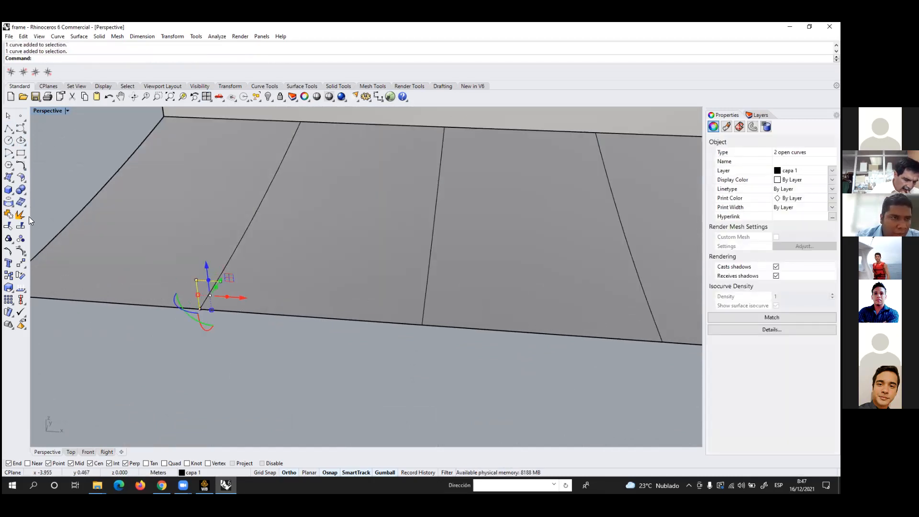
click(8, 218)
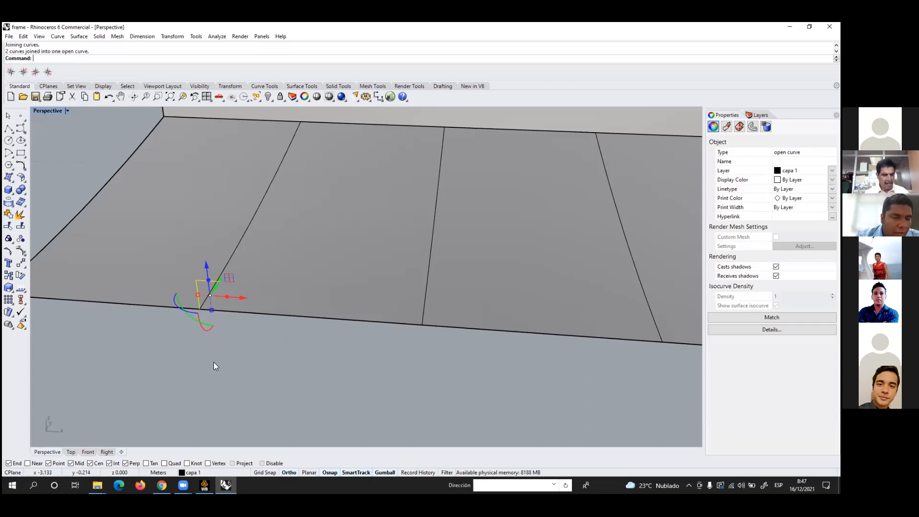
Copy the bottom shell's L-shaped profile from its lower end to the ends of the second and third stiffener lines
scroll(206, 350, down, 2)
scroll(191, 326, up, 2)
click(184, 305)
scroll(139, 335, down, 2)
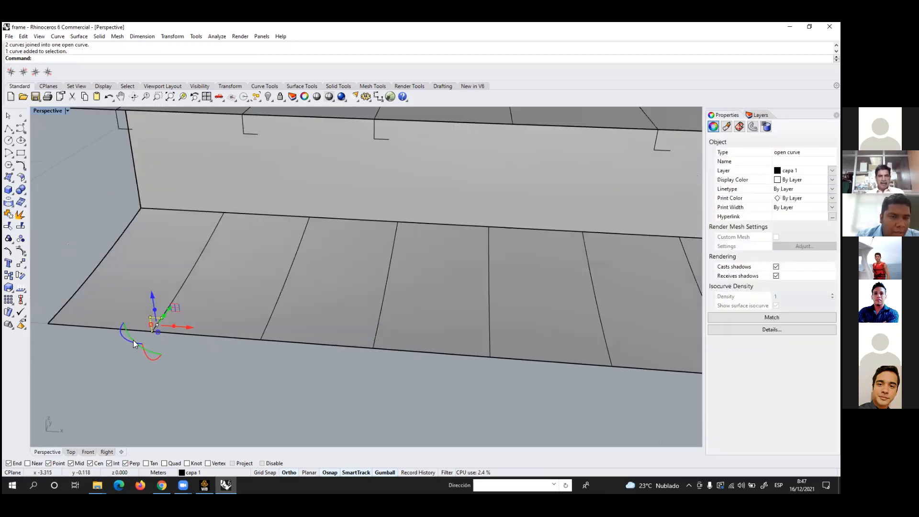
text(Copy)
key(Return)
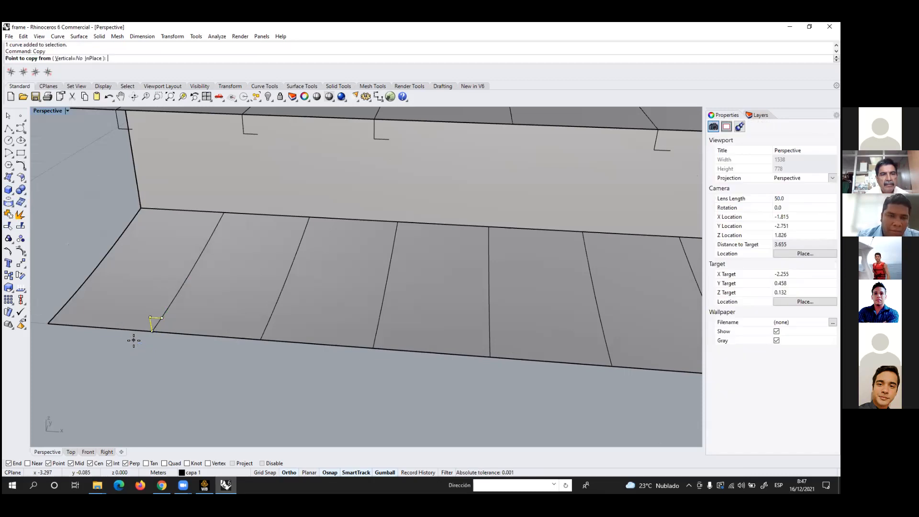
click(153, 330)
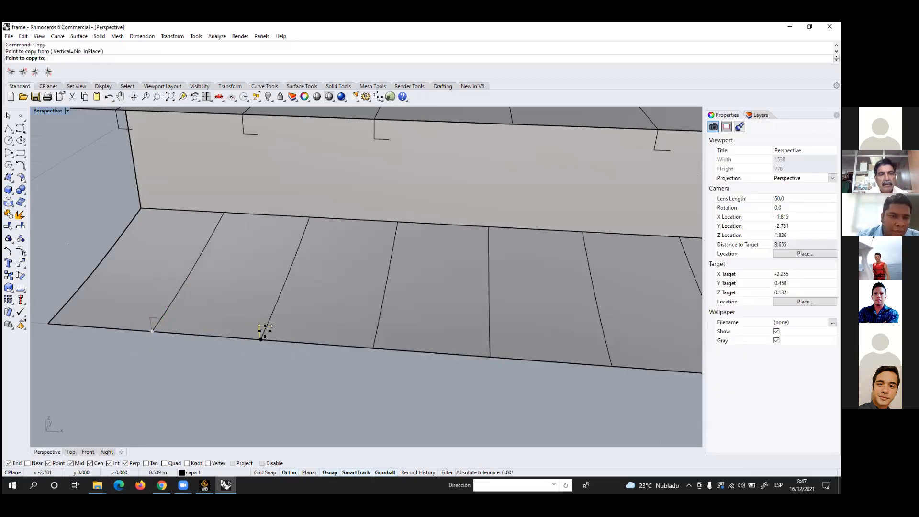
scroll(261, 339, up, 2)
click(261, 339)
scroll(197, 312, down, 5)
scroll(317, 313, up, 3)
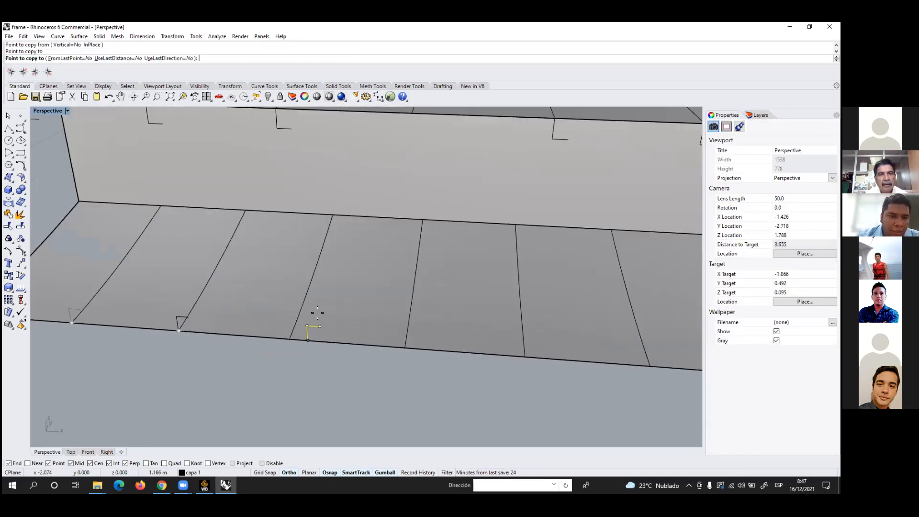
click(292, 338)
scroll(218, 318, down, 3)
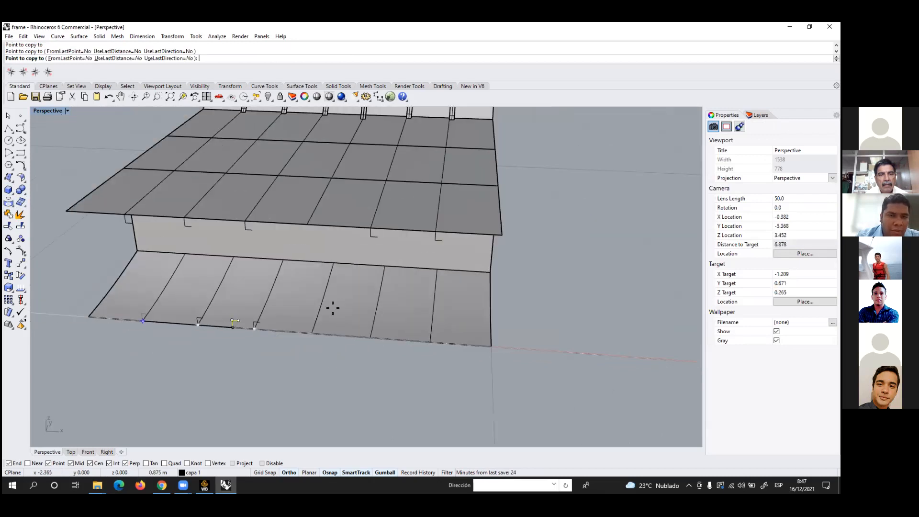
Place further copies of the profile at the fifth and sixth stiffener lines of the bottom shell, skipping the fourth, and finish copying
click(331, 333)
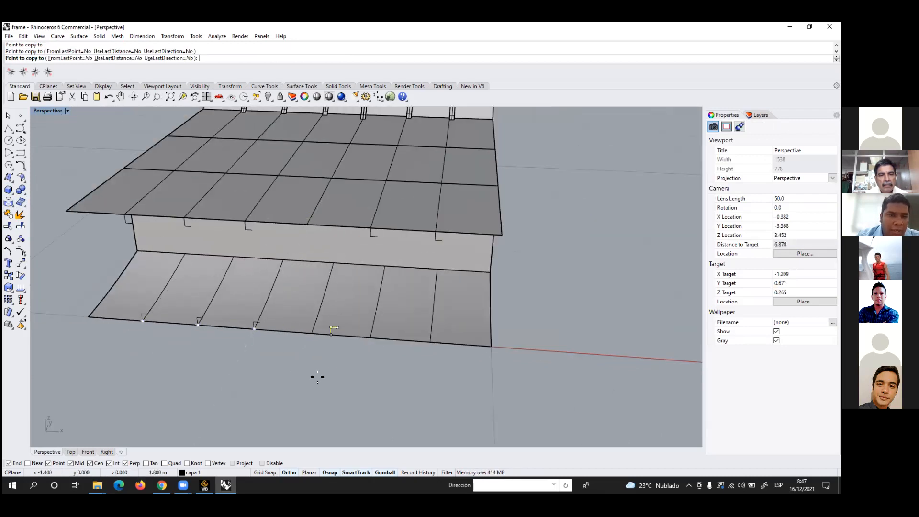
right_drag(312, 378, 283, 376)
scroll(308, 330, up, 6)
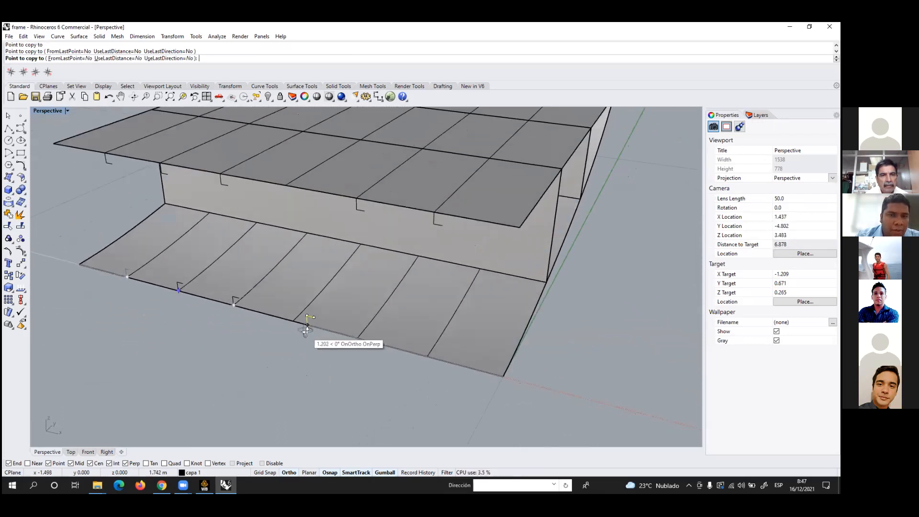
right_drag(307, 328, 307, 330)
scroll(273, 349, down, 6)
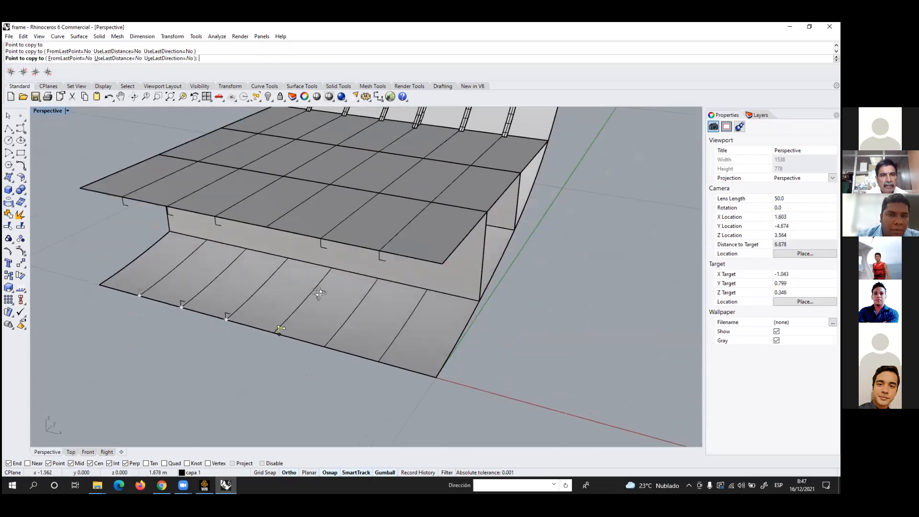
scroll(280, 346, up, 6)
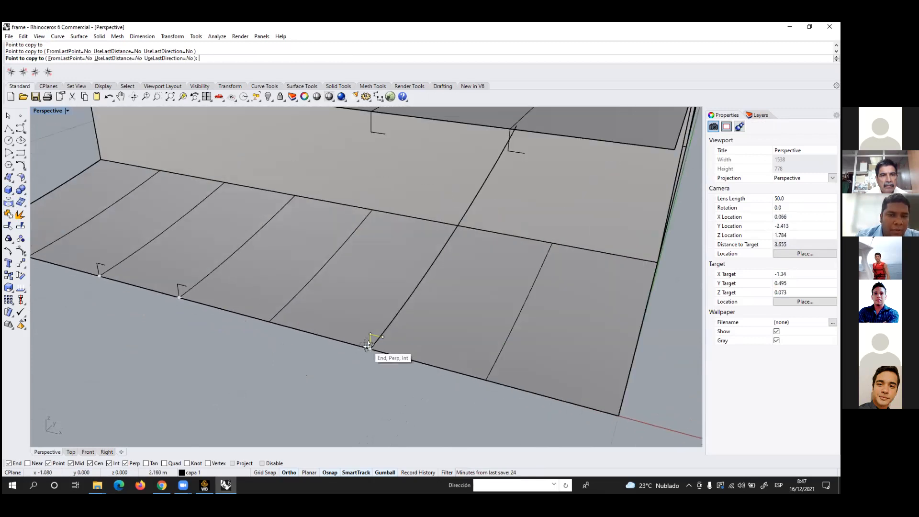
scroll(371, 346, down, 2)
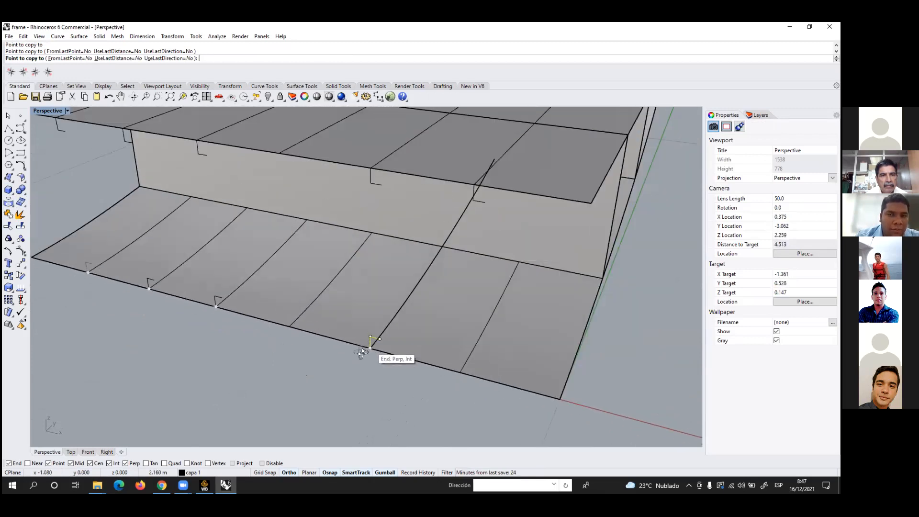
right_drag(371, 346, 412, 349)
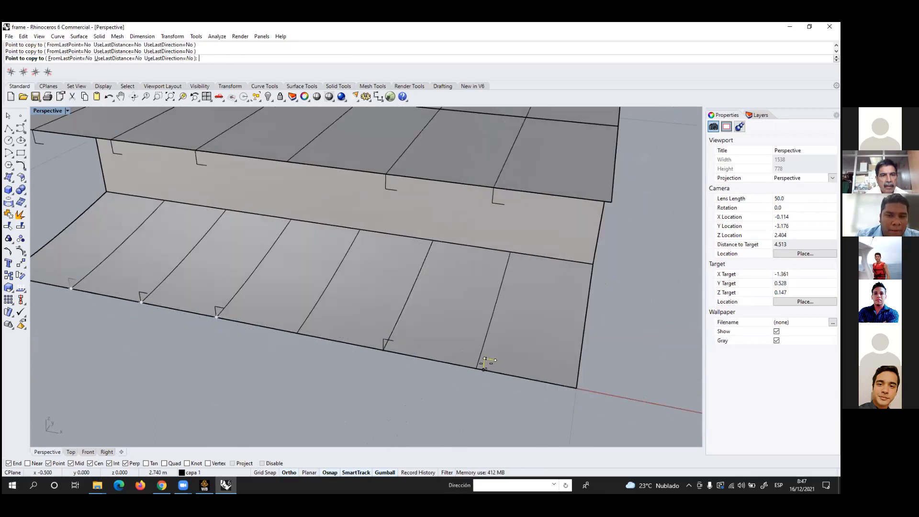
scroll(399, 350, up, 8)
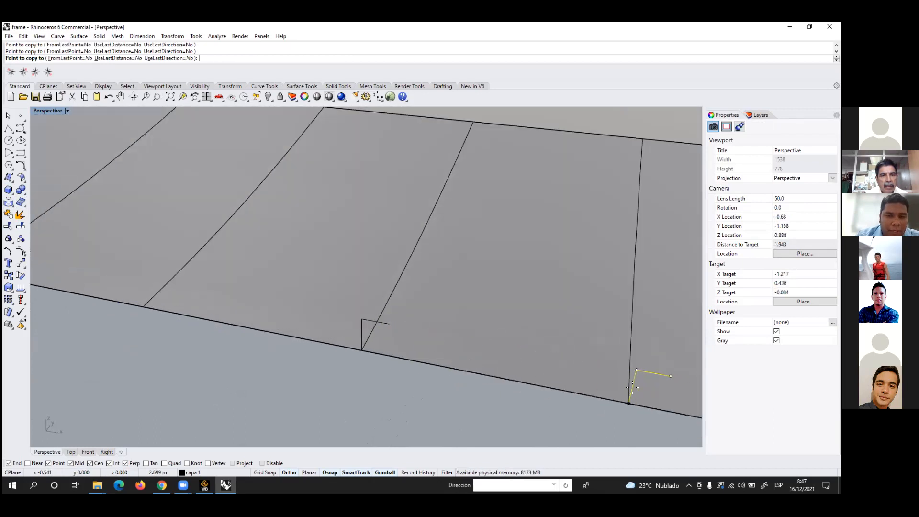
scroll(591, 383, down, 5)
scroll(561, 391, up, 3)
click(561, 390)
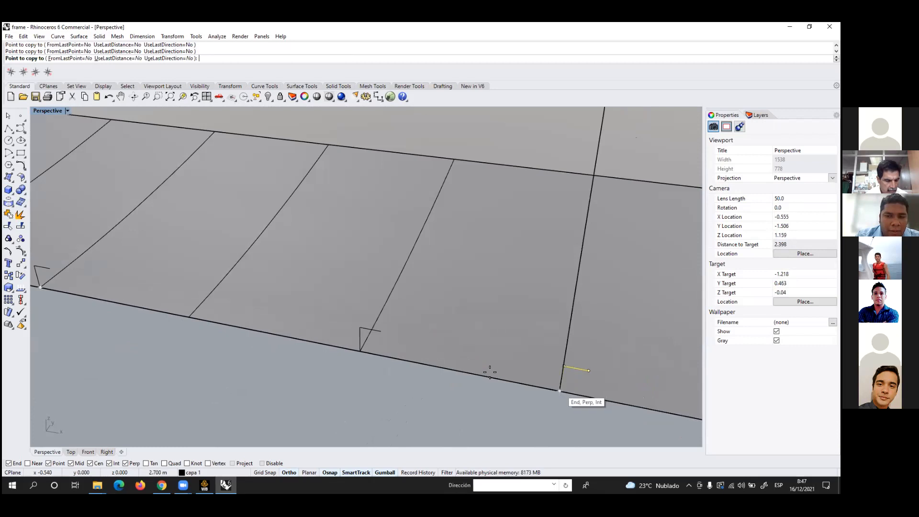
scroll(383, 335, down, 8)
right_click(383, 335)
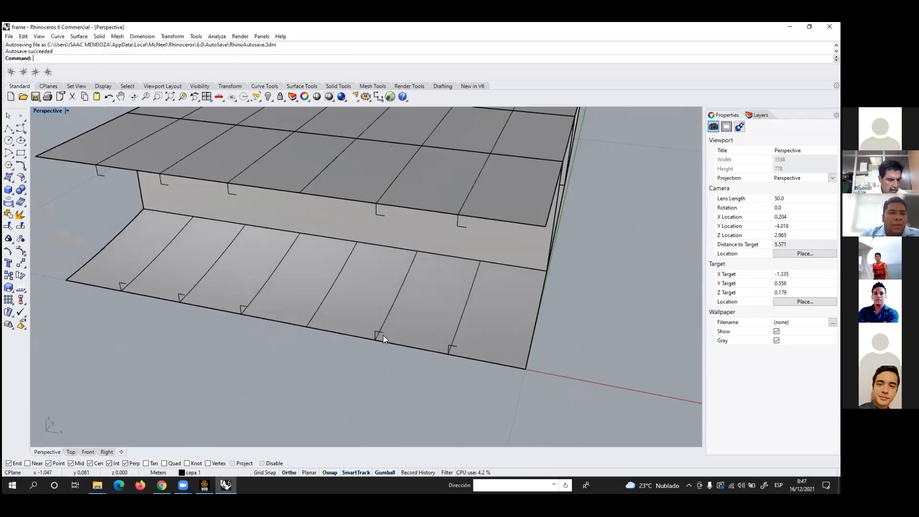
right_drag(331, 286, 339, 268)
scroll(204, 204, up, 3)
scroll(235, 214, down, 5)
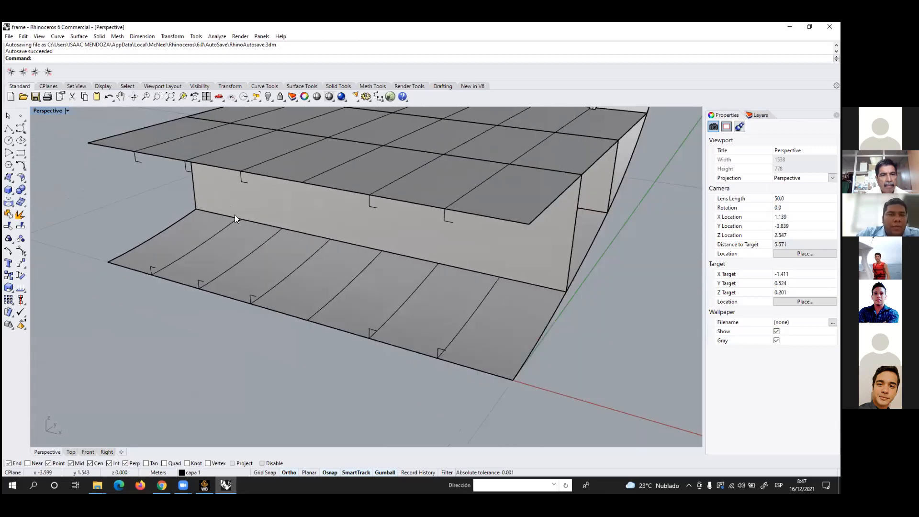
scroll(235, 214, up, 1)
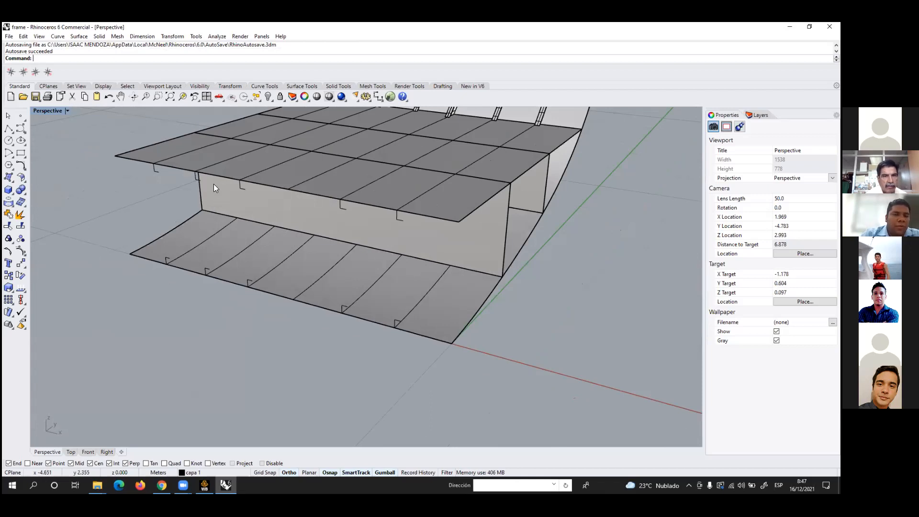
click(231, 158)
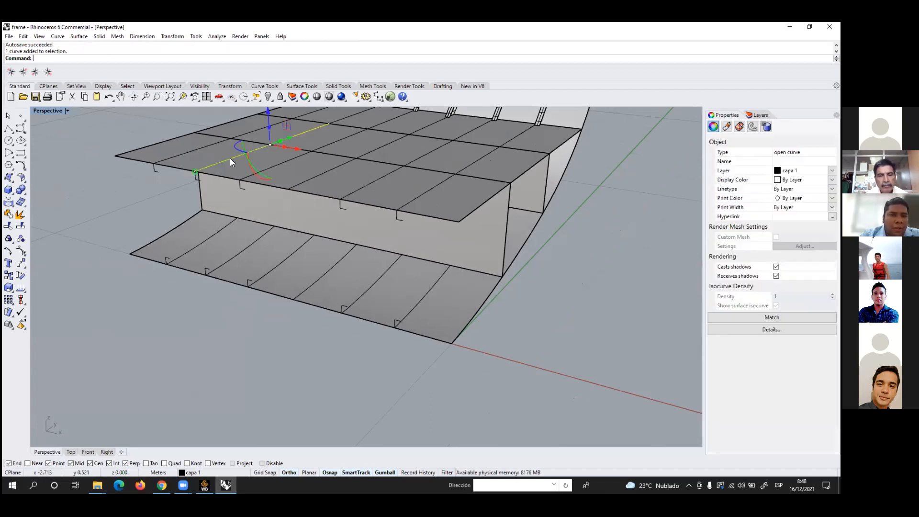
key(Escape)
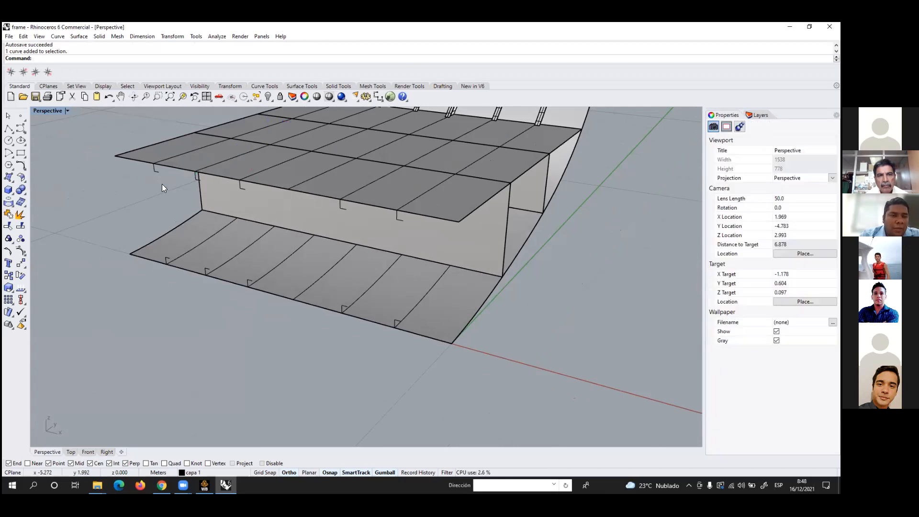
Extrude the first L-shaped profile under the inner bottom's free edge along its stiffener line as a surface
scroll(190, 182, up, 3)
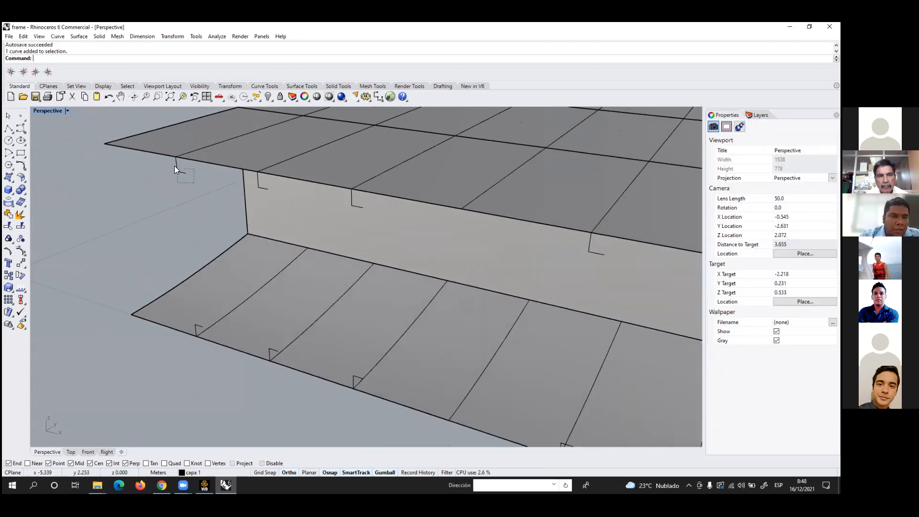
click(175, 166)
drag(195, 197, 175, 173)
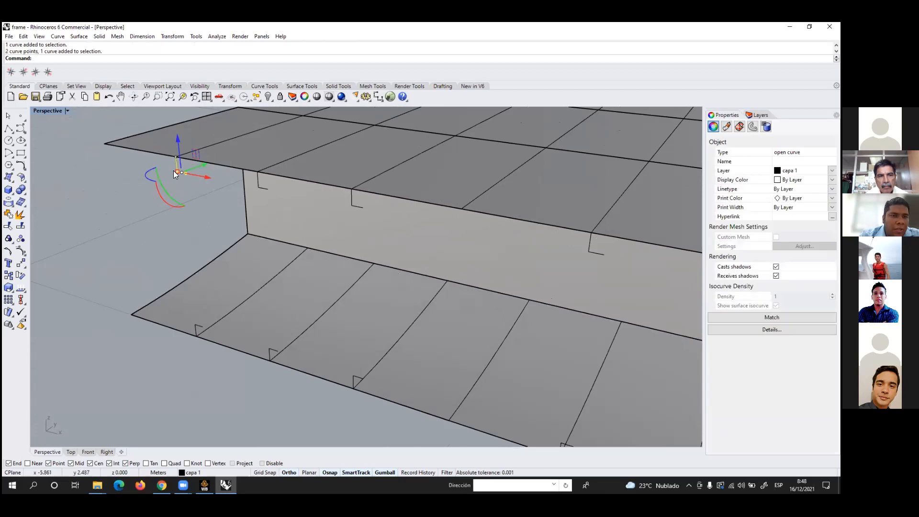
click(78, 38)
click(201, 214)
right_drag(201, 214, 171, 167)
click(180, 163)
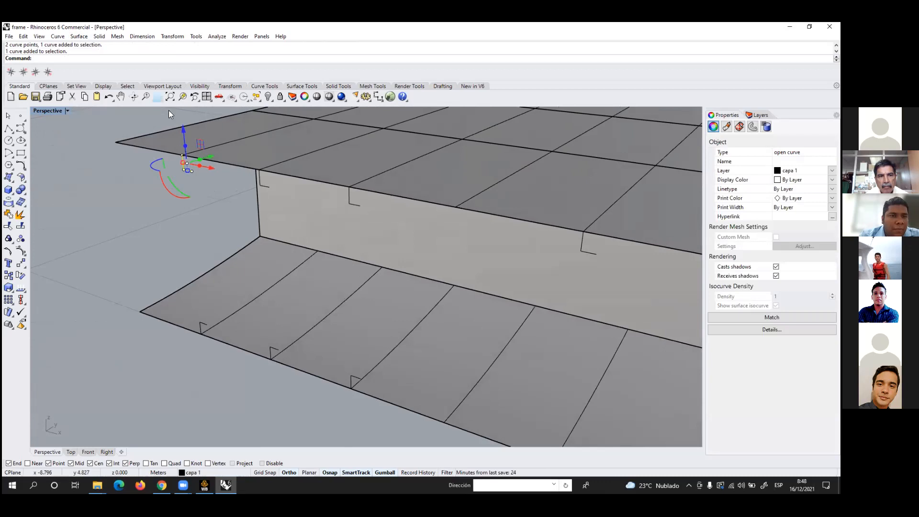
click(81, 38)
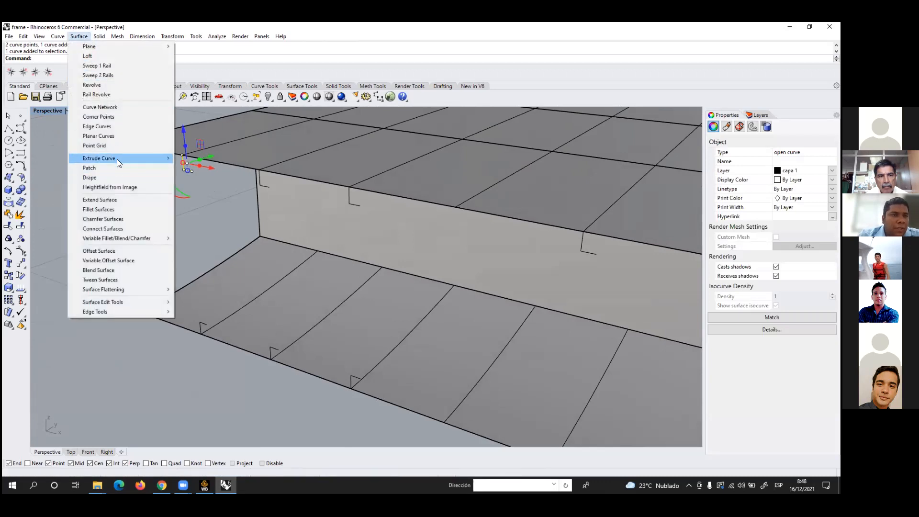
mouse_move(116, 159)
click(197, 167)
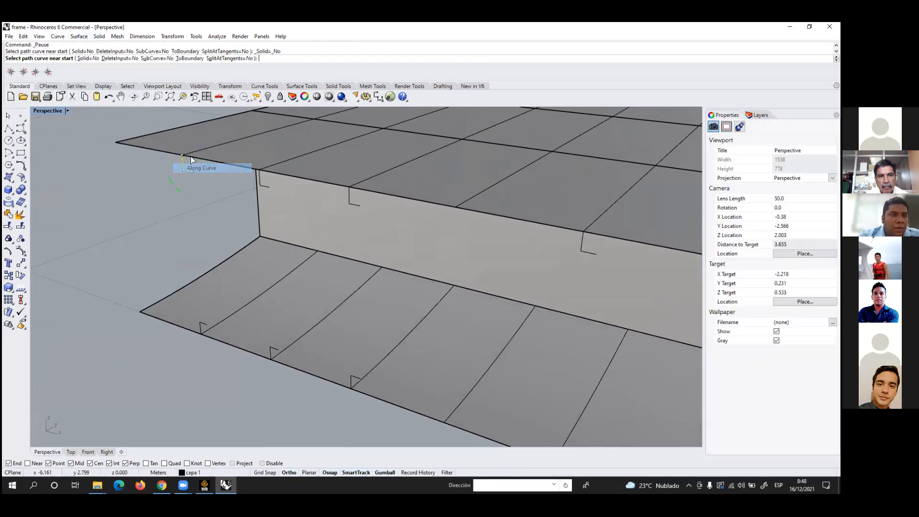
scroll(203, 148, up, 2)
scroll(174, 222, down, 2)
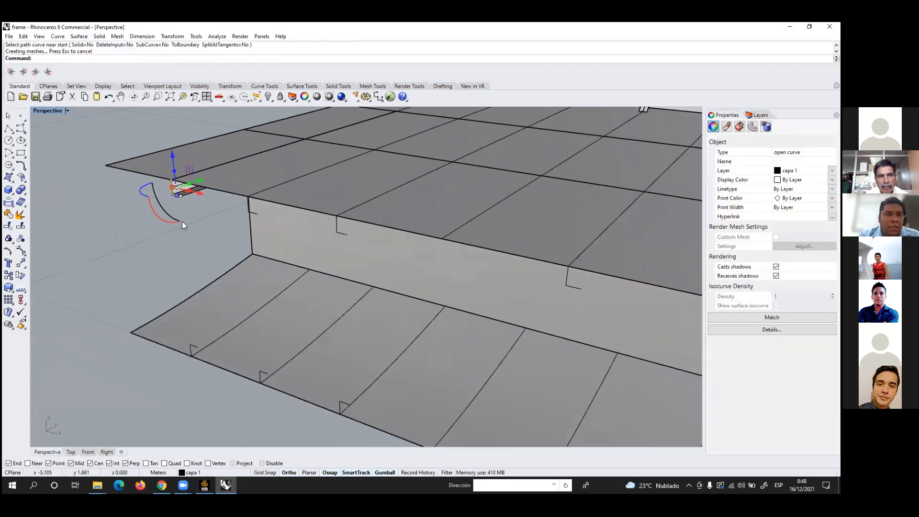
Extrude the second and third L-shaped profiles under the inner bottom along their own stiffener lines
key(Return)
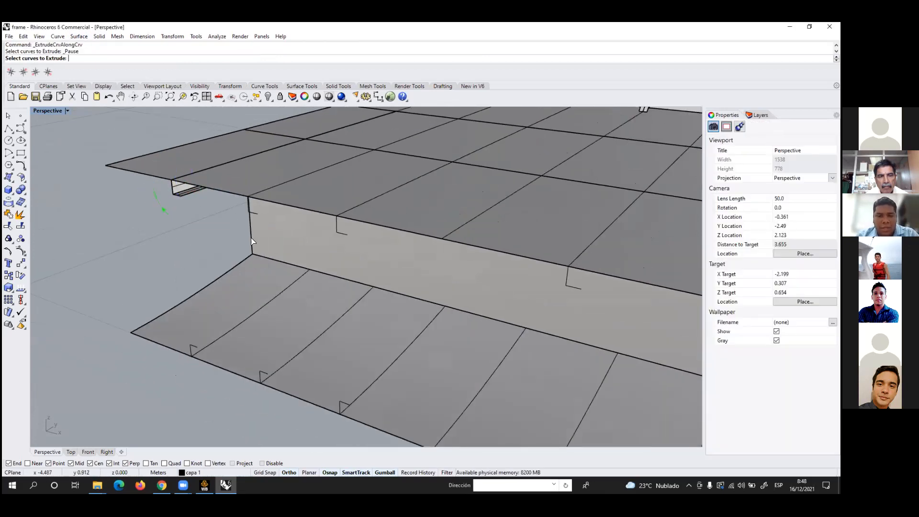
scroll(252, 212, up, 3)
click(258, 212)
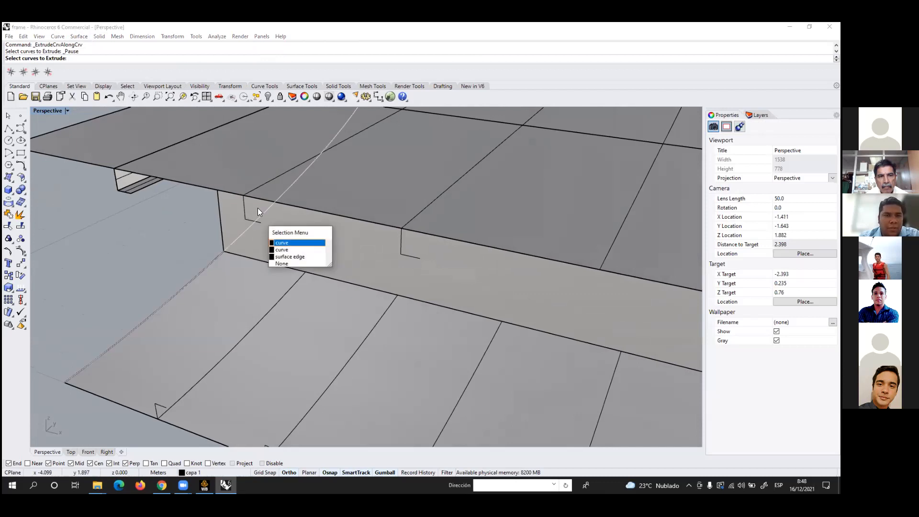
click(282, 249)
key(Return)
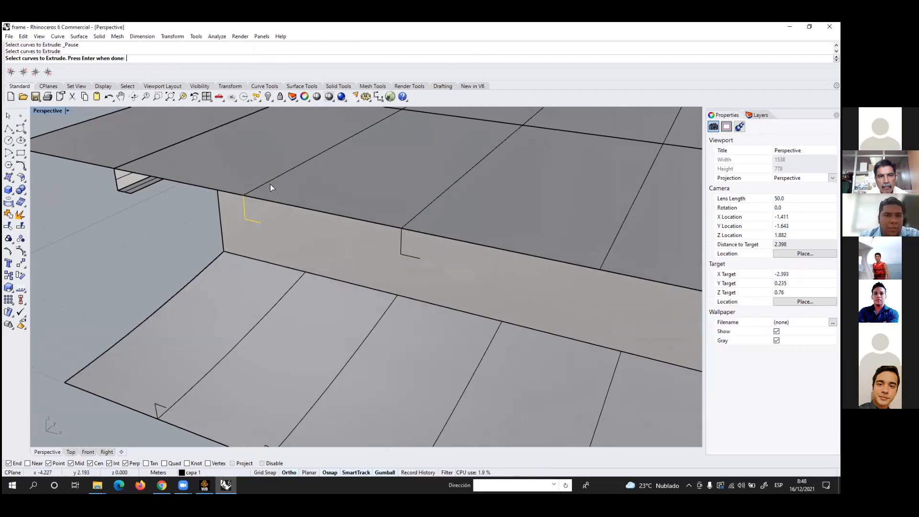
click(267, 181)
click(404, 258)
key(Return)
click(424, 210)
Extrude the inner bottom's remaining L-shaped profiles along the fifth and sixth stiffener lines
scroll(415, 230, down, 6)
scroll(515, 297, up, 4)
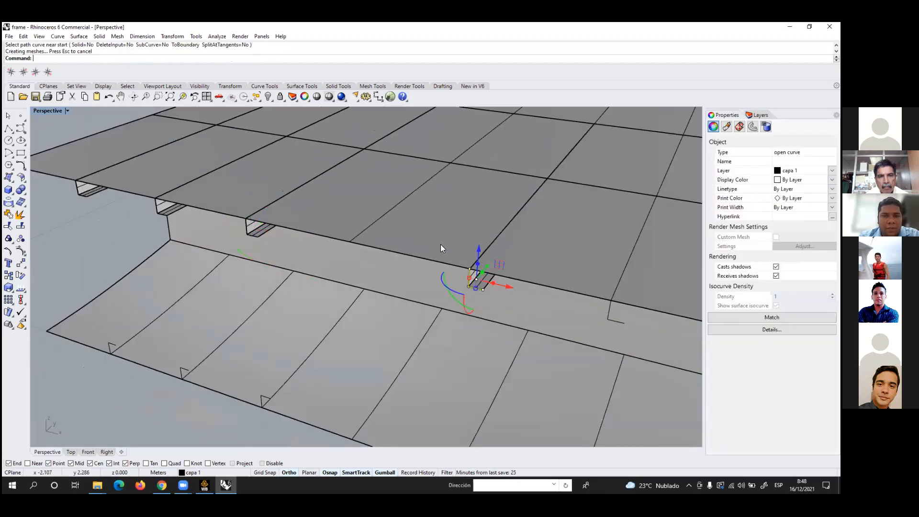
right_drag(441, 244, 556, 311)
click(556, 311)
key(Return)
click(577, 261)
Extrude the first L-shaped profile on the bottom shell's free edge along its curved stiffener line
scroll(560, 246, down, 10)
scroll(344, 290, up, 7)
click(329, 283)
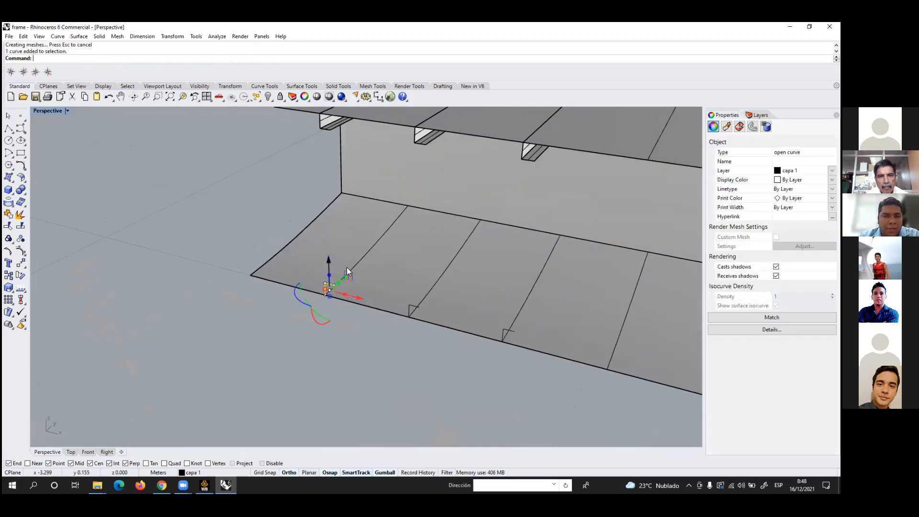
scroll(365, 257, up, 4)
key(Return)
click(363, 263)
scroll(323, 278, down, 4)
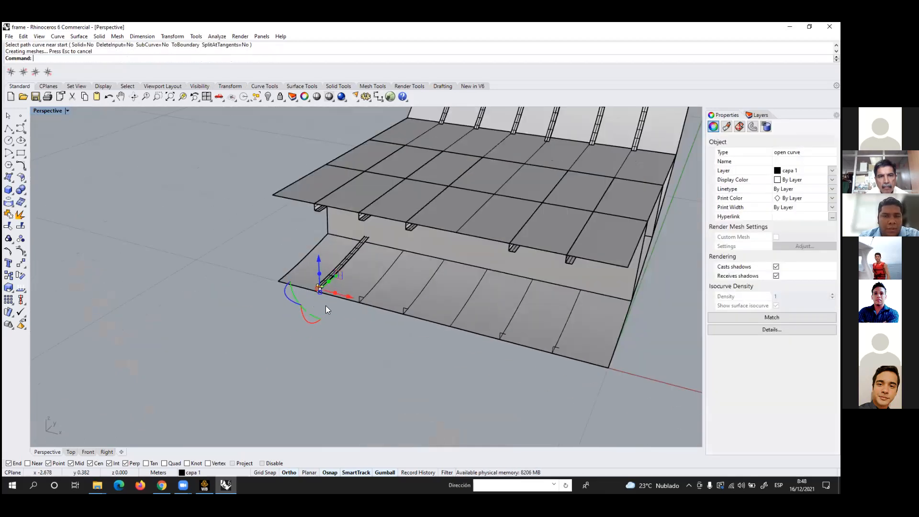
Extrude the bottom shell's second and third L-shaped profiles along their stiffener lines
scroll(343, 300, up, 3)
scroll(372, 279, up, 3)
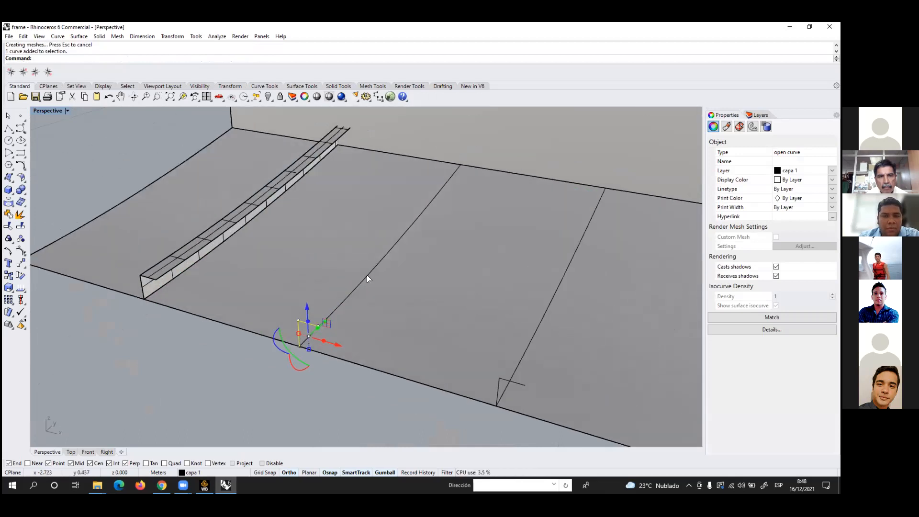
scroll(327, 288, down, 5)
scroll(380, 330, up, 4)
click(382, 331)
key(Return)
click(408, 307)
scroll(410, 307, down, 4)
scroll(338, 309, up, 4)
scroll(453, 352, down, 4)
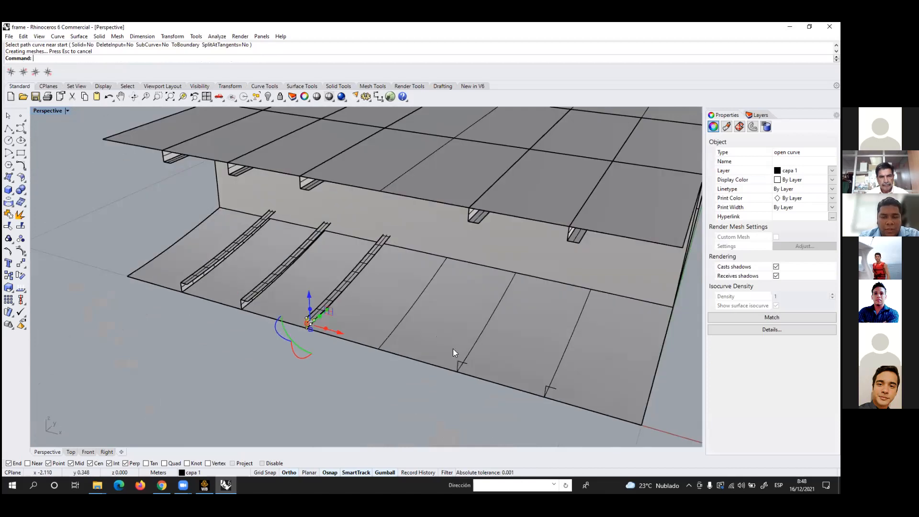
Extrude the bottom shell's L-shaped profile at the fifth stiffener line along that line
scroll(481, 382, up, 4)
click(482, 382)
scroll(399, 327, down, 4)
key(Escape)
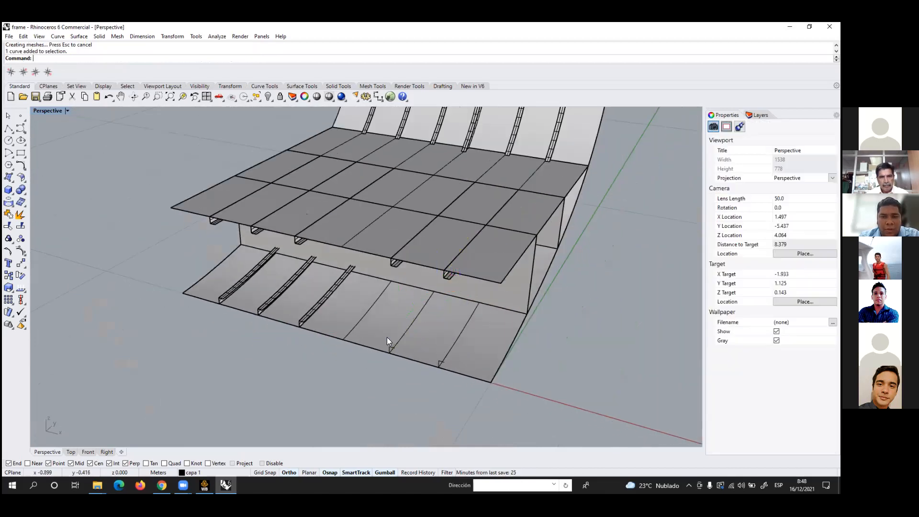
scroll(387, 337, up, 4)
click(398, 358)
key(Return)
click(424, 329)
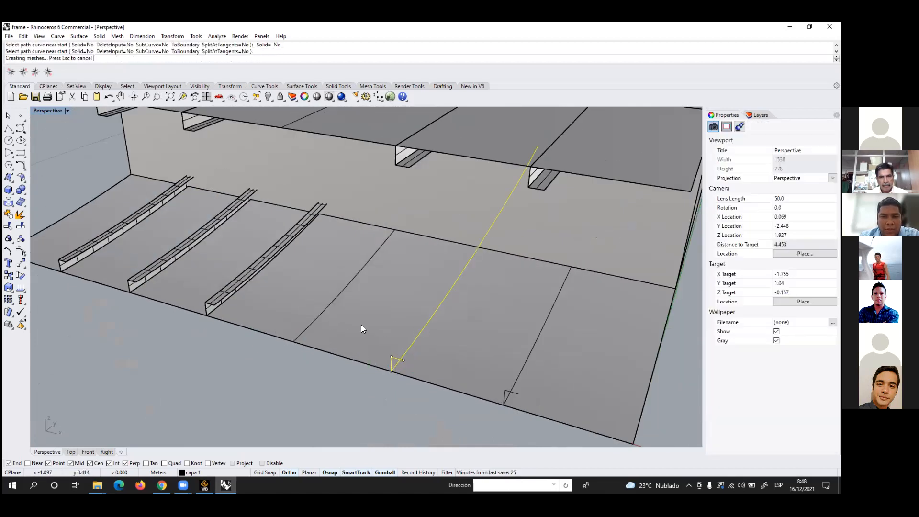
Extrude the bottom shell's last L-shaped profile along the sixth stiffener line
scroll(340, 325, down, 5)
scroll(297, 331, up, 5)
click(286, 317)
key(Return)
click(311, 307)
scroll(361, 329, down, 5)
Examine the extruded stiffeners of the inner bottom and bottom shell from several sides
scroll(389, 302, up, 2)
right_drag(388, 302, 528, 285)
scroll(391, 280, down, 3)
scroll(478, 249, up, 3)
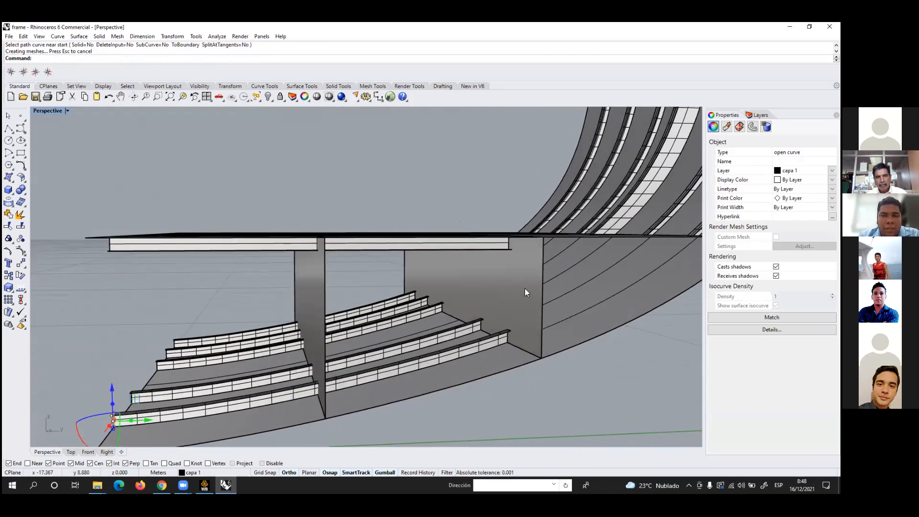
right_drag(511, 323, 456, 329)
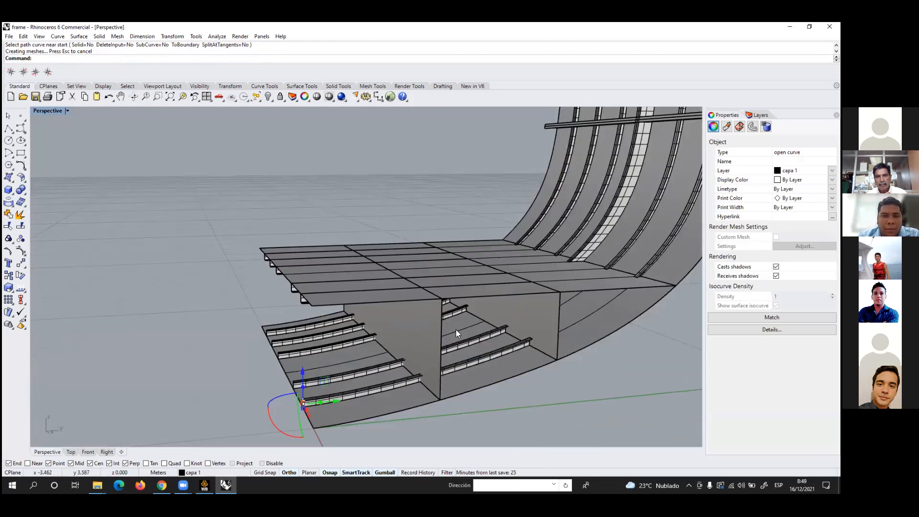
right_drag(363, 275, 455, 301)
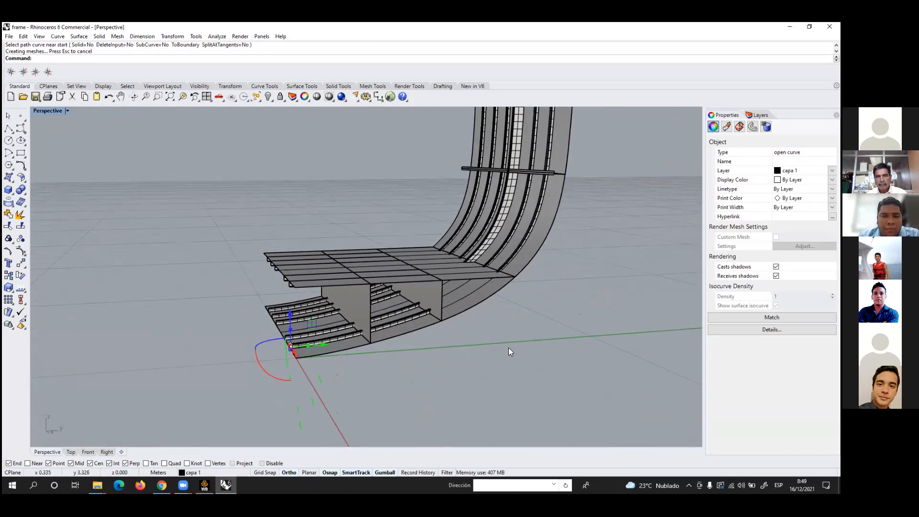
key(Escape)
right_drag(370, 322, 316, 359)
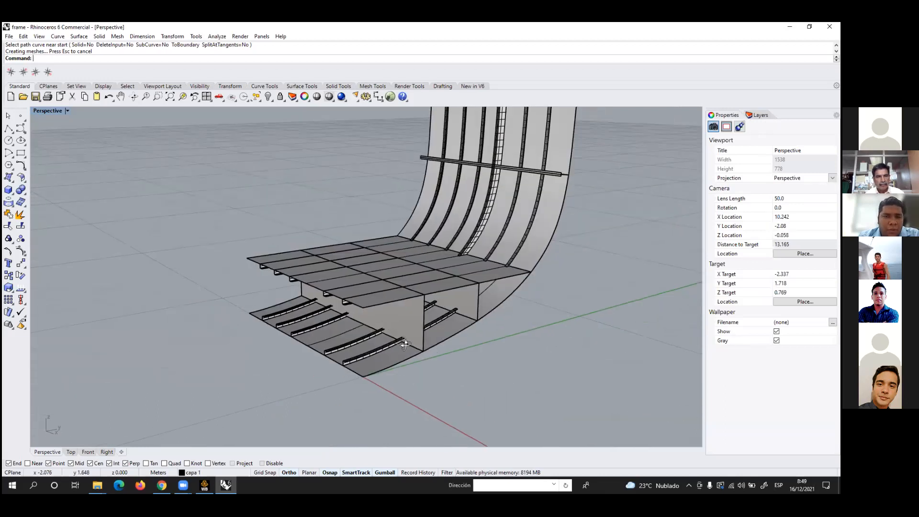
scroll(299, 369, up, 4)
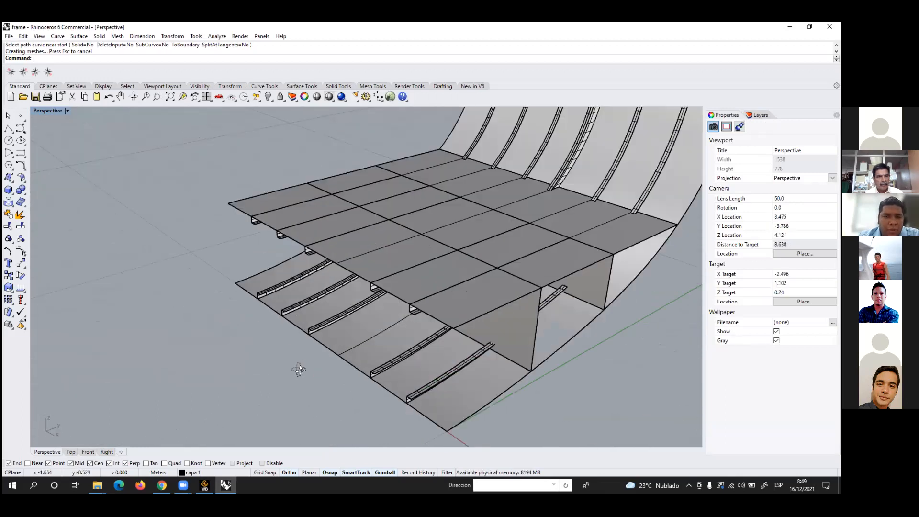
Check the solid floor step in the PDF, return to Rhinoceros and draw a line joining the fourth stiffener lines' free-edge ends on inner bottom and bottom shell
click(9, 128)
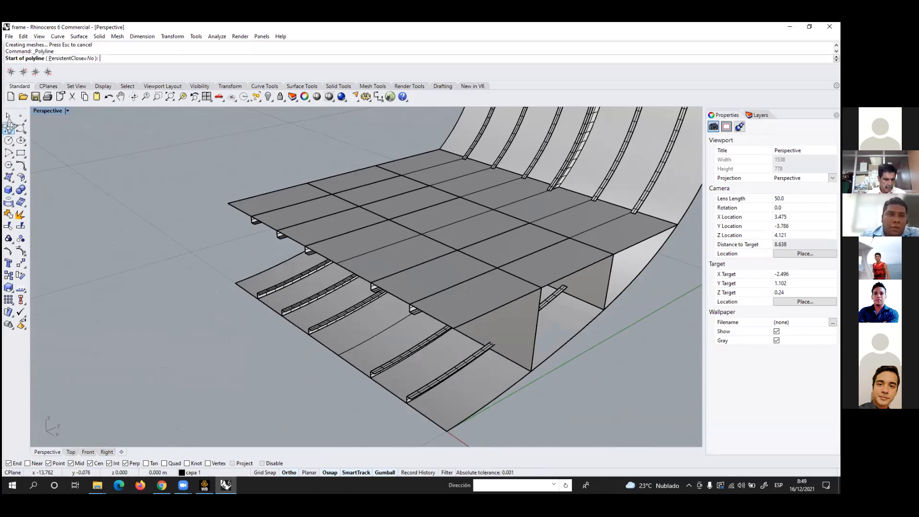
click(161, 485)
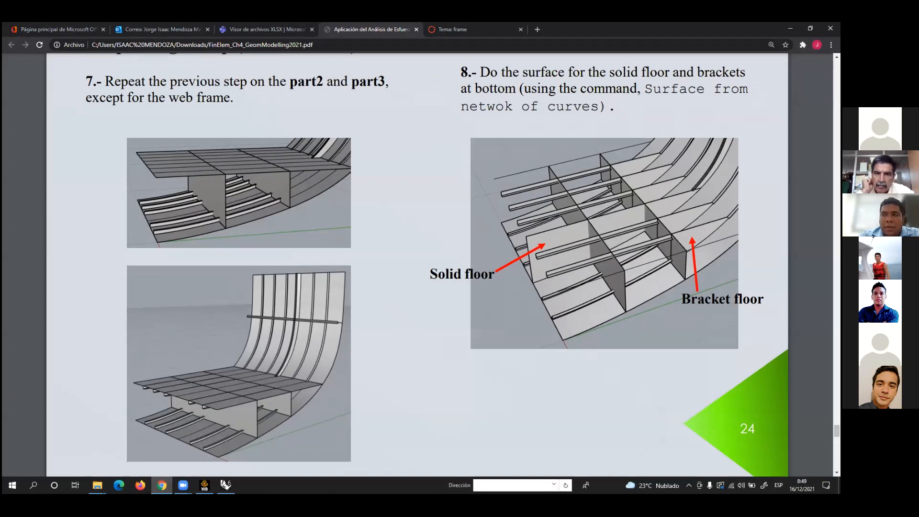
key(alt+Tab)
scroll(322, 279, up, 5)
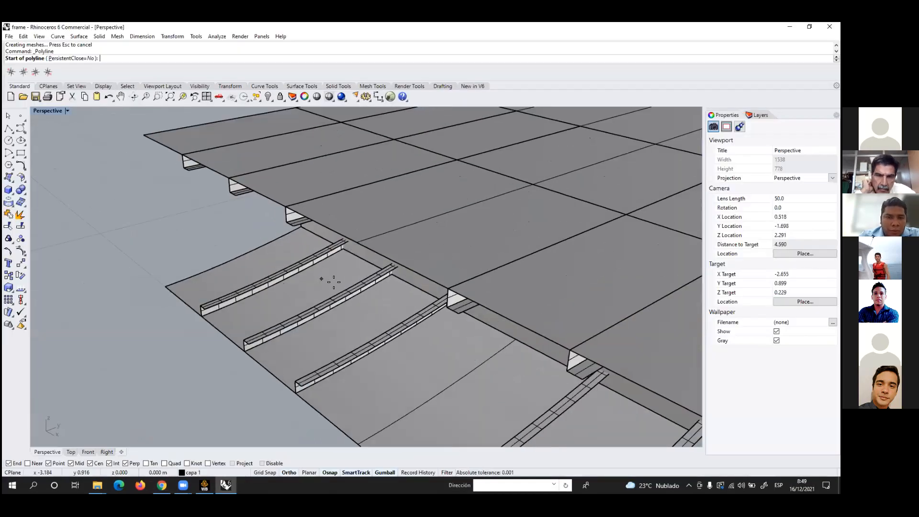
click(421, 226)
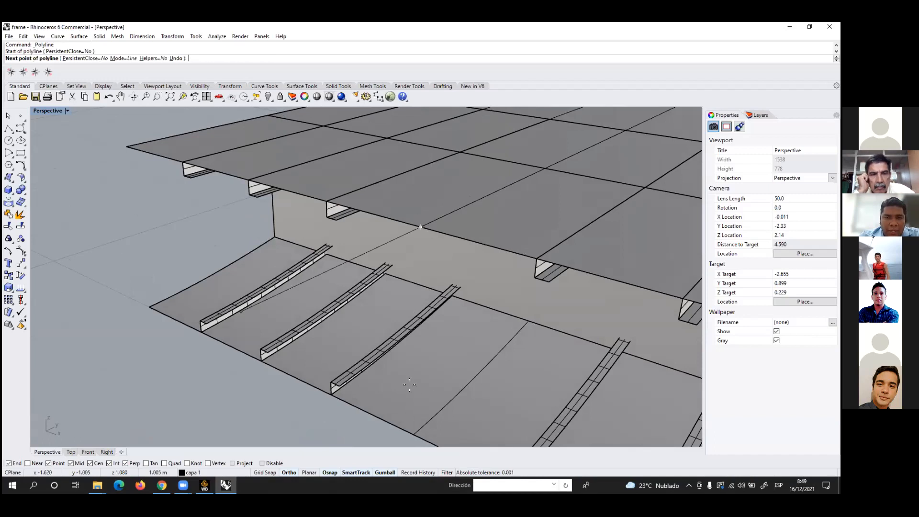
click(413, 432)
key(Return)
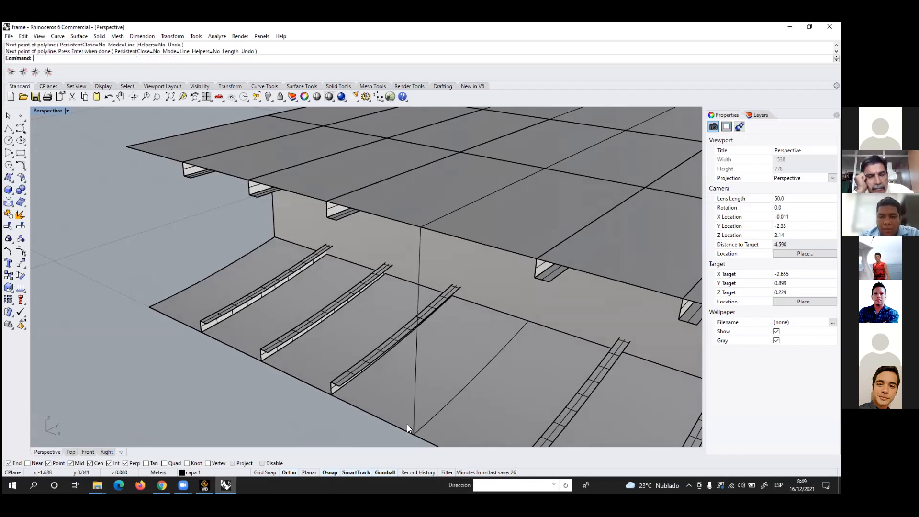
Hide the inner bottom plate surface to expose the girders, stiffeners and stiffener lines beneath it
click(329, 389)
scroll(250, 339, down, 6)
scroll(386, 258, up, 3)
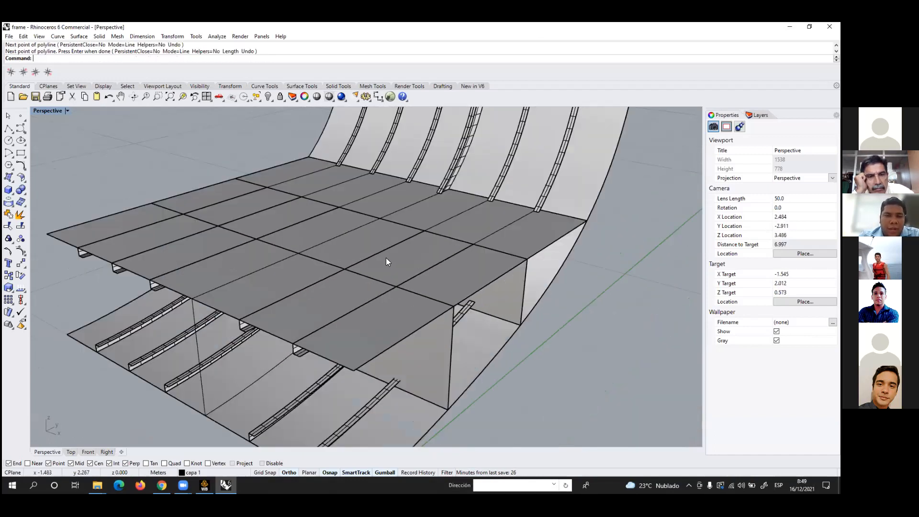
click(375, 269)
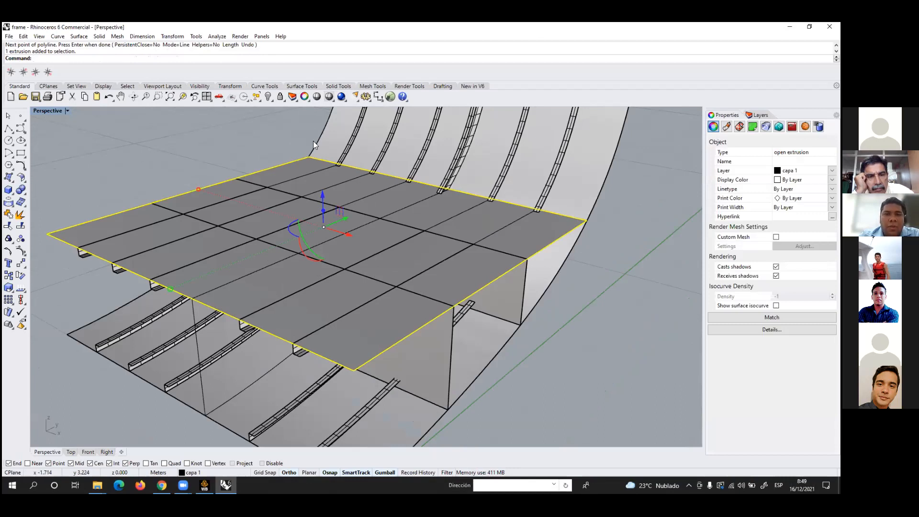
click(269, 97)
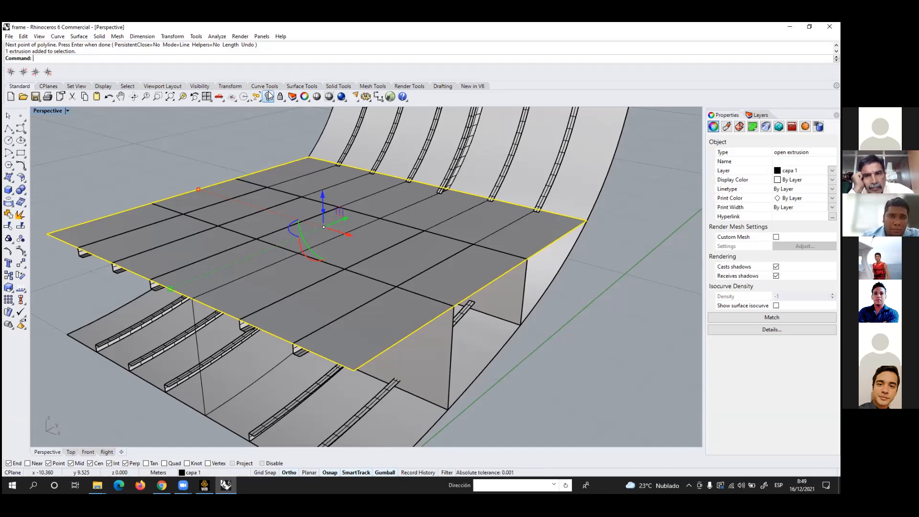
right_drag(340, 274, 236, 274)
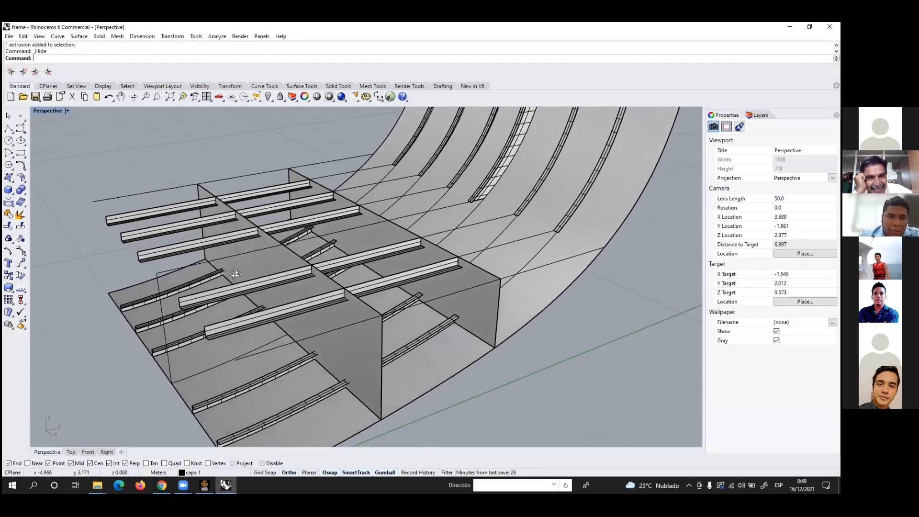
Join the two segments of the fourth stiffener line on the inner bottom into one curve
click(429, 197)
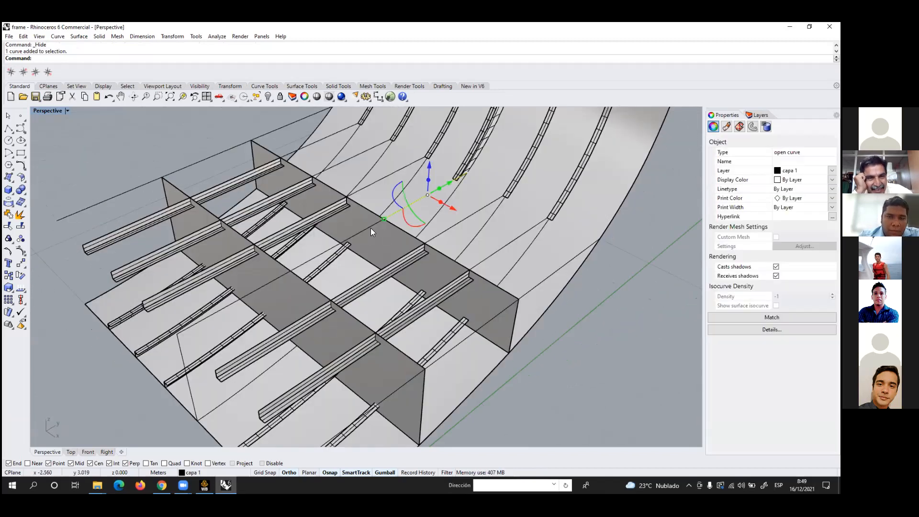
scroll(370, 229, up, 2)
scroll(354, 219, down, 2)
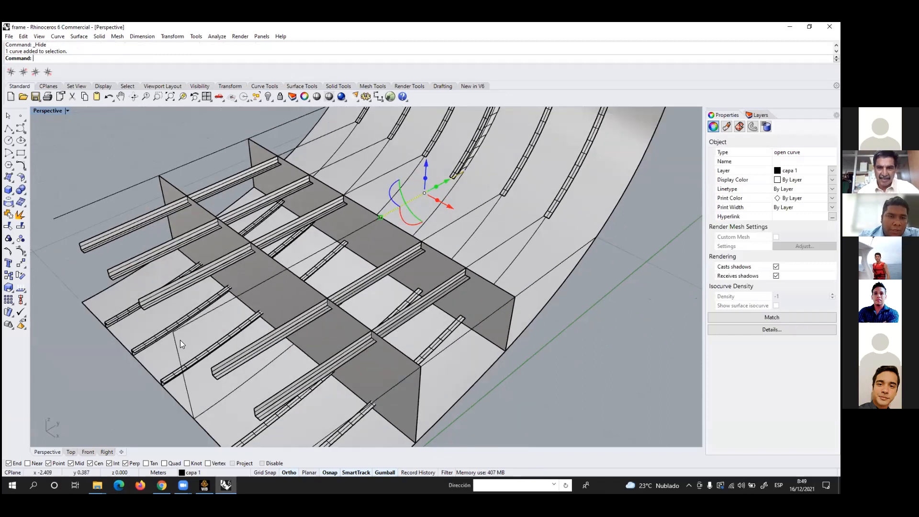
click(178, 343)
right_drag(233, 314, 148, 297)
scroll(419, 271, up, 4)
click(124, 266)
click(127, 265)
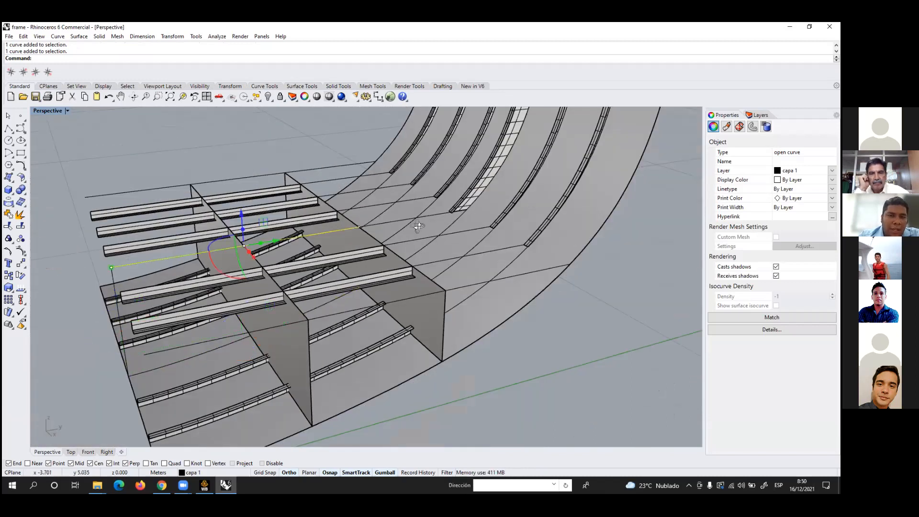
scroll(341, 221, up, 4)
shift+click(355, 228)
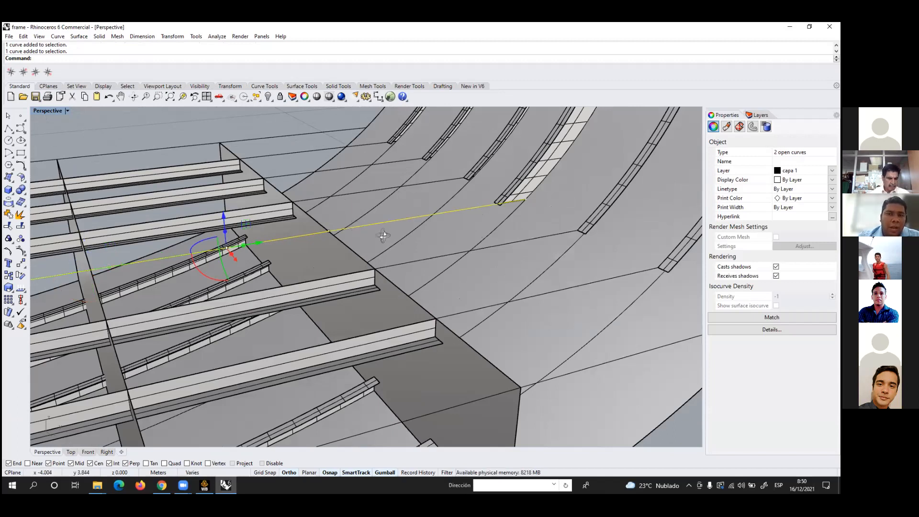
scroll(384, 236, down, 5)
click(8, 215)
Join the two segments of the fourth stiffener line on the bottom shell into one curve
scroll(422, 244, up, 2)
scroll(422, 244, up, 2)
right_drag(425, 248, 378, 306)
scroll(335, 316, down, 2)
right_drag(313, 321, 318, 322)
scroll(460, 270, up, 2)
click(469, 258)
right_drag(252, 370, 255, 379)
shift+click(244, 374)
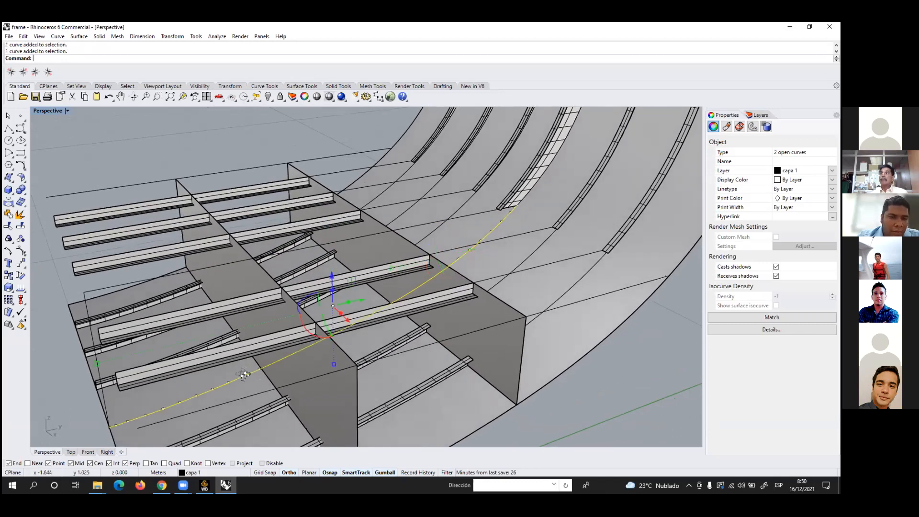
click(9, 215)
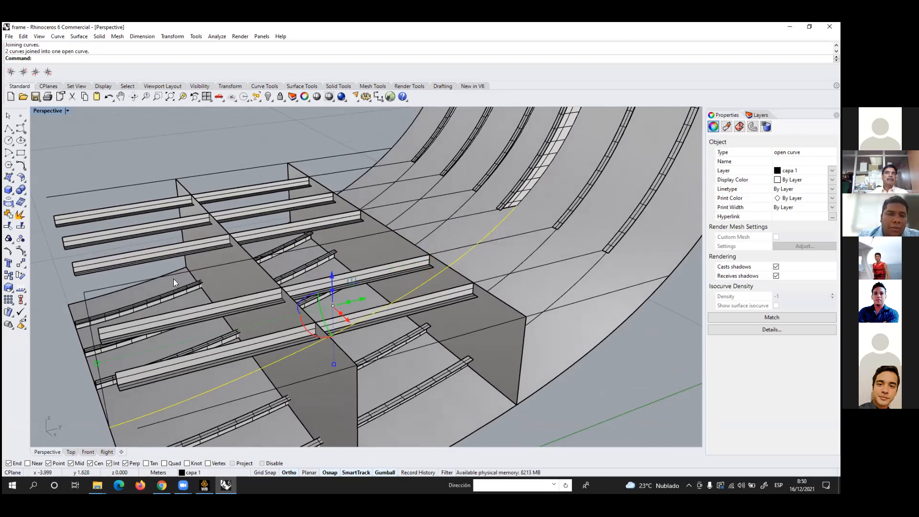
Check that the fourth stiffener lines on the inner bottom and bottom shell each select as a single curve
right_drag(173, 279, 130, 285)
click(81, 385)
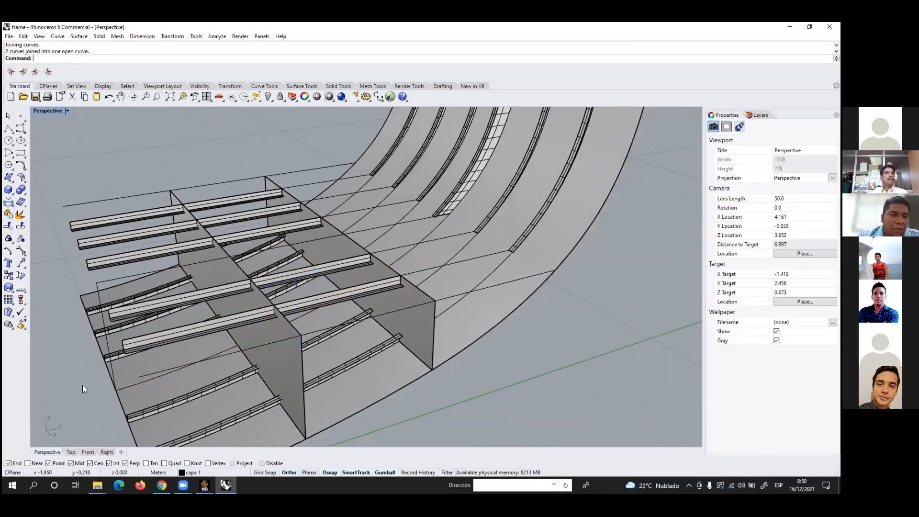
click(97, 292)
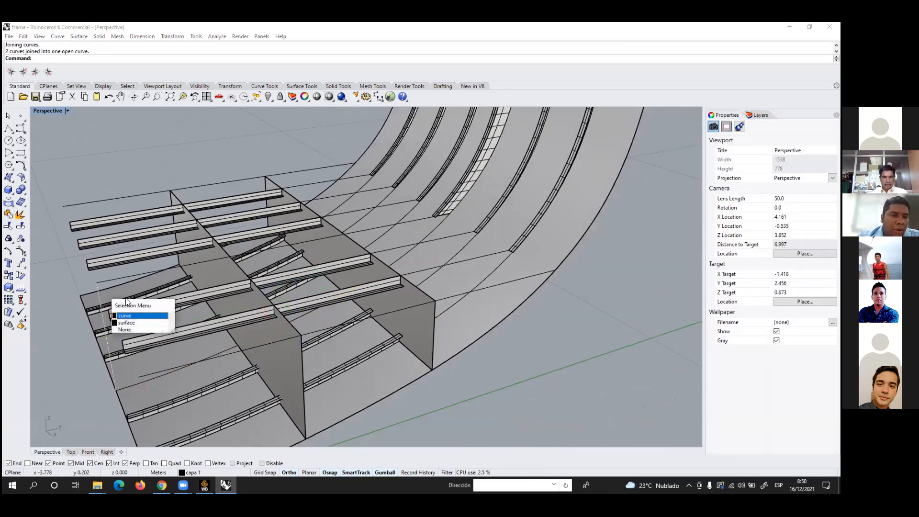
click(129, 313)
click(141, 274)
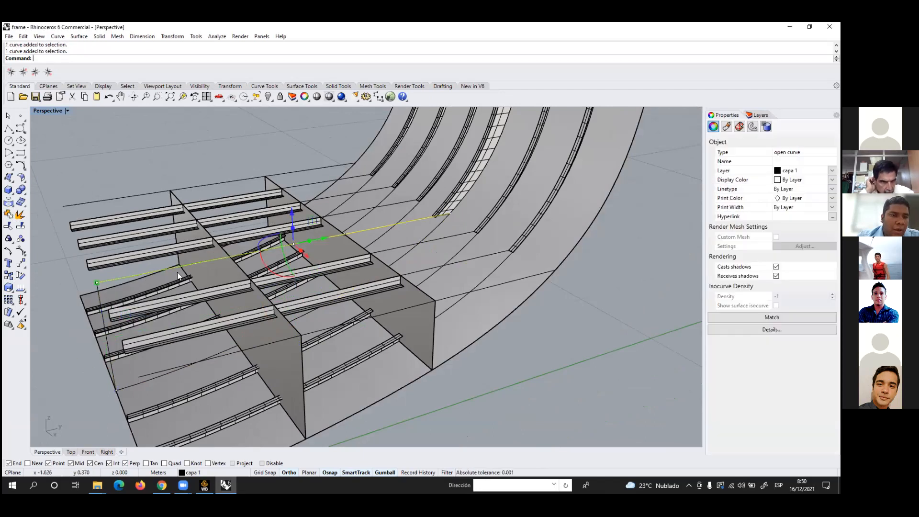
right_drag(423, 231, 412, 238)
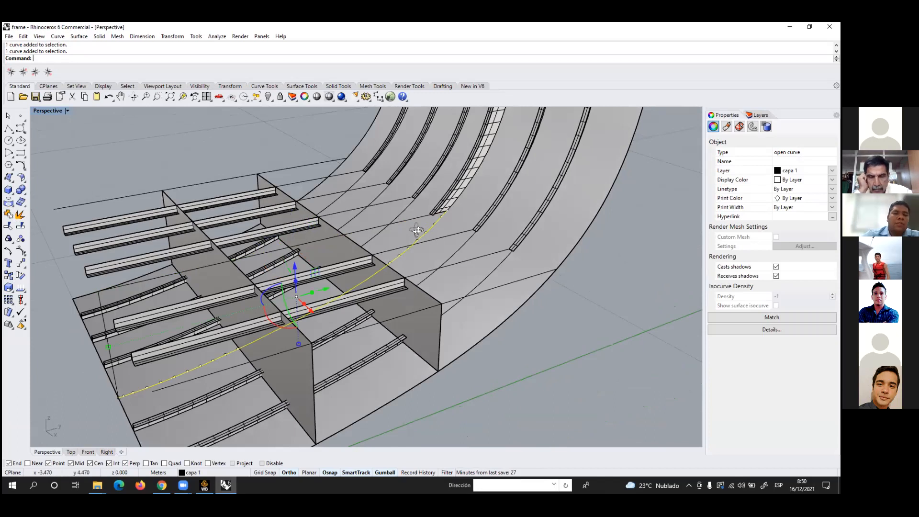
click(68, 398)
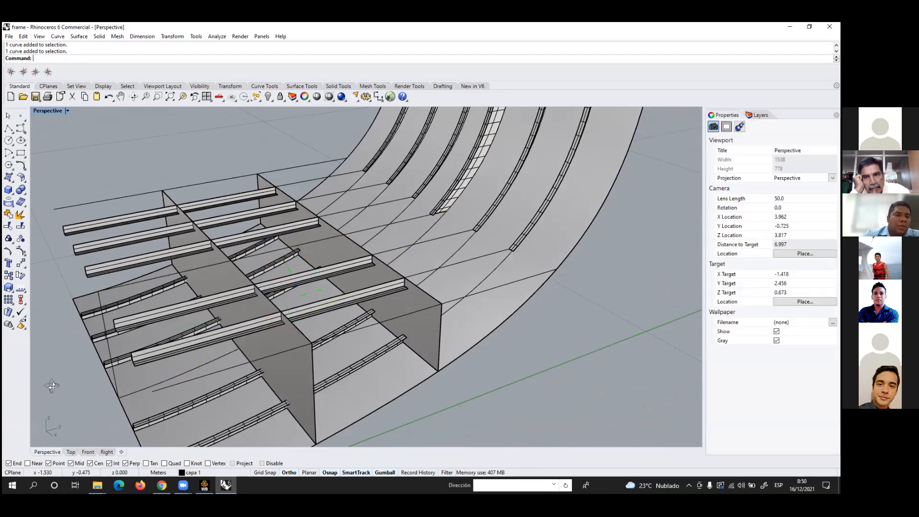
Create the solid floor as a network surface from the connecting end line and the joined inner bottom and bottom shell curves, with position edge matching
click(13, 180)
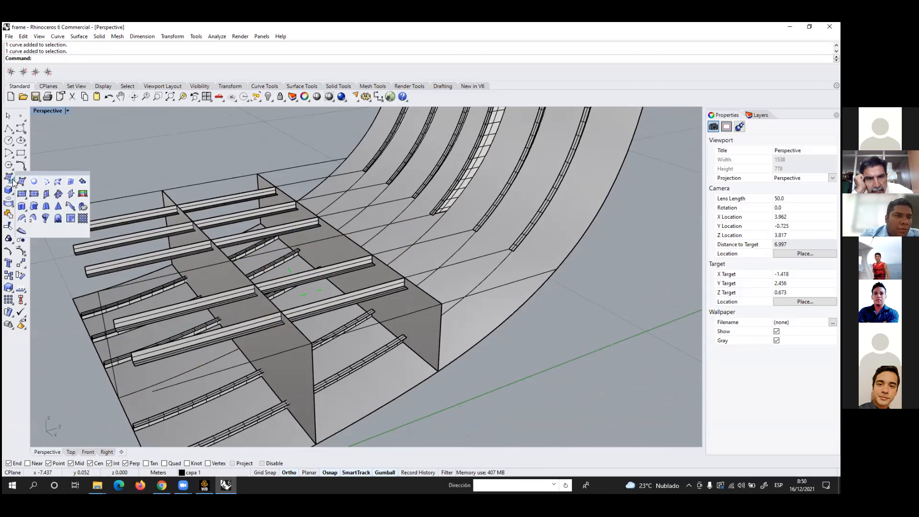
click(46, 181)
click(100, 310)
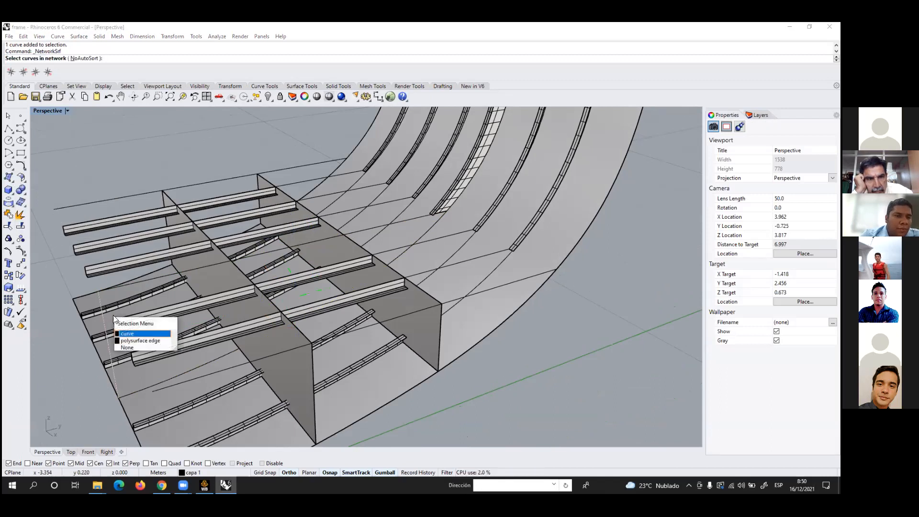
click(140, 334)
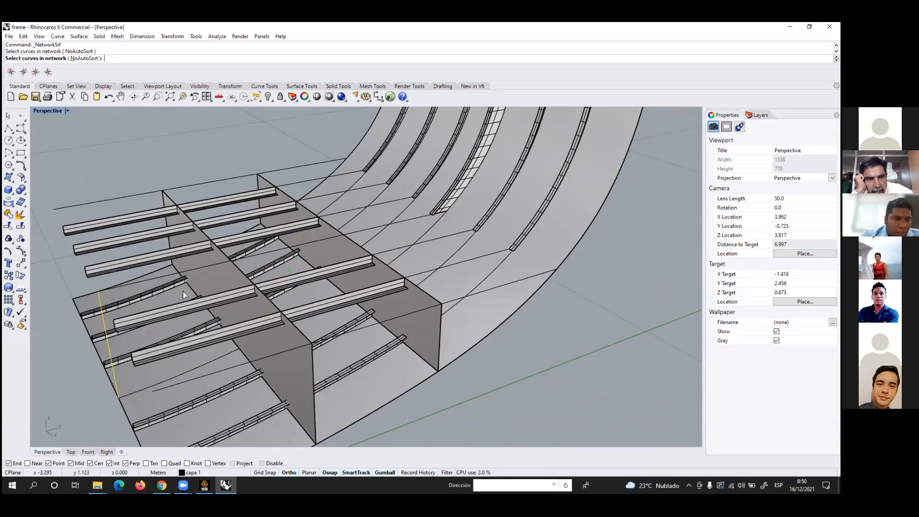
click(176, 277)
click(196, 366)
key(Return)
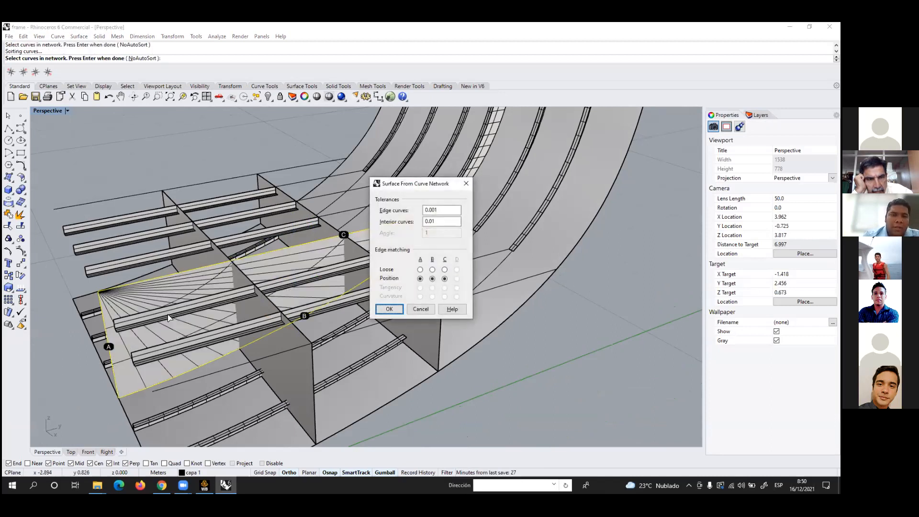
click(389, 309)
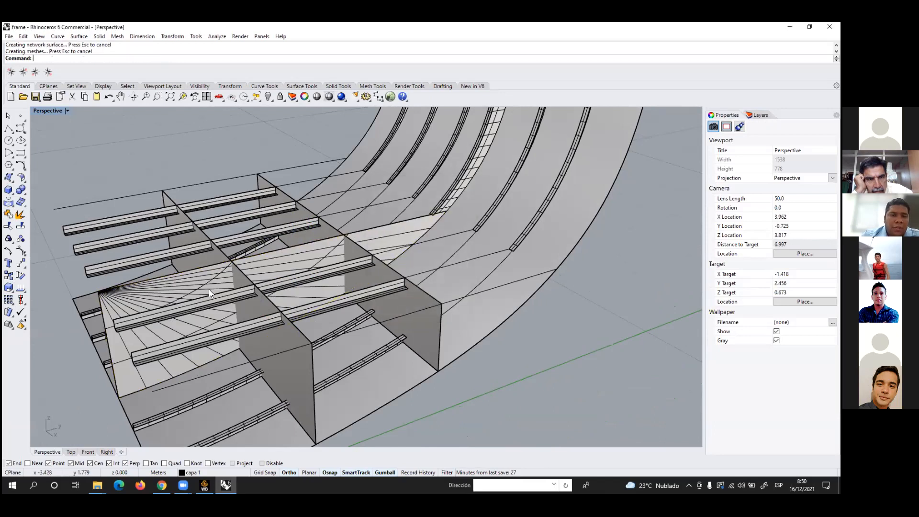
right_drag(556, 326, 465, 234)
right_drag(407, 197, 363, 269)
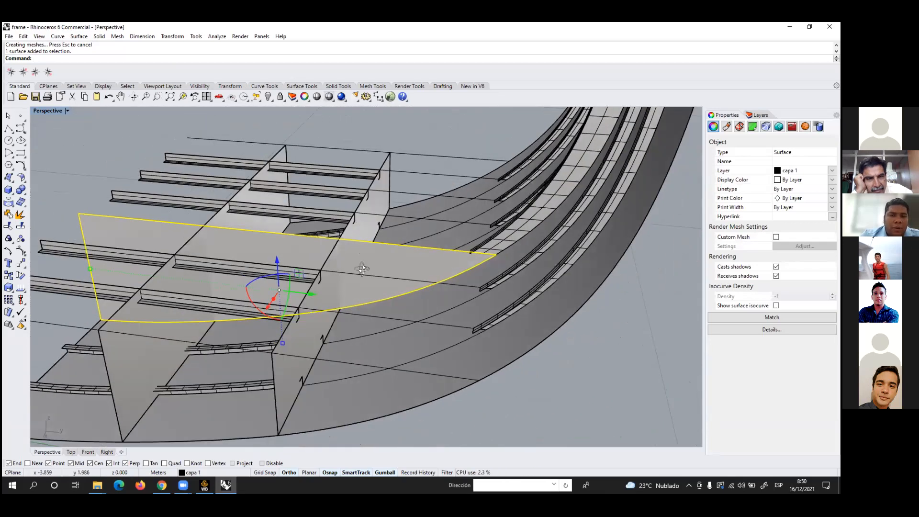
right_drag(375, 333, 434, 317)
right_drag(439, 351, 445, 330)
scroll(446, 331, up, 2)
Draw a polyline at the outer girder joining the sixth stiffener lines of the bottom shell and inner bottom
click(427, 305)
click(492, 332)
right_drag(492, 334, 378, 335)
right_drag(327, 380, 322, 386)
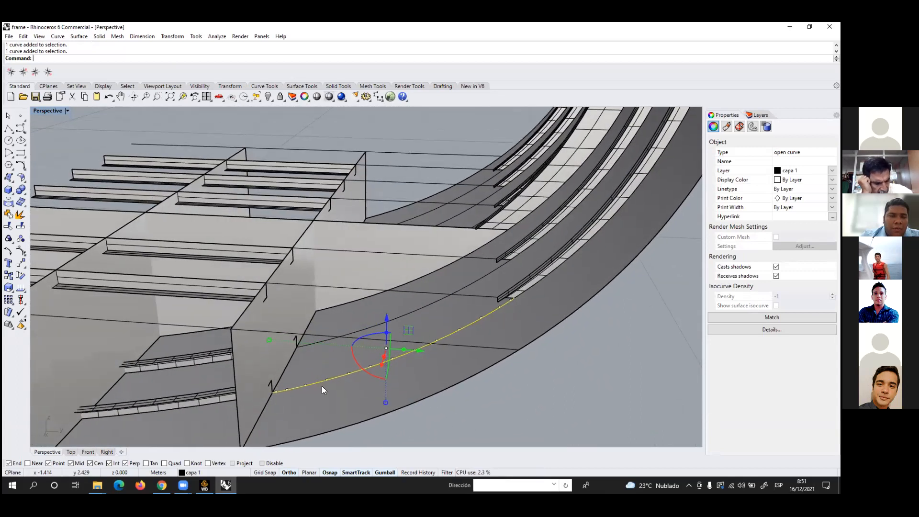
scroll(296, 388, up, 5)
click(7, 141)
scroll(257, 250, down, 2)
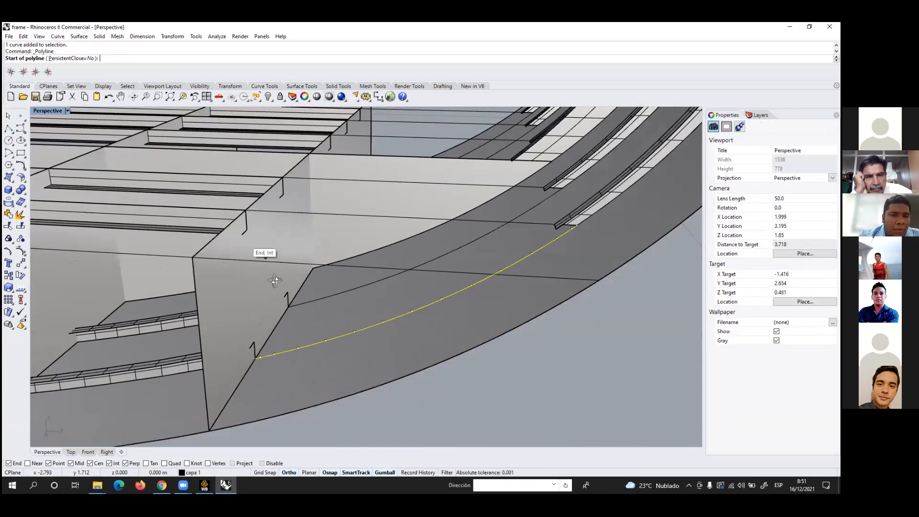
scroll(271, 292, up, 3)
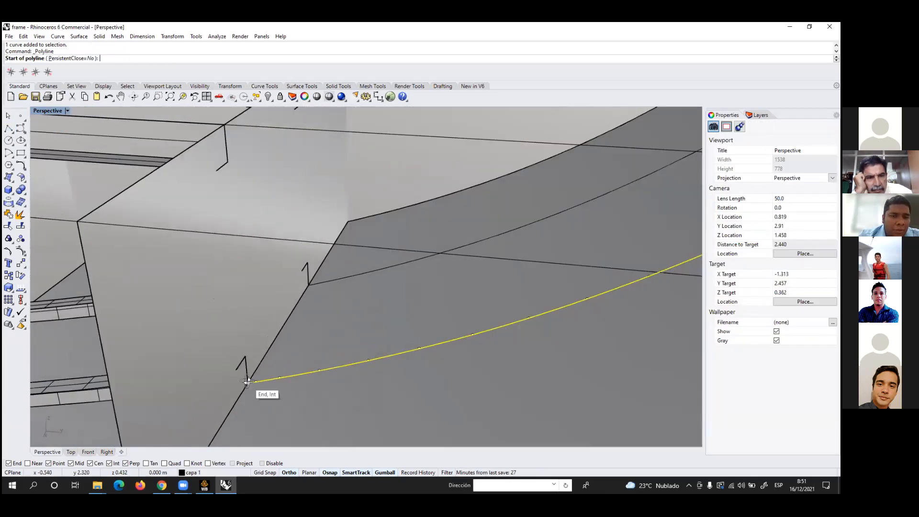
click(247, 382)
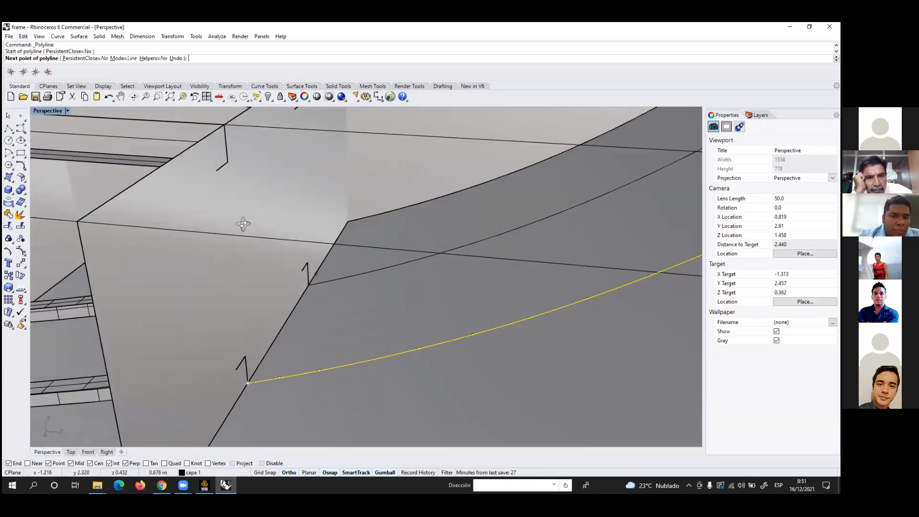
click(225, 125)
key(Return)
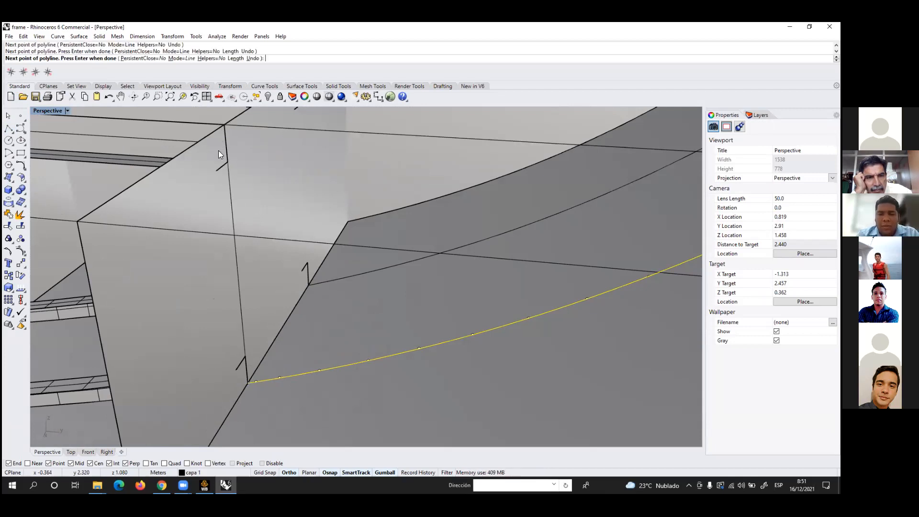
Draw a polyline at the outer girder joining the fifth stiffener lines of the bottom shell and inner bottom
scroll(230, 294, down, 5)
scroll(288, 263, up, 10)
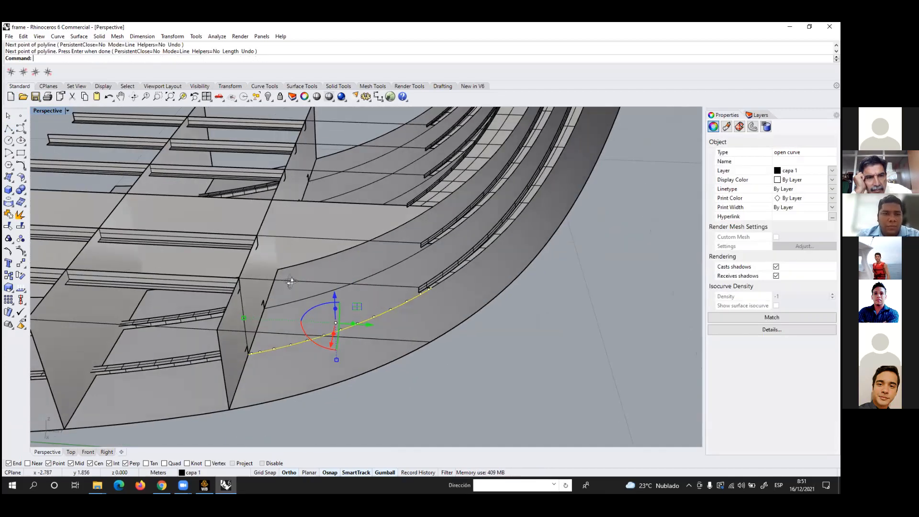
key(Return)
key(Escape)
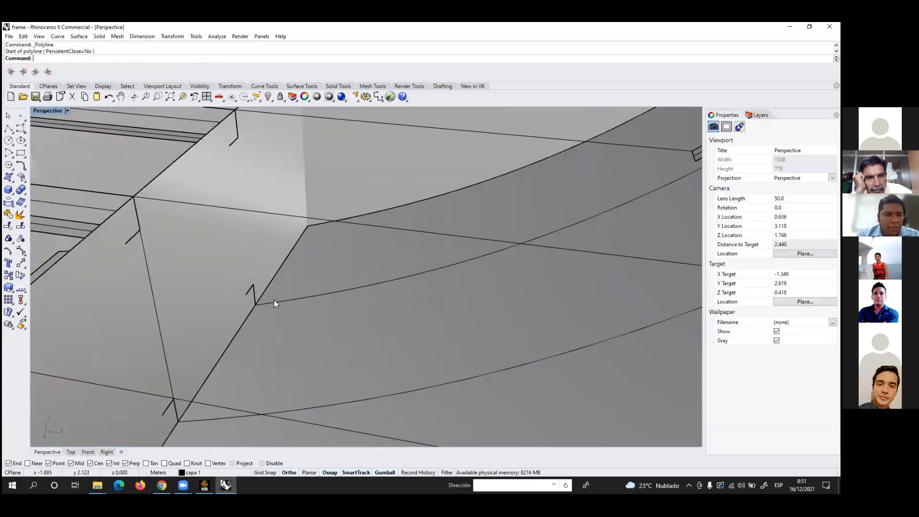
click(274, 301)
key(Return)
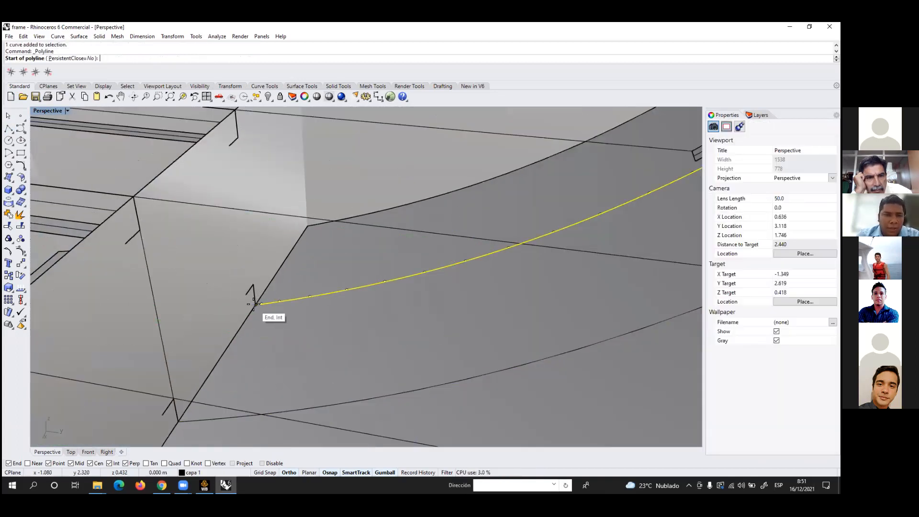
click(254, 304)
scroll(275, 316, down, 2)
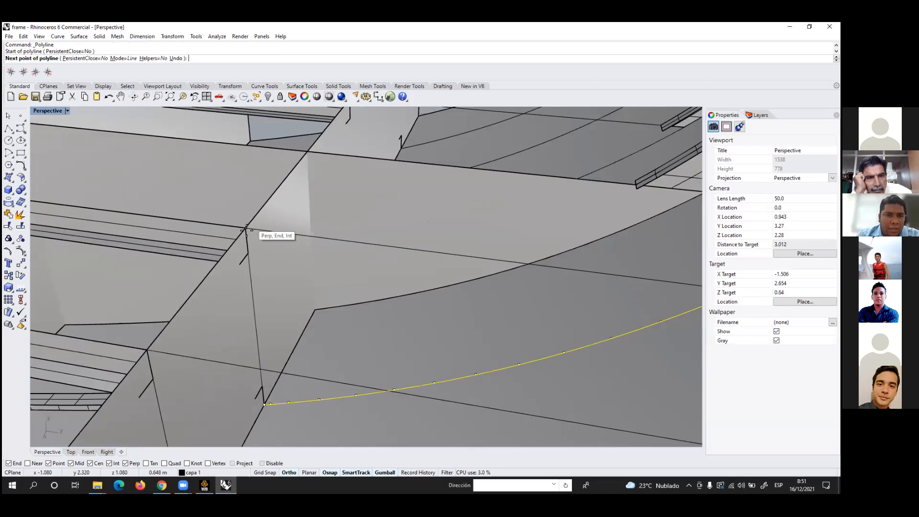
click(246, 230)
key(Return)
Draw a polyline at the outer girder joining the third stiffener lines, on the other side of the solid floor
scroll(242, 280, down, 1)
right_drag(242, 281, 320, 197)
scroll(336, 203, up, 2)
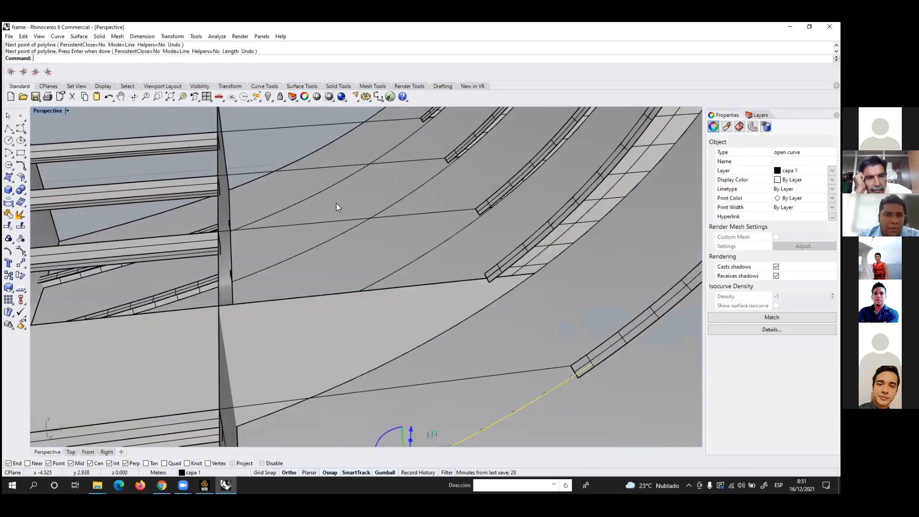
scroll(308, 255, up, 5)
key(Return)
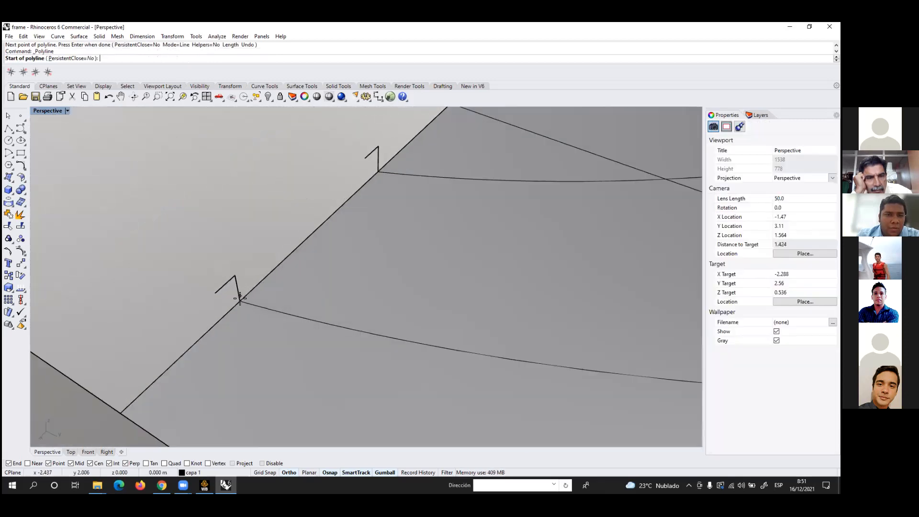
key(Escape)
click(277, 310)
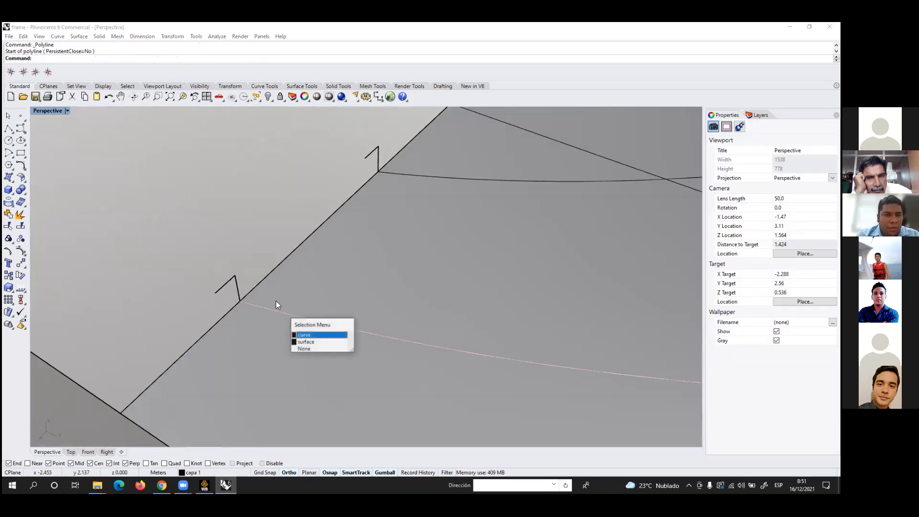
click(322, 334)
scroll(282, 281, down, 2)
key(Return)
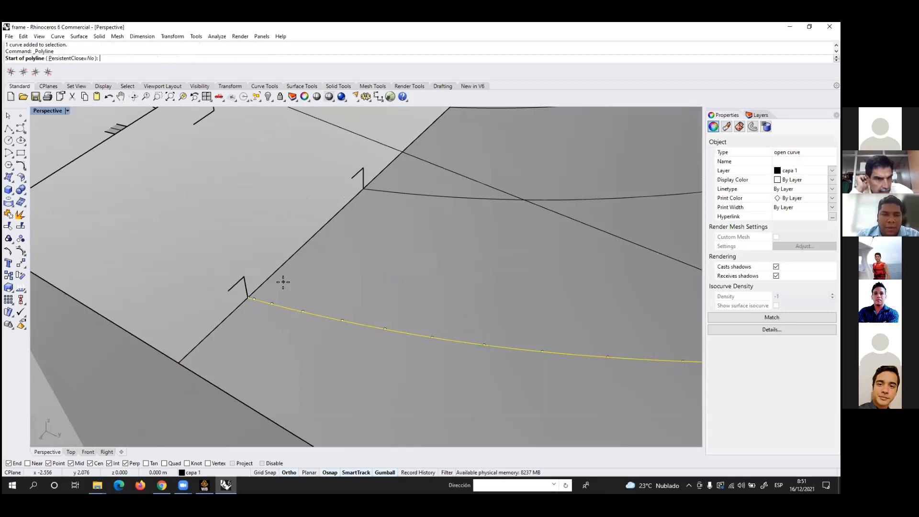
click(253, 294)
scroll(247, 209, up, 3)
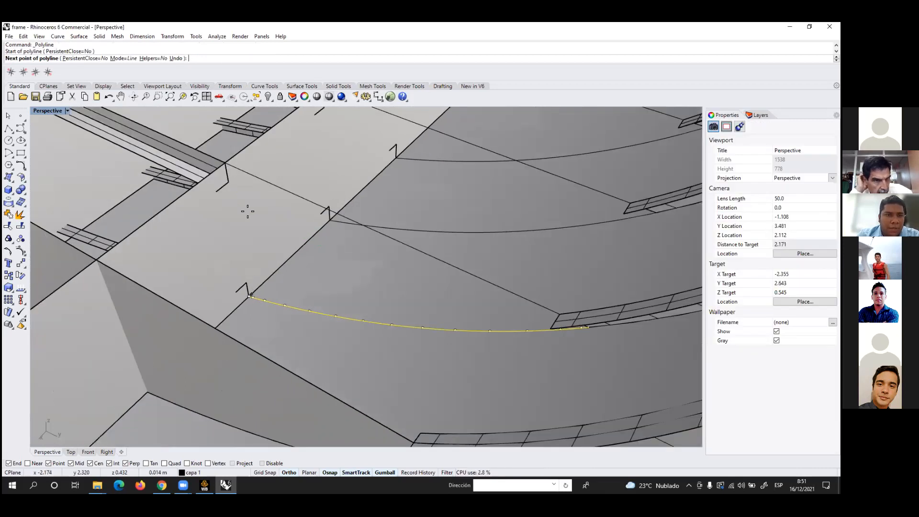
click(213, 174)
key(Return)
Draw a polyline at the outer girder joining the second stiffener lines of the bottom shell and inner bottom
right_drag(213, 175, 459, 229)
scroll(467, 273, up, 5)
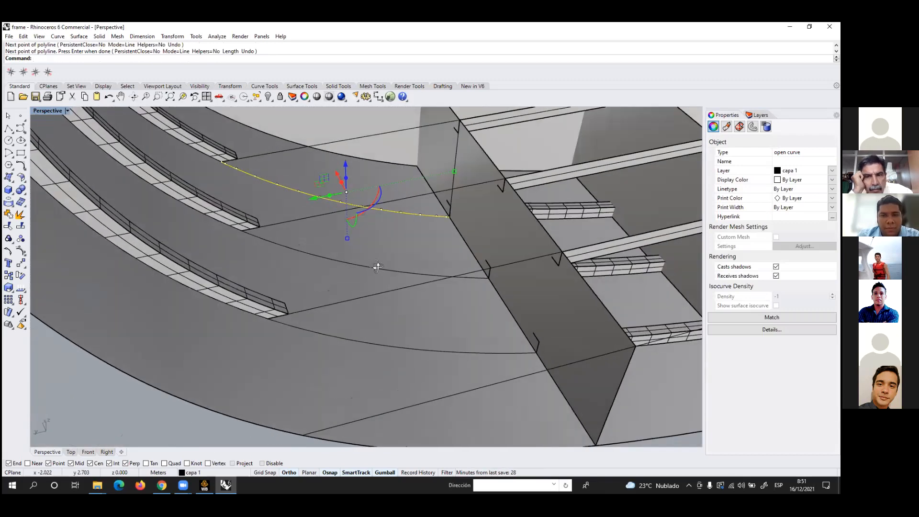
click(378, 267)
right_drag(378, 267, 459, 201)
scroll(445, 243, up, 5)
right_click(457, 256)
click(459, 259)
scroll(430, 259, down, 4)
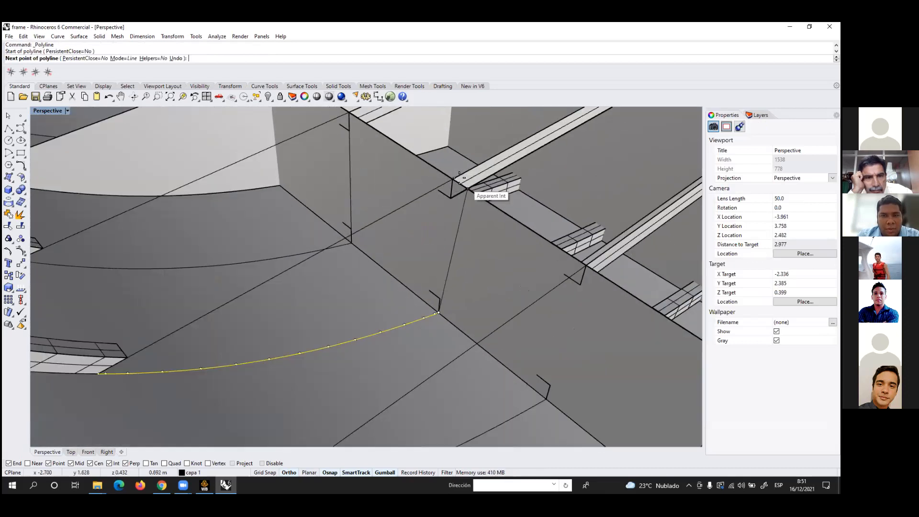
scroll(449, 185, up, 4)
click(450, 186)
right_click(446, 183)
scroll(396, 178, down, 4)
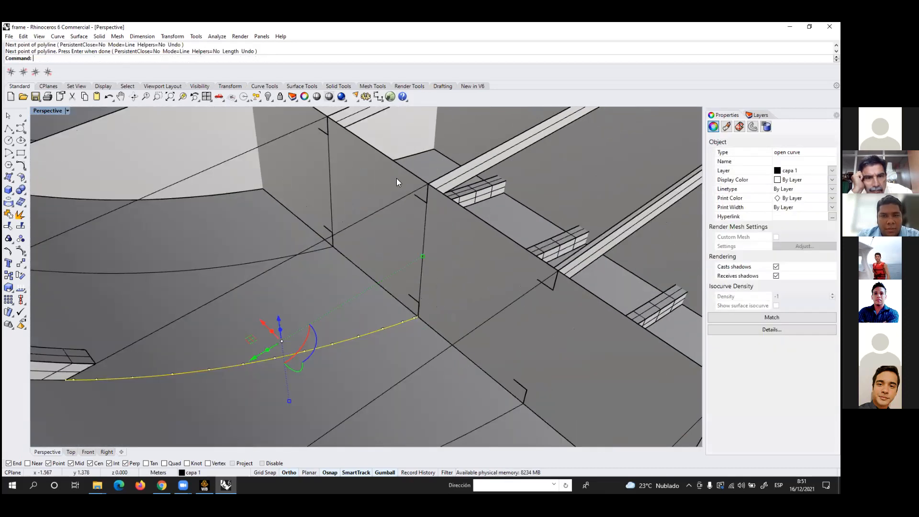
right_drag(397, 178, 461, 250)
scroll(464, 253, up, 6)
key(Escape)
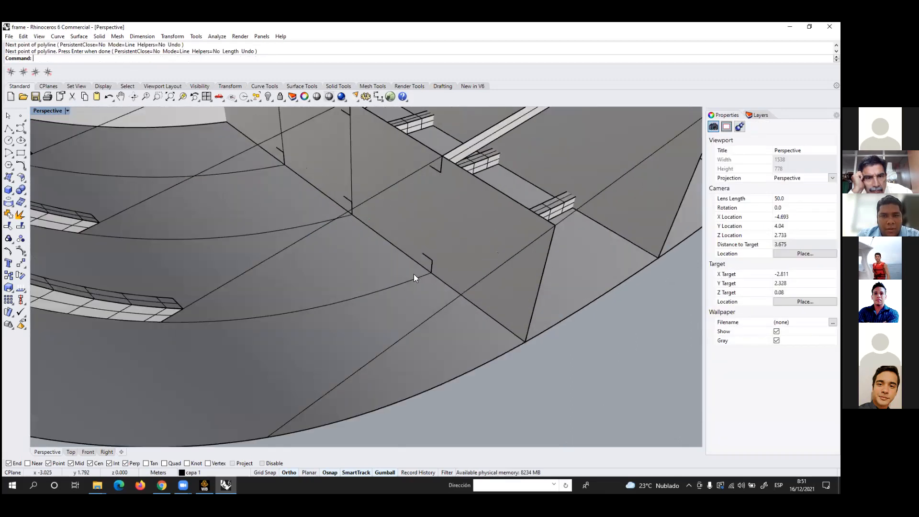
Draw a polyline at the outer girder joining the first stiffener lines of the bottom shell and inner bottom
right_click(417, 274)
key(Escape)
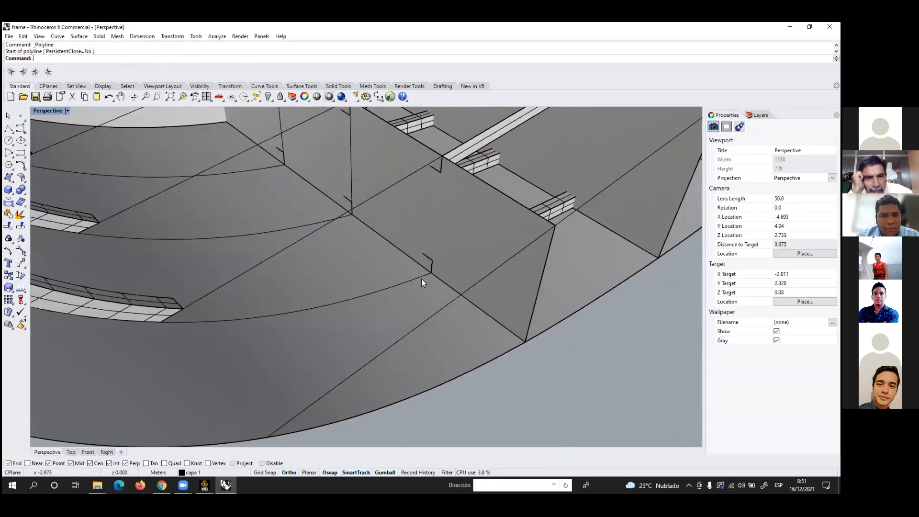
click(419, 275)
right_click(421, 275)
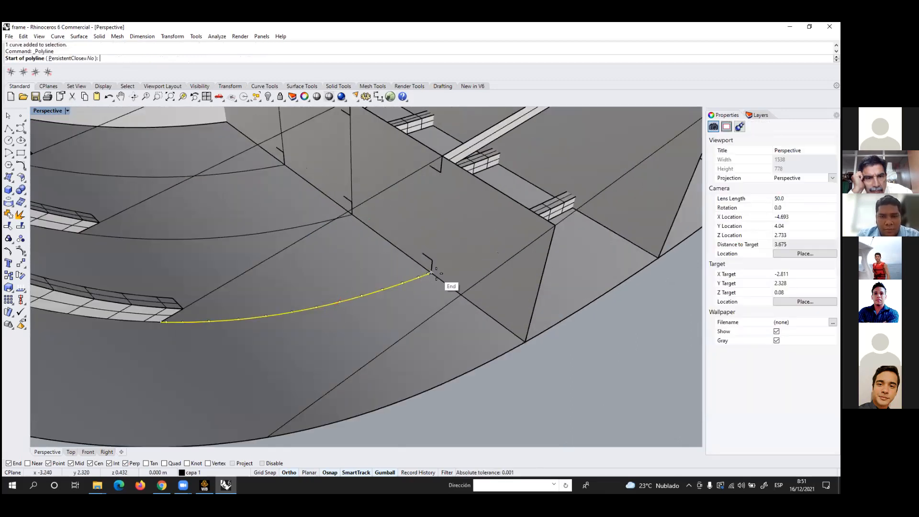
click(432, 273)
scroll(438, 155, up, 3)
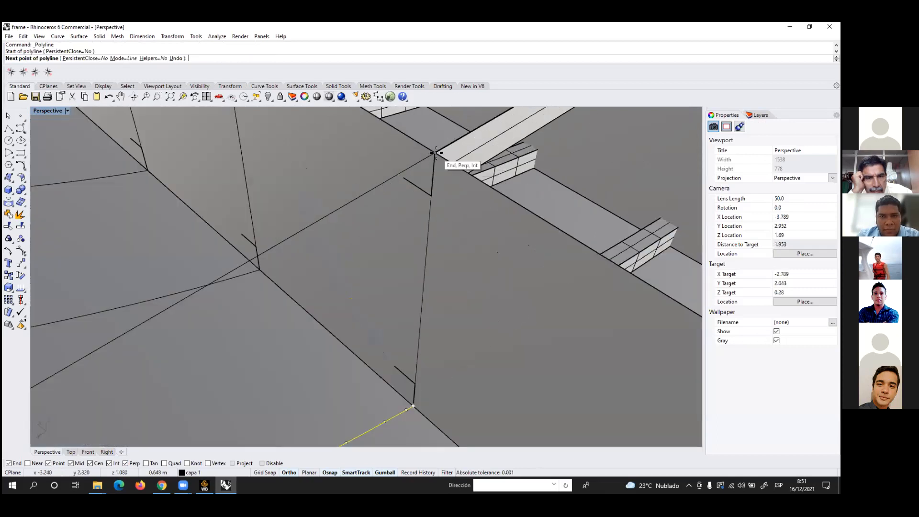
click(436, 153)
right_click(428, 217)
scroll(428, 218, down, 10)
right_drag(428, 218, 425, 357)
key(Escape)
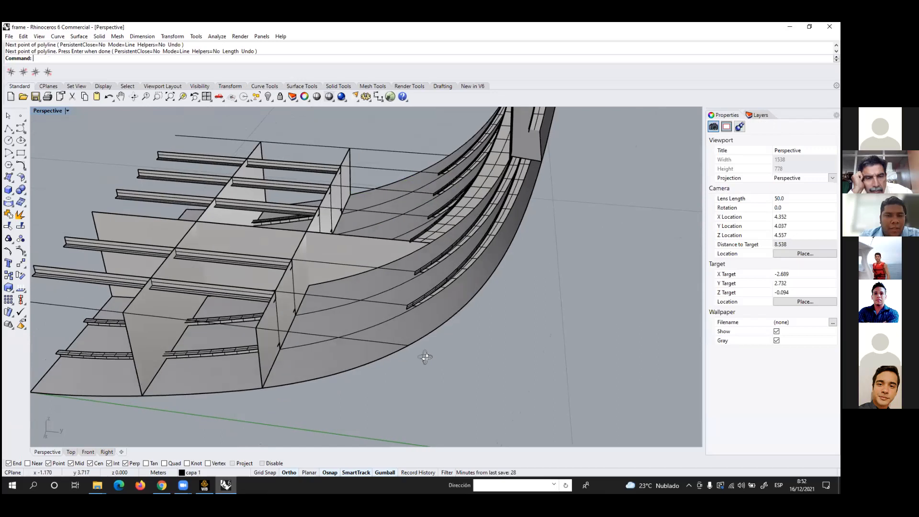
click(371, 329)
key(Escape)
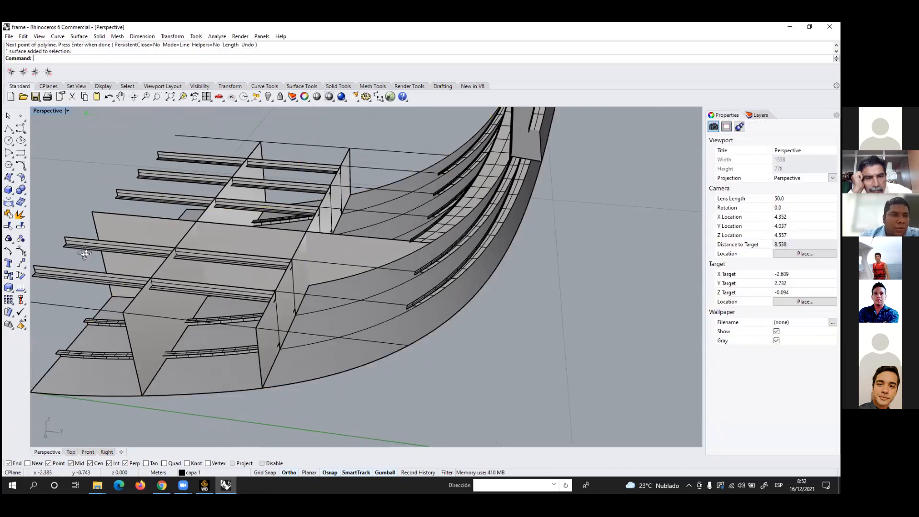
Create the bracket surface at the sixth stiffener as a curve network from its bottom shell curve, inner bottom line and girder polyline
click(12, 182)
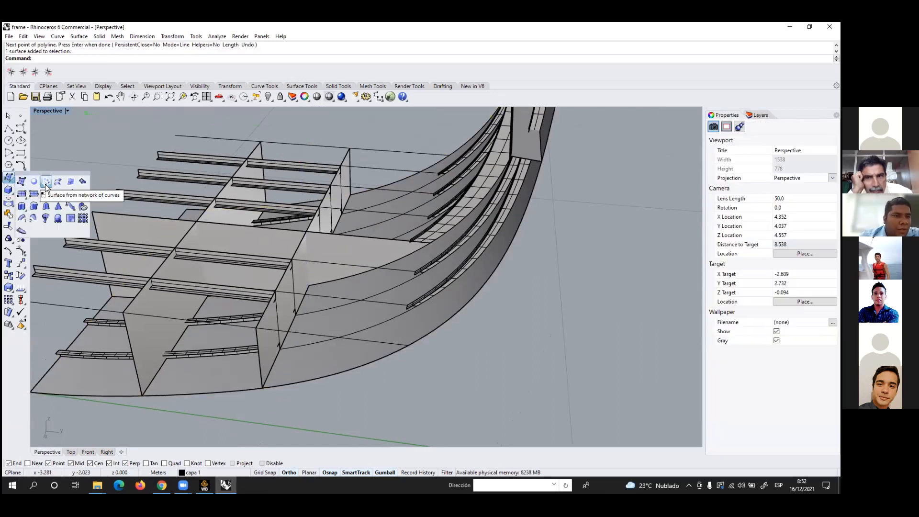
scroll(363, 324, up, 2)
click(369, 329)
click(349, 291)
click(249, 305)
right_click(249, 305)
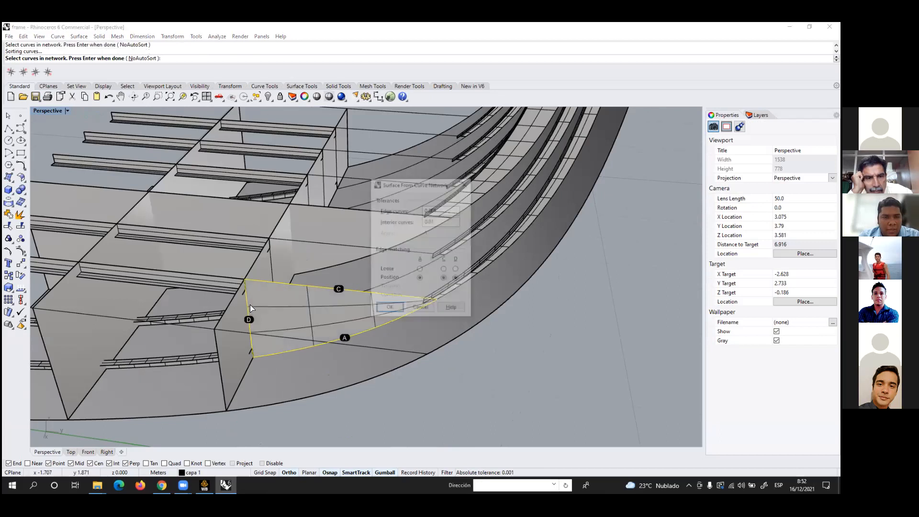
click(386, 308)
Create the bracket surface at the fifth stiffener as a curve network from its shell curve, inner bottom line and girder polyline
scroll(383, 309, up, 6)
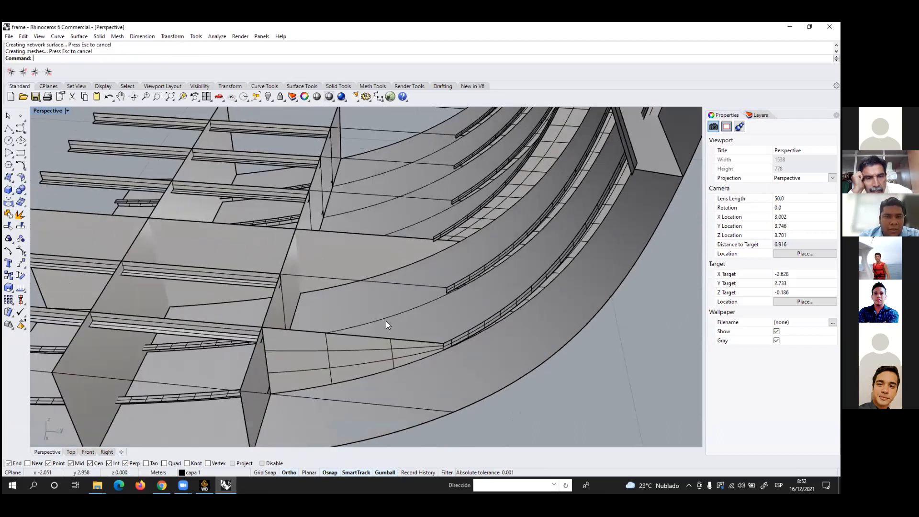
right_drag(393, 326, 387, 318)
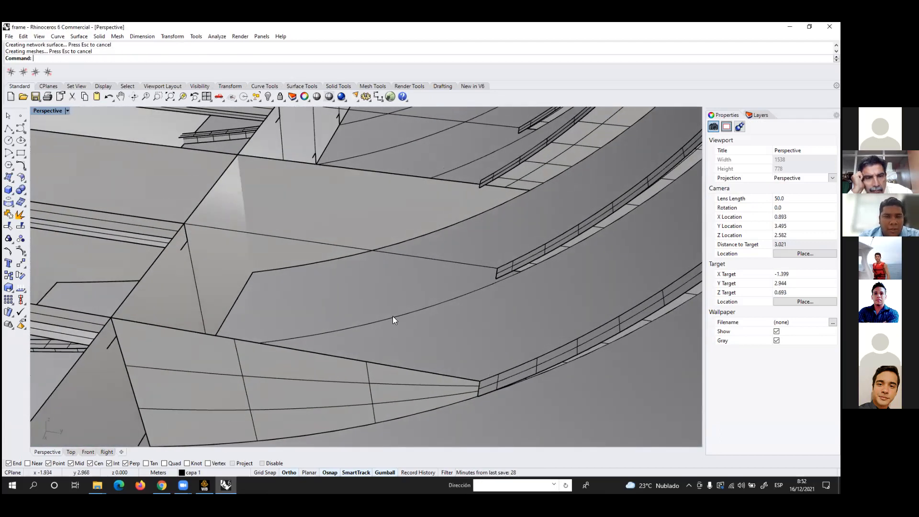
click(393, 318)
click(409, 255)
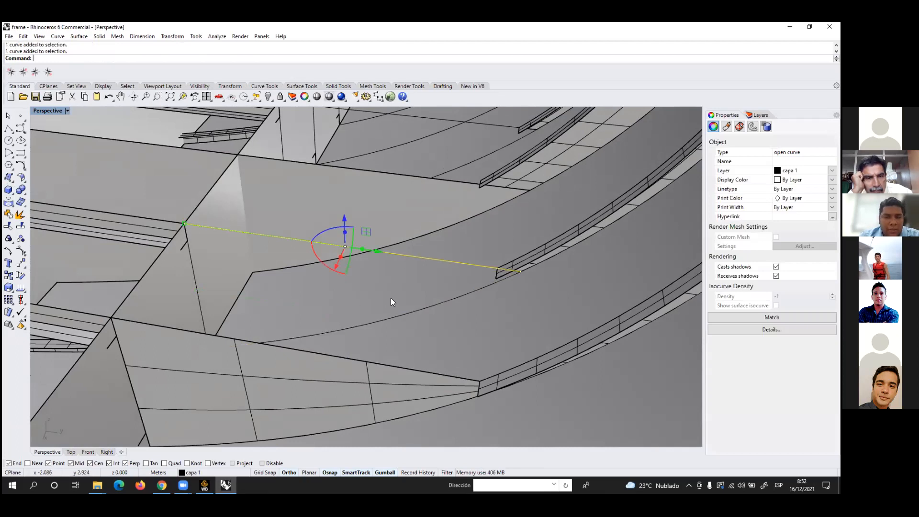
key(Return)
click(393, 316)
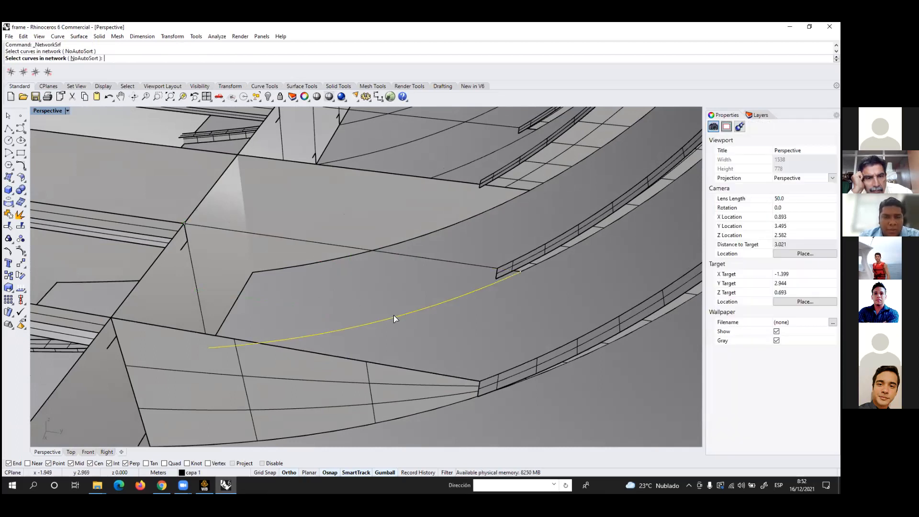
click(402, 256)
click(194, 272)
key(Return)
click(391, 309)
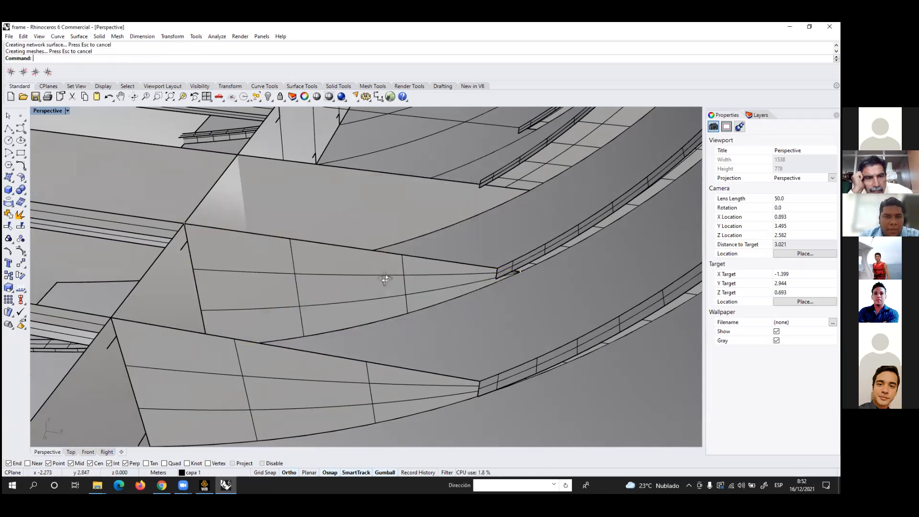
Create the bracket surface at the third stiffener, across the solid floor, as a network of its three outline curves
scroll(393, 277, down, 3)
right_drag(392, 278, 370, 309)
scroll(370, 298, up, 4)
key(Return)
click(394, 248)
key(Return)
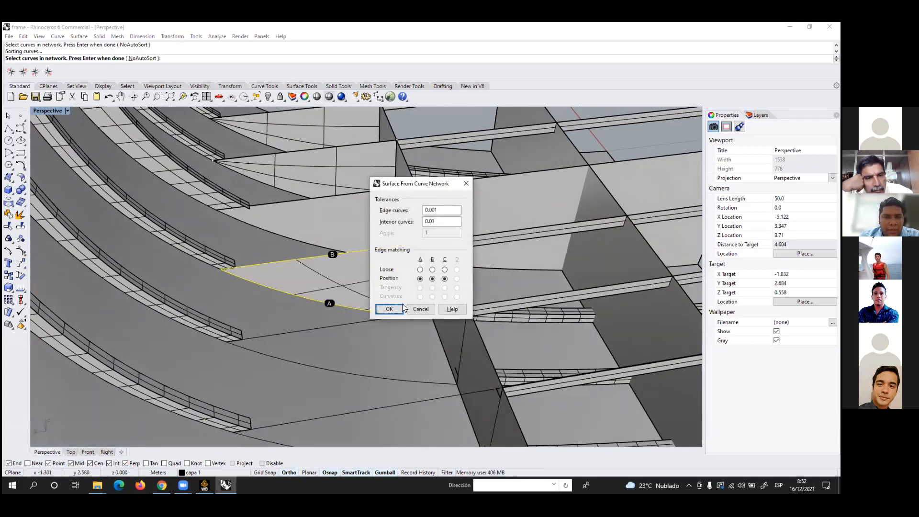
click(391, 312)
scroll(341, 301, down, 7)
scroll(341, 302, up, 5)
right_drag(366, 320, 442, 341)
click(441, 296)
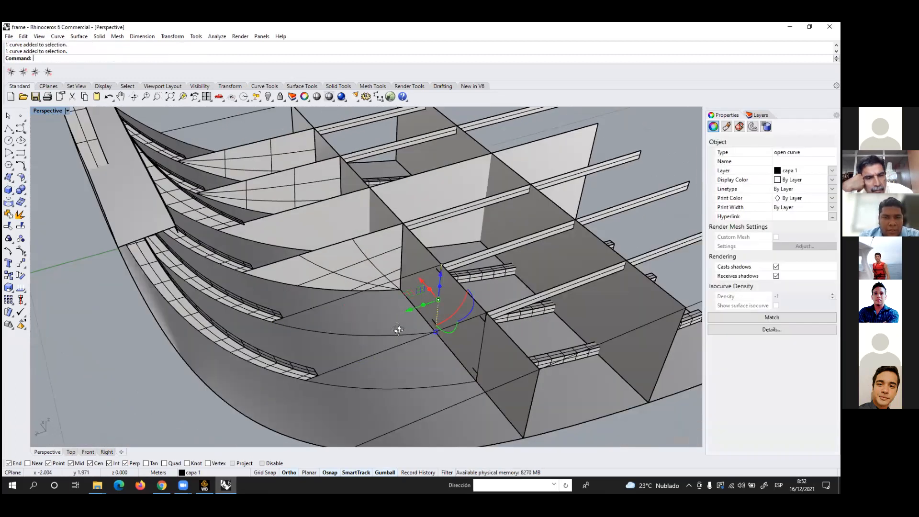
click(647, 222)
right_click(648, 224)
click(413, 333)
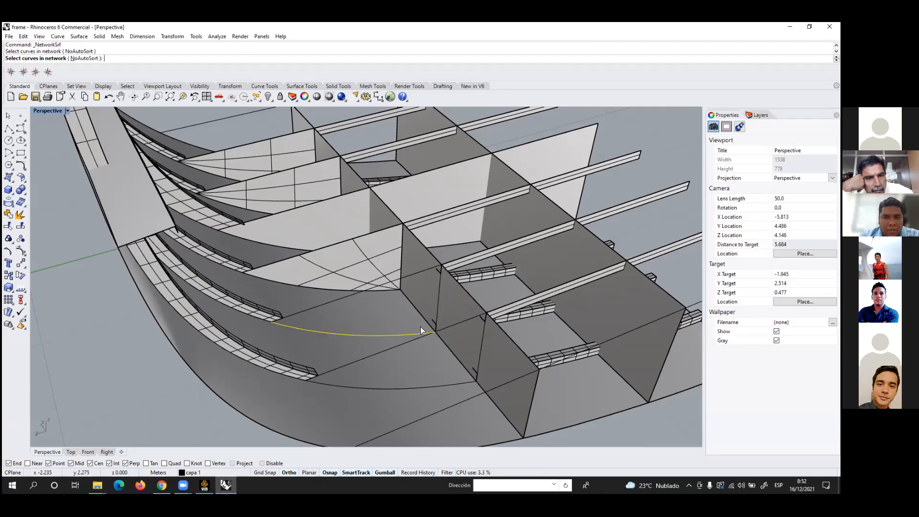
right_click(435, 296)
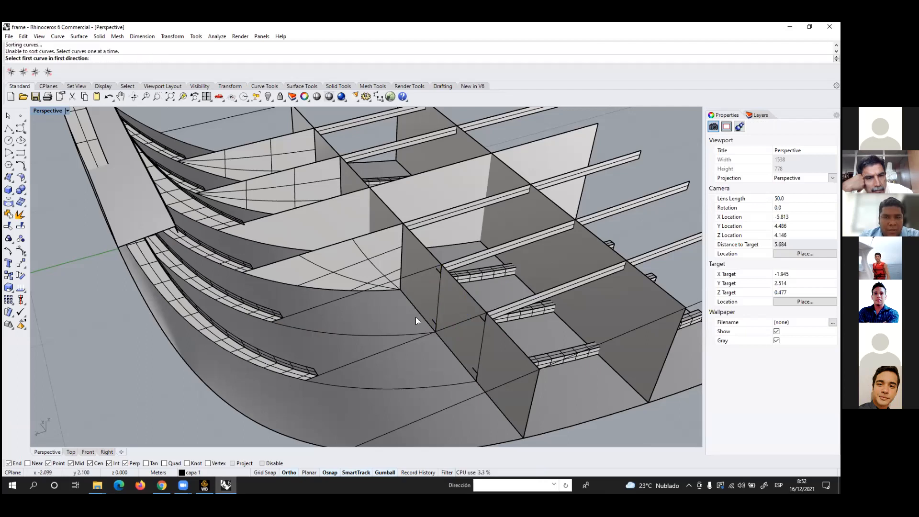
right_click(451, 286)
Create the bracket surface at the second stiffener as a network of its shell curve, girder polyline and inner bottom line
right_click(451, 285)
click(398, 333)
click(439, 296)
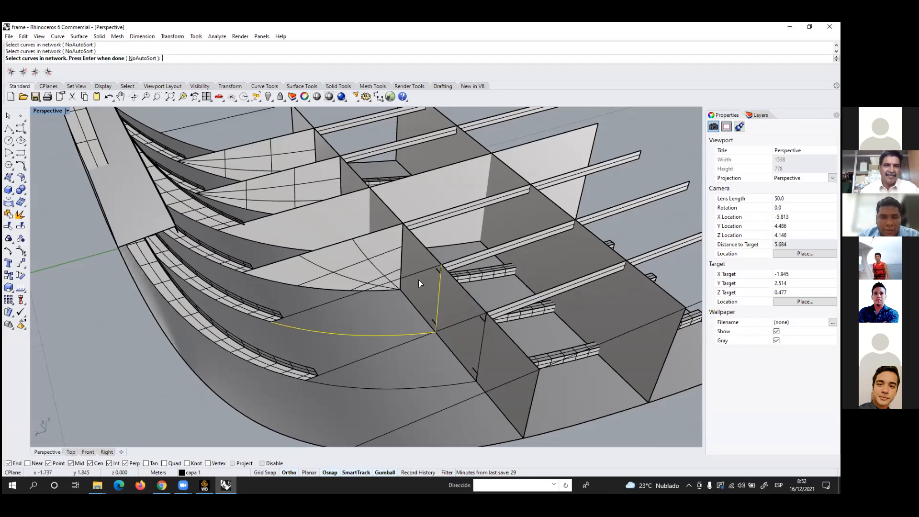
right_click(412, 275)
right_click(414, 275)
click(391, 306)
Create the bracket surface at the first stiffener as a network of its shell curve, girder polyline and inner bottom line
scroll(374, 316, down, 3)
scroll(404, 329, up, 5)
right_drag(404, 329, 483, 350)
click(473, 358)
click(505, 323)
click(177, 434)
right_click(177, 435)
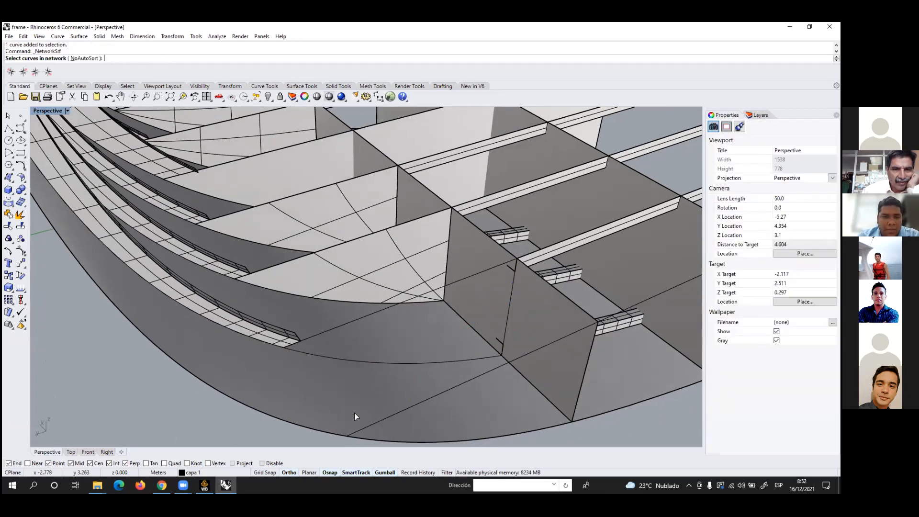
click(392, 365)
click(506, 309)
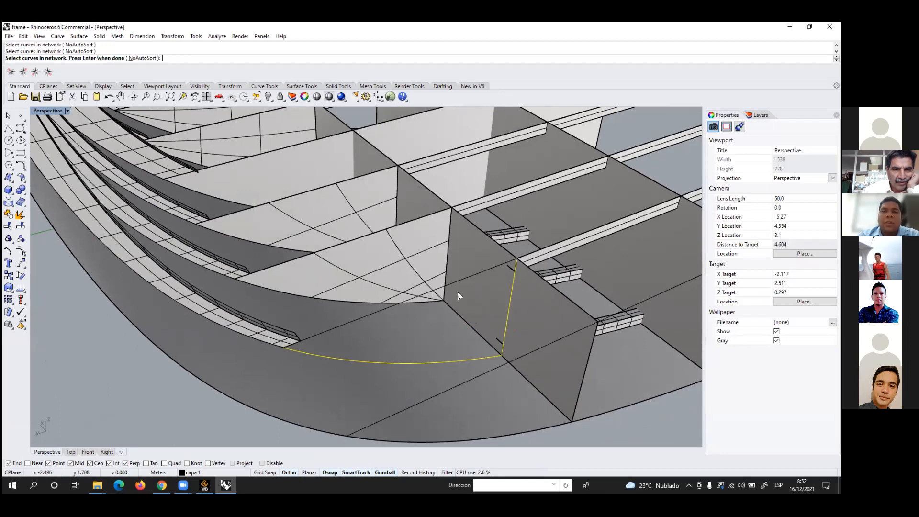
click(437, 290)
right_click(436, 289)
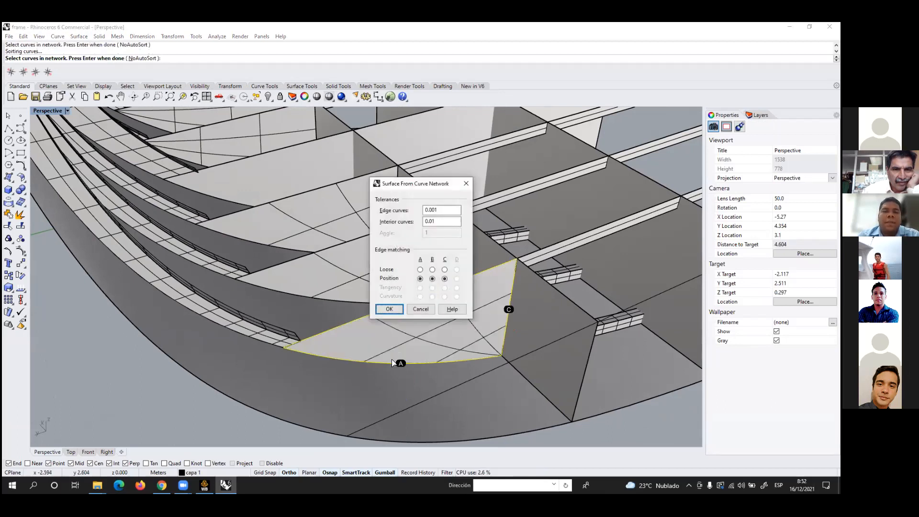
click(396, 312)
Show the hidden inner bottom plating over the finished brackets
right_drag(383, 321, 248, 318)
scroll(261, 311, down, 8)
right_drag(402, 293, 324, 162)
scroll(324, 162, up, 2)
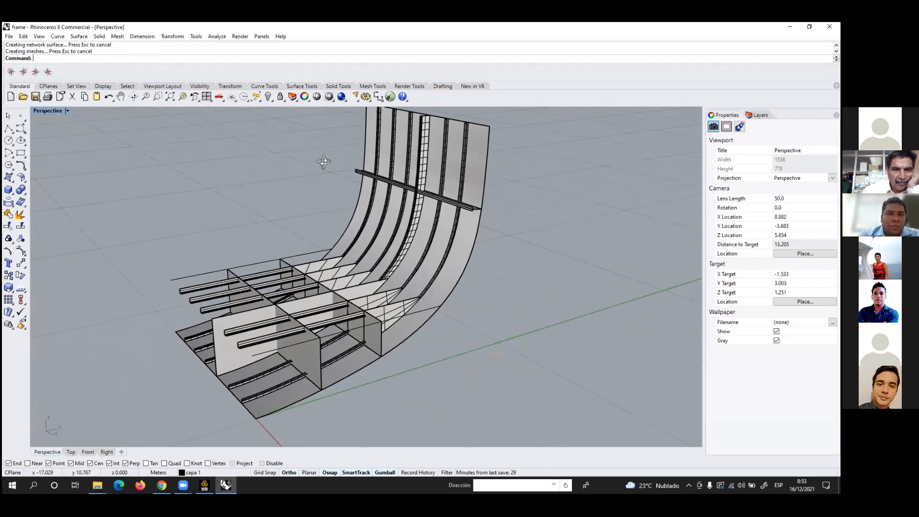
click(267, 97)
right_click(268, 97)
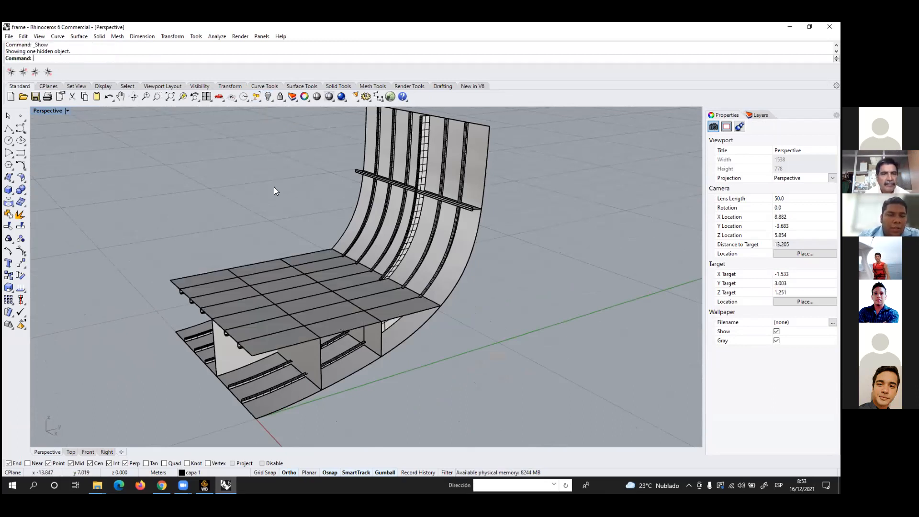
Hide the inner bottom plating to expose the brackets and girders
right_drag(299, 198, 415, 306)
click(469, 297)
click(474, 256)
click(475, 267)
key(ctrl+h)
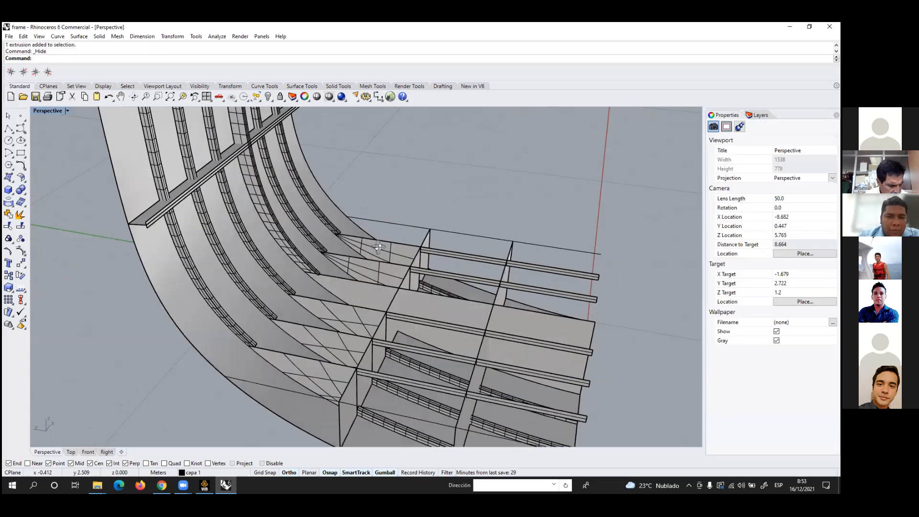
Undo the accidental drag of the solid floor and the last hiding of the inner bottom plating
click(418, 311)
click(414, 198)
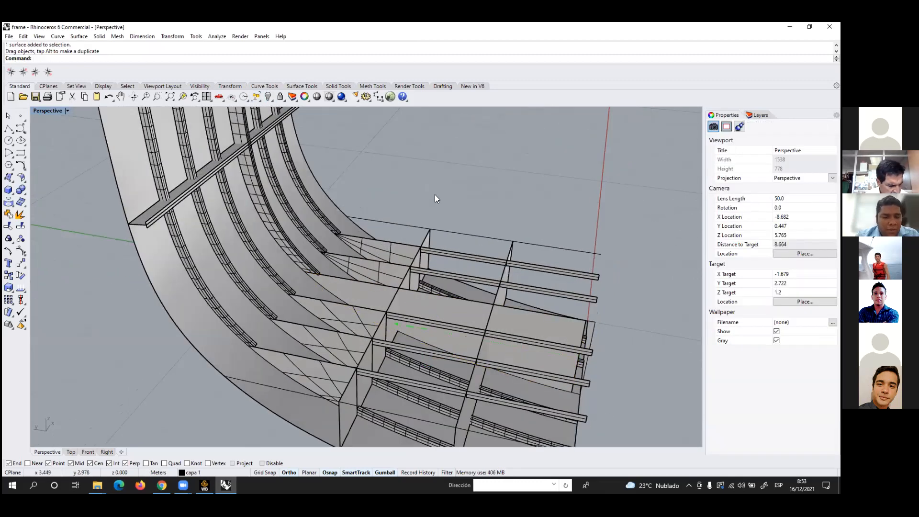
key(ctrl+z)
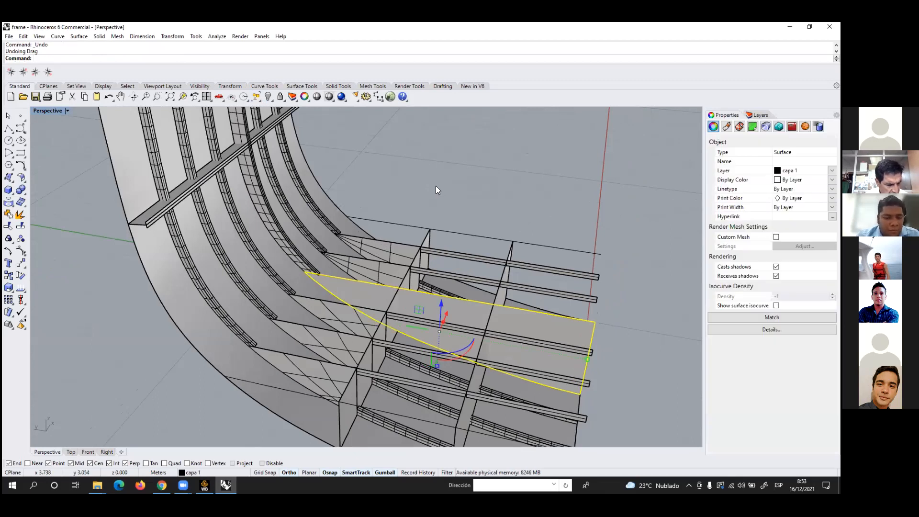
key(ctrl+z)
Examine the whole midship block with the inner bottom shown, from the centreline side and at an angle
scroll(253, 143, down, 6)
click(368, 144)
right_drag(369, 146, 251, 175)
scroll(252, 176, down, 5)
scroll(359, 232, up, 6)
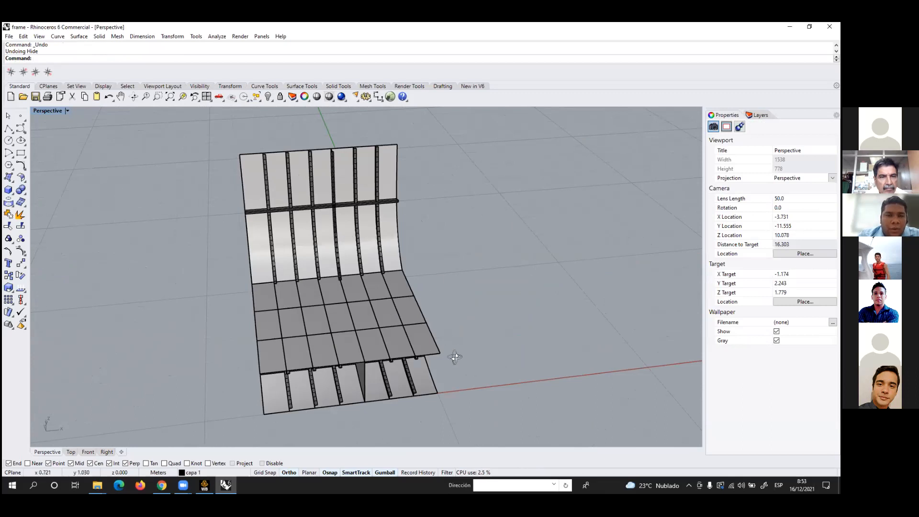
key(ctrl+a)
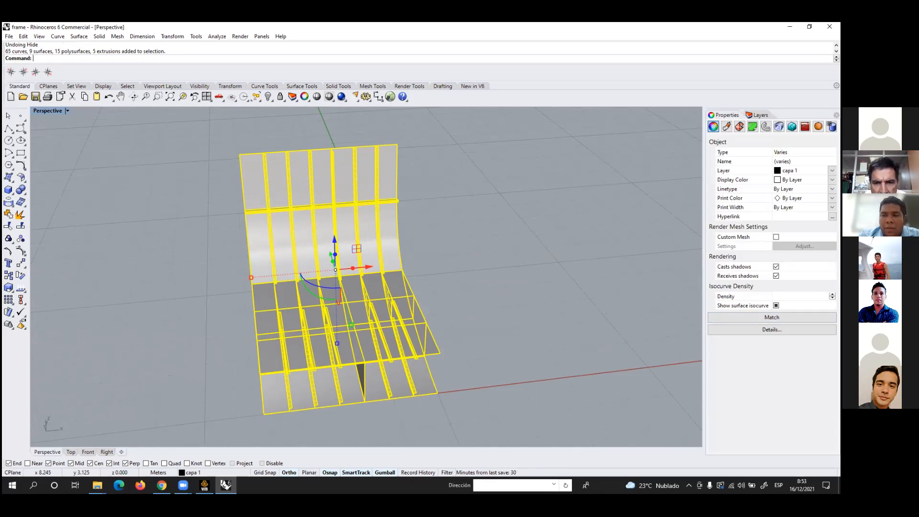
click(445, 275)
right_drag(445, 275, 417, 351)
scroll(417, 351, down, 4)
drag(470, 406, 466, 280)
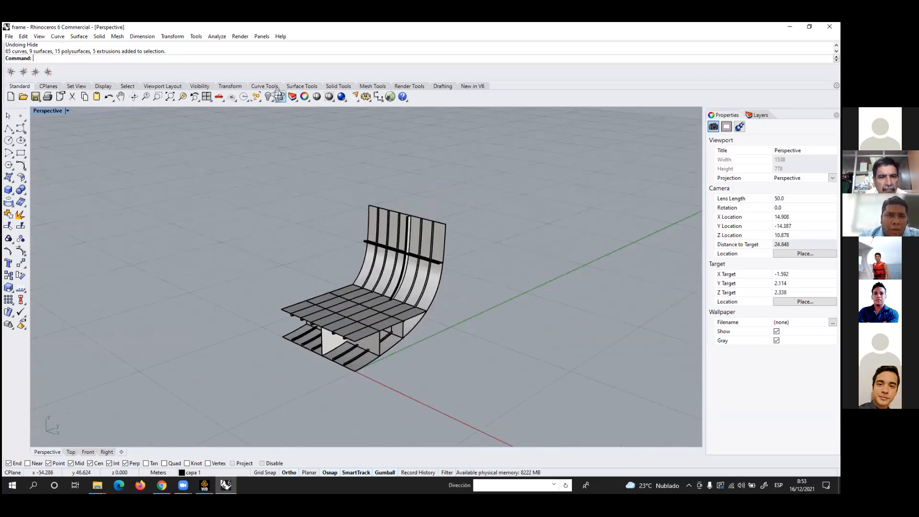
Select and delete all curves in the model, and clear the other leftover construction objects, keeping the block's surfaces
click(257, 97)
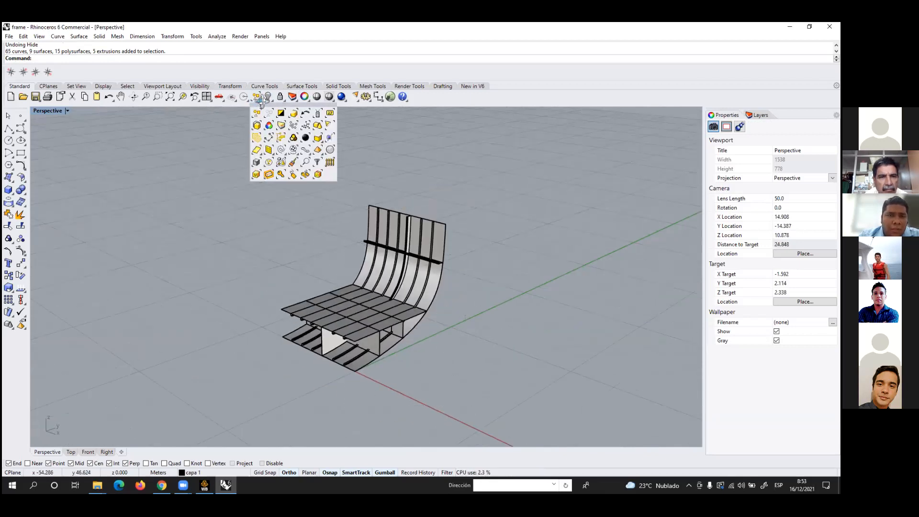
click(281, 149)
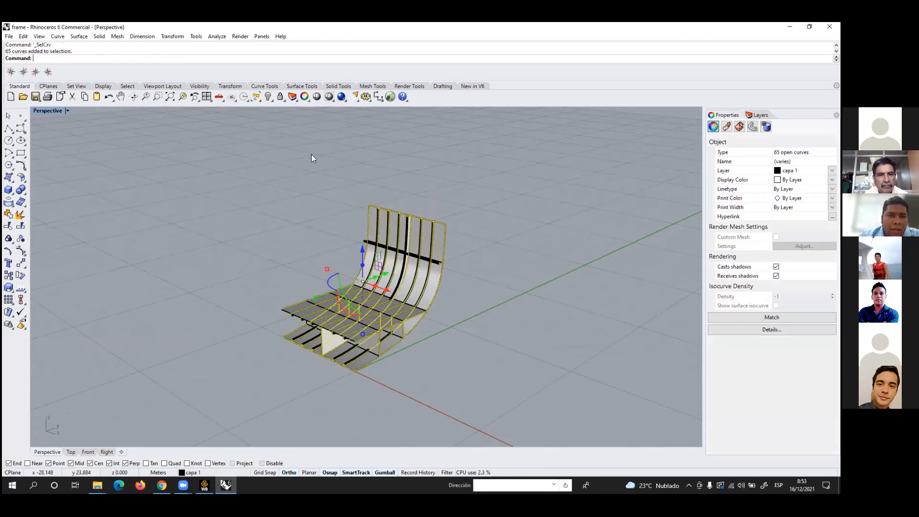
key(Delete)
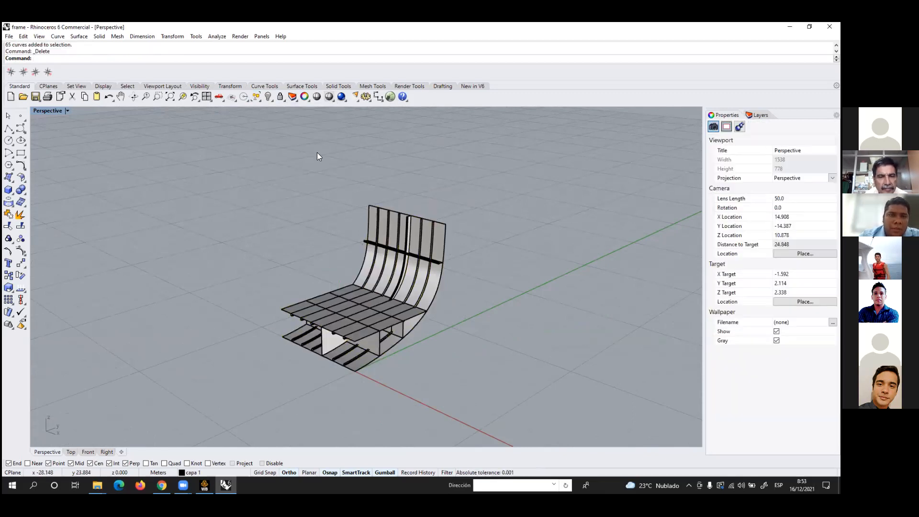
click(259, 99)
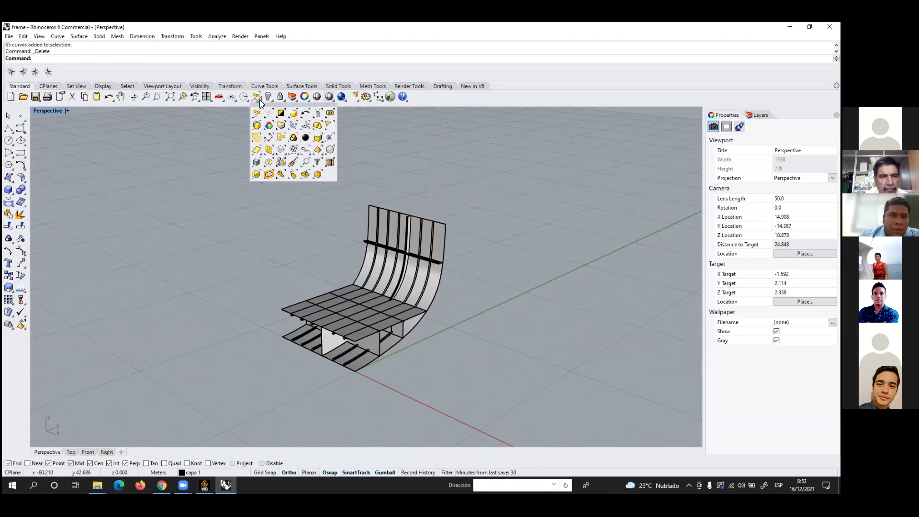
click(293, 126)
key(Delete)
key(Delete)
Start saving a copy of the block surface model in the ansys practice folder on the desktop
scroll(294, 358, up, 3)
scroll(295, 358, up, 3)
right_drag(352, 329, 139, 220)
scroll(382, 319, up, 5)
scroll(365, 318, down, 3)
click(9, 36)
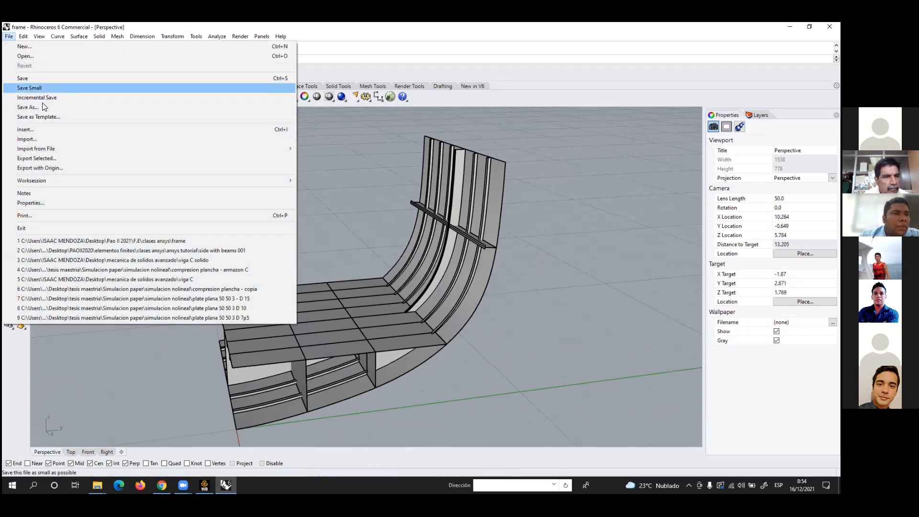
click(58, 106)
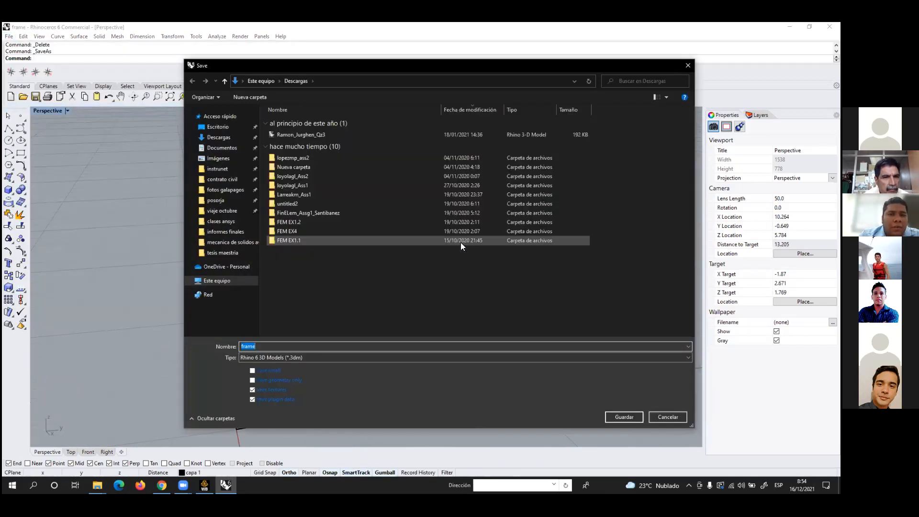
click(218, 127)
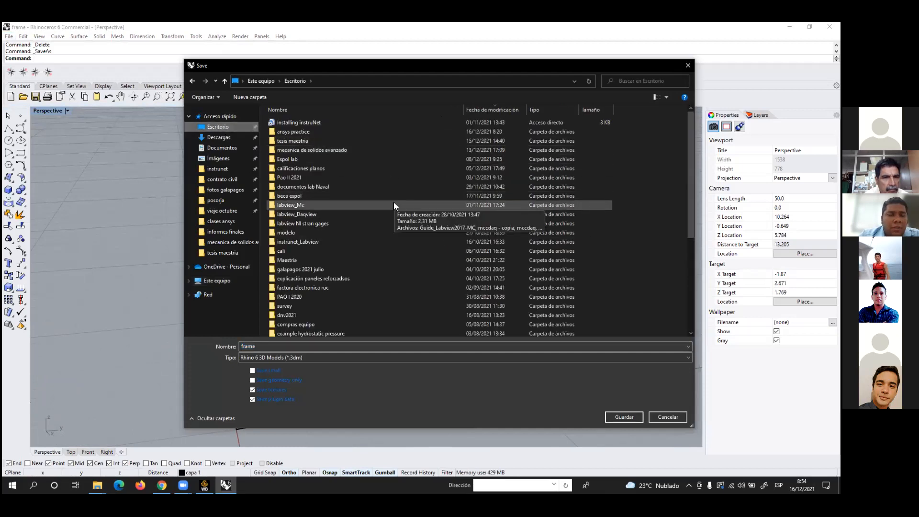
scroll(393, 205, down, 6)
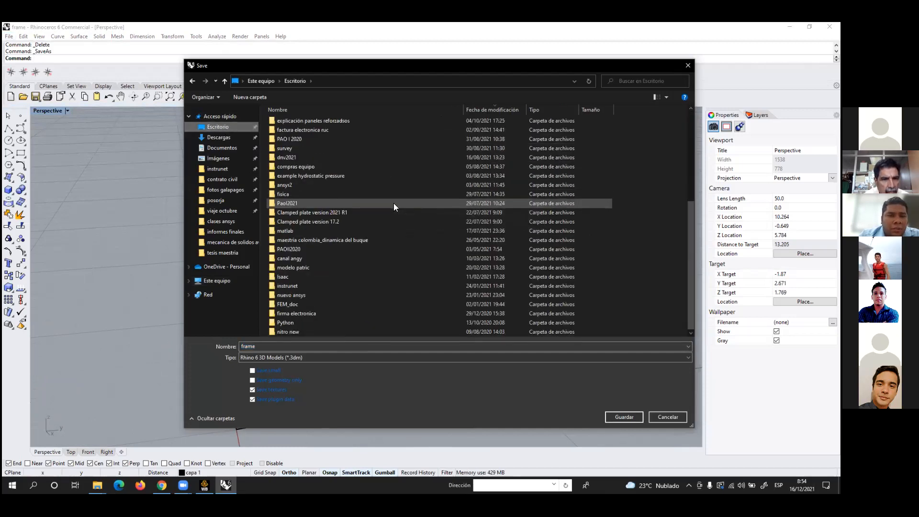
scroll(394, 203, up, 6)
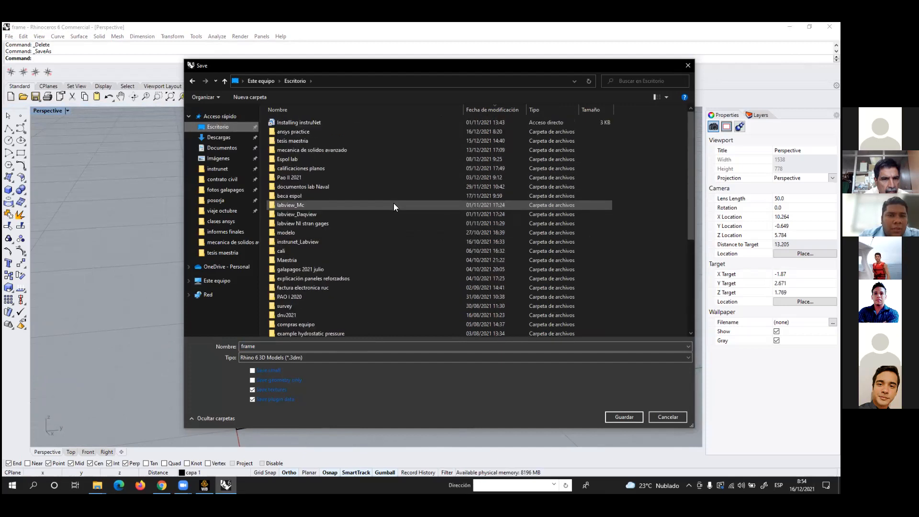
double_click(302, 132)
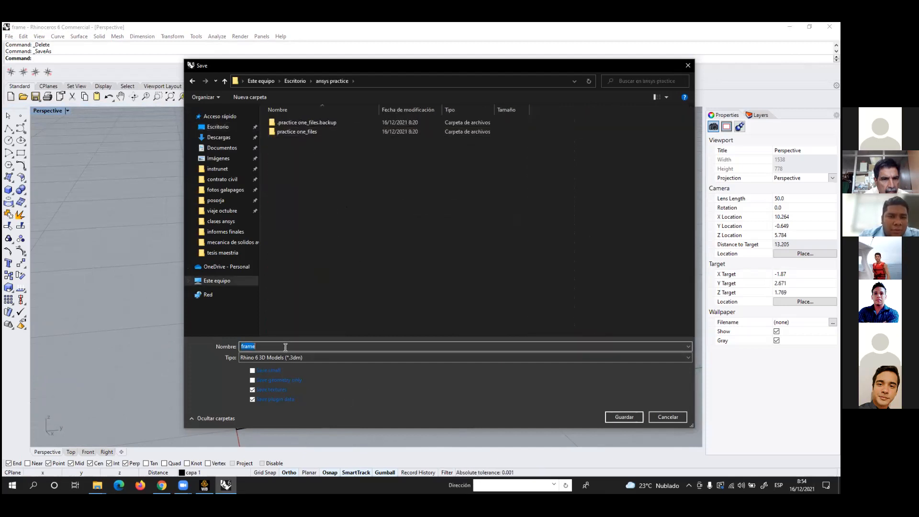
Export the block surfaces as an IGES (*.igs) file named frame
click(307, 357)
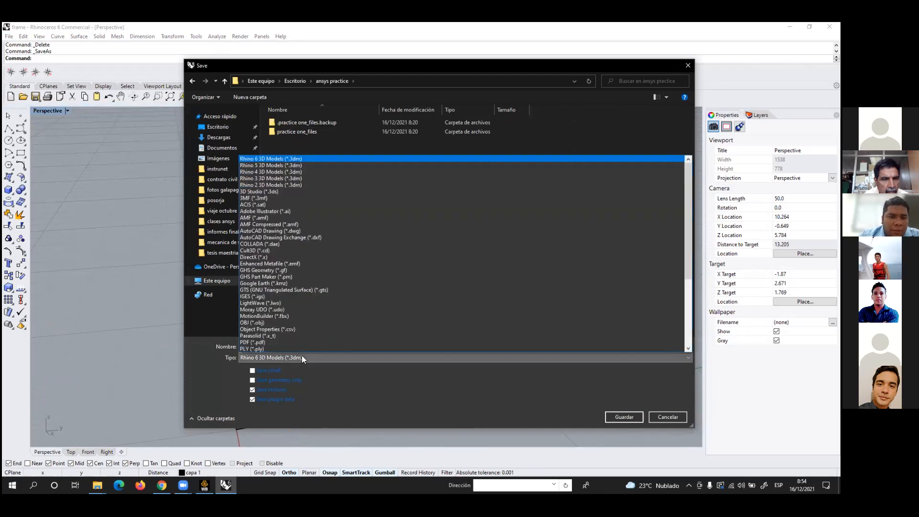
click(268, 296)
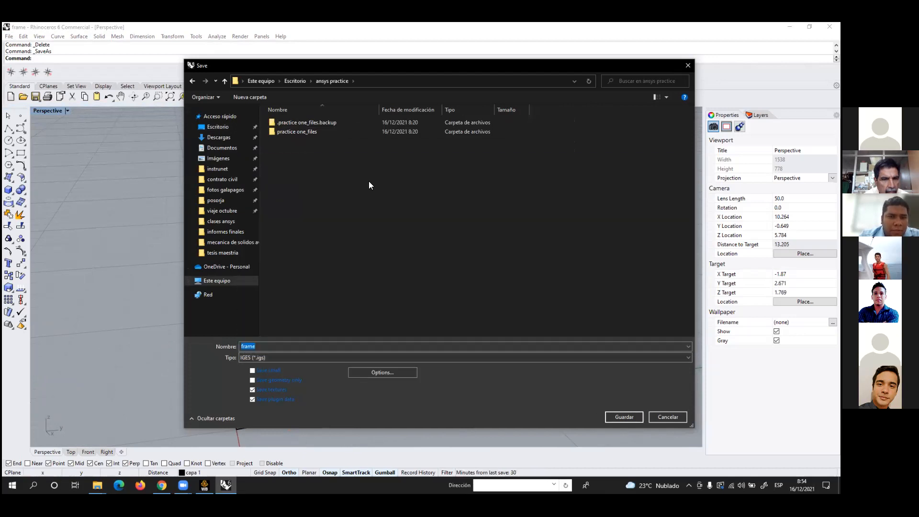
click(618, 417)
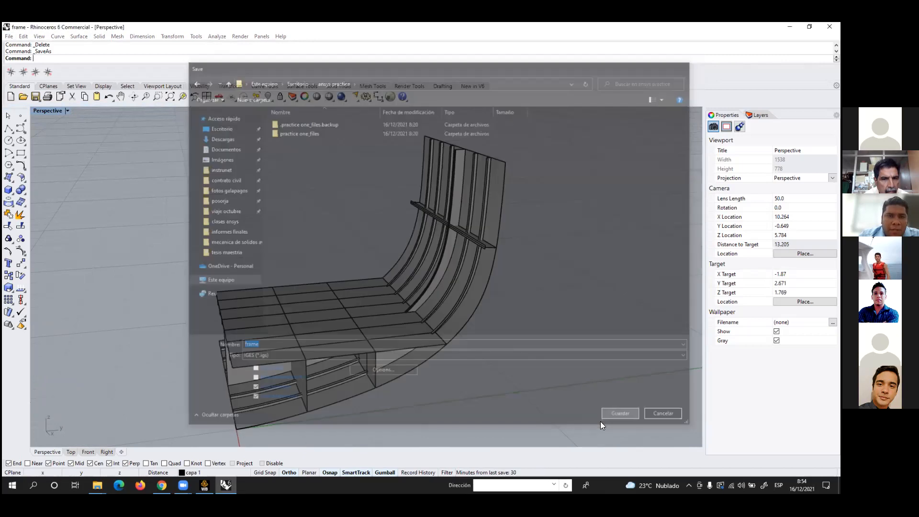
click(362, 267)
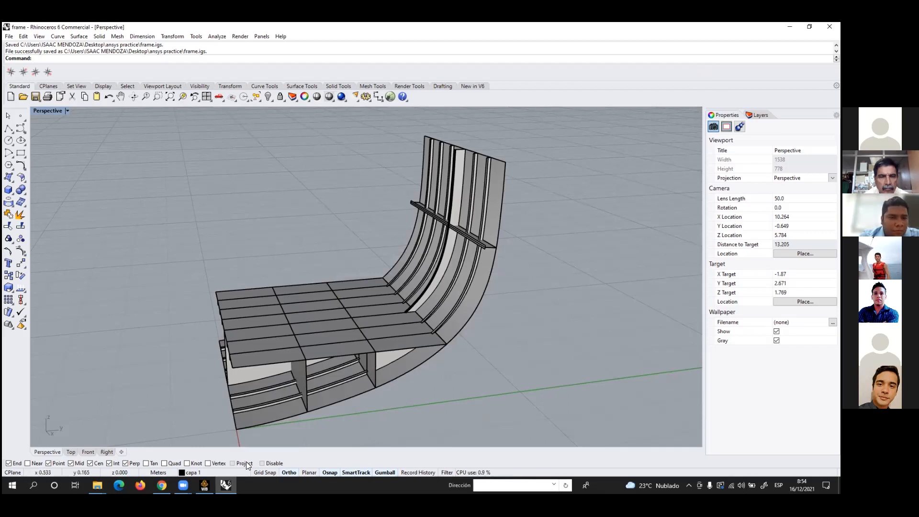
Switch to Ansys Workbench, add a fourth Static Structural system and open its geometry in DesignModeler
click(184, 486)
click(205, 485)
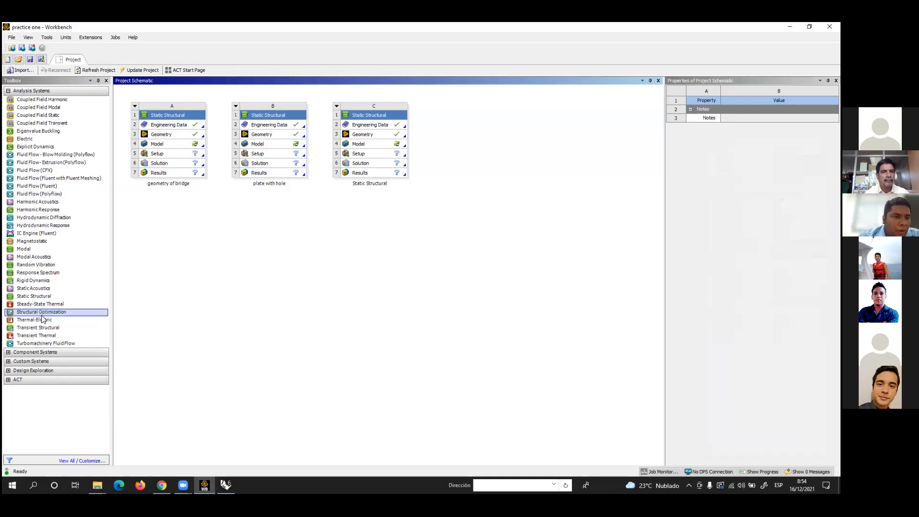
drag(37, 297, 468, 127)
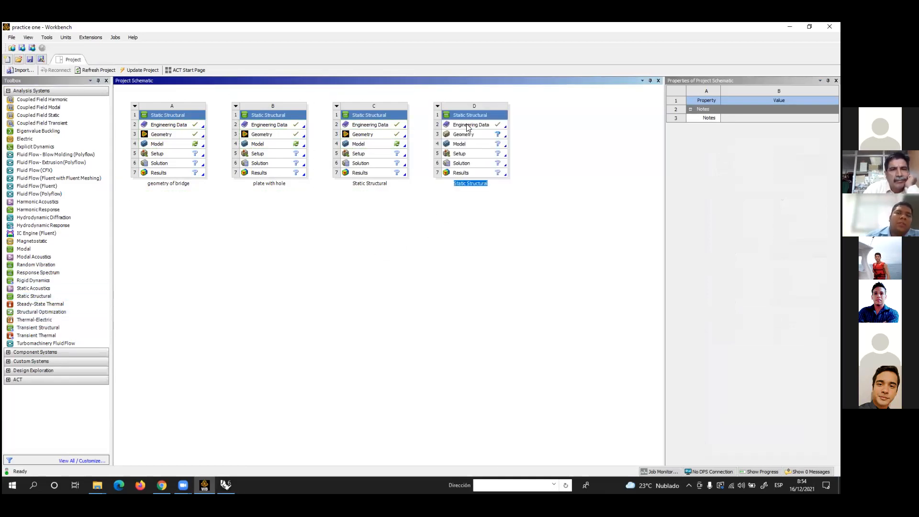
right_click(477, 134)
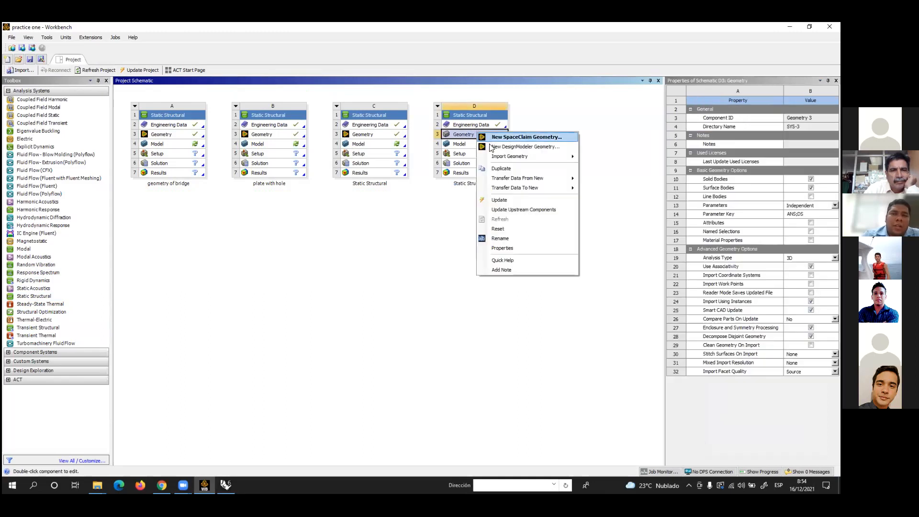
click(494, 148)
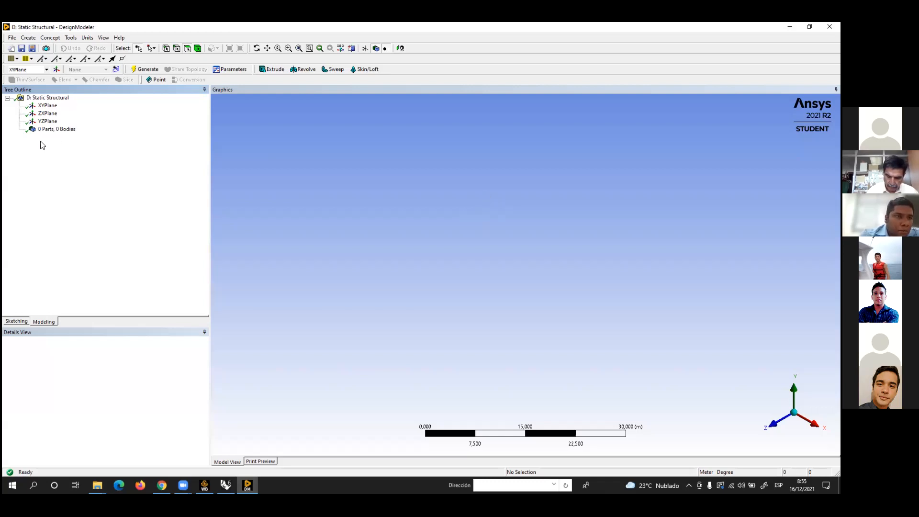
Import the external geometry file frame.igs from the ansys practice folder and generate the import
click(12, 38)
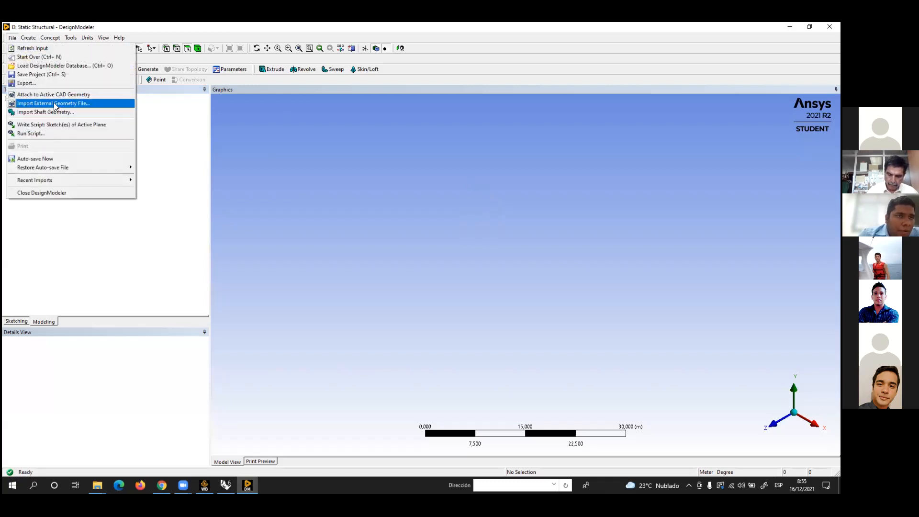
click(55, 103)
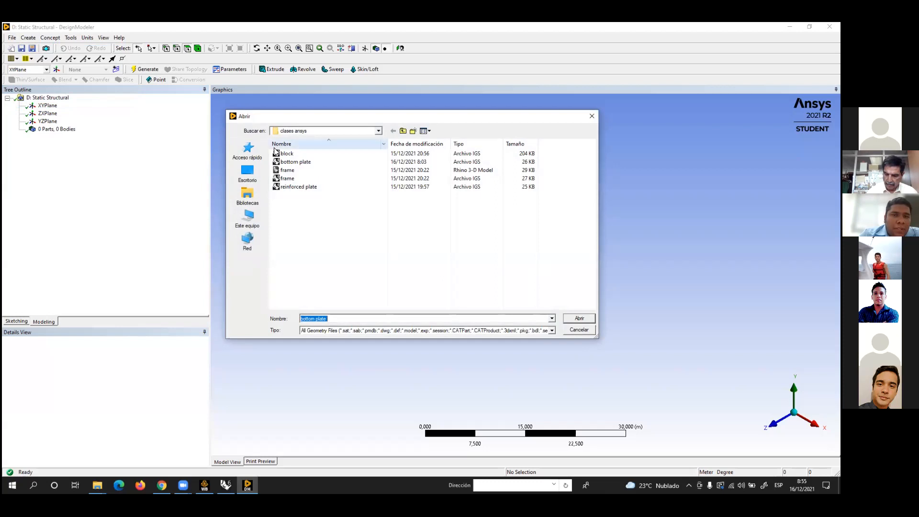
click(379, 131)
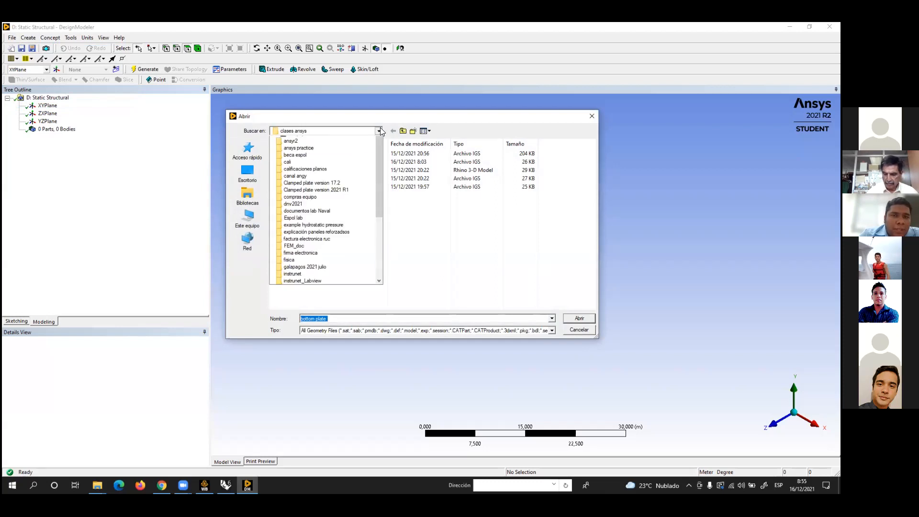
scroll(372, 181, up, 3)
scroll(372, 178, down, 8)
scroll(371, 177, up, 3)
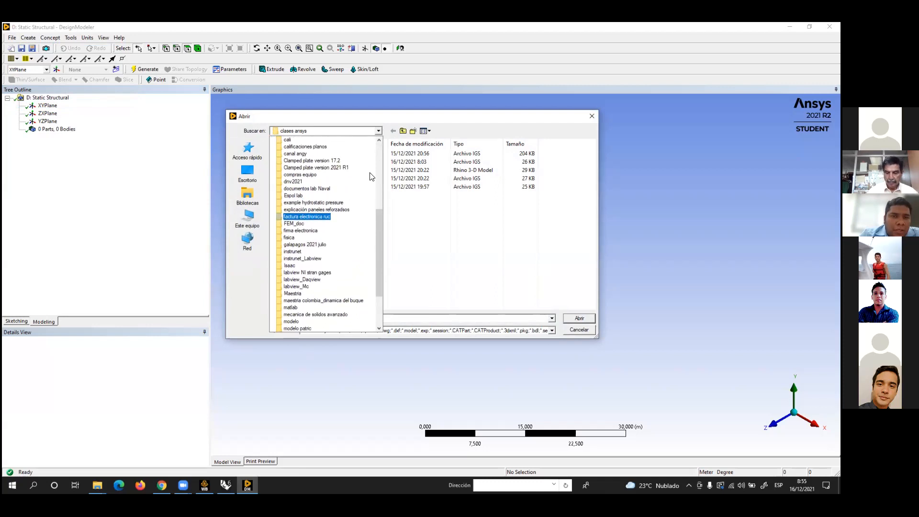
click(318, 147)
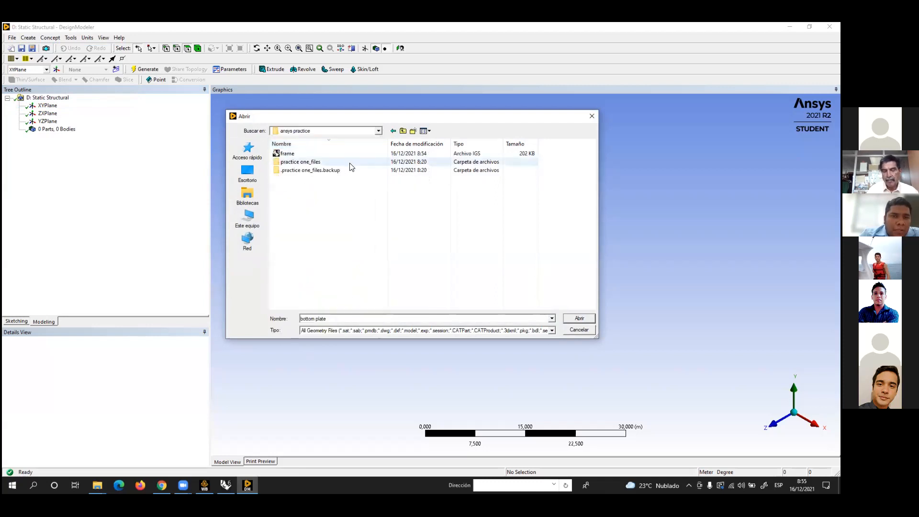
click(312, 153)
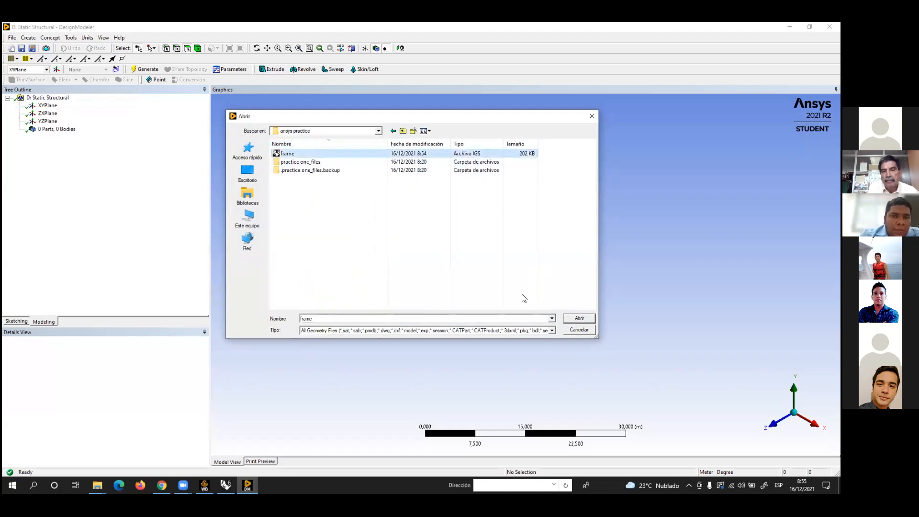
click(578, 318)
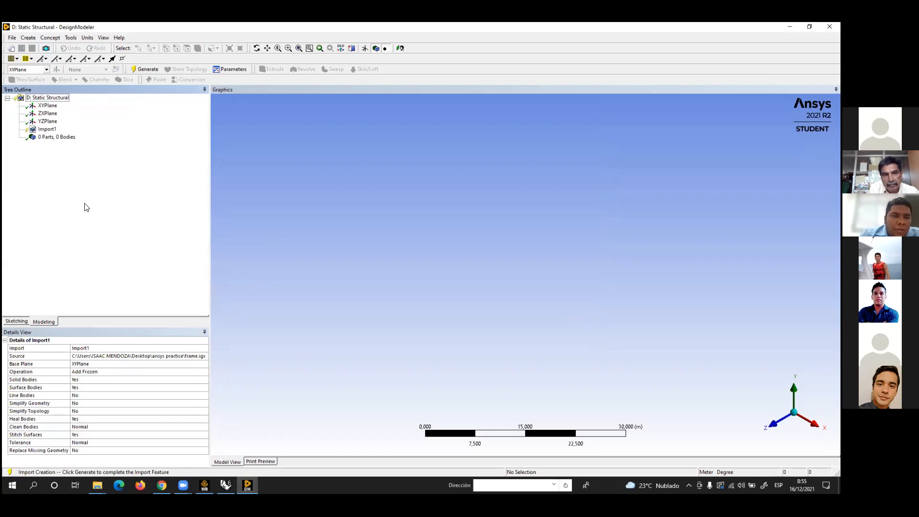
click(144, 70)
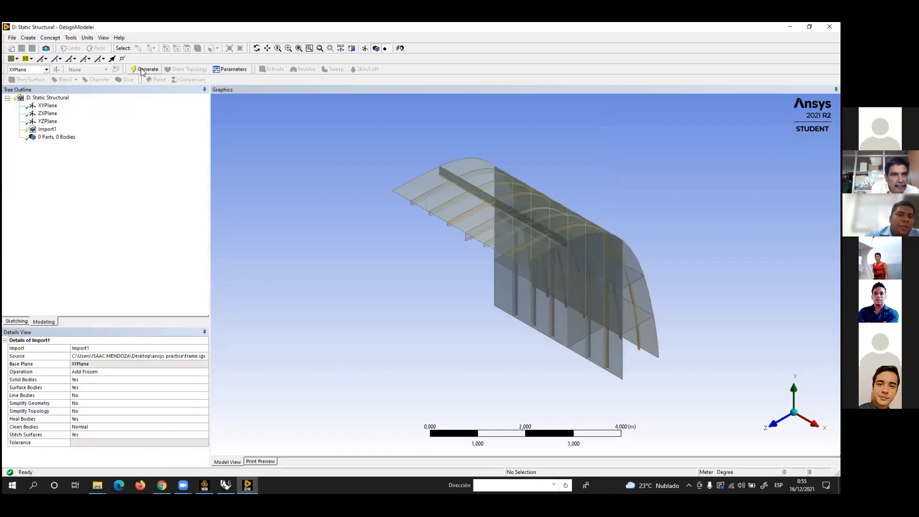
Set the second imported surface body's thickness mode to User Defined and open its thickness value for editing
middle_drag(476, 293, 497, 301)
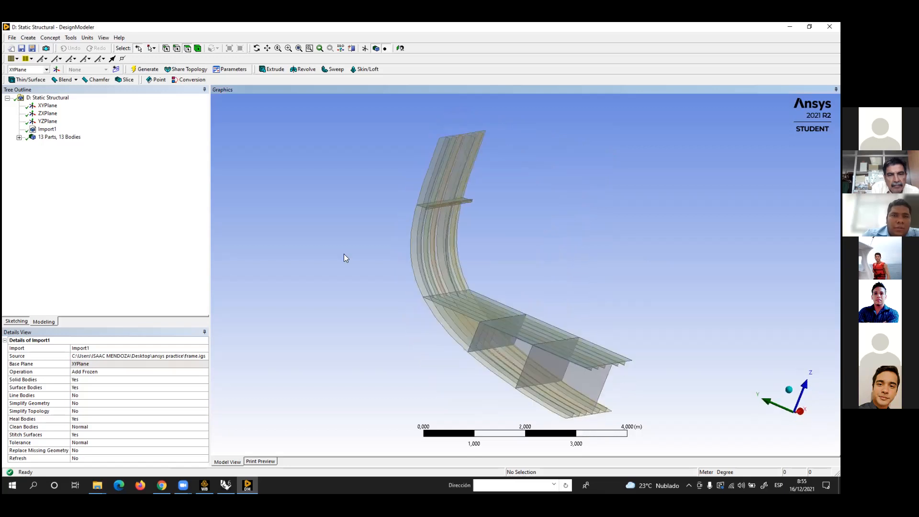
click(19, 137)
click(60, 145)
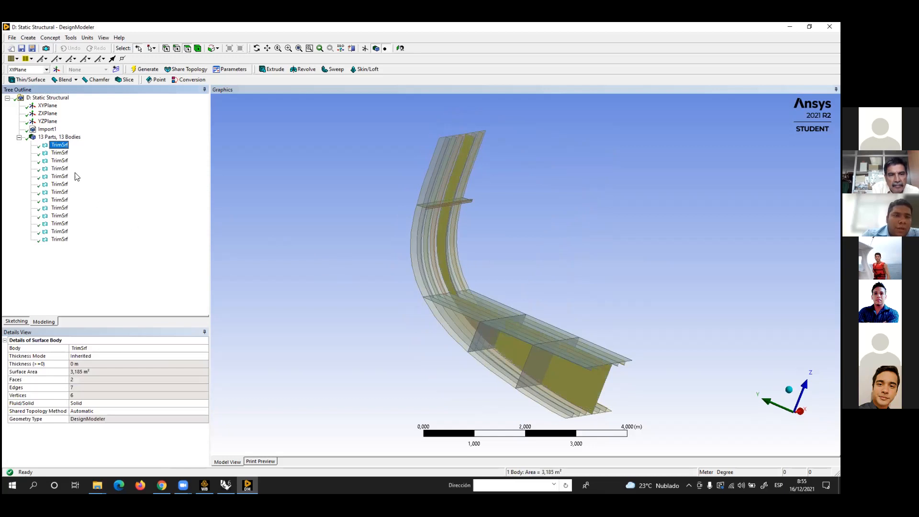
click(60, 154)
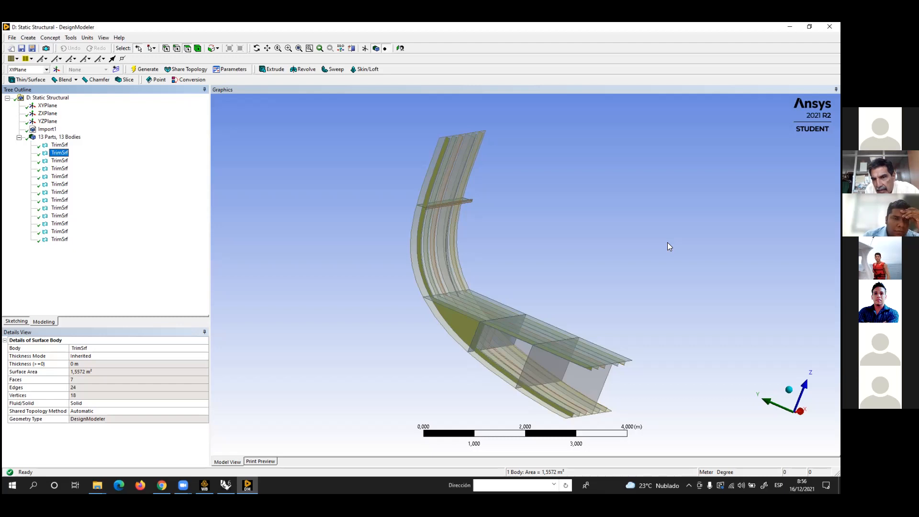
click(204, 356)
click(204, 356)
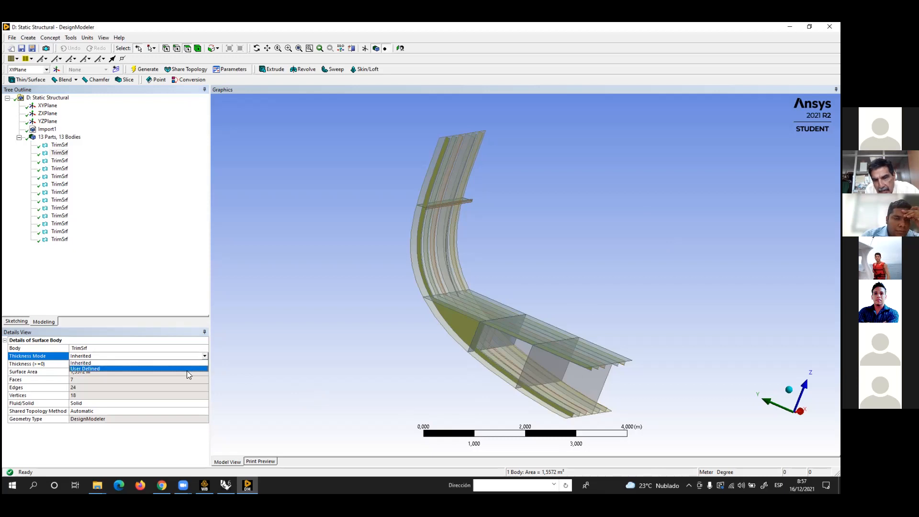
click(187, 370)
click(138, 363)
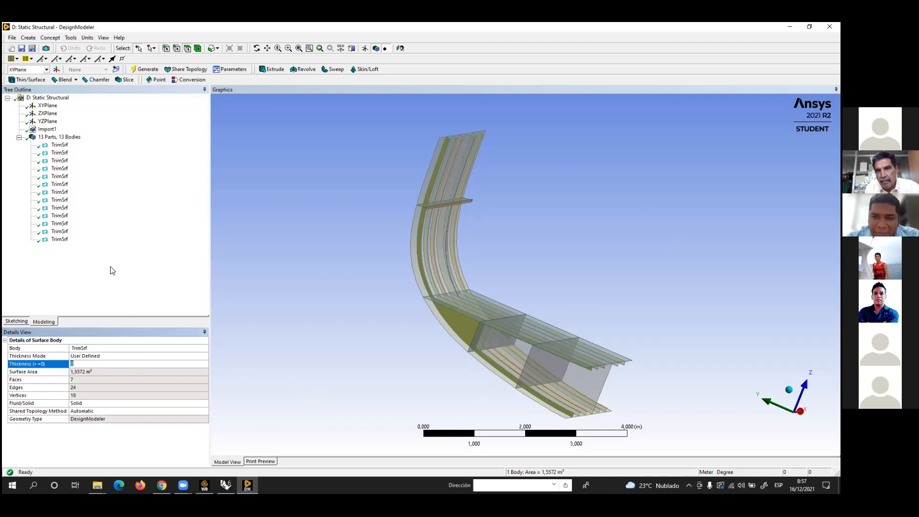
Go through the imported surface bodies one by one to identify which part of the block each represents
click(59, 144)
key(Down)
key(Down)
key(Down)
key(Down)
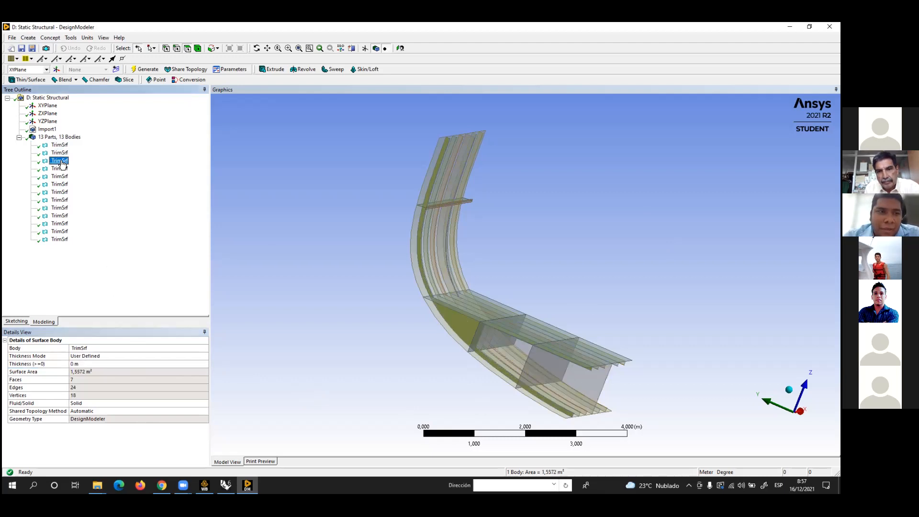
key(Down)
key(Down)
key(Down)
key(Down)
key(Down)
key(Down)
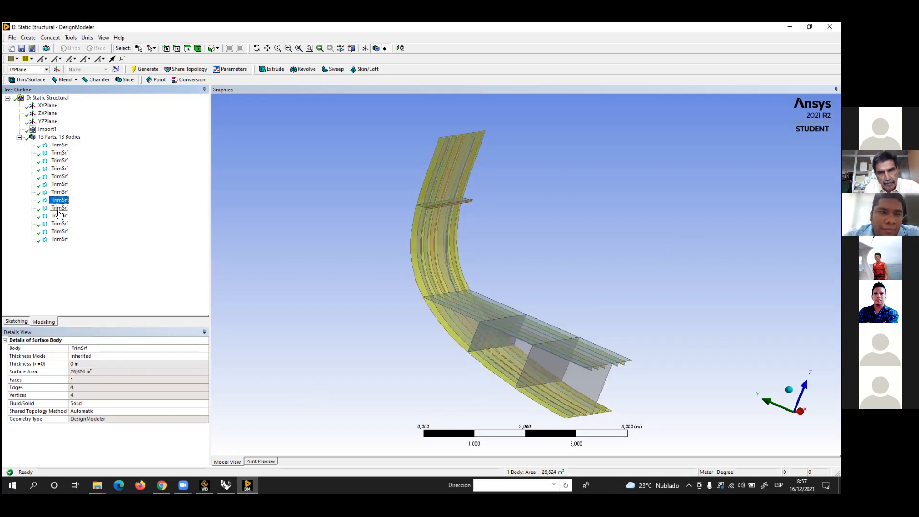
key(Down)
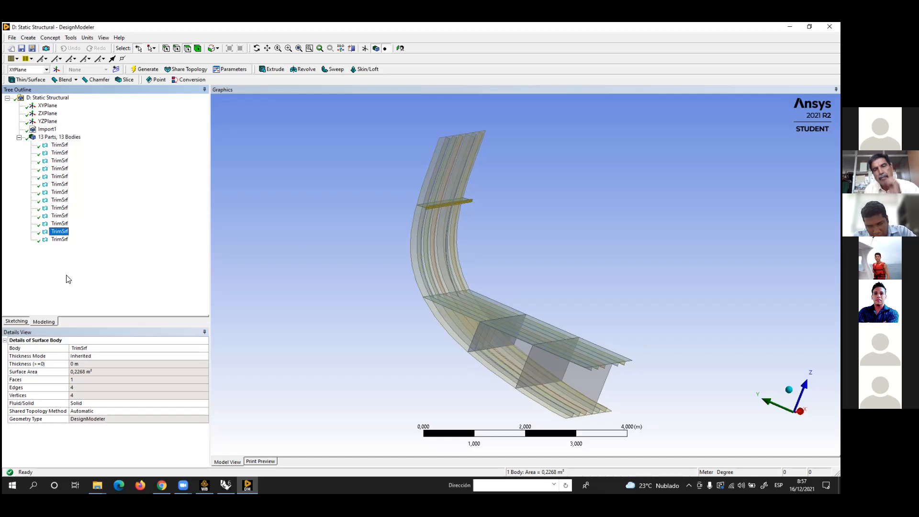
Select the first surface body and examine its solid floor and web frame within the block from several angles
click(59, 145)
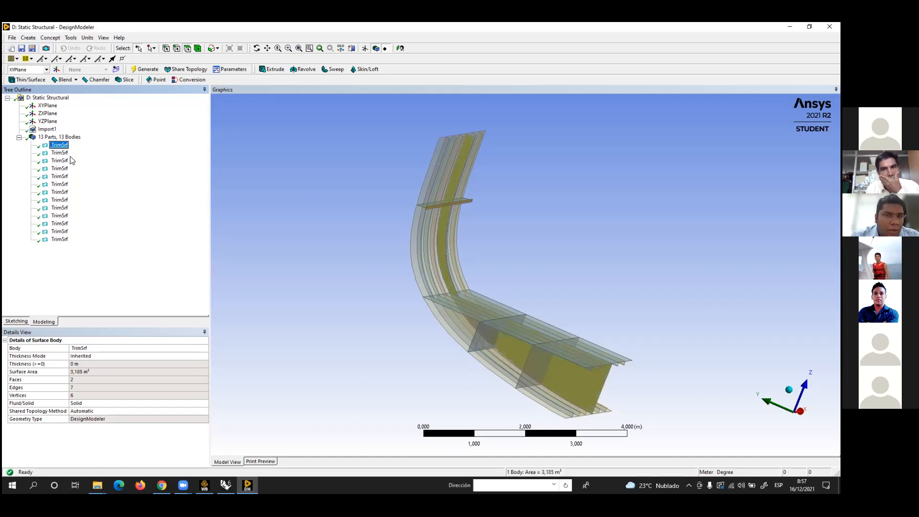
middle_drag(519, 344, 535, 321)
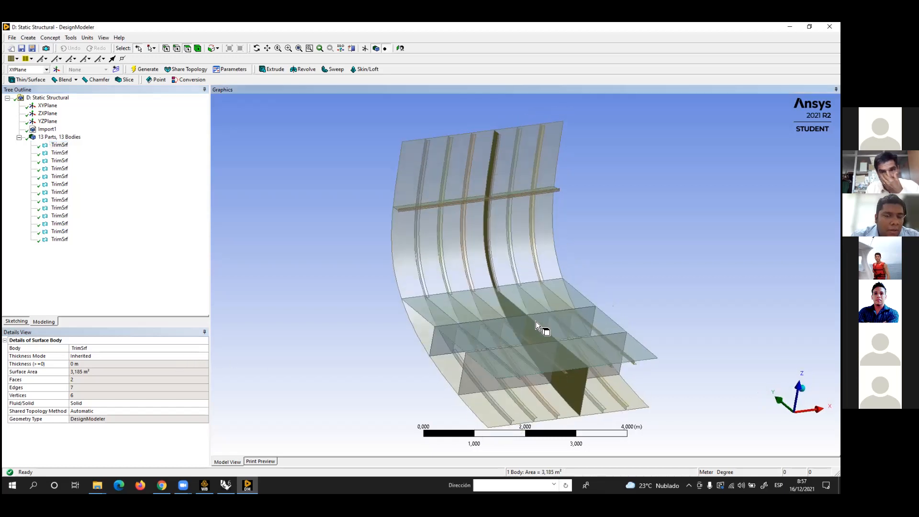
scroll(505, 127, up, 3)
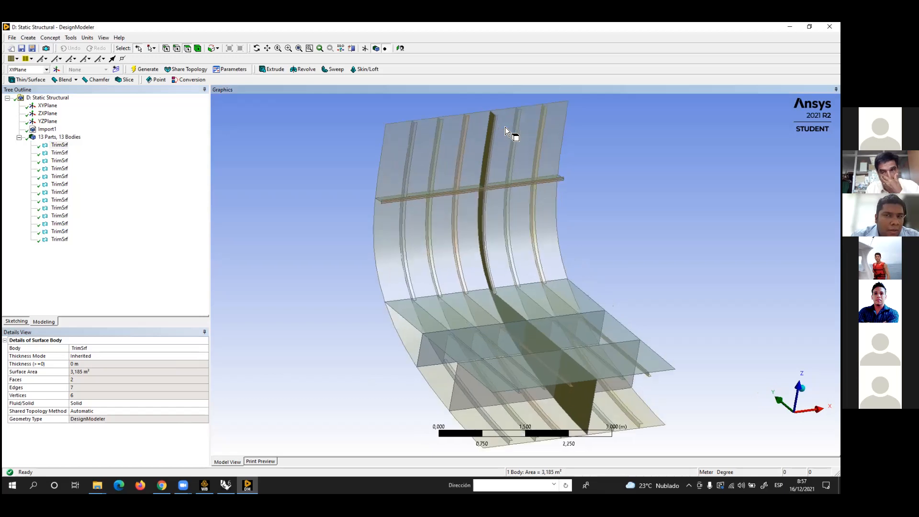
middle_drag(513, 315, 486, 290)
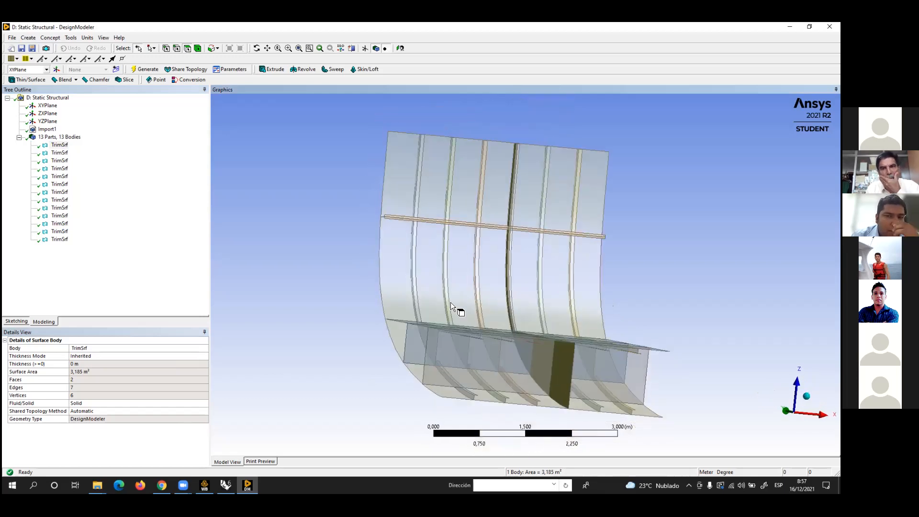
click(110, 274)
middle_drag(332, 250, 344, 268)
scroll(344, 268, down, 2)
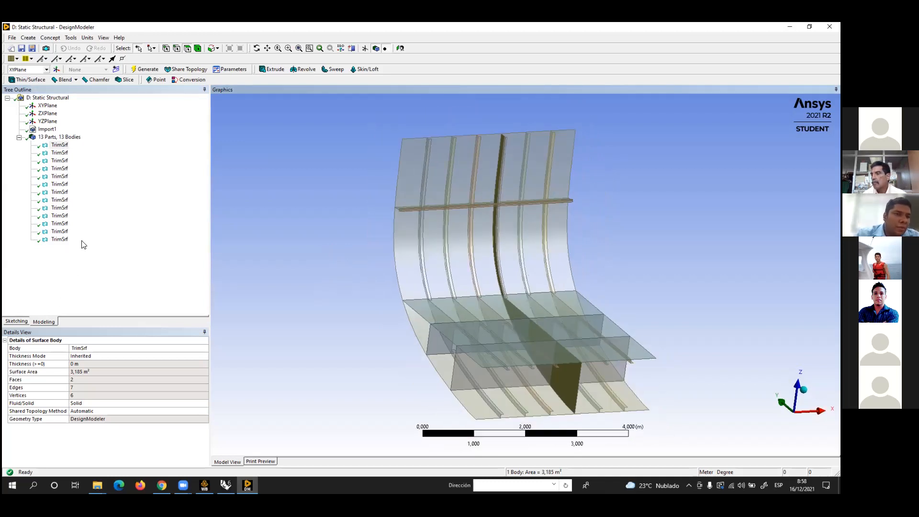
Set the thickness mode of all 13 surface bodies to User Defined with a thickness of 0,008 m
click(59, 145)
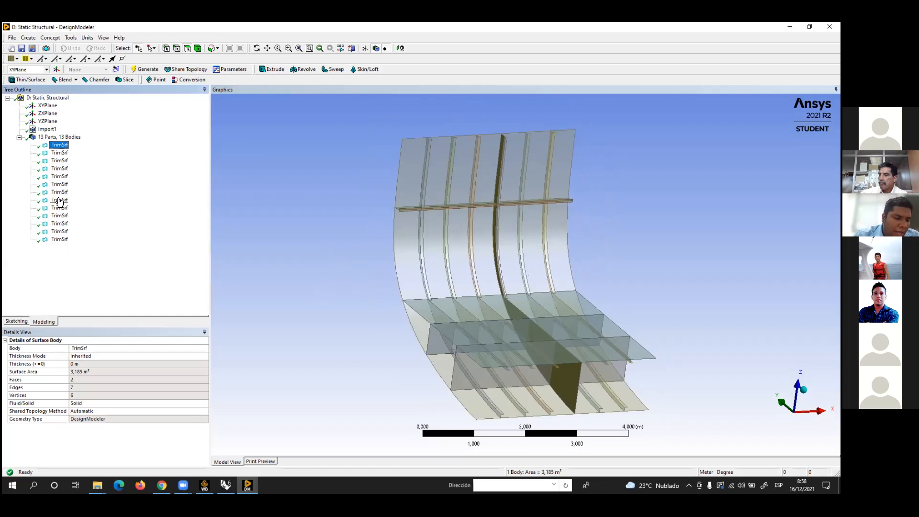
shift+click(60, 239)
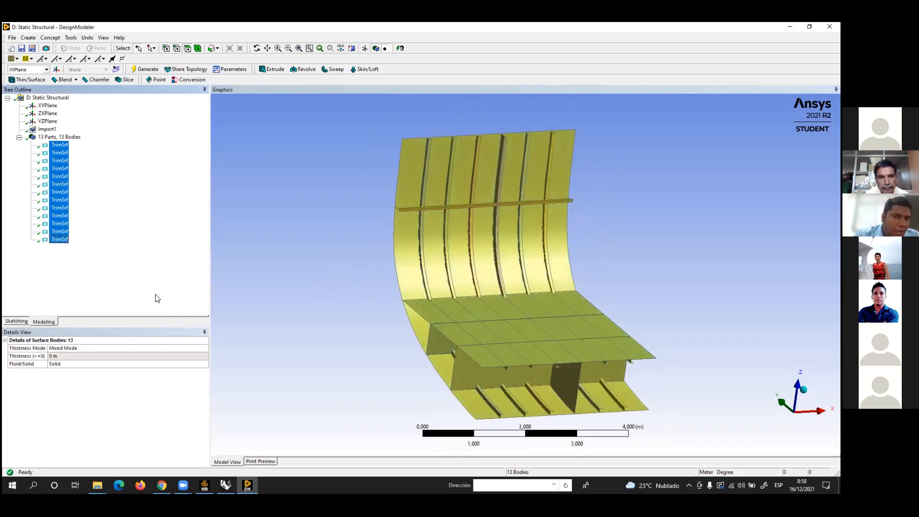
click(154, 348)
click(204, 348)
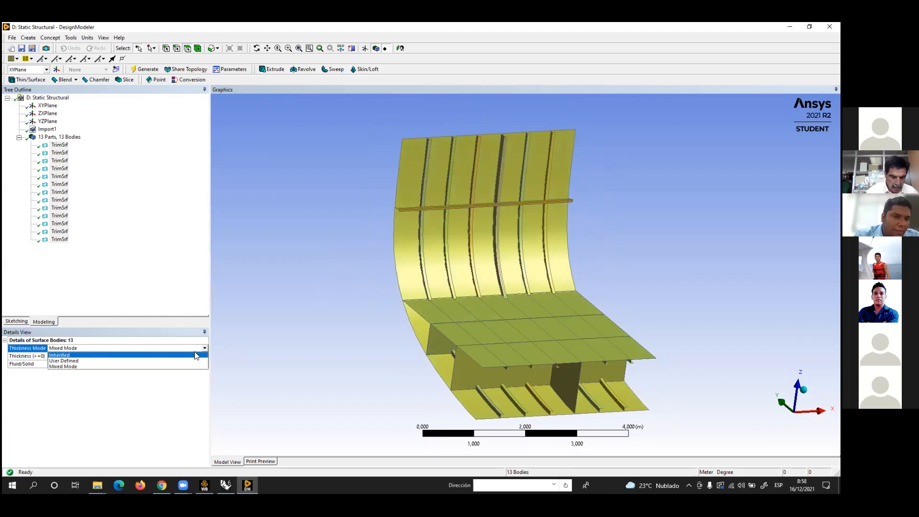
click(178, 361)
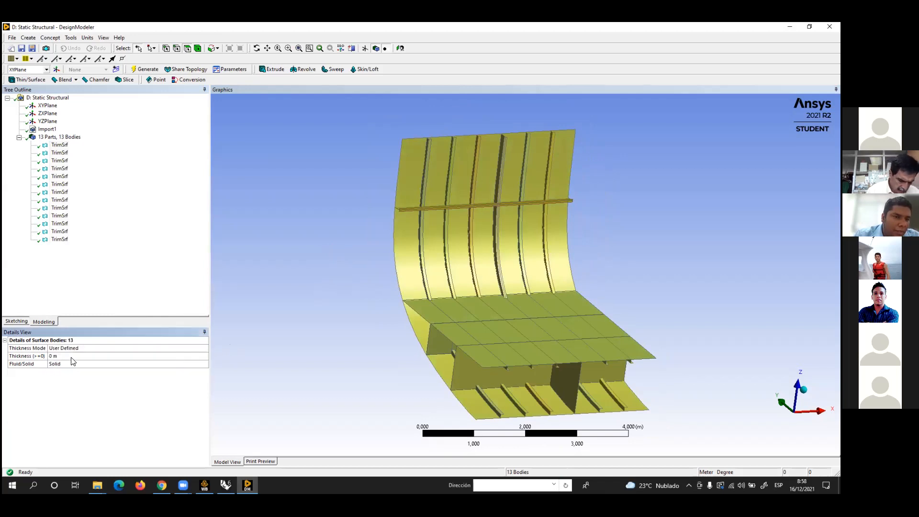
click(75, 356)
text(0,008)
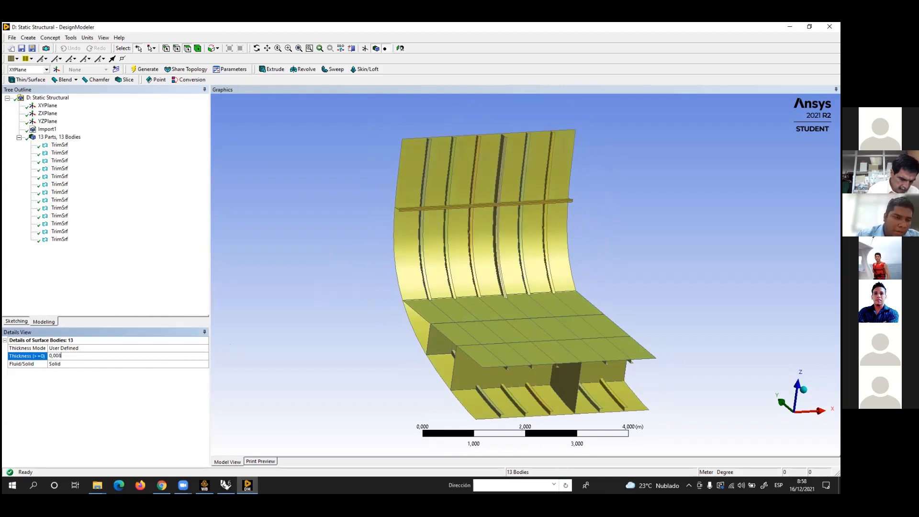
click(87, 348)
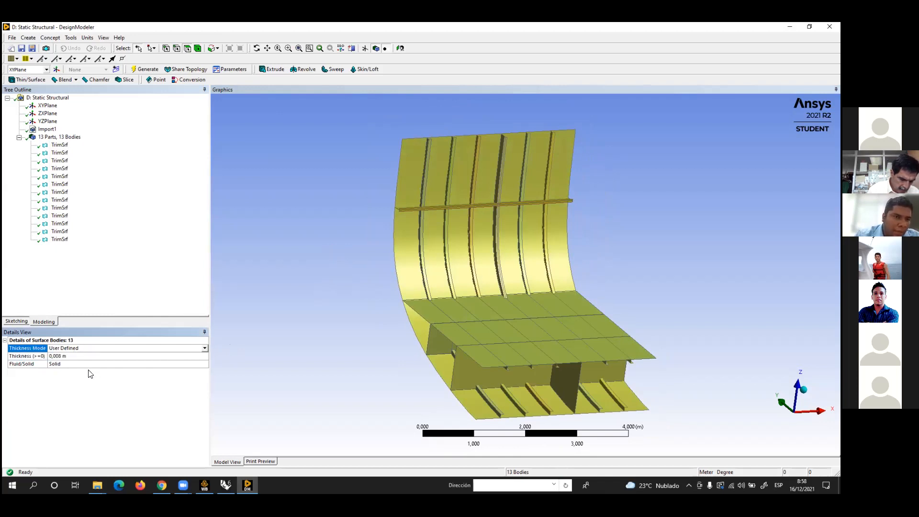
click(75, 293)
Check the first surface body in the block, then close DesignModeler and open the model of Static Structural system D in Mechanical
click(60, 146)
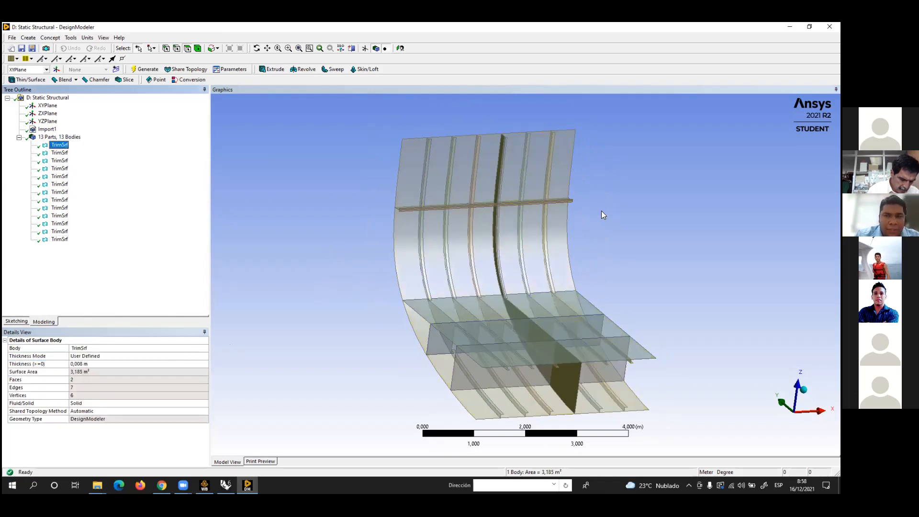
middle_drag(575, 244, 498, 392)
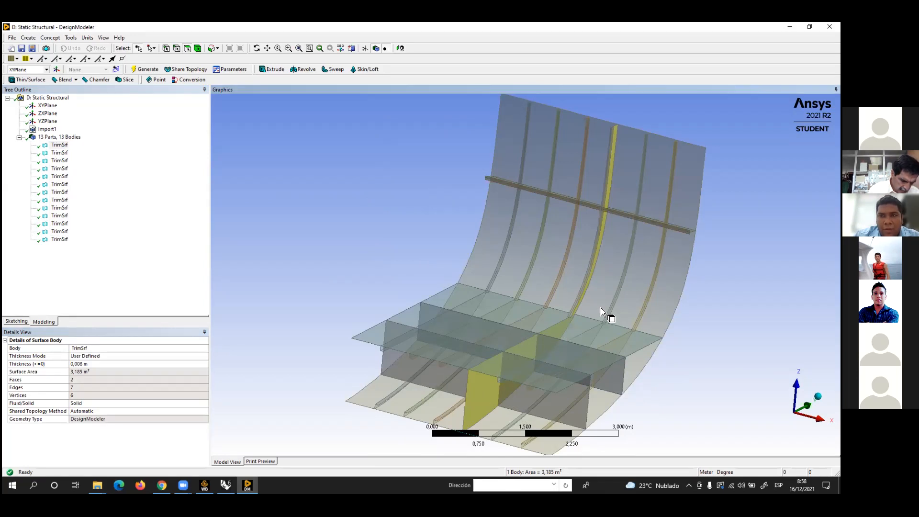
mouse_move(599, 304)
middle_down()
mouse_move(592, 294)
mouse_move(600, 286)
middle_up()
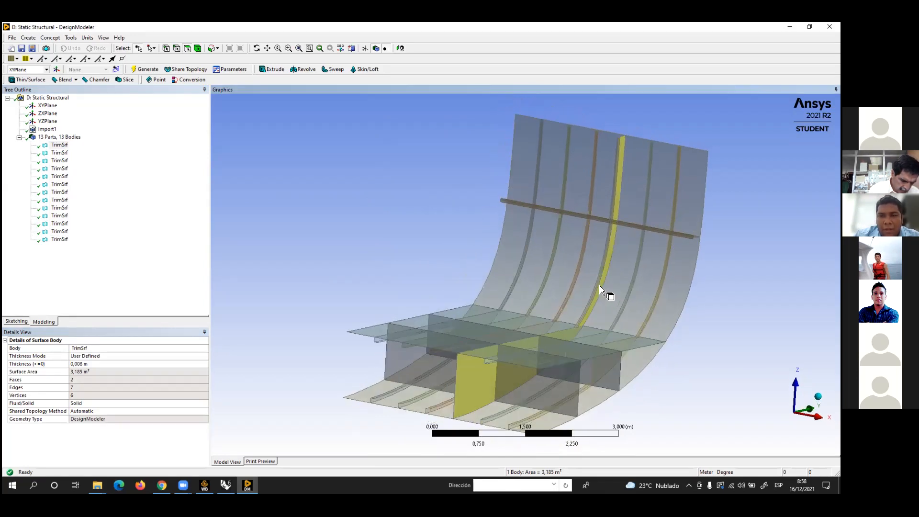
scroll(599, 286, up, 5)
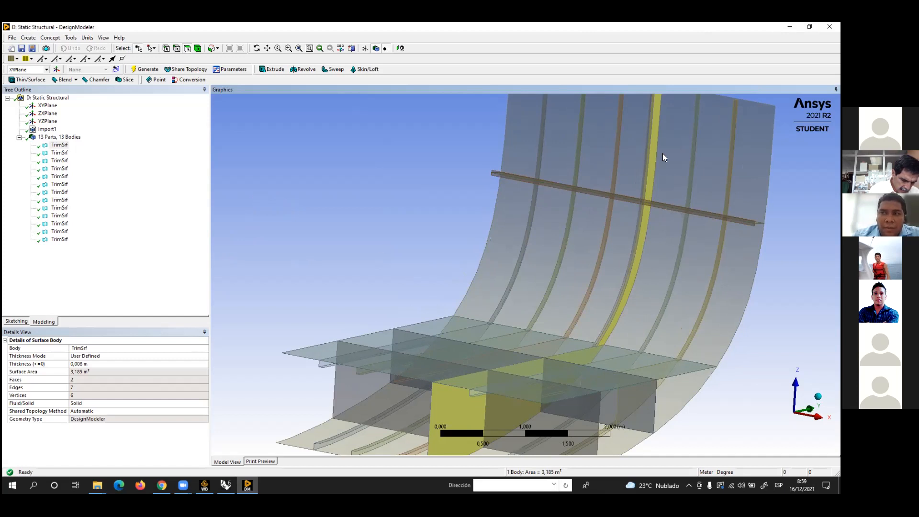
click(830, 26)
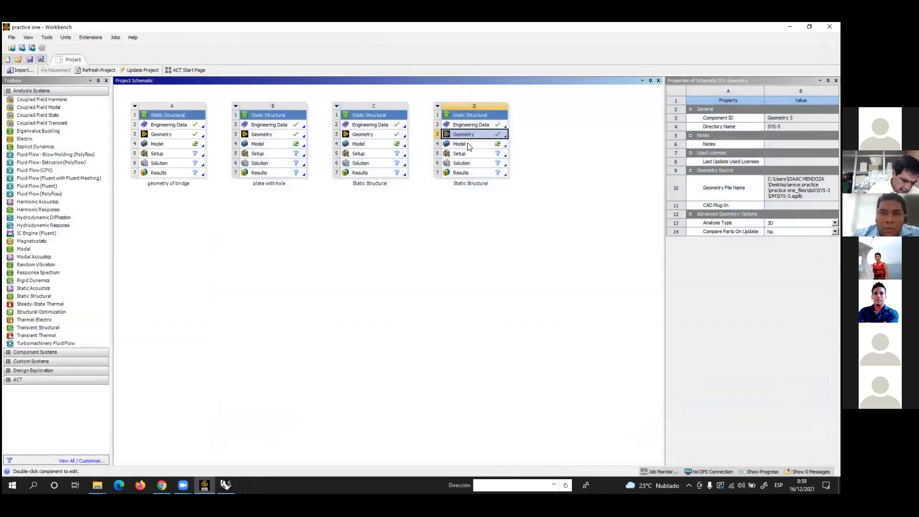
double_click(468, 144)
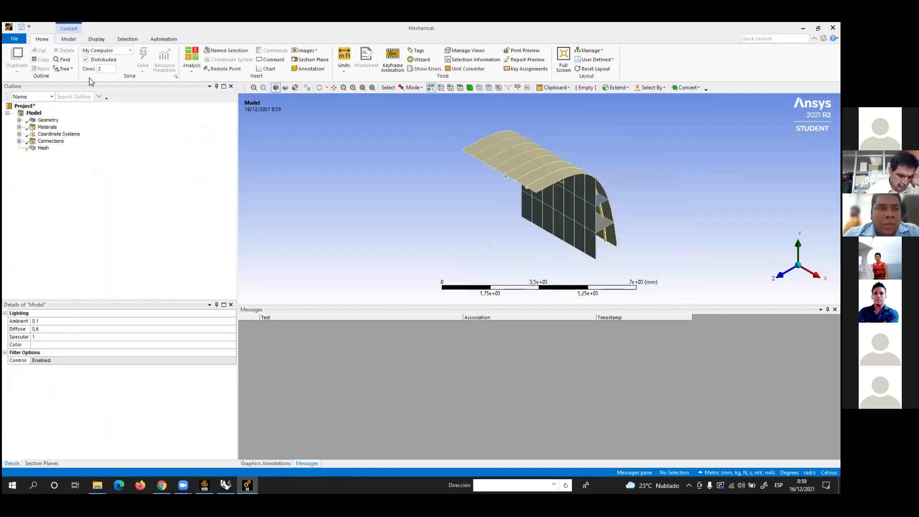
Review the imported surface bodies' shell properties, the material list and the connections, and examine the block from several angles
click(20, 120)
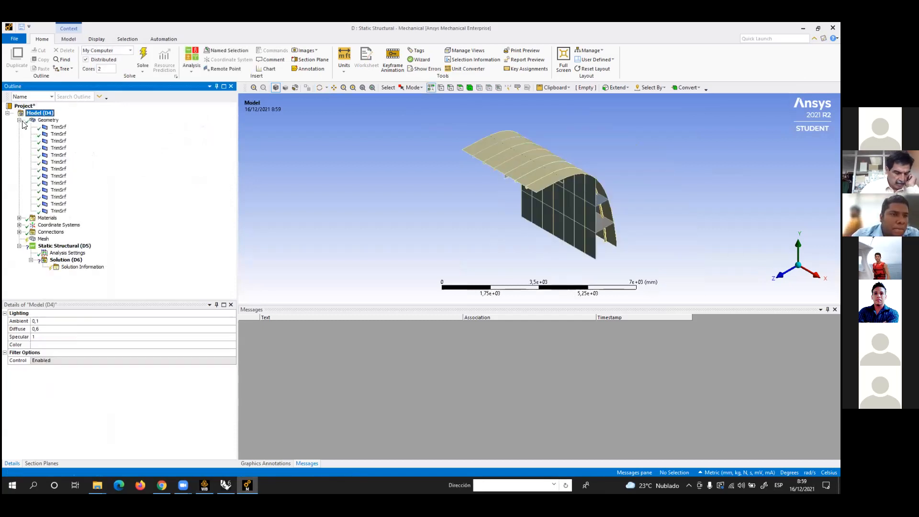
click(58, 127)
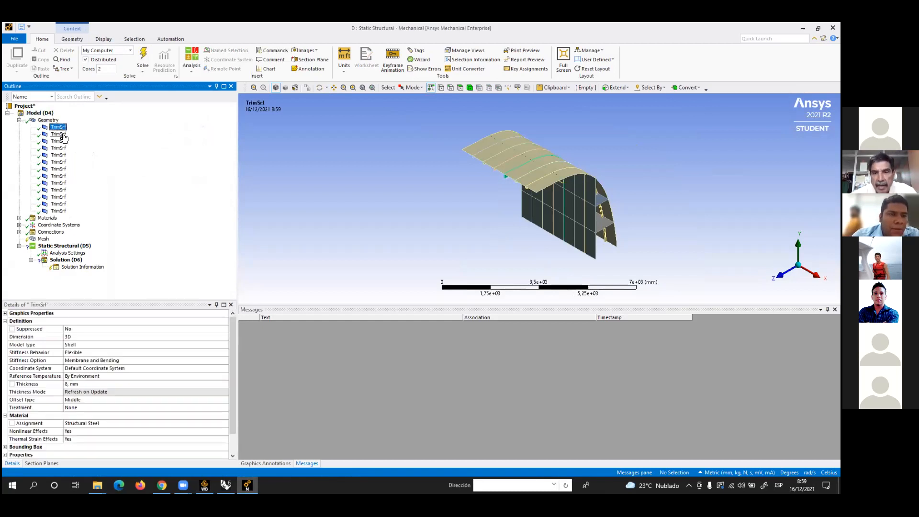
middle_drag(478, 188, 455, 199)
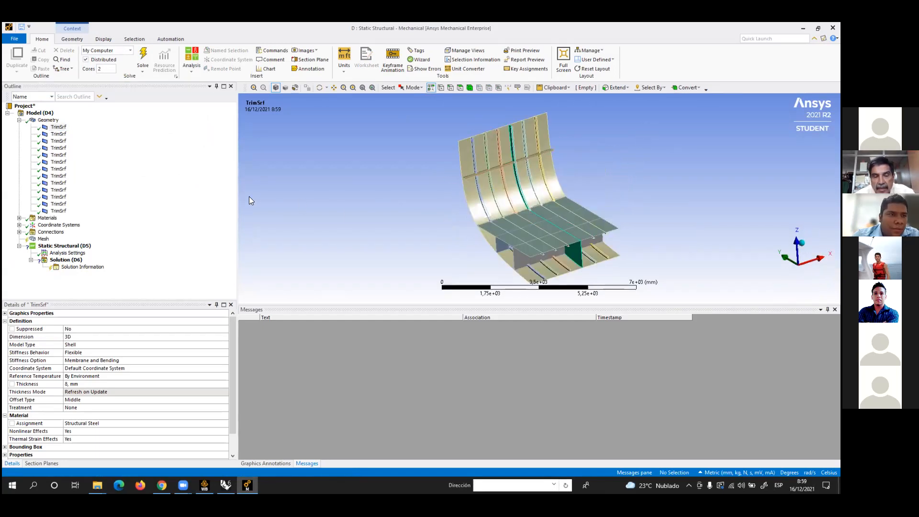
click(19, 218)
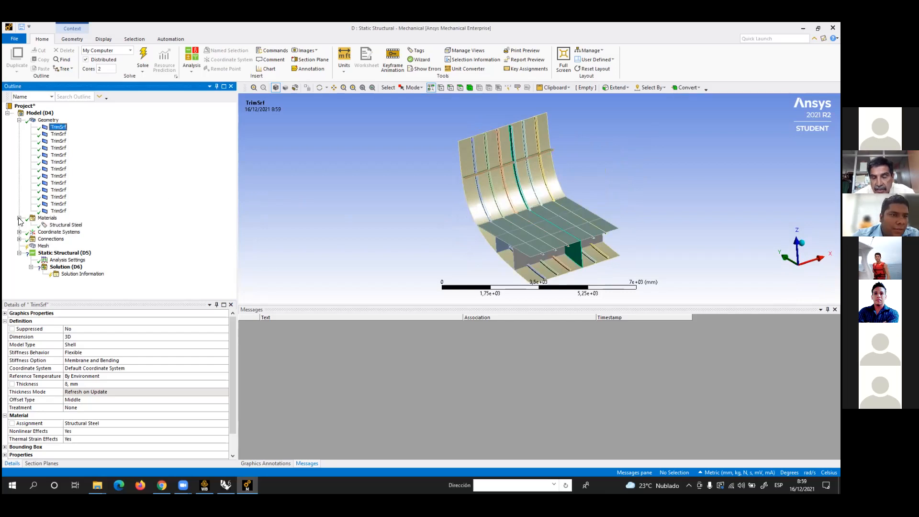
click(20, 239)
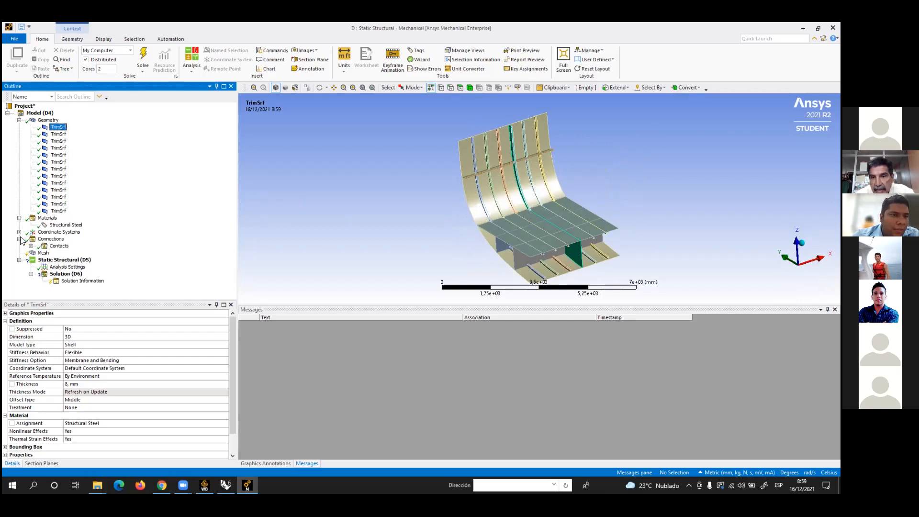
click(59, 141)
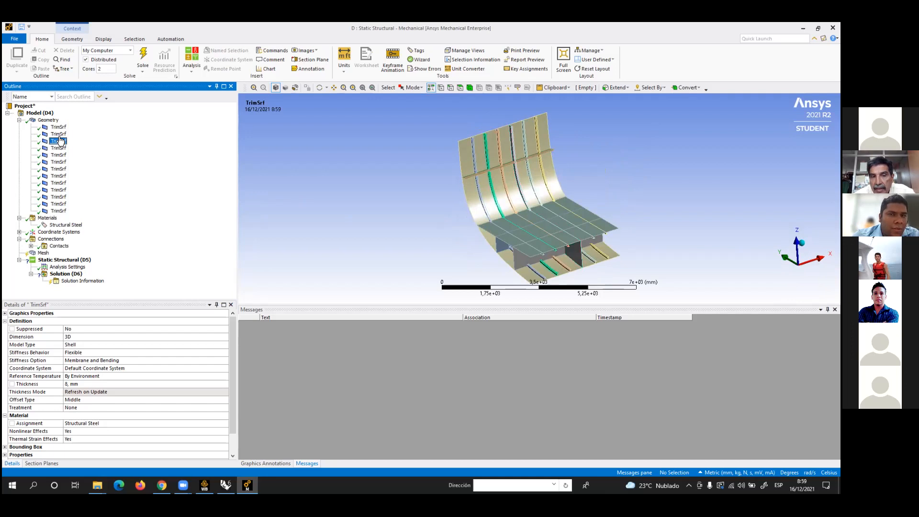
click(58, 155)
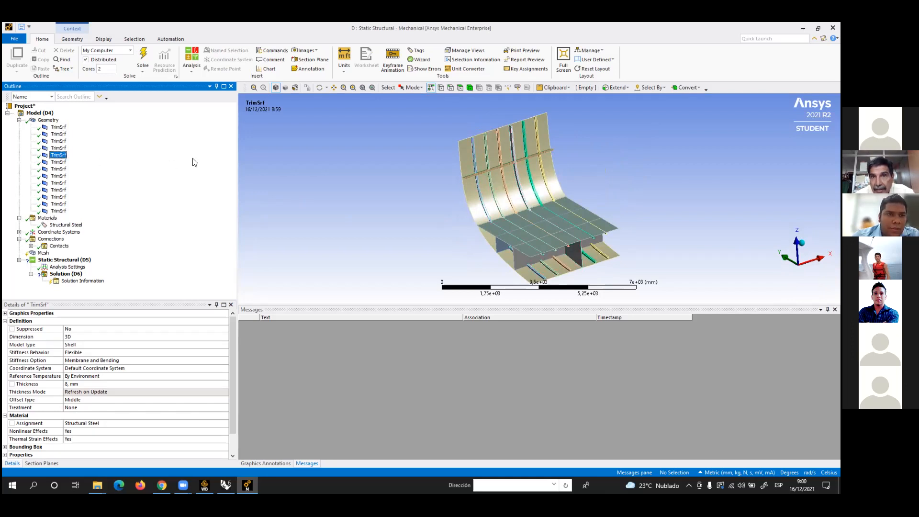
click(508, 186)
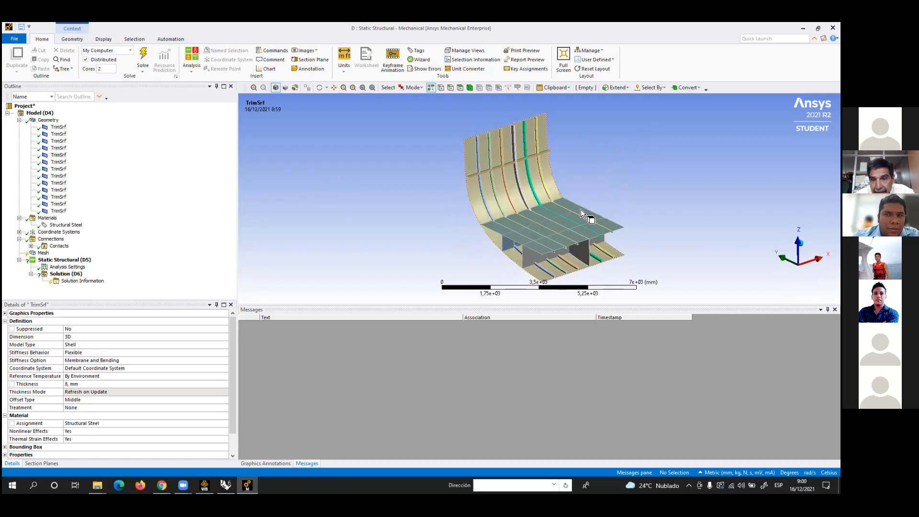
scroll(533, 188, up, 5)
scroll(480, 174, down, 3)
middle_drag(481, 175, 323, 188)
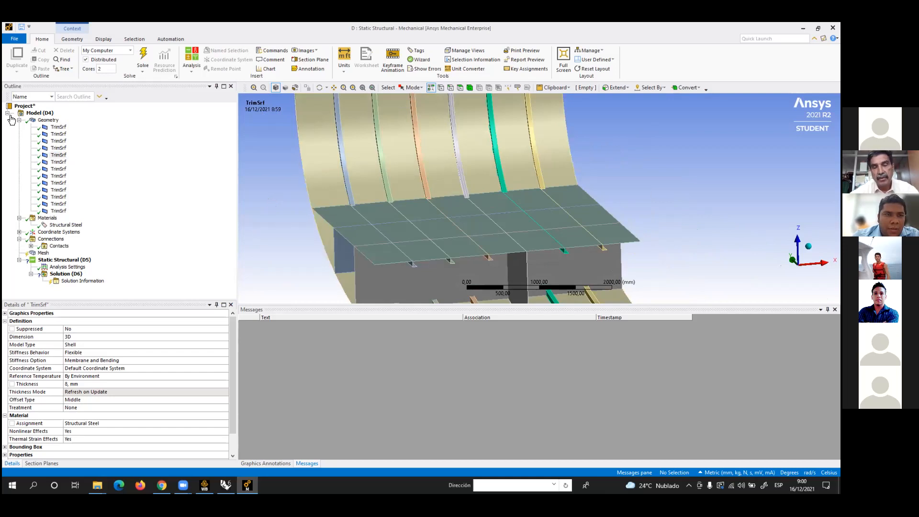
Set the thickness of the first surface body, the solid floor and web frame, to 6 mm
click(58, 127)
middle_drag(401, 194, 378, 191)
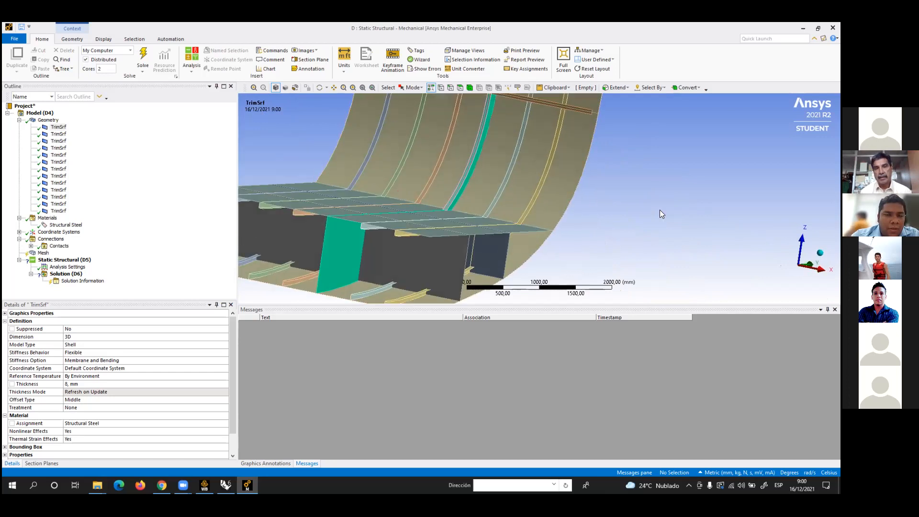
click(340, 237)
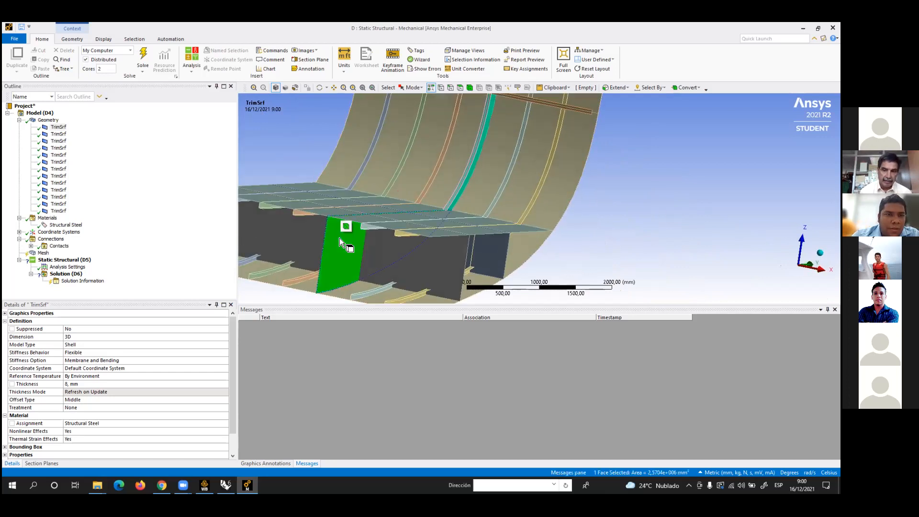
click(105, 383)
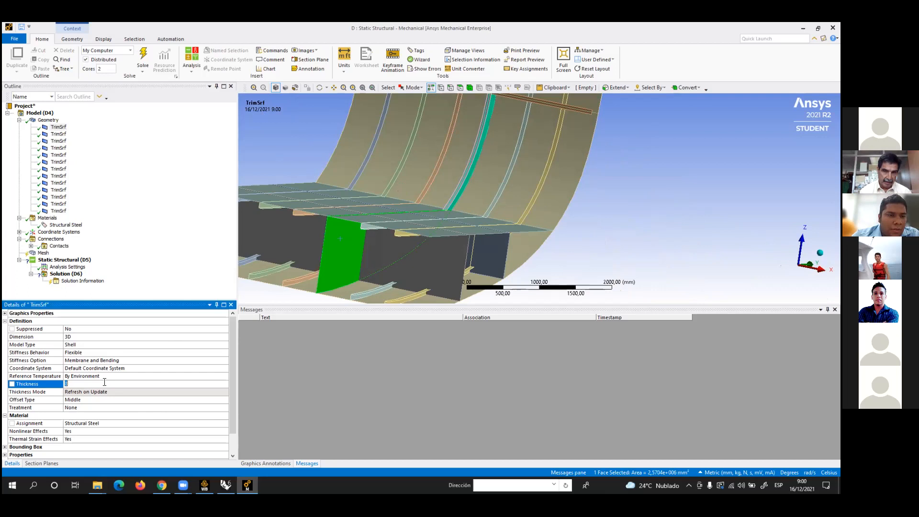
text(6)
click(111, 376)
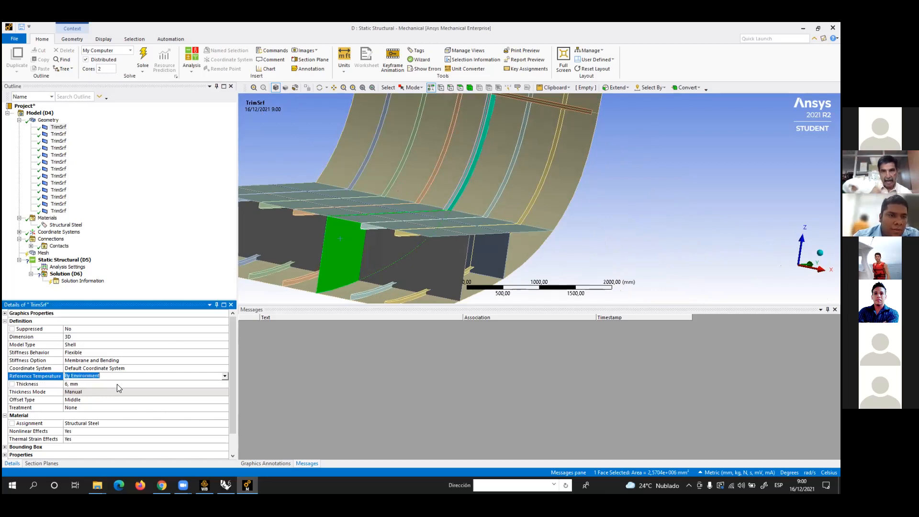
click(117, 384)
middle_drag(317, 194, 409, 210)
scroll(409, 211, down, 2)
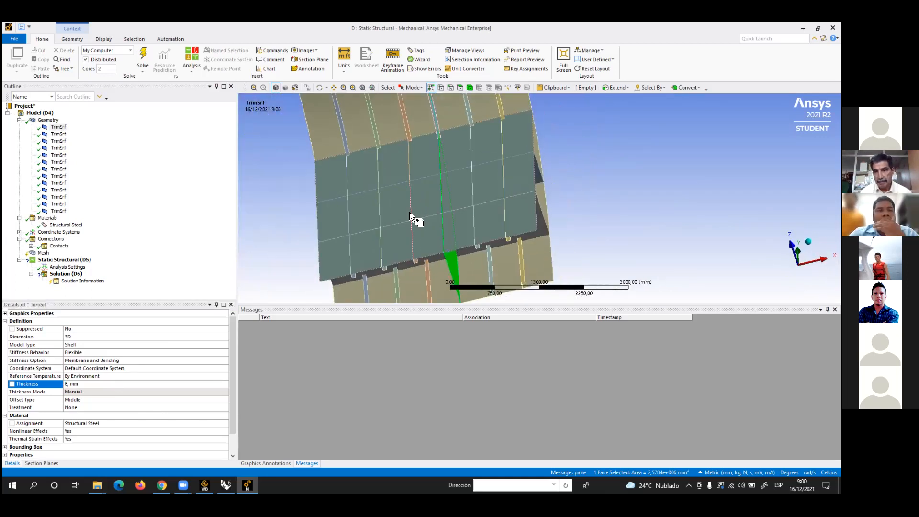